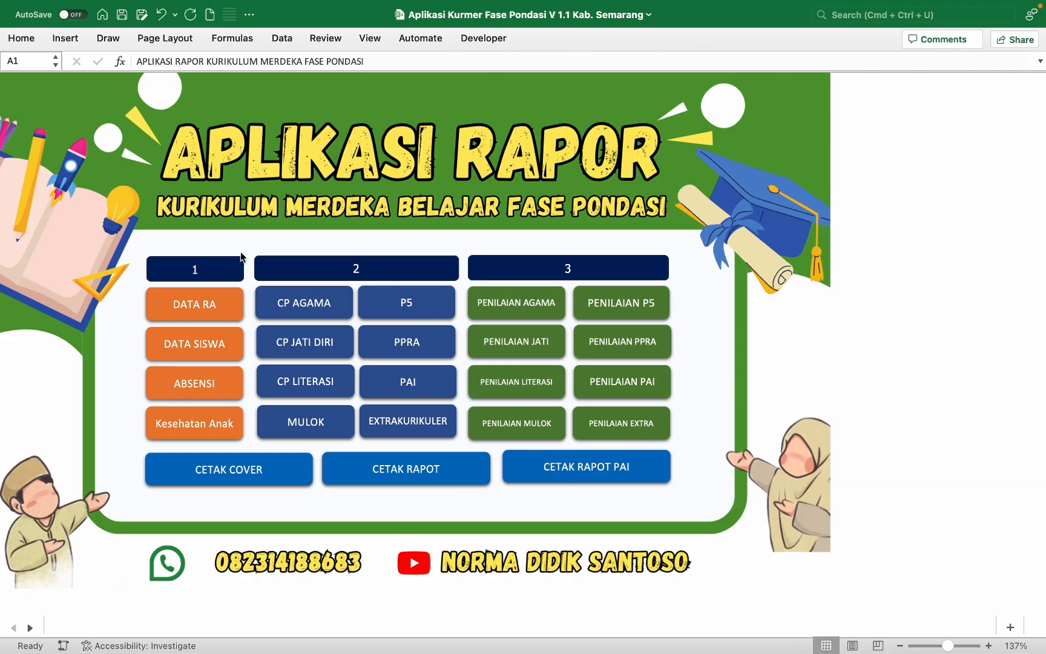
Step: On the DATA RA sheet, enter NPSN 60712910 and the school's village address
left_click(215, 303)
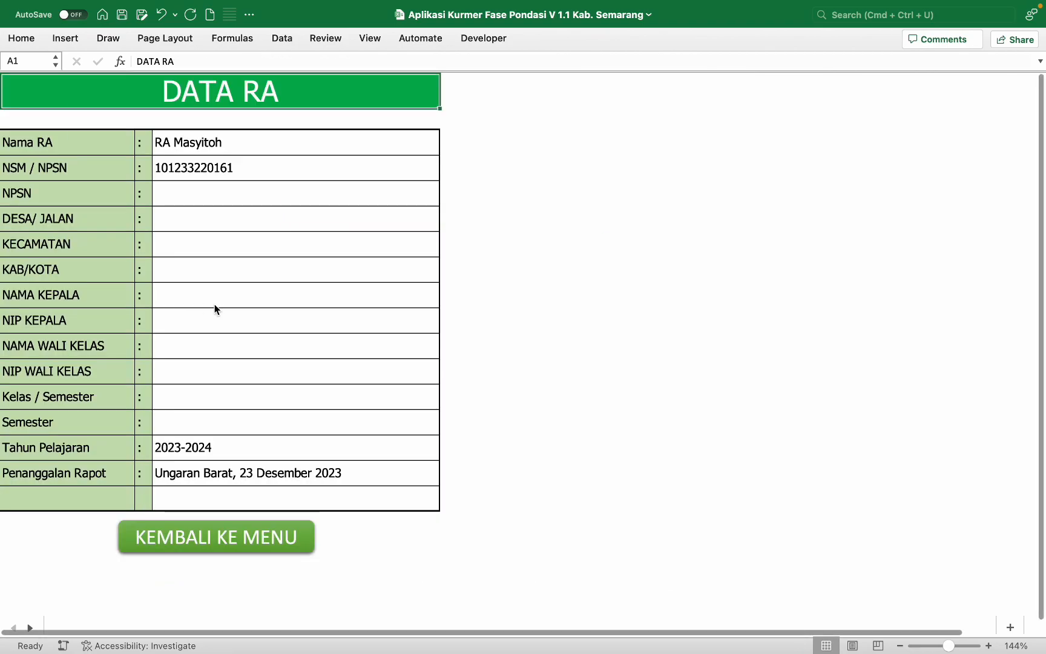
left_click(219, 192)
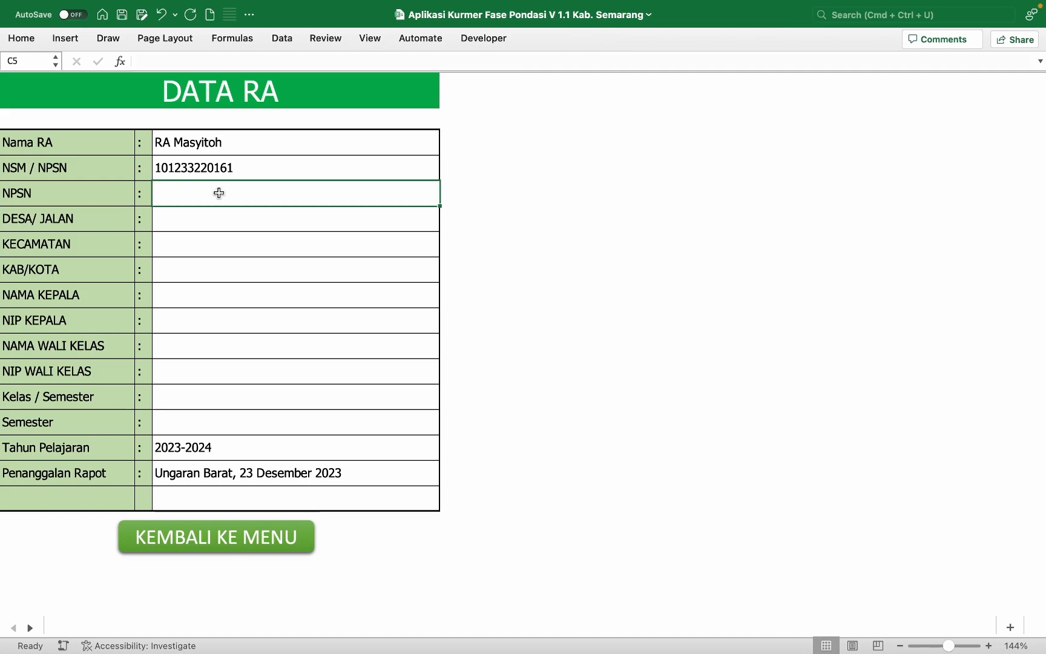
type("60712")
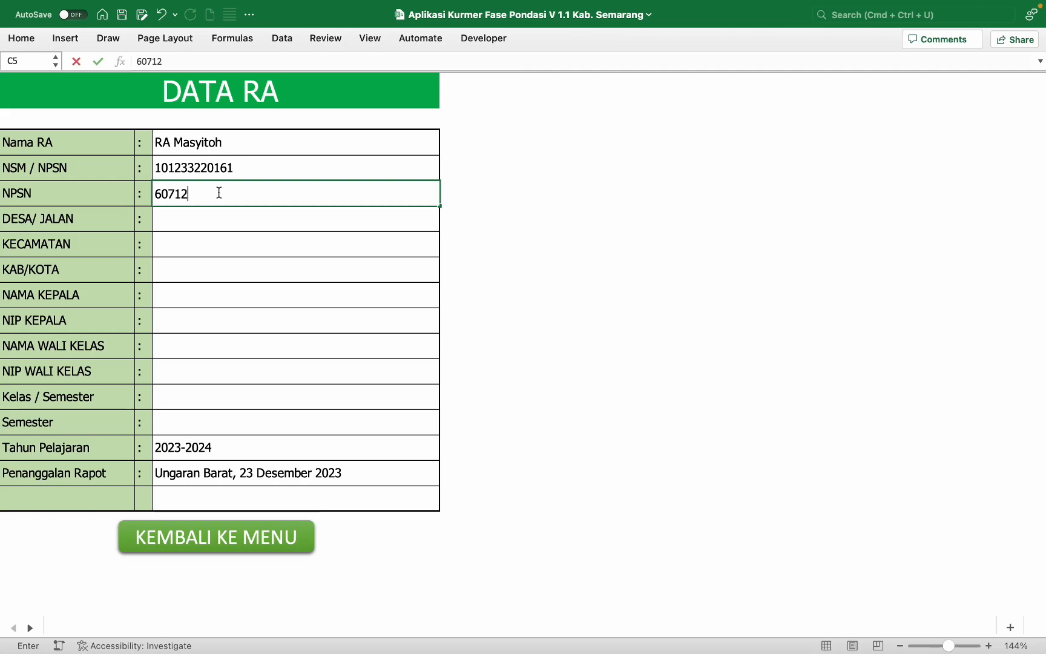
type("910")
key("Return")
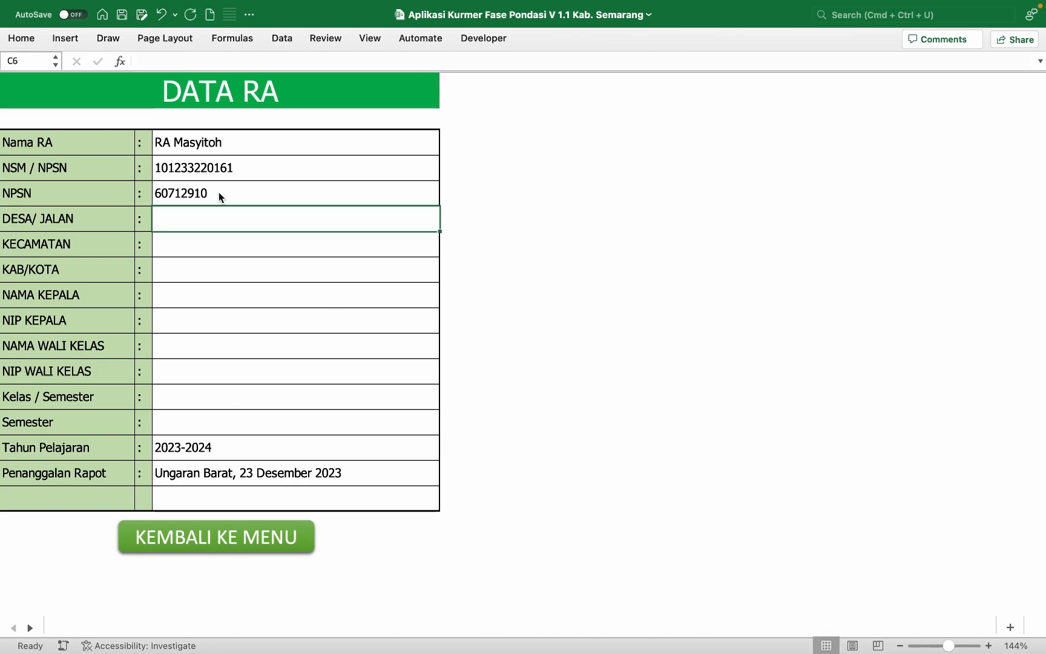
type("De")
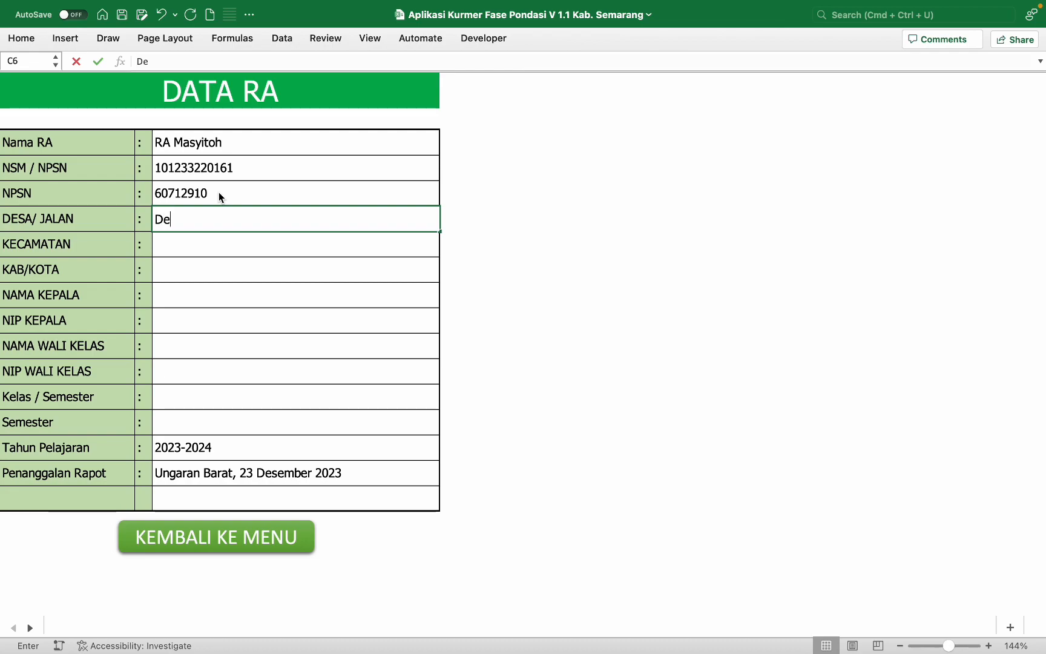
type("sa Gogik Rt. 02")
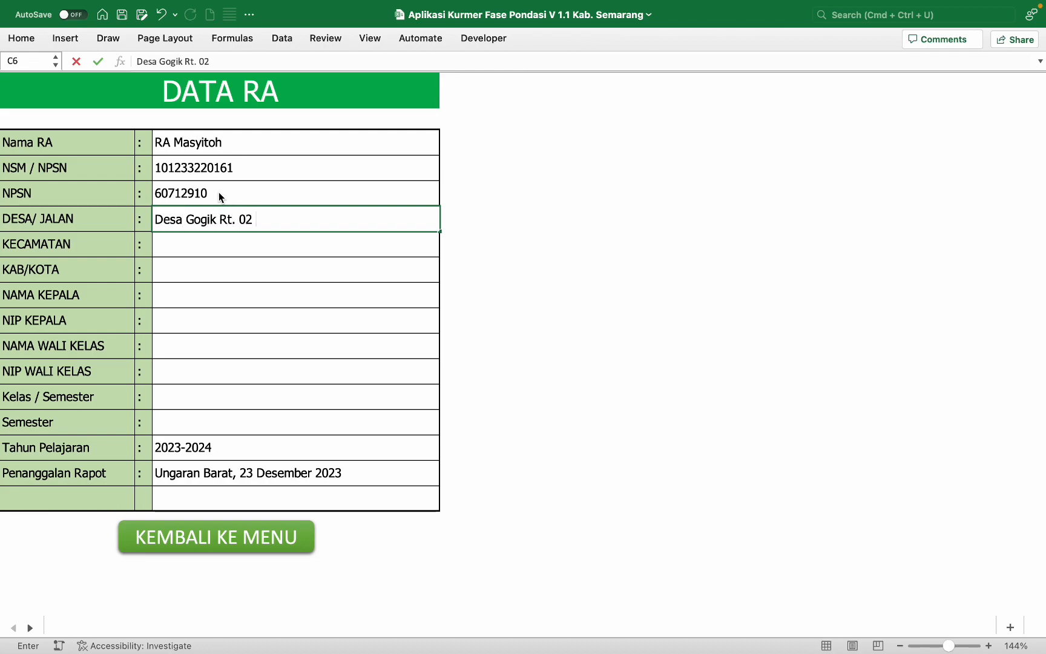
type(" Rw. 01")
key("Return")
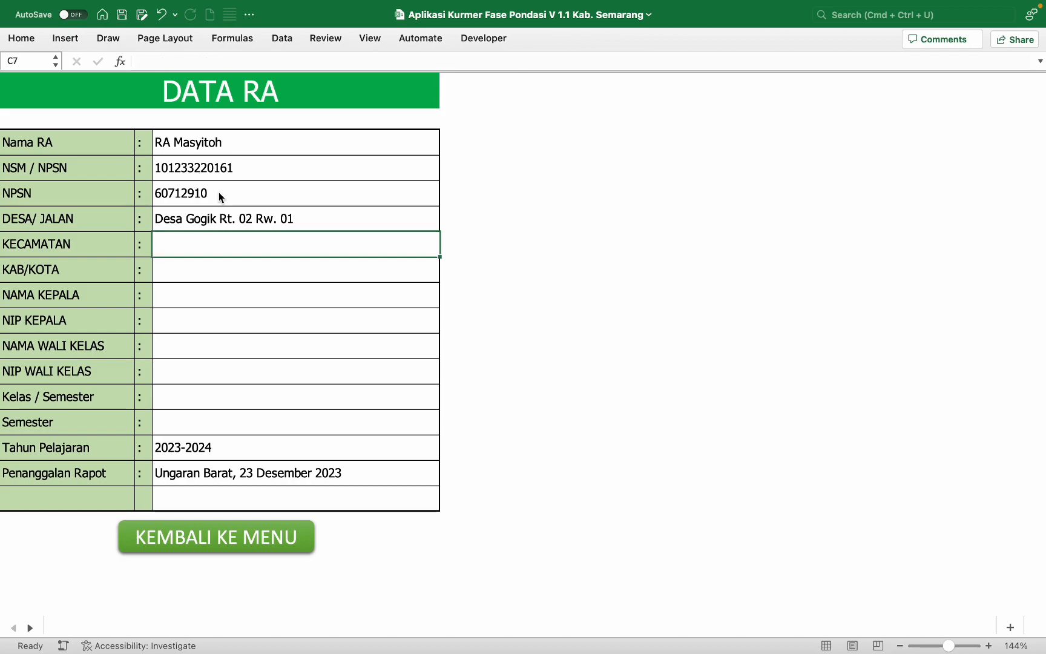
Step: Enter district Ungaran Barat, removing the stray date, and regency Kab. Semarang
type("Ungaran Barat")
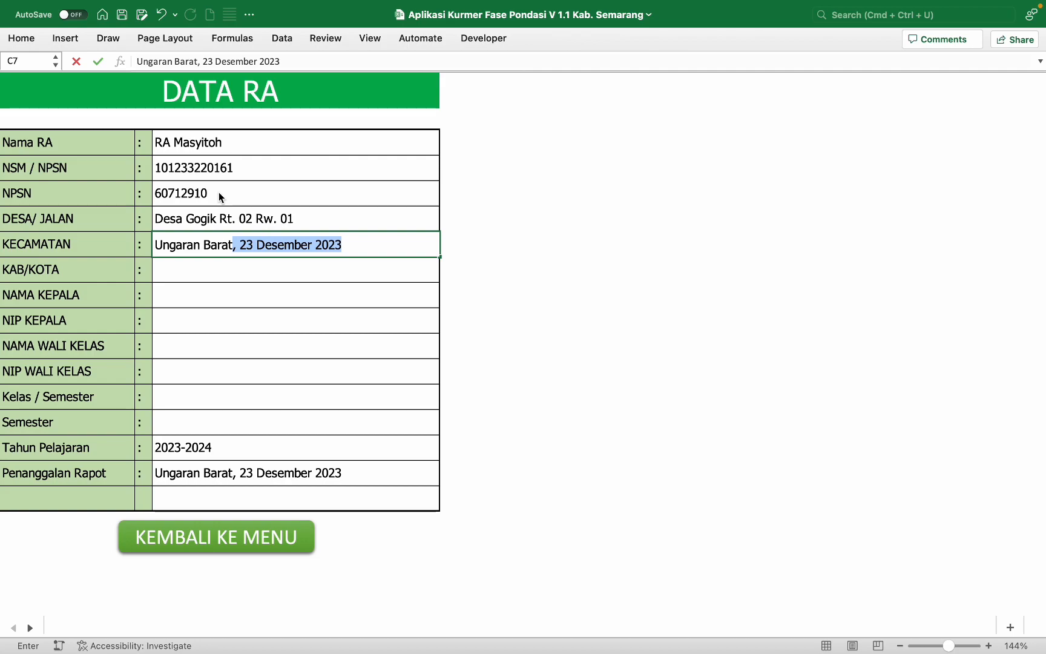
key("ctrl+Return")
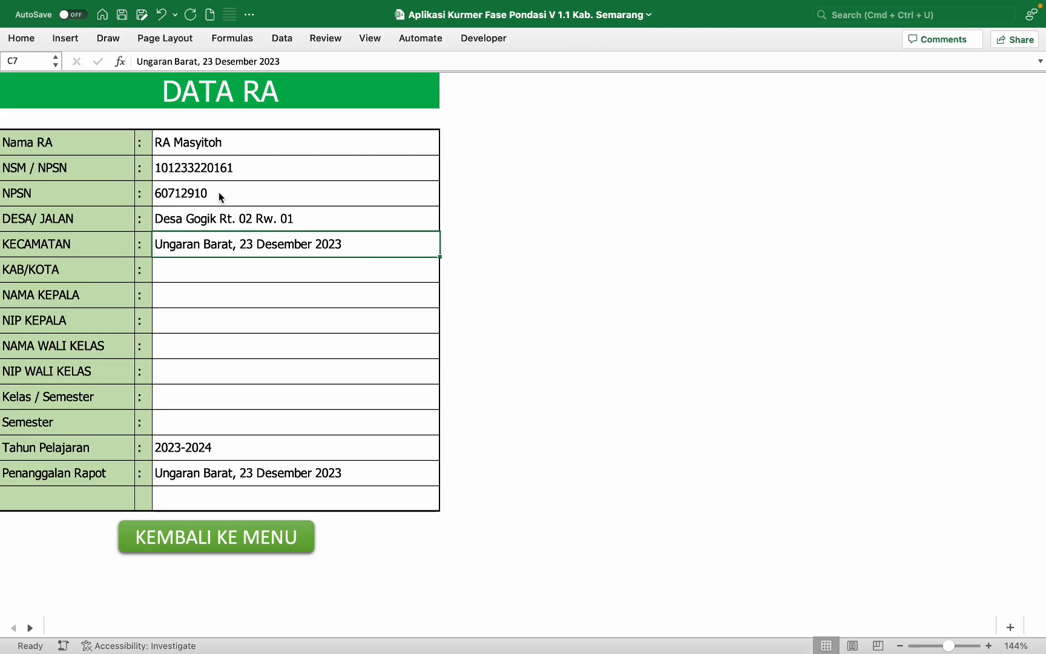
double_click(338, 244)
key("BackSpace")
key("BackSpace")
key("BackSpace")
key("BackSpace")
key("BackSpace")
key("BackSpace")
key("BackSpace")
key("BackSpace")
key("BackSpace")
key("BackSpace")
key("BackSpace")
key("BackSpace")
key("BackSpace")
key("BackSpace")
key("BackSpace")
key("BackSpace")
key("BackSpace")
key("BackSpace")
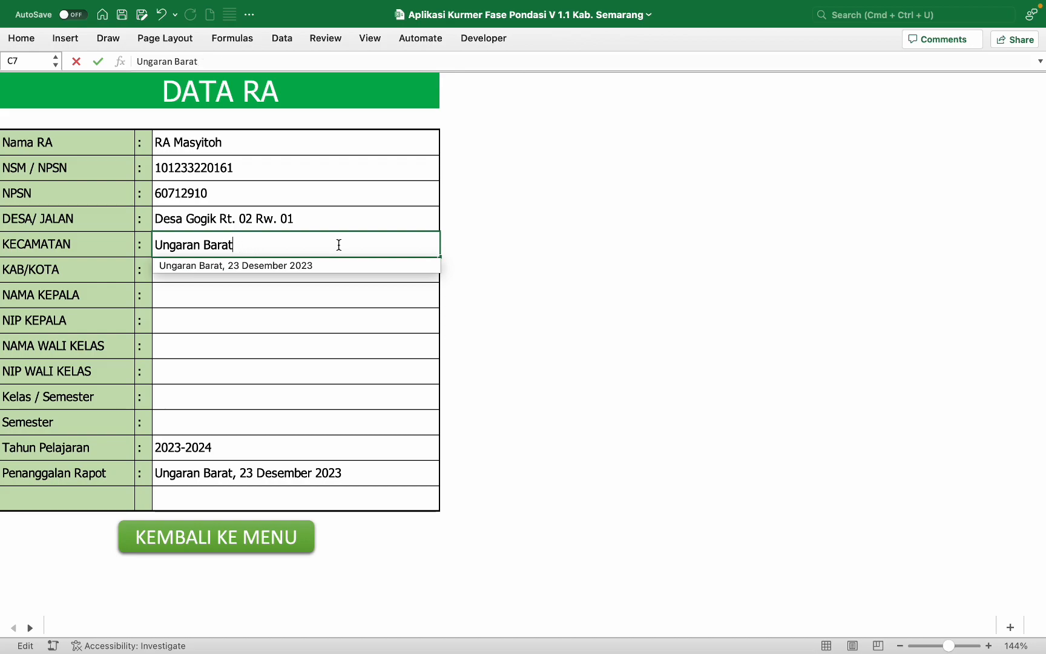
key("Return")
type("Ka")
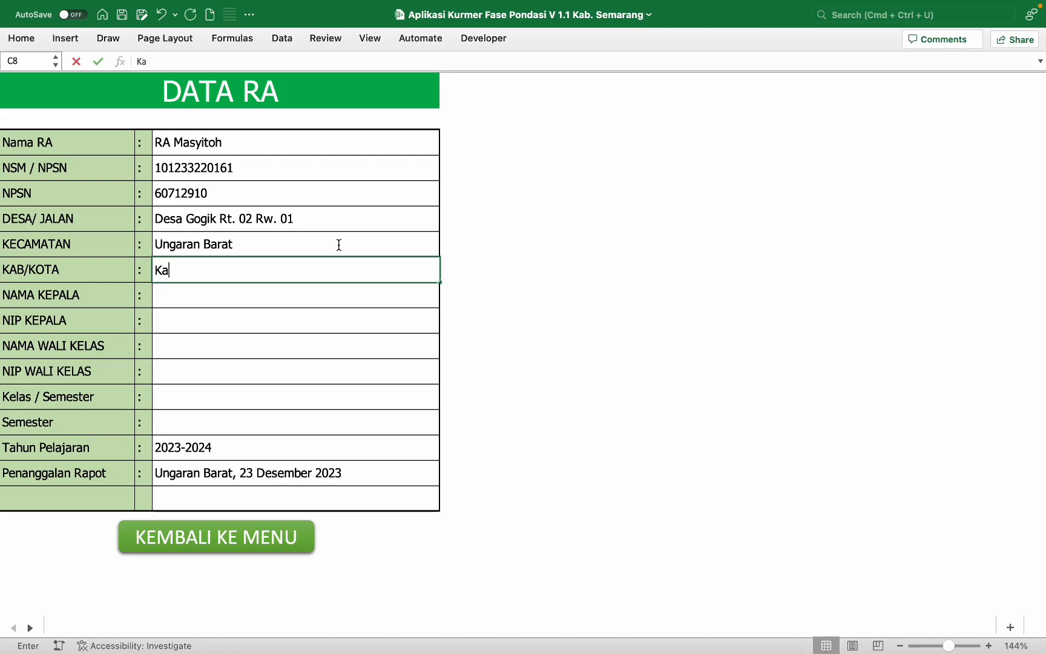
type("b. Semarang")
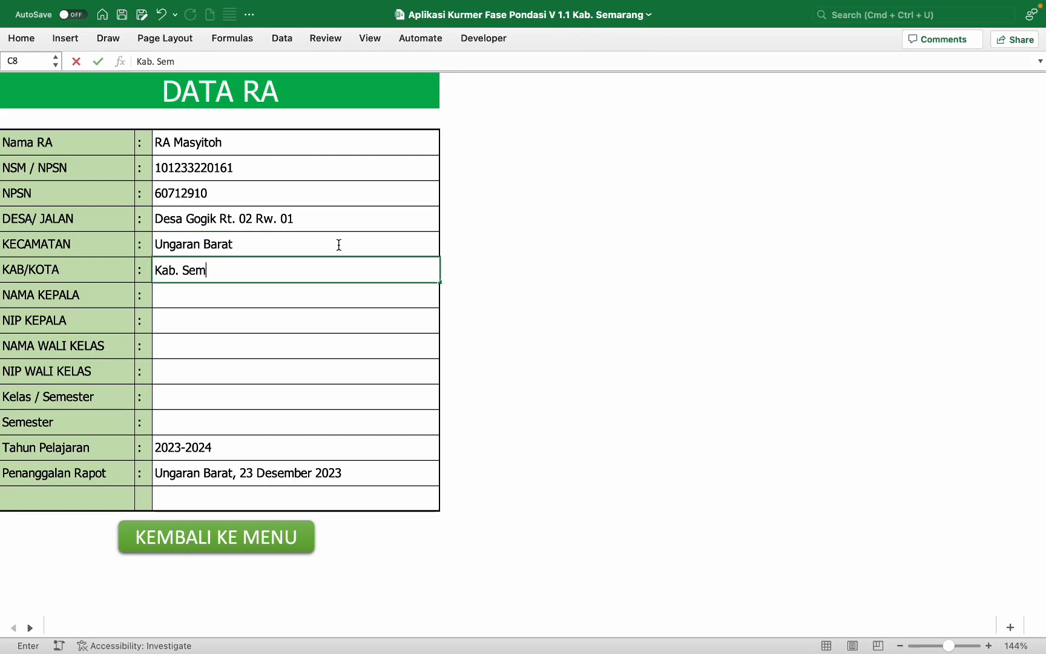
key("Return")
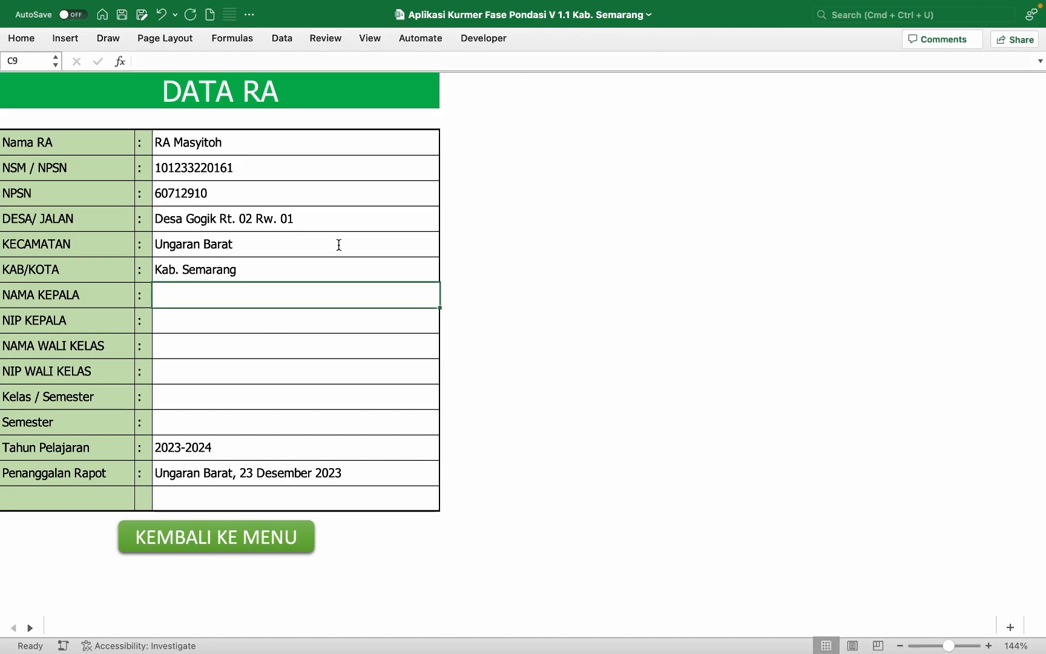
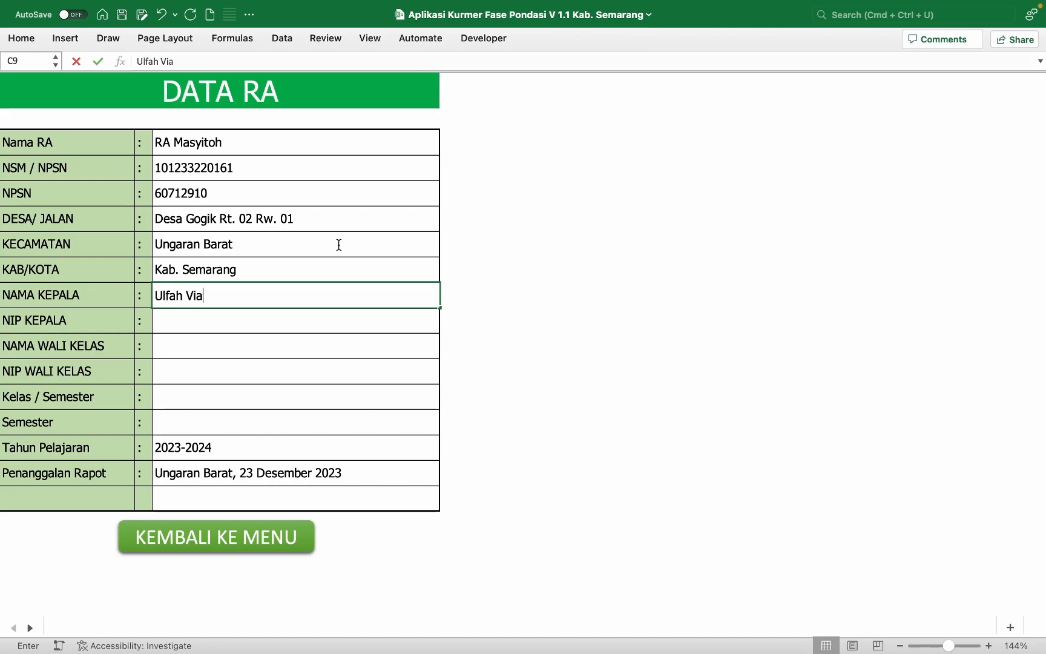
Step: Enter the head teacher's name with '-' as the NIP
key("Return")
type("-")
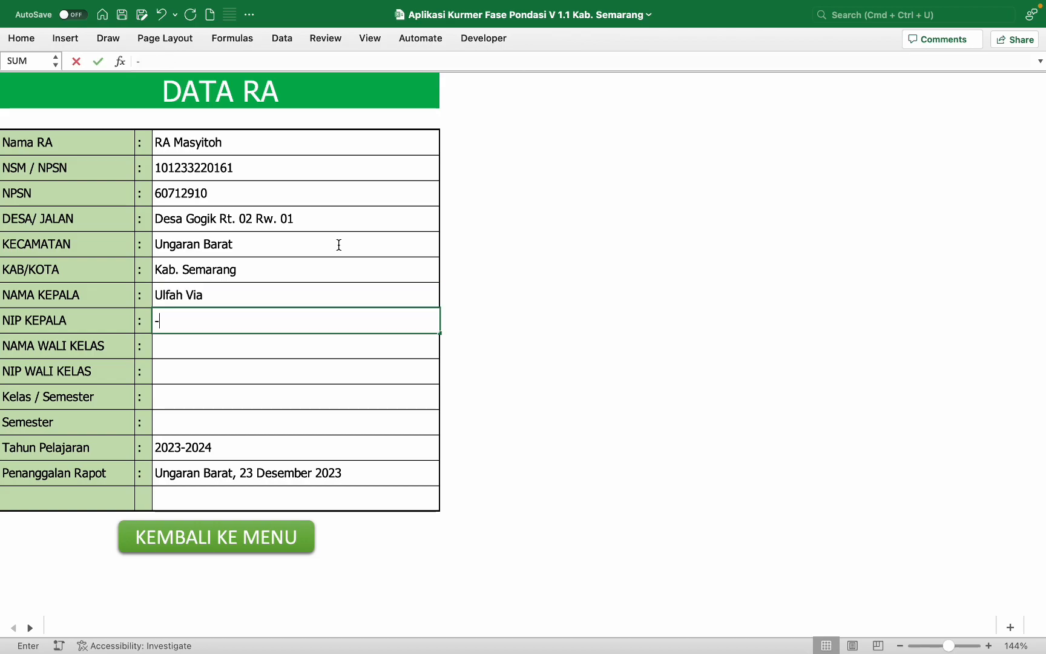
key("Return")
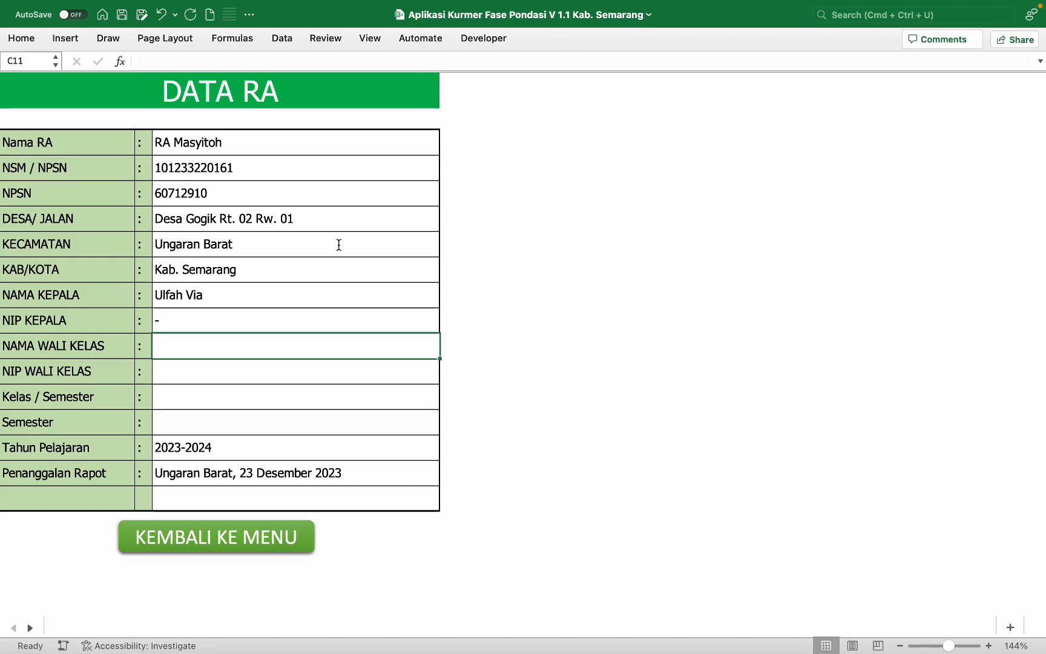
Step: Enter the class teacher's name with S.Pd, add the S.Pd.I title, and give '-' as NIP
type("Mutaminah")
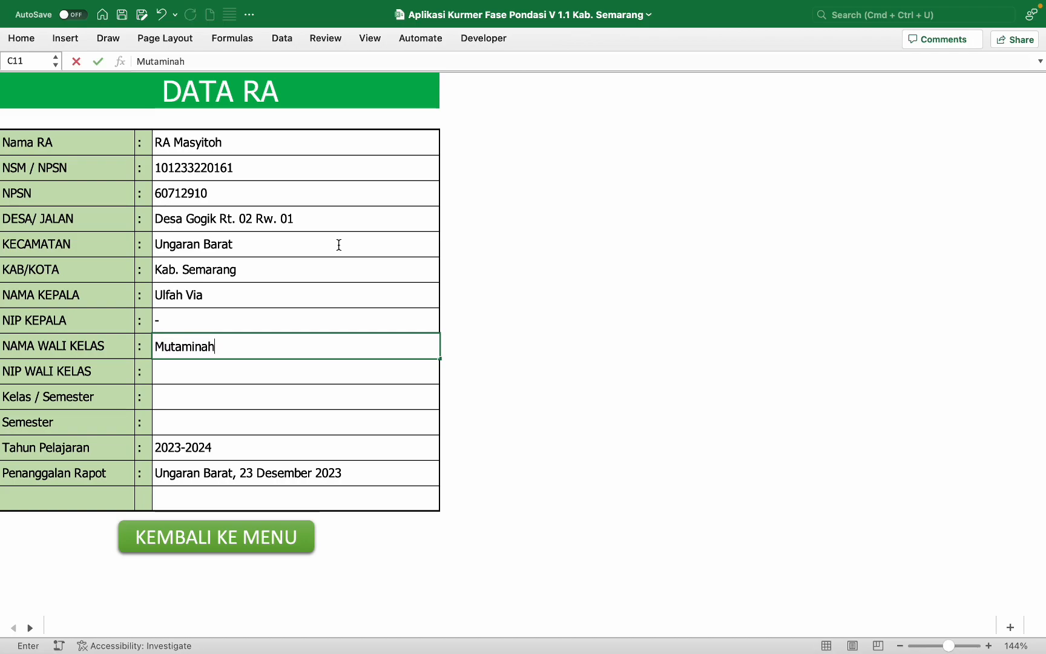
type(", S.Pd")
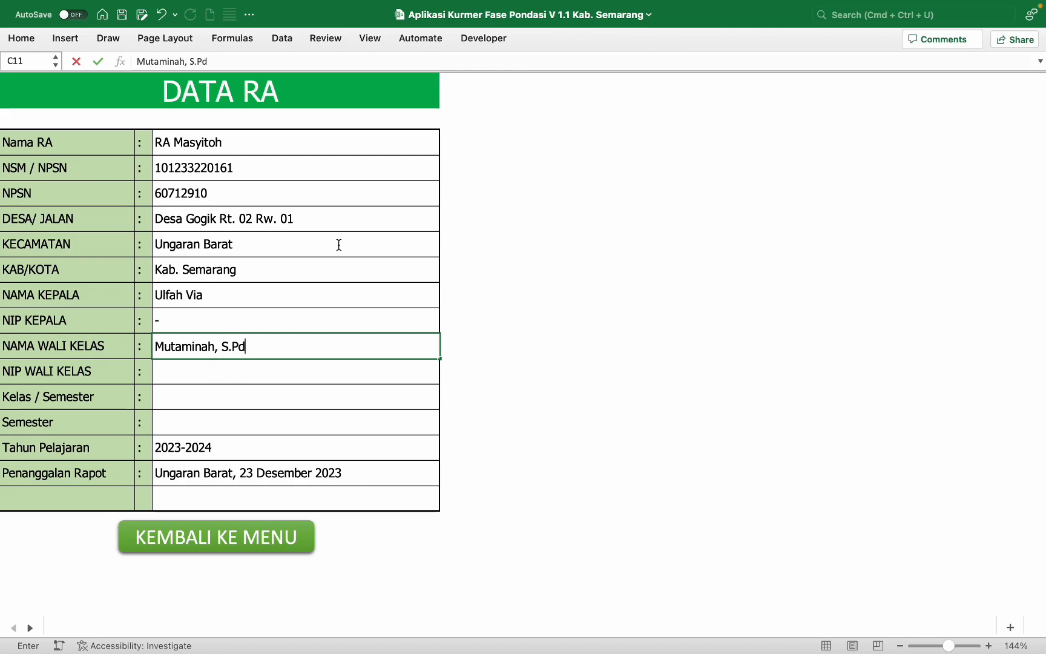
left_click(299, 294)
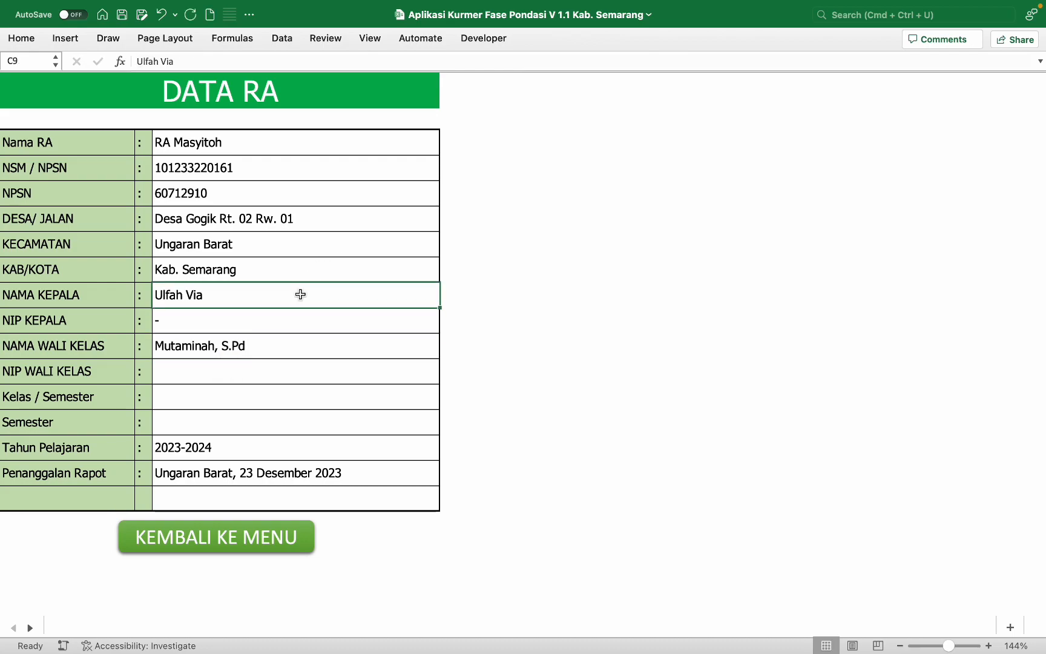
double_click(300, 294)
type(", S.")
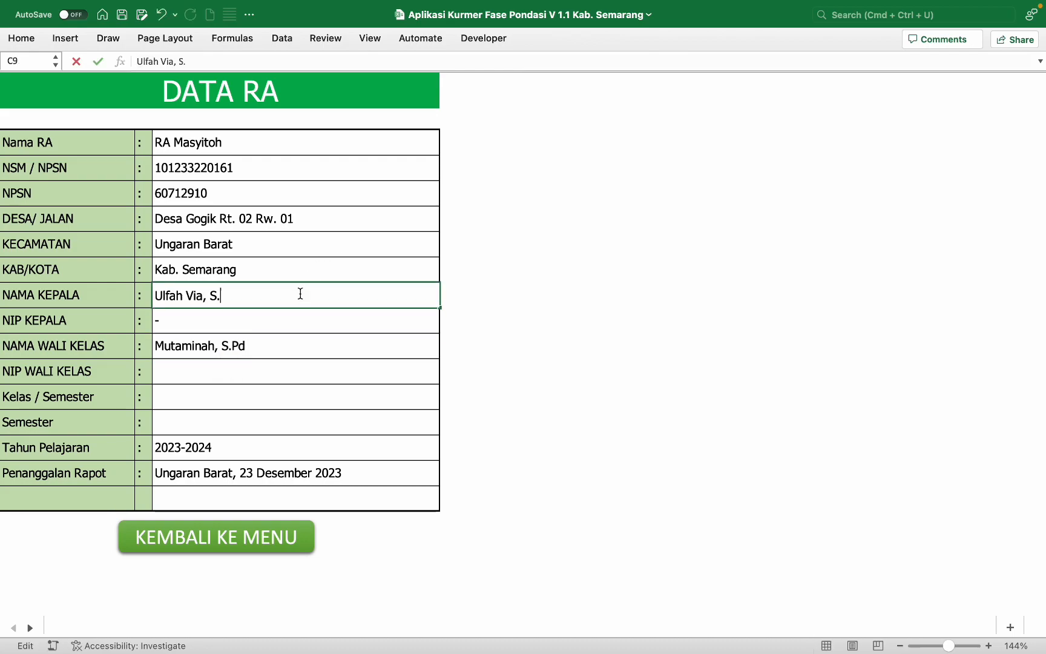
type("Pd.I")
key("Return")
key("Return")
key("Return")
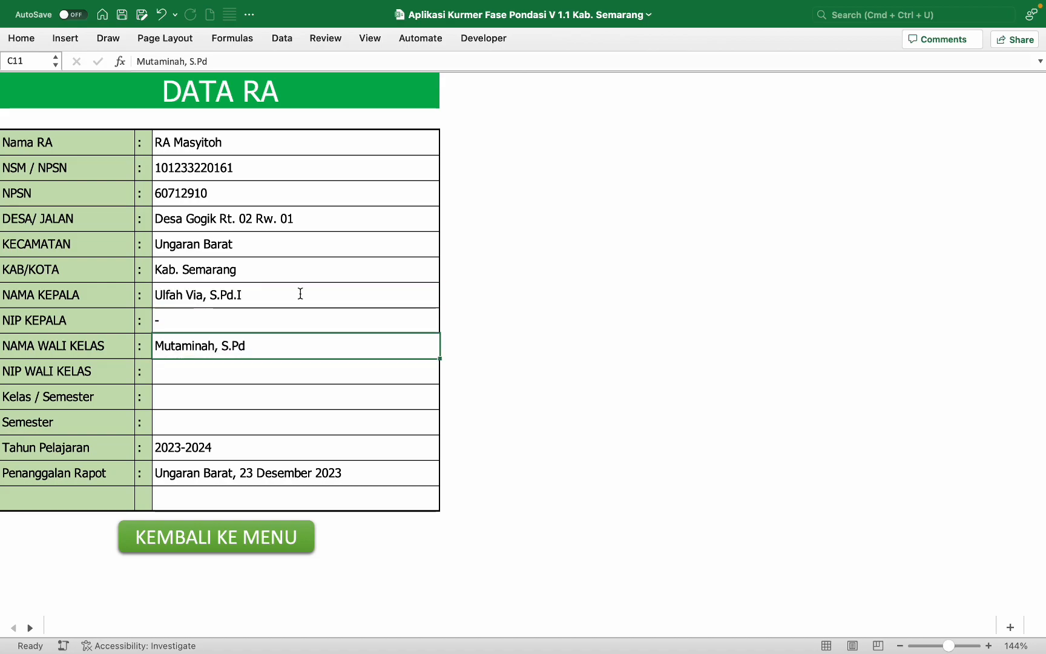
type("-")
key("Return")
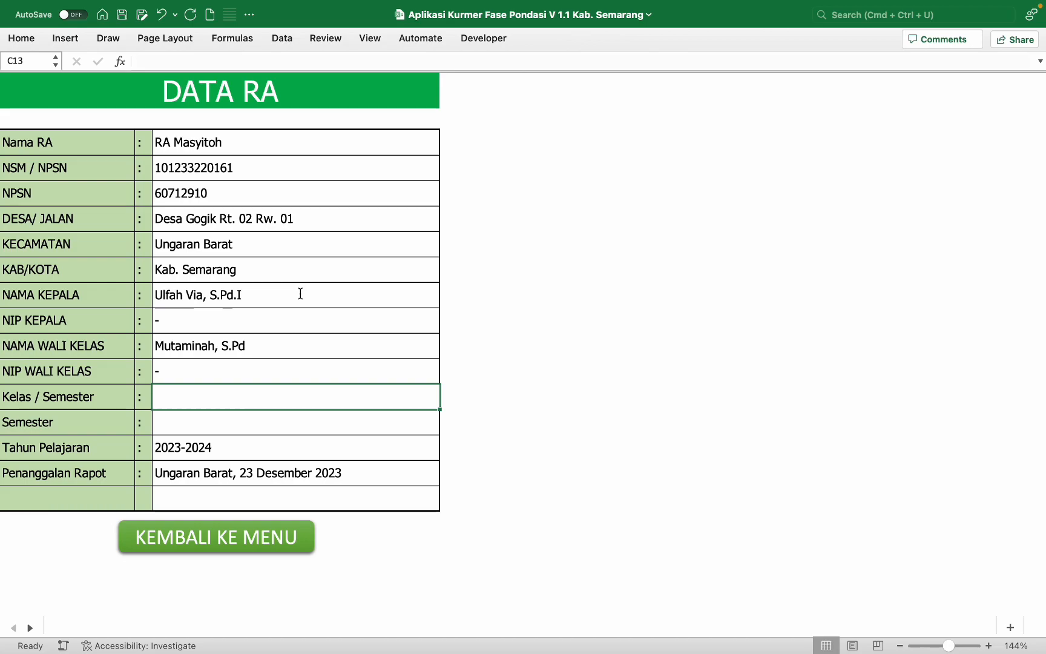
Step: Set class A and semester 1 ( Satu ), moving on to the report date
type("A")
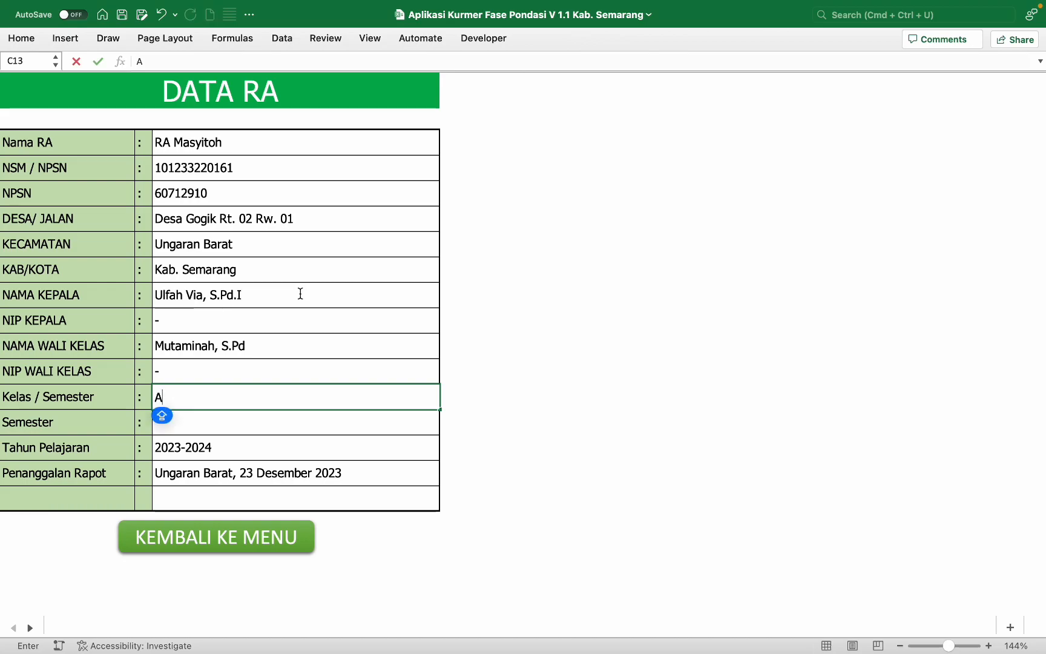
key("Return")
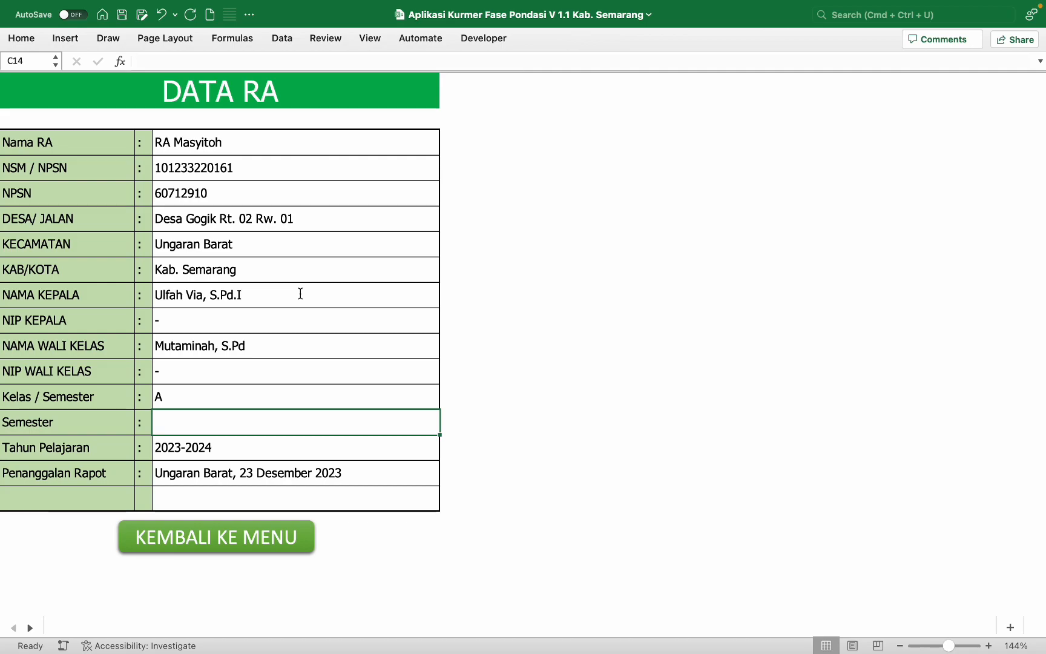
type("1 (")
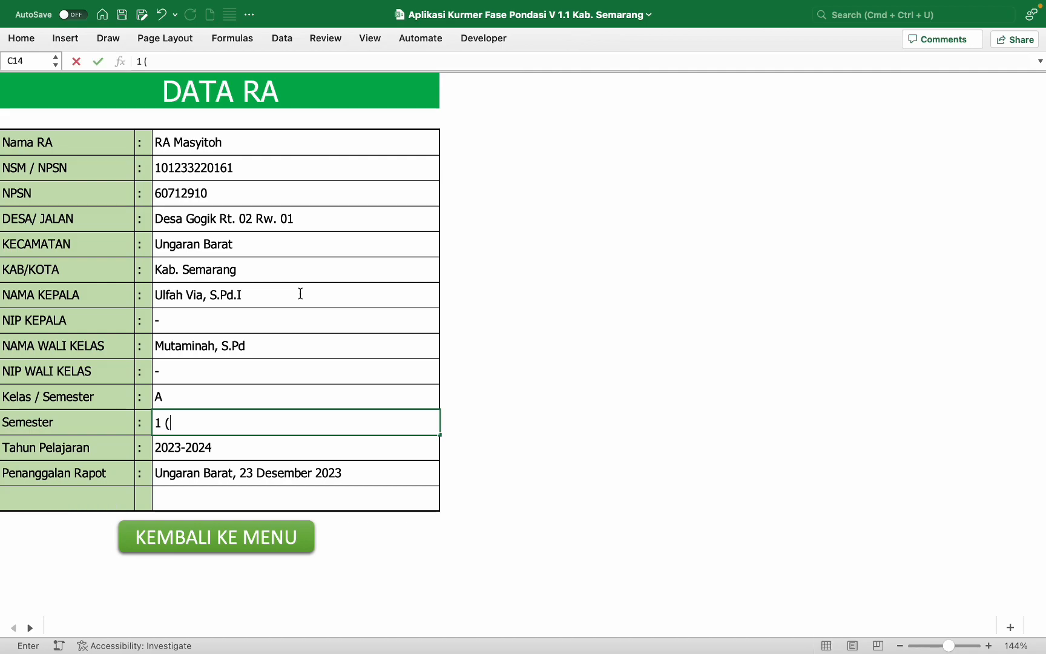
type(" Satu )")
key("Return")
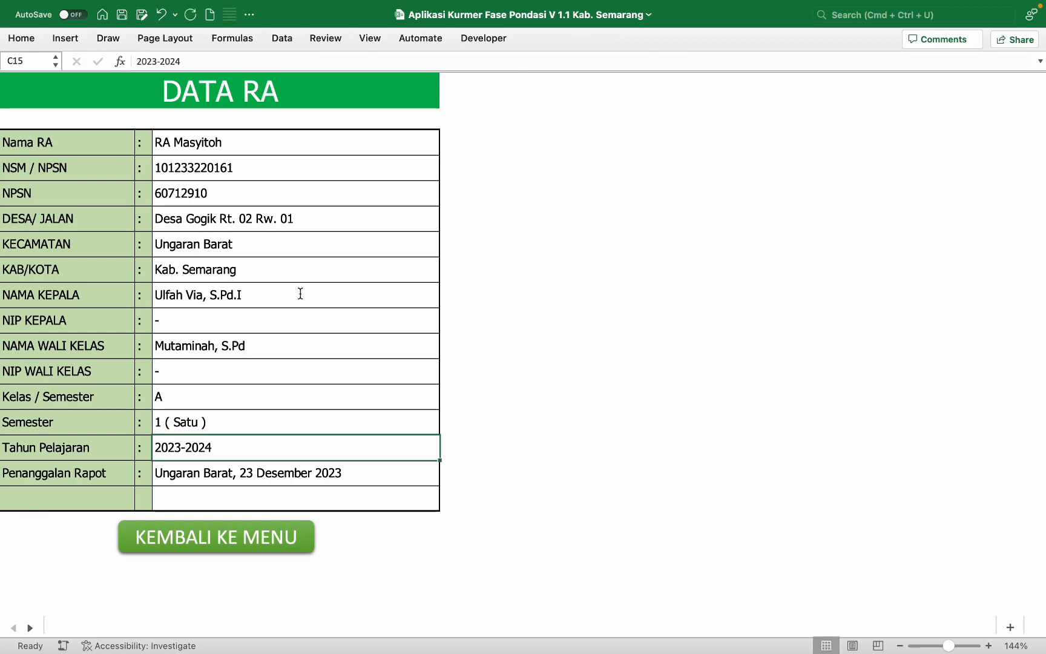
key("Return")
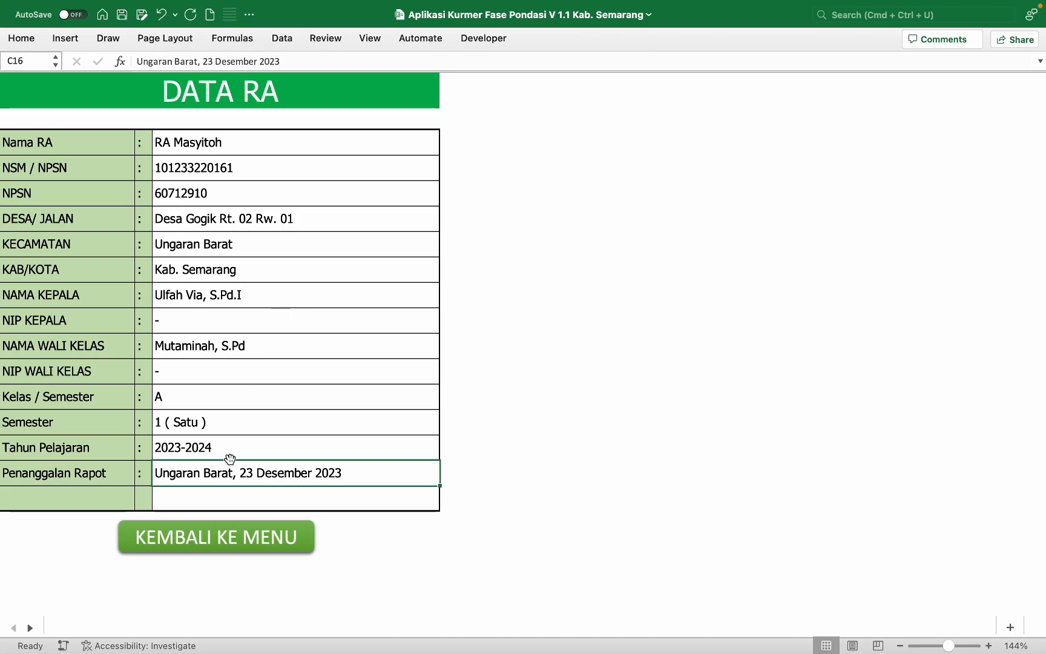
Step: Via the main menu, open DATA SISWA and enter the first two students' full names
left_click(213, 537)
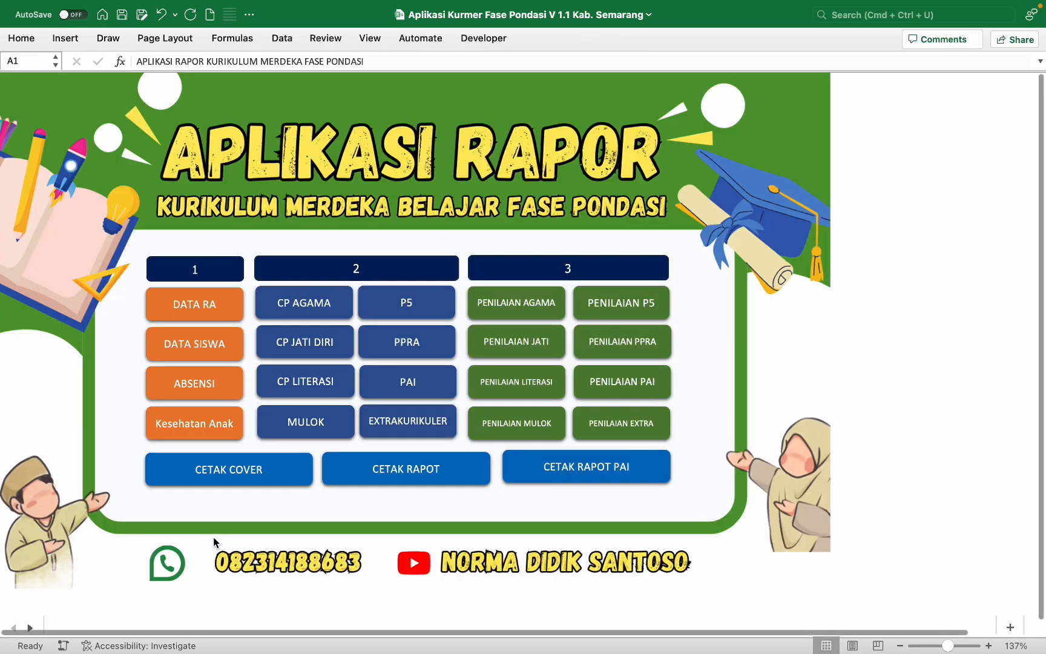
left_click(225, 348)
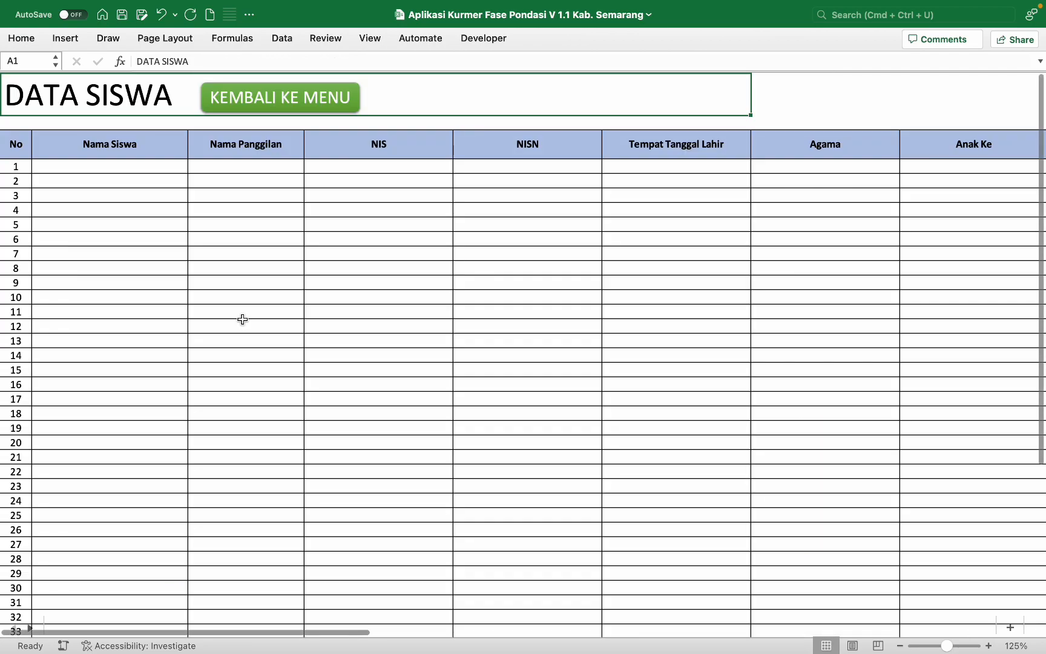
left_click(138, 169)
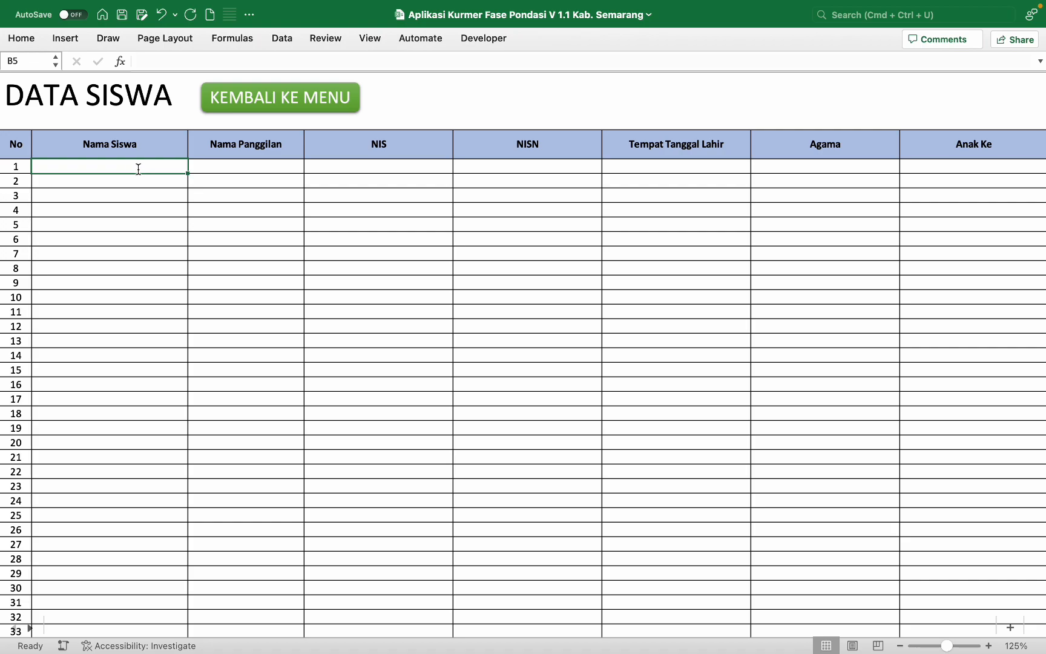
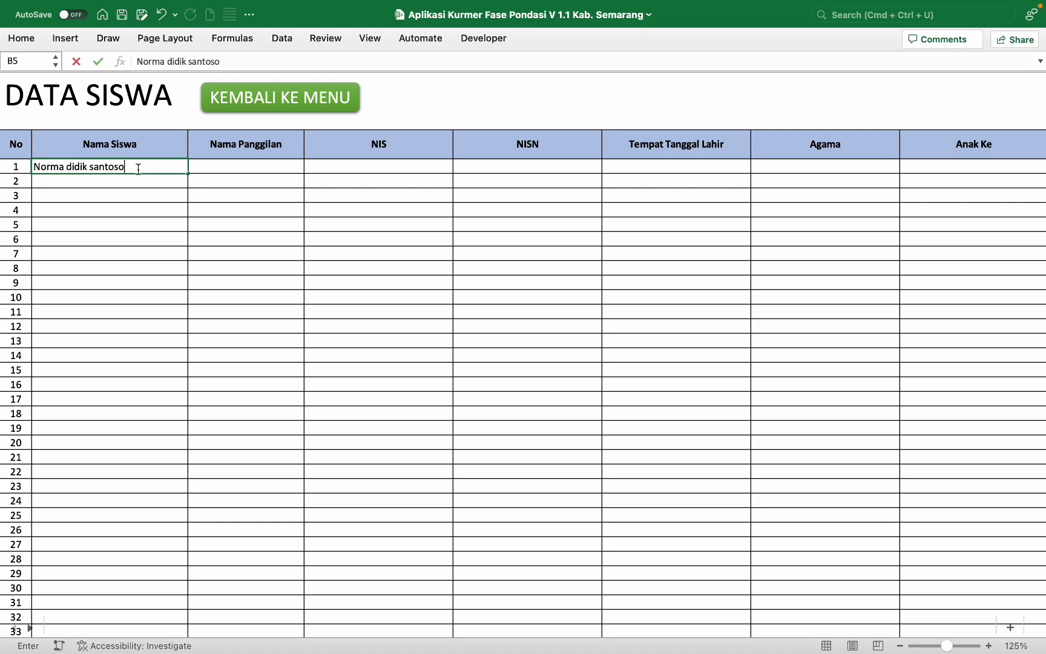
key("Return")
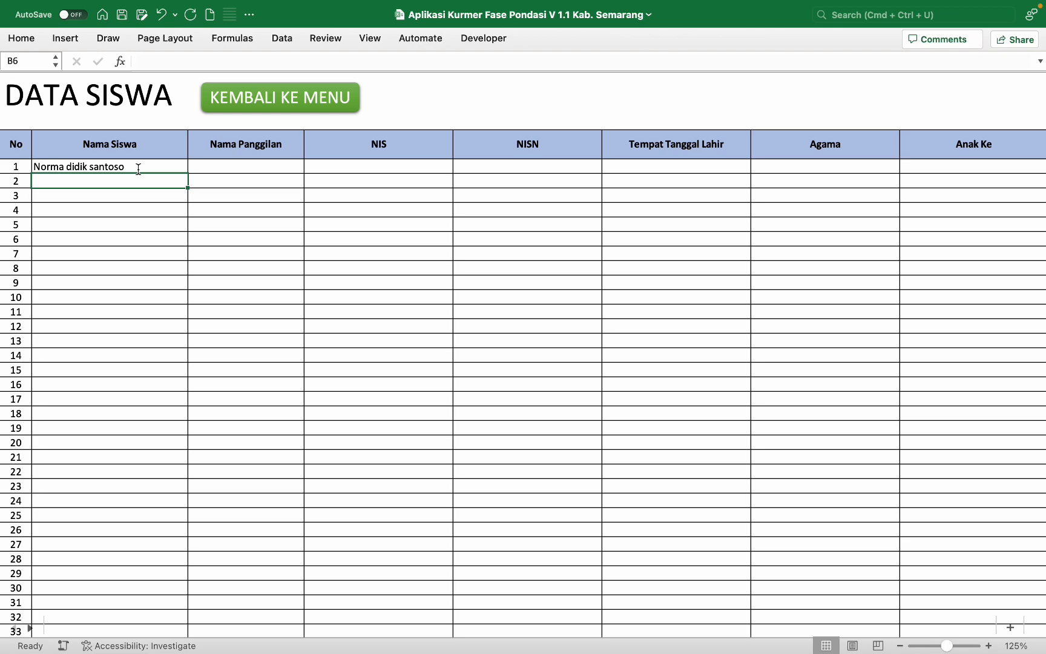
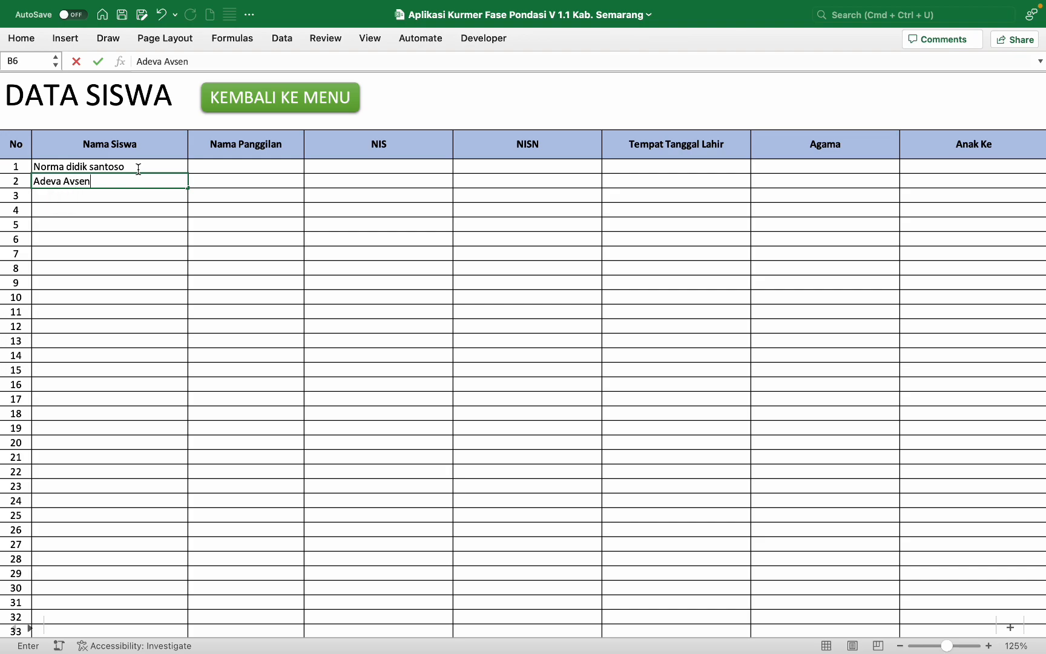
key("Tab")
Step: Enter both students' nicknames, retyping the misspelled second nickname
left_click(210, 167)
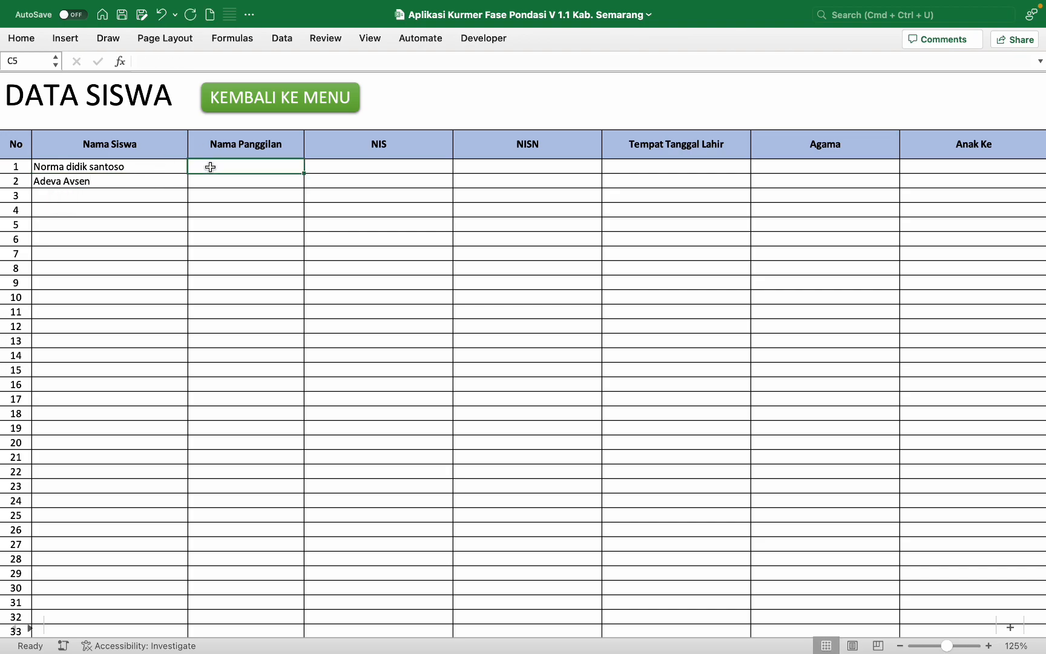
type("Didik")
key("Return")
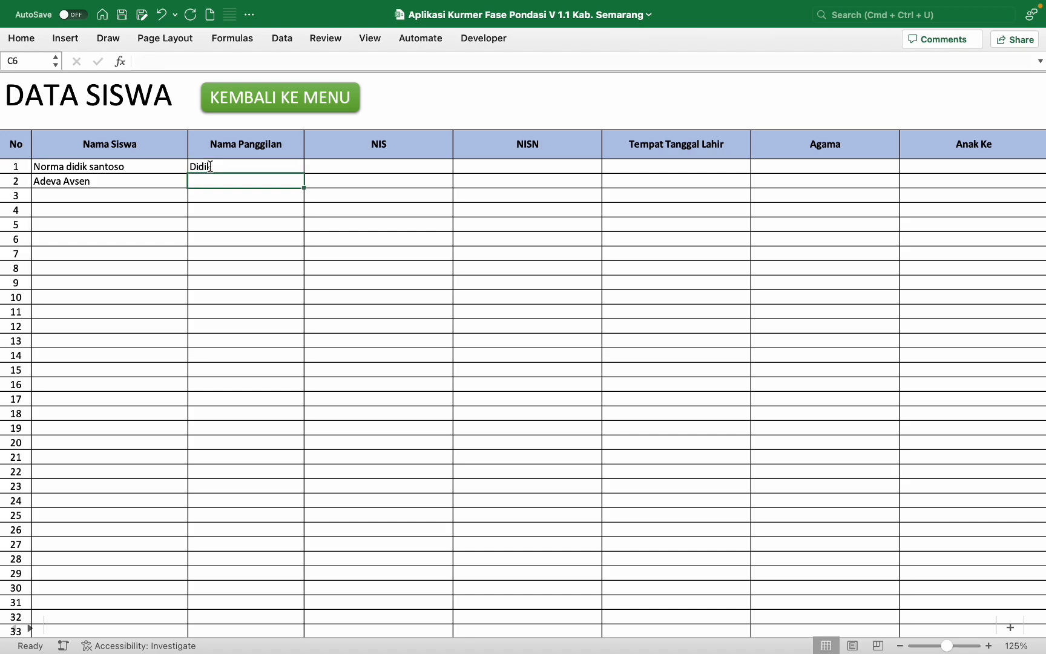
type("Drva")
key("Tab")
left_click(220, 180)
type("Deva")
left_click(332, 169)
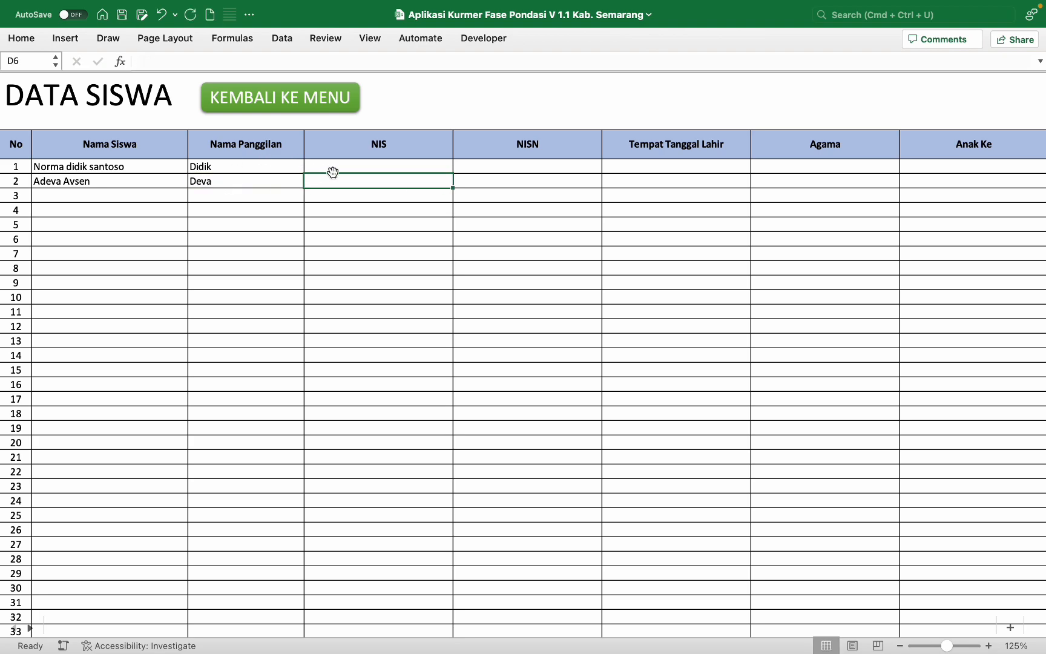
Step: Enter both students' NIS numbers and the NISN, kept as text with a leading apostrophe
type("123456")
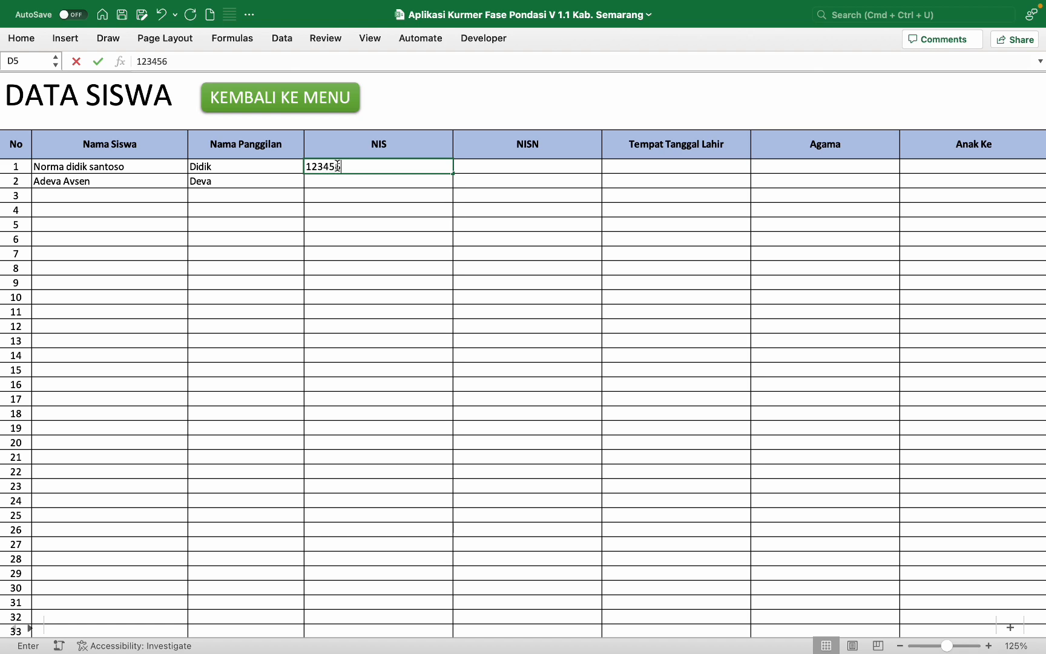
key("Return")
type("123456")
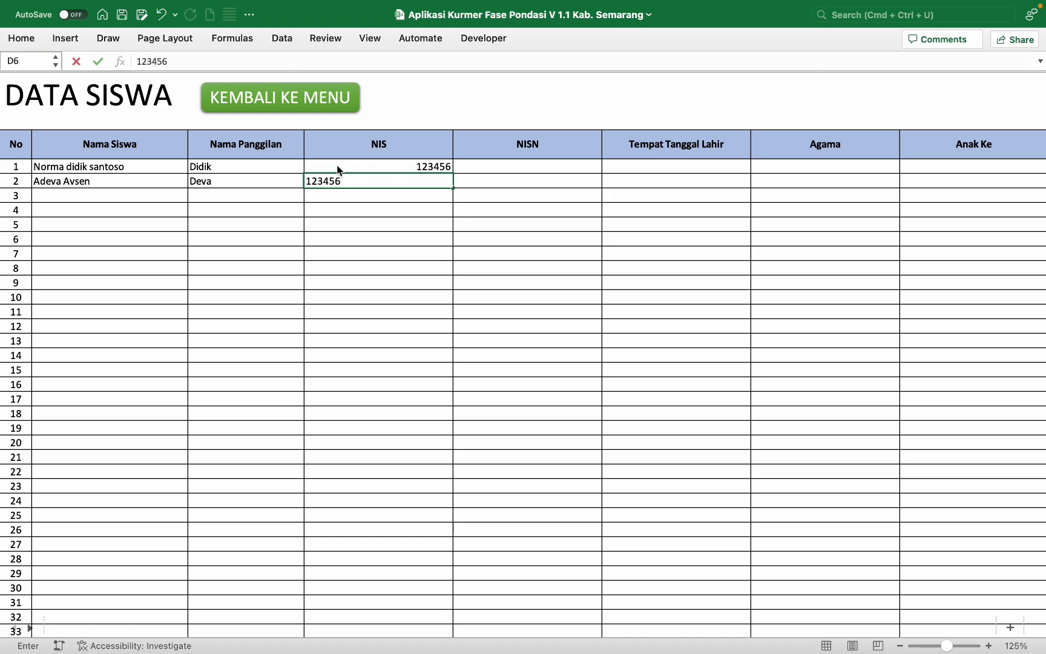
key("BackSpace")
type("7")
key("Tab")
key("Up")
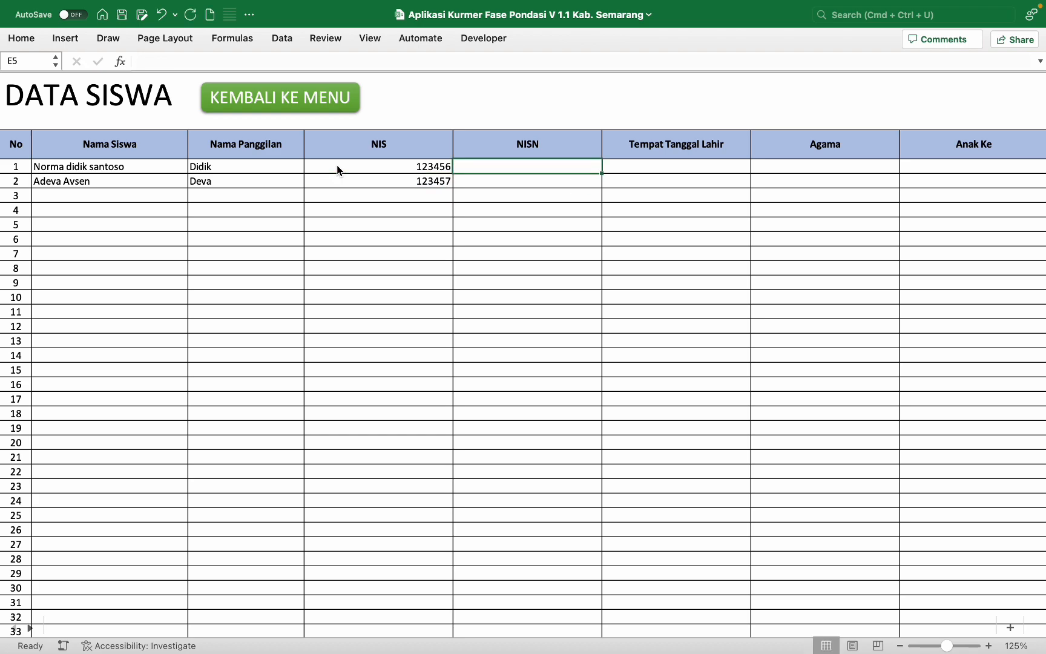
type("'")
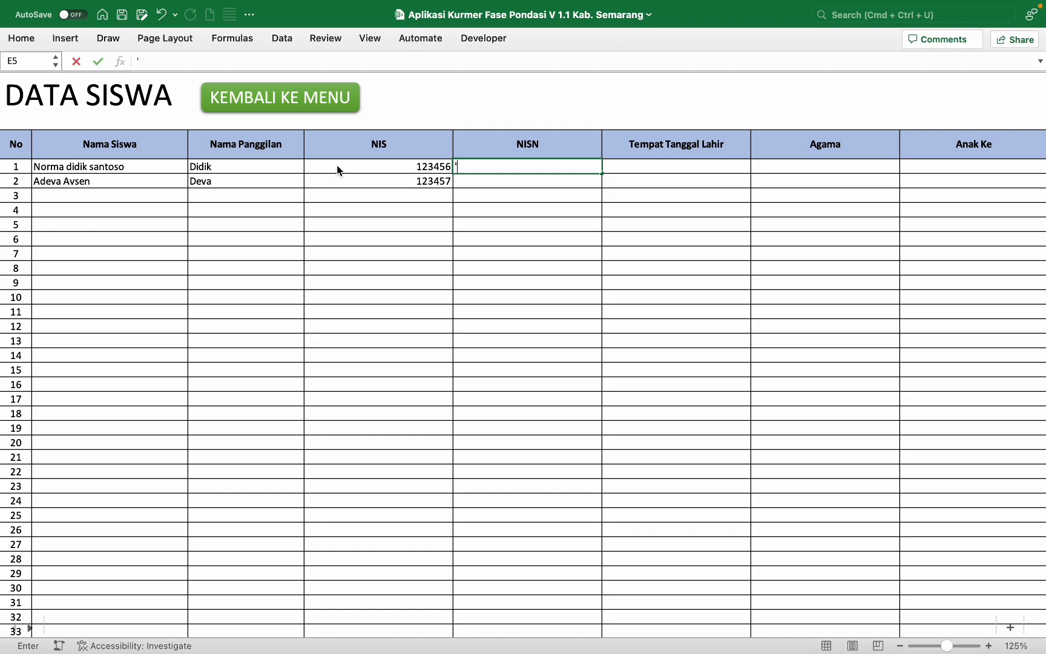
key("Return")
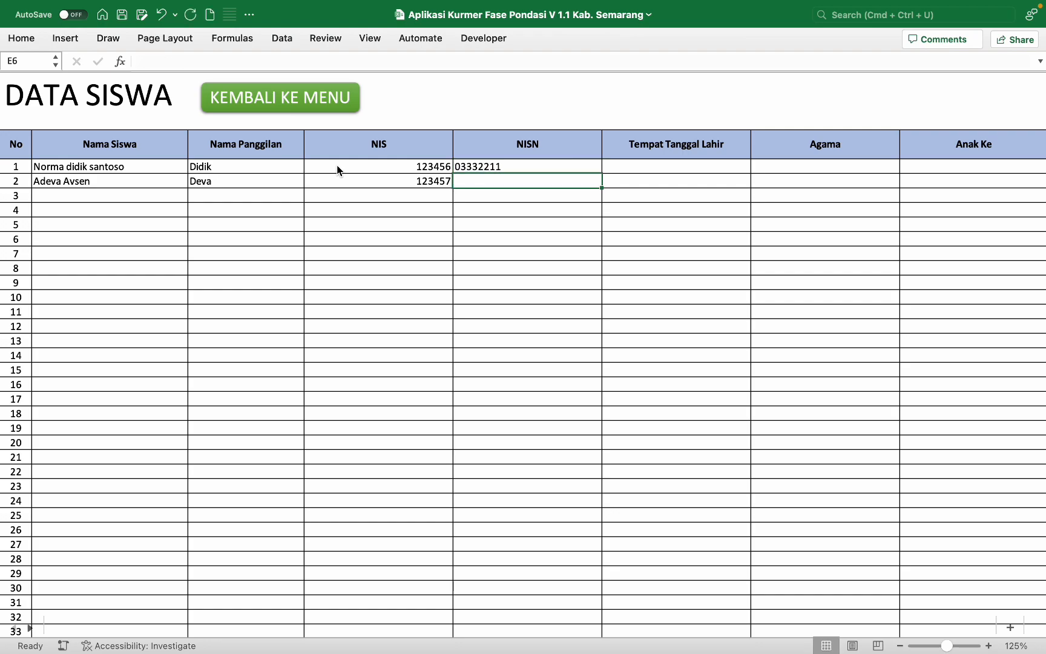
key("Tab")
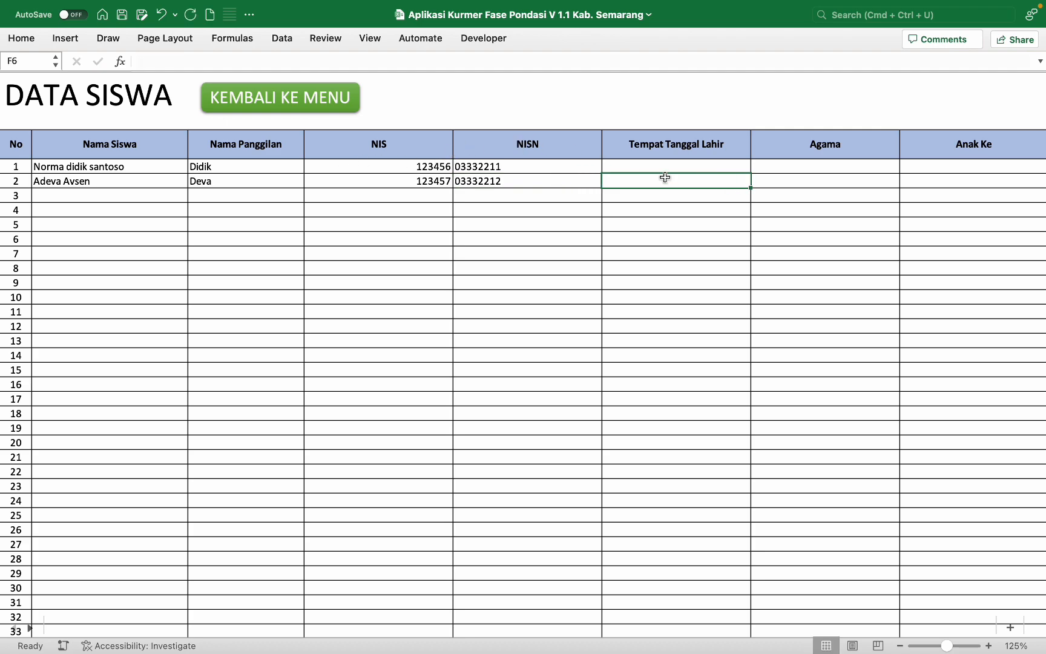
left_click(694, 160)
type("Ka")
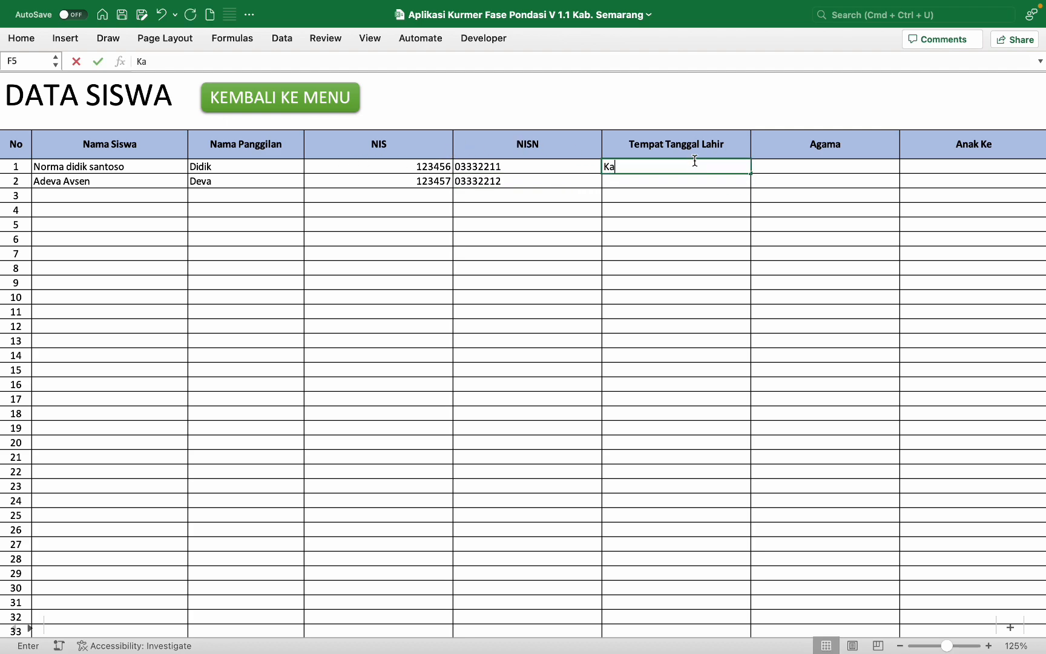
type("b. Semar")
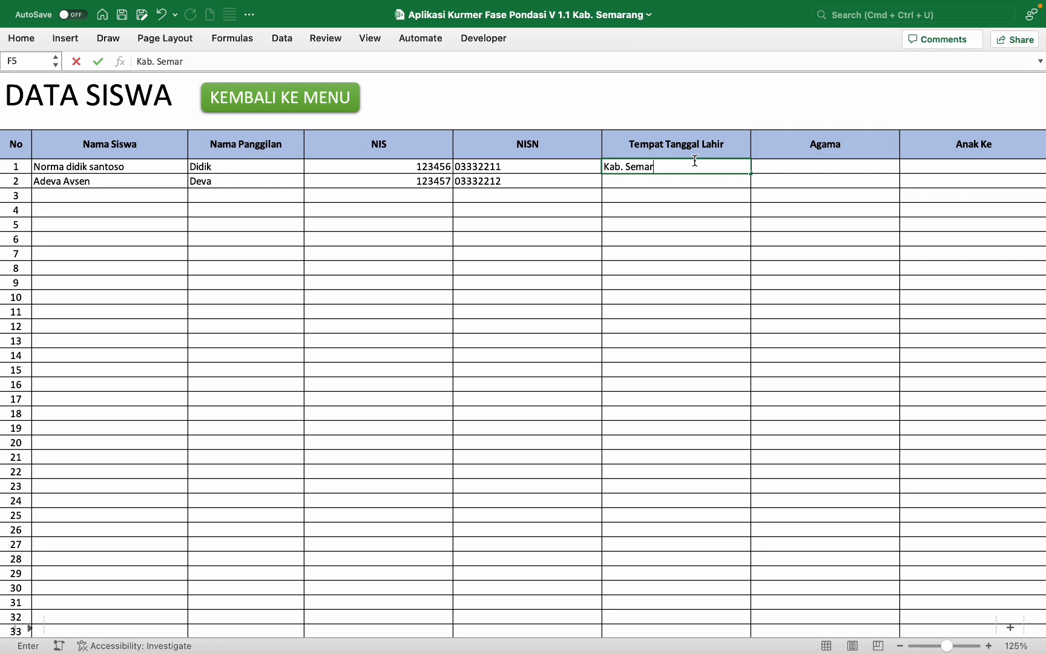
type("ang 16 Oktober 2")
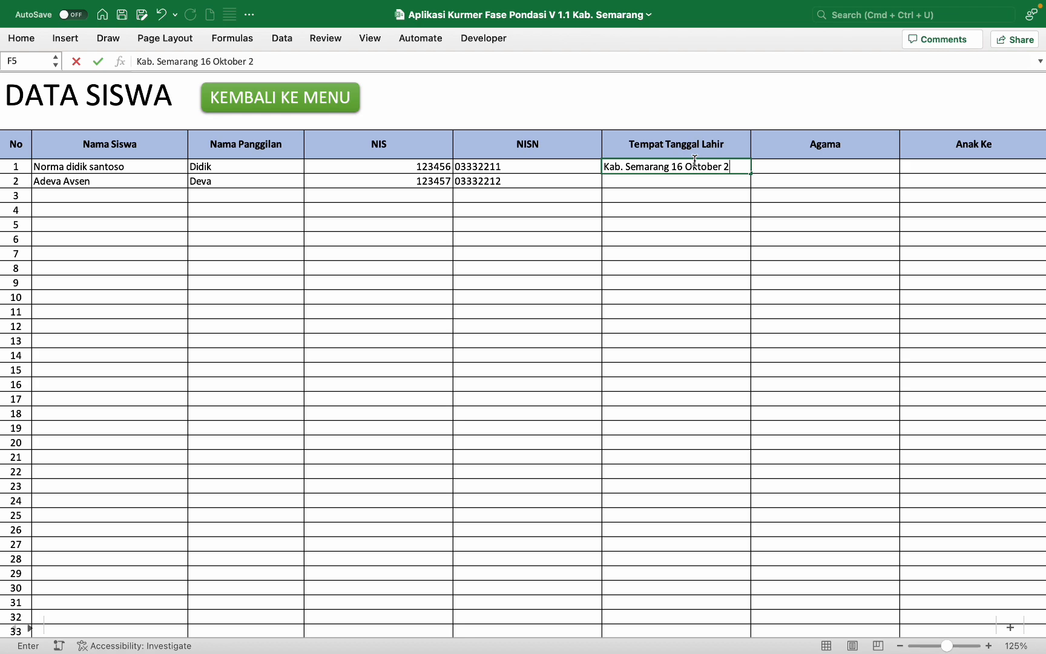
type("012")
key("Return")
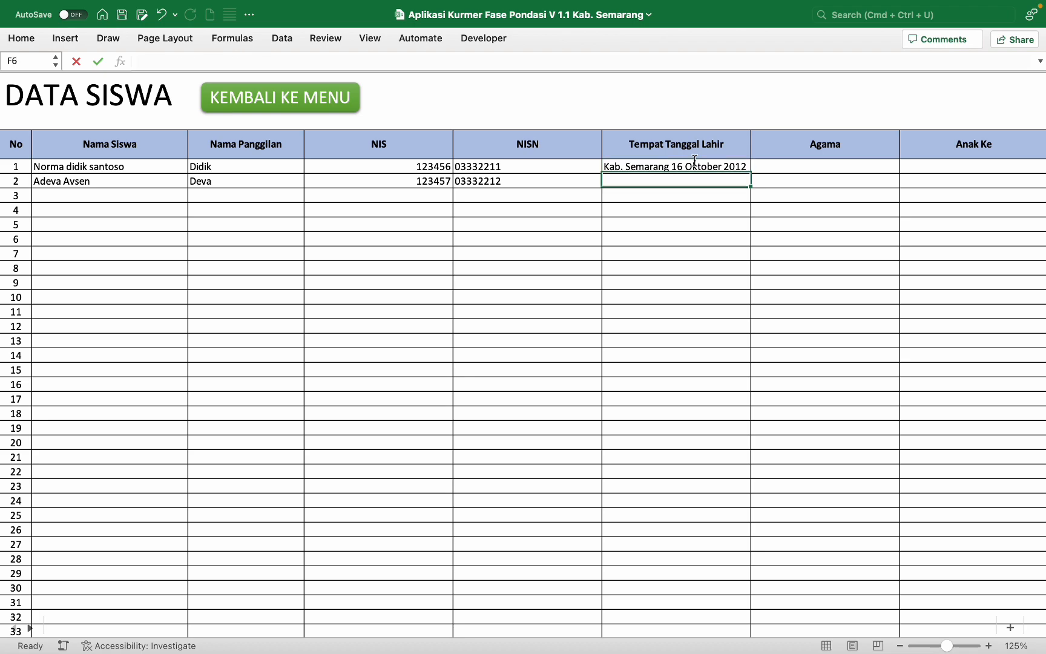
type("Kab.")
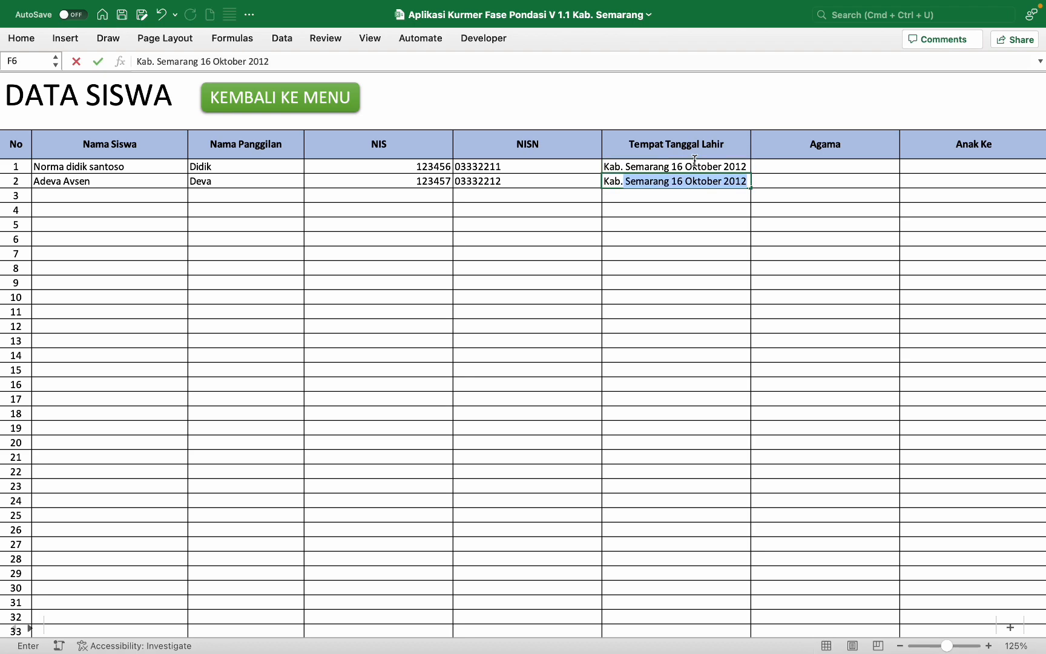
type(" Semarang")
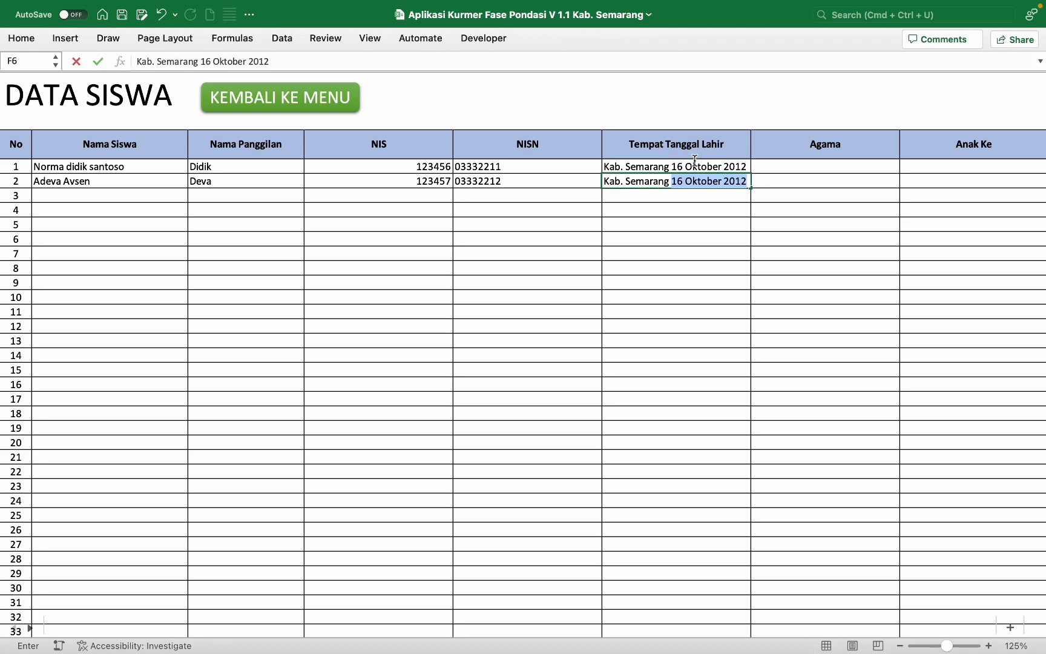
key("BackSpace")
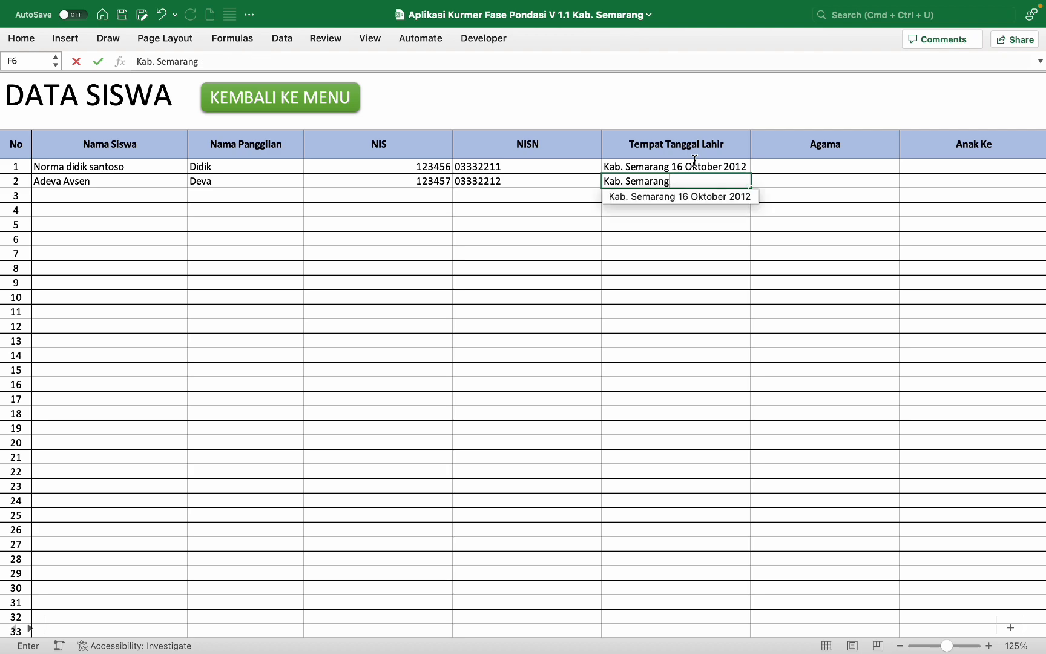
type(", 27 ")
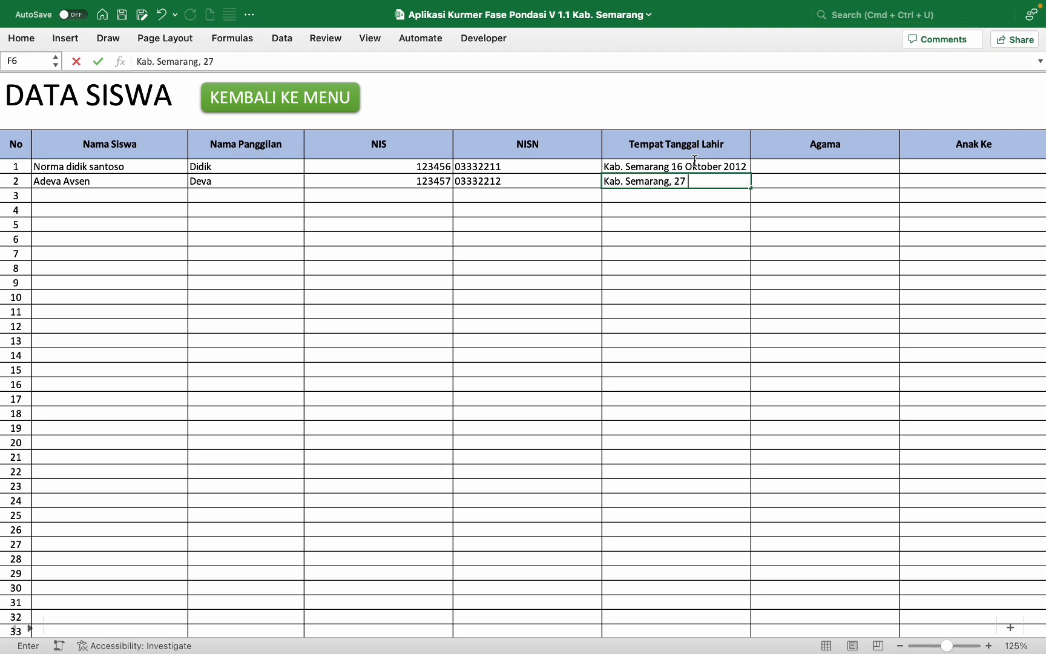
type("November 2012")
left_click(668, 165)
double_click(668, 165)
type(",")
key("Tab")
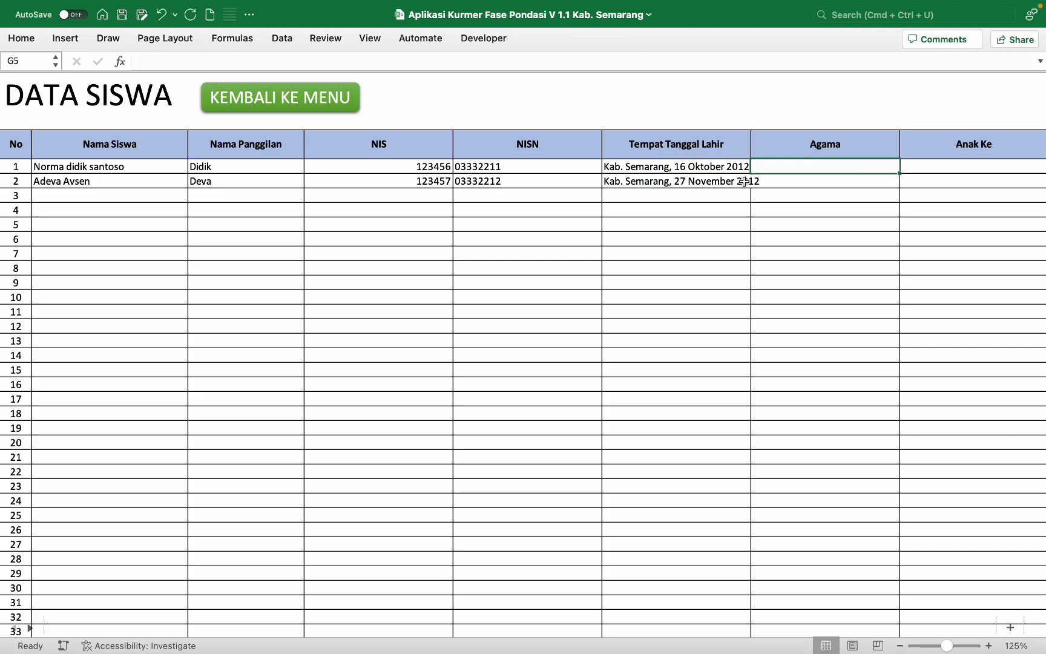
scroll(744, 182, "right", 5)
Step: Set religion Islam for both students and birth order 1 and 3
type("Islam")
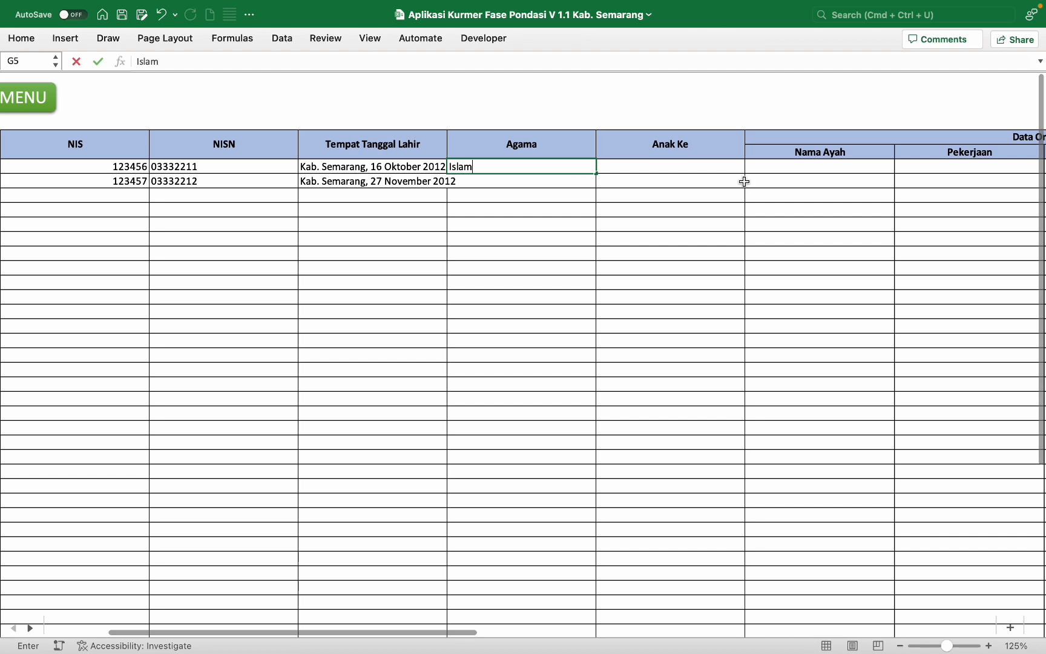
key("Return")
key("Tab")
type("Islam")
key("Tab")
left_click(731, 167)
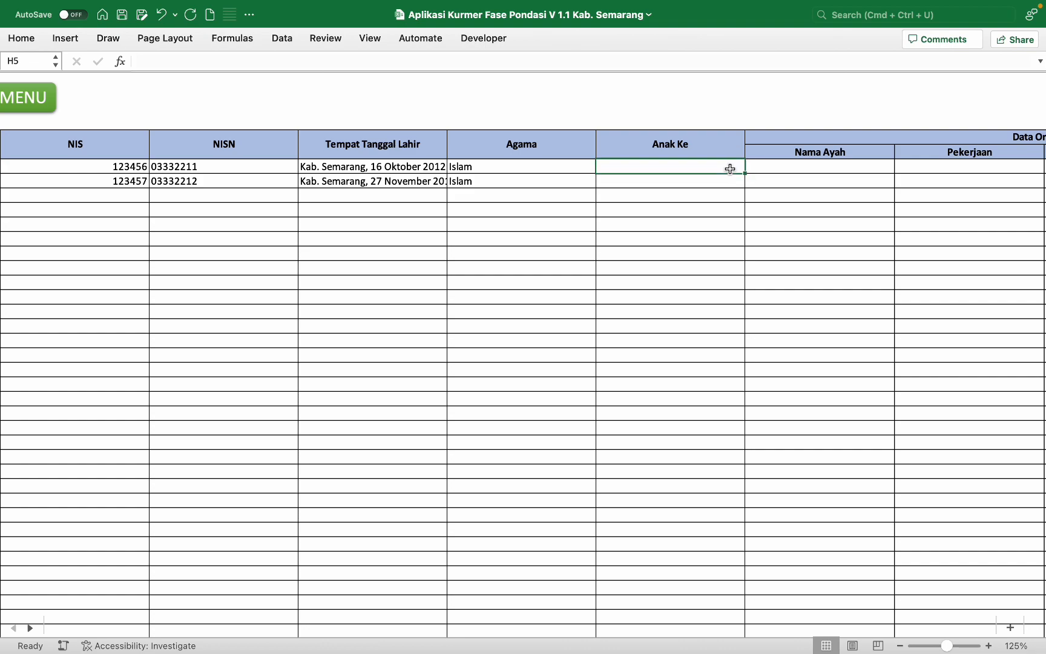
type("1")
key("Return")
type("3")
key("Tab")
Step: Enter both fathers' names and Driver as the second father's occupation
scroll(729, 168, "right", 2)
left_click(690, 162)
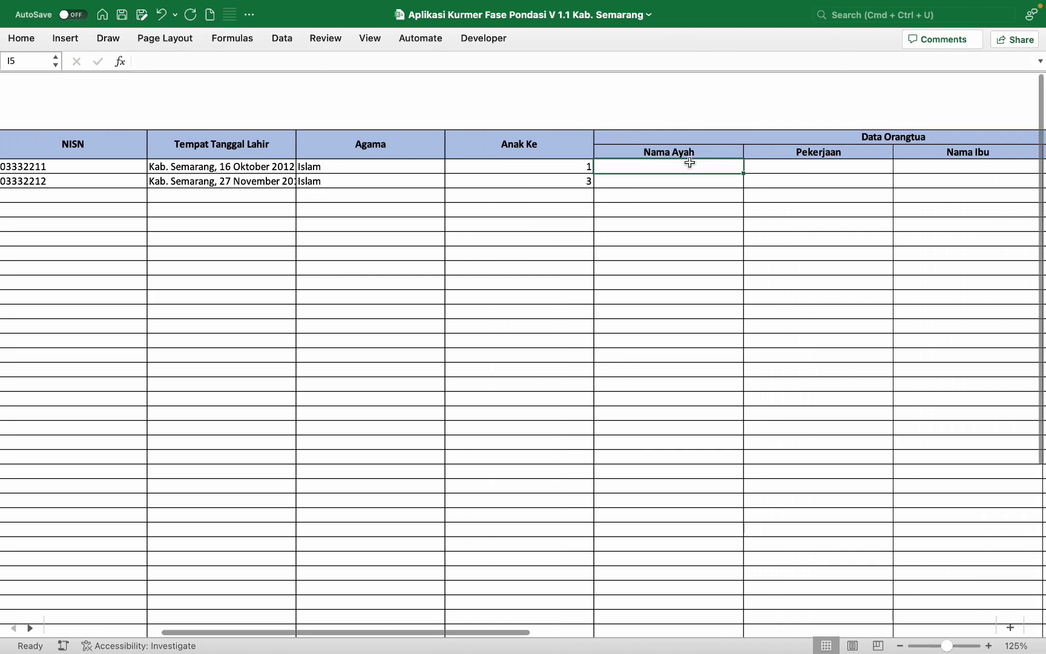
type("Mahrun")
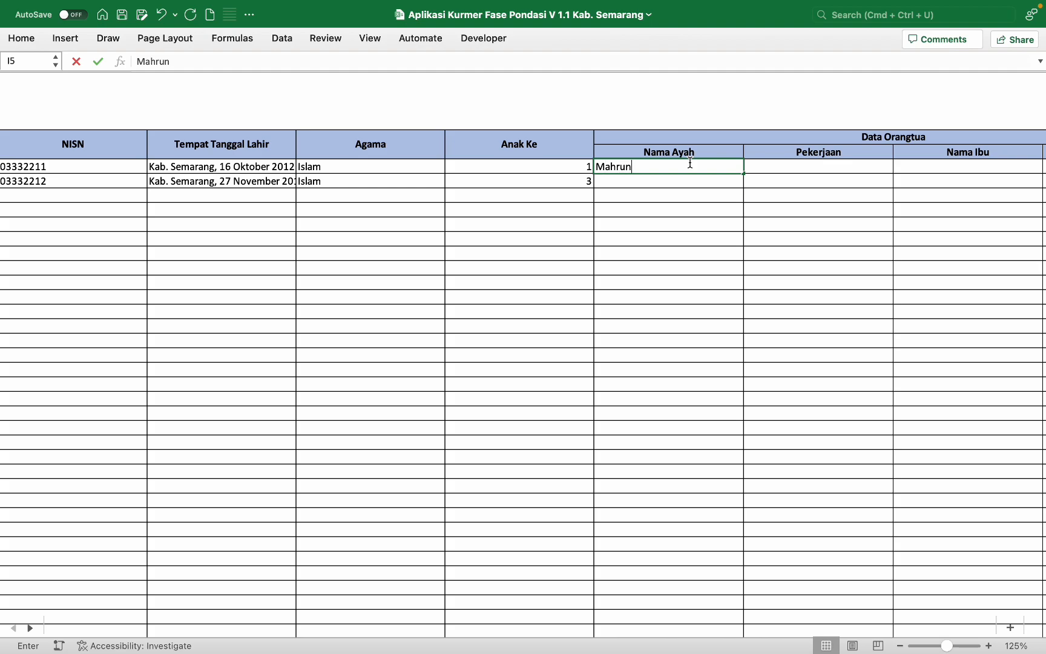
scroll(612, 175, "right", 3)
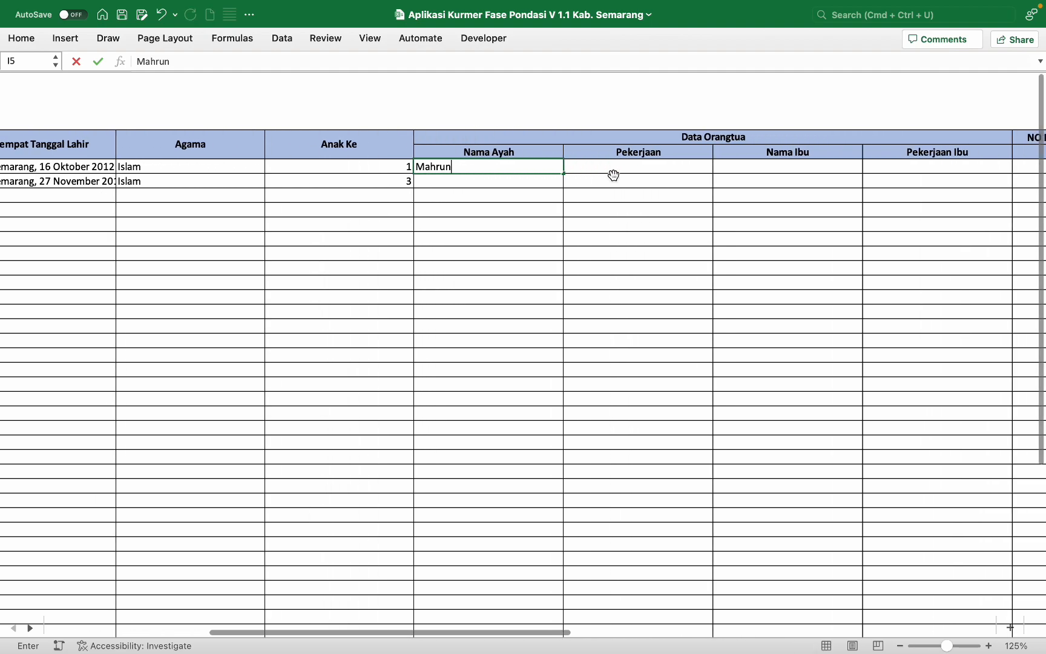
key("Return")
type("Condro")
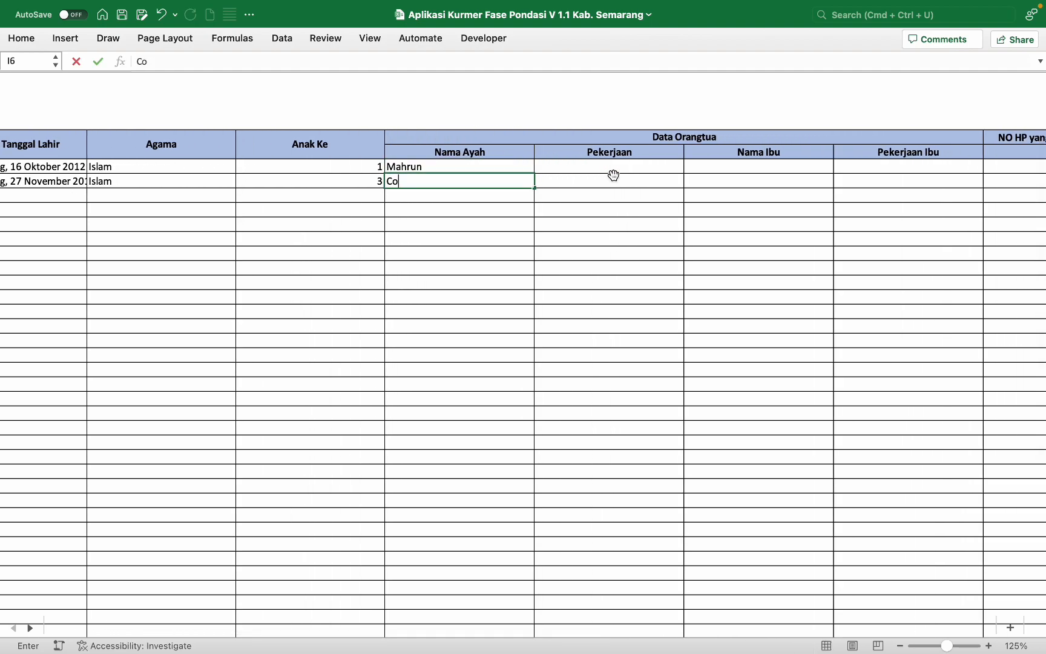
key("Tab")
left_click(636, 164)
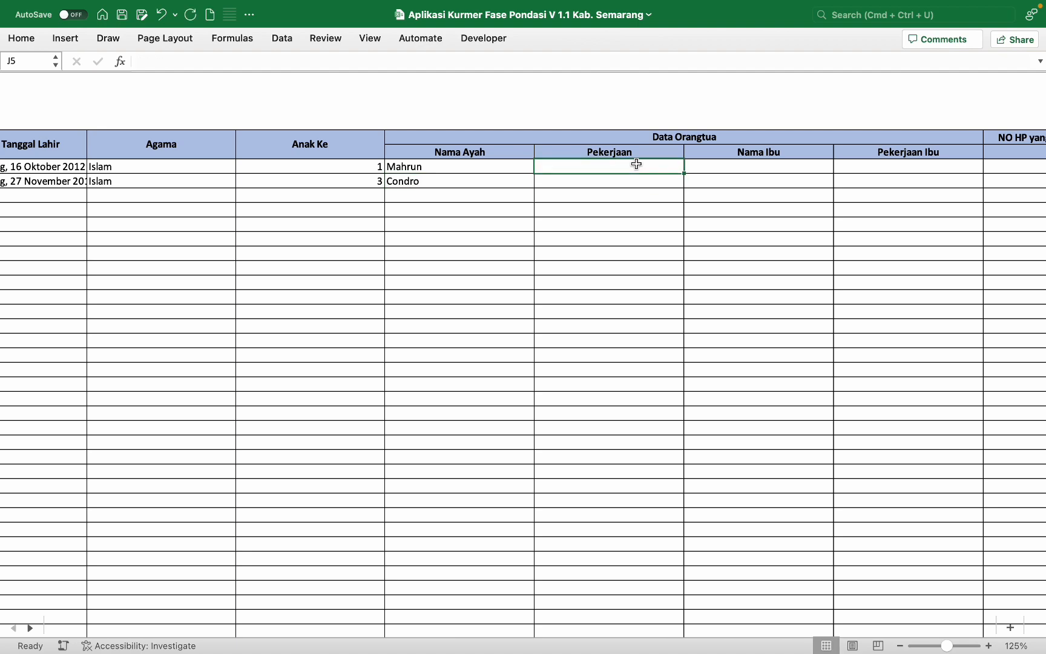
type("Driver")
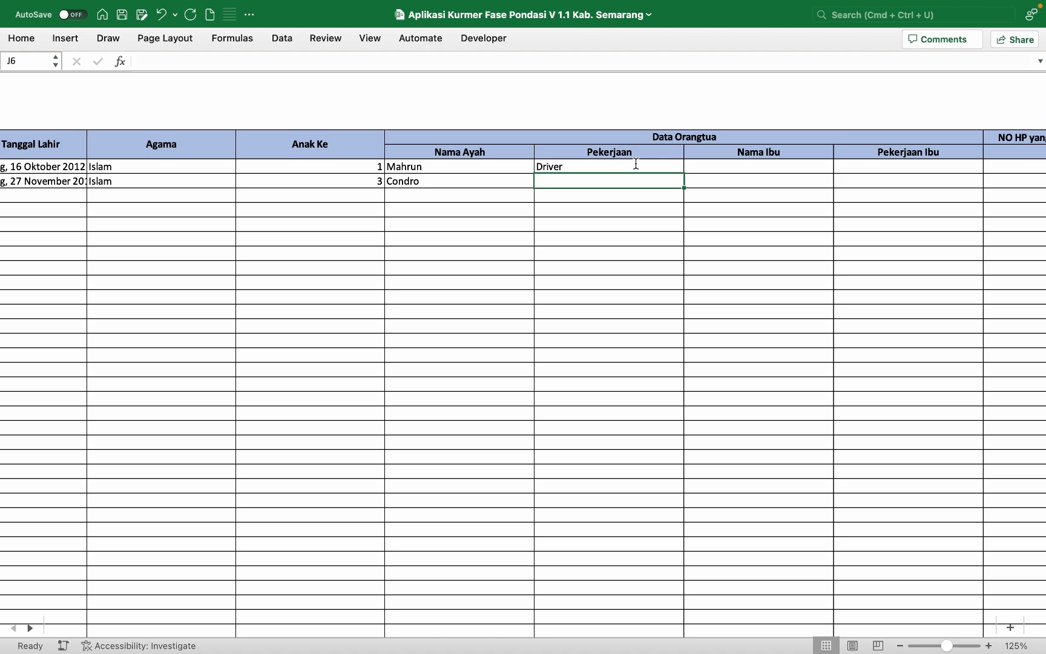
type("D")
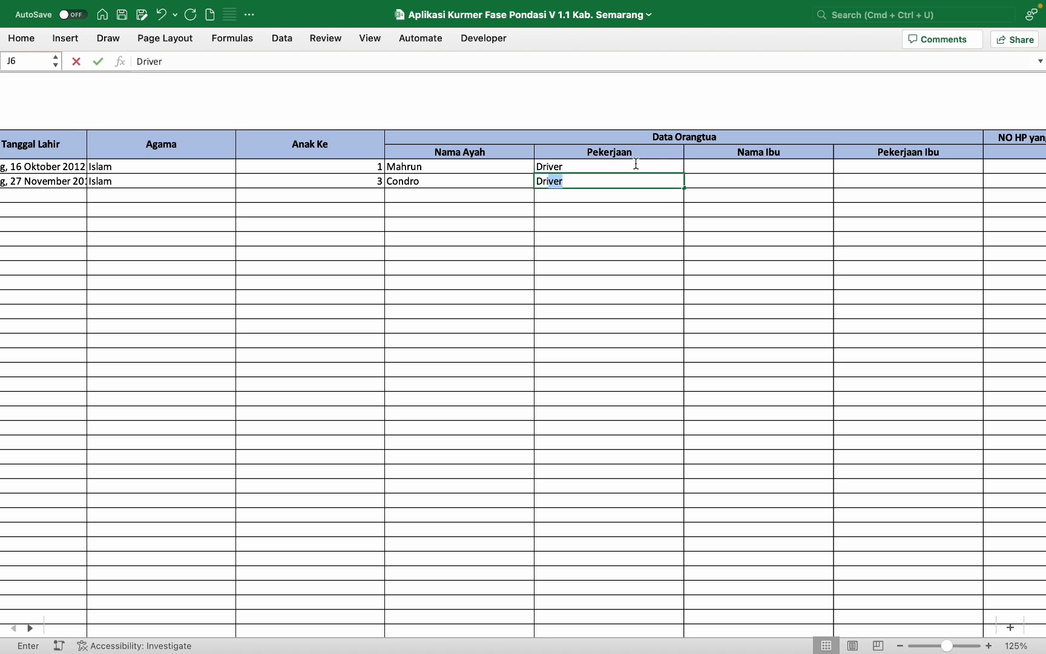
key("Tab")
Step: Enter both mothers' names and occupations Guru and Perias
left_click(766, 165)
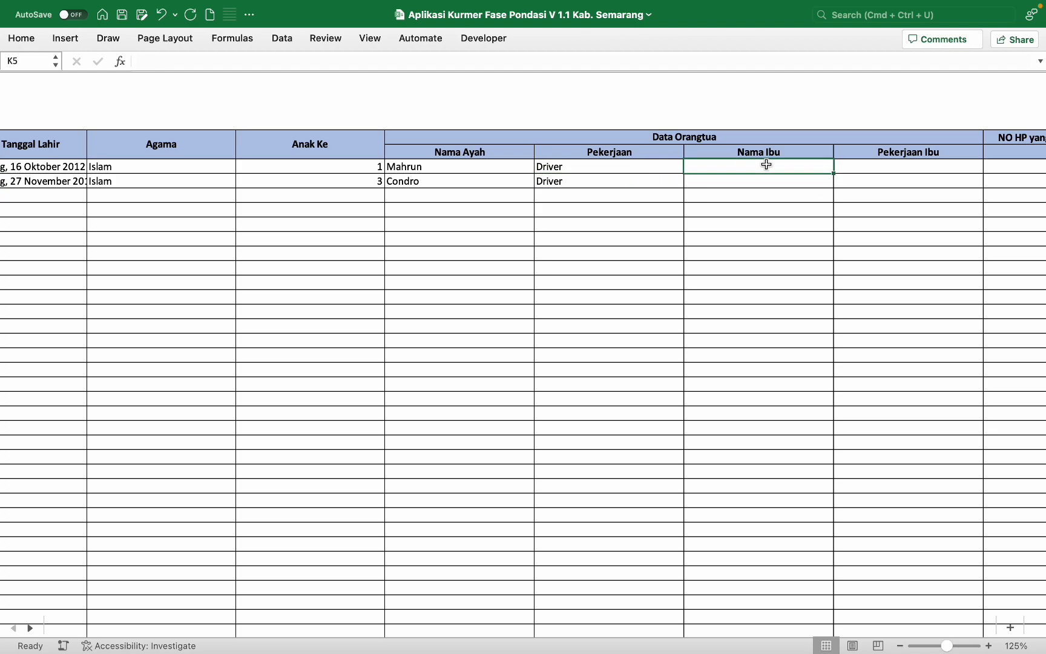
scroll(766, 164, "right", 2)
scroll(766, 165, "right", 2)
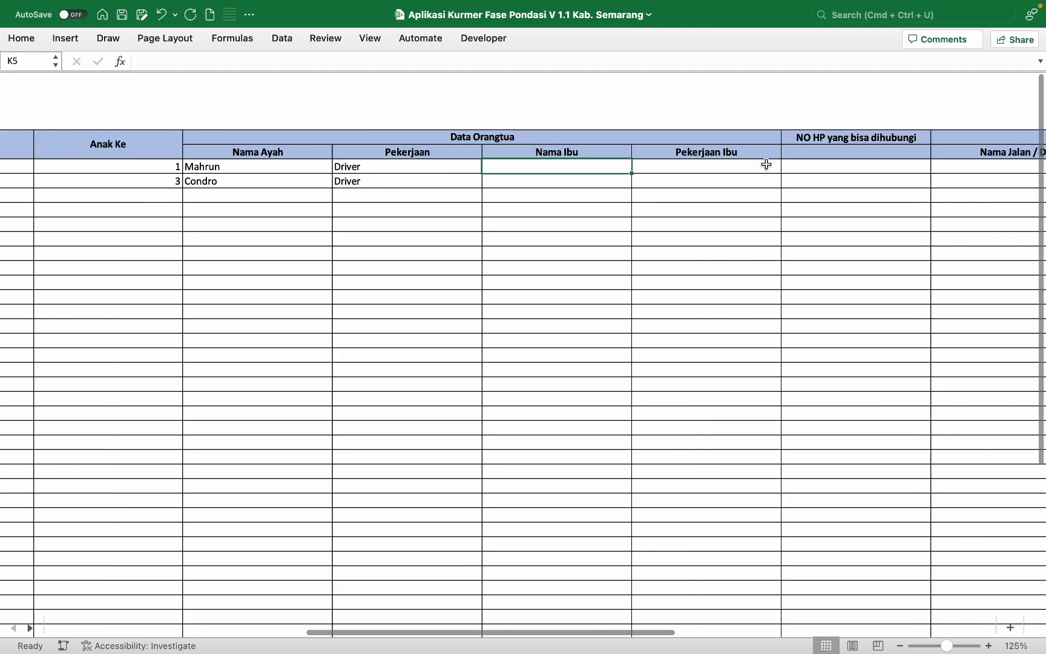
key("Return")
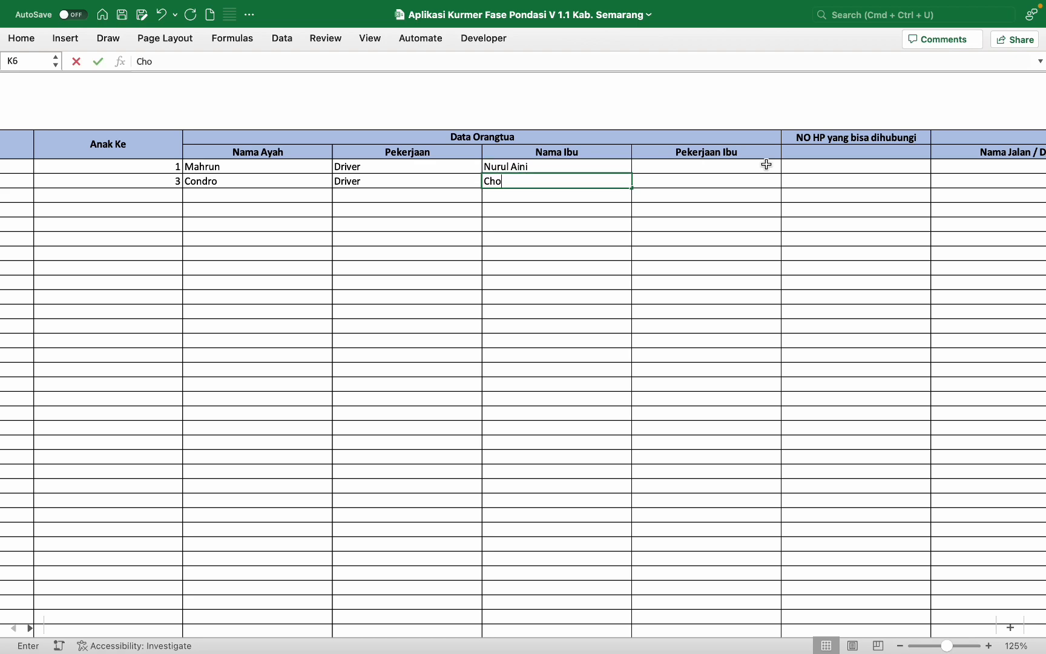
left_click(766, 165)
type("Guru")
key("Return")
type("Perias")
key("Tab")
scroll(761, 167, "right", 2)
scroll(762, 167, "right", 2)
left_click(675, 164)
Step: Enter the parents' phone numbers as text with a leading apostrophe
type("'")
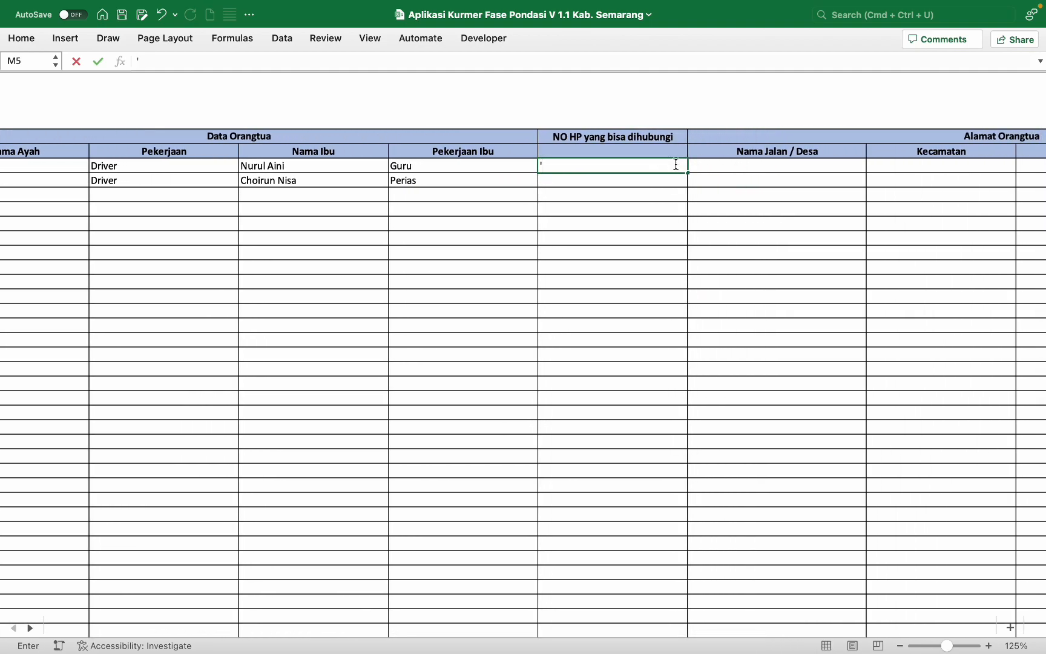
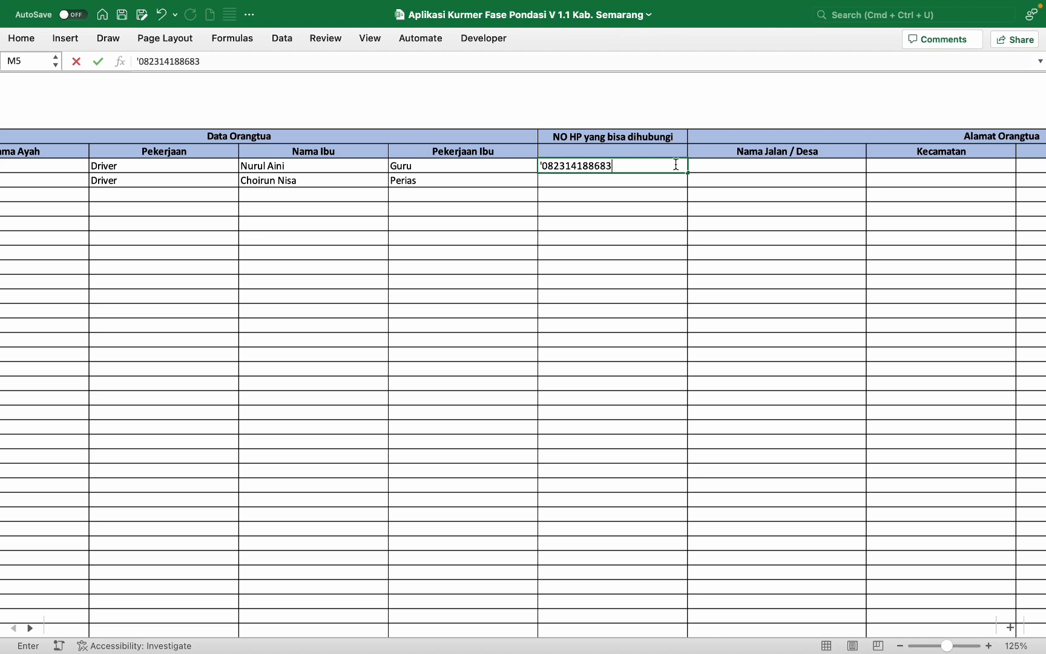
key("Return")
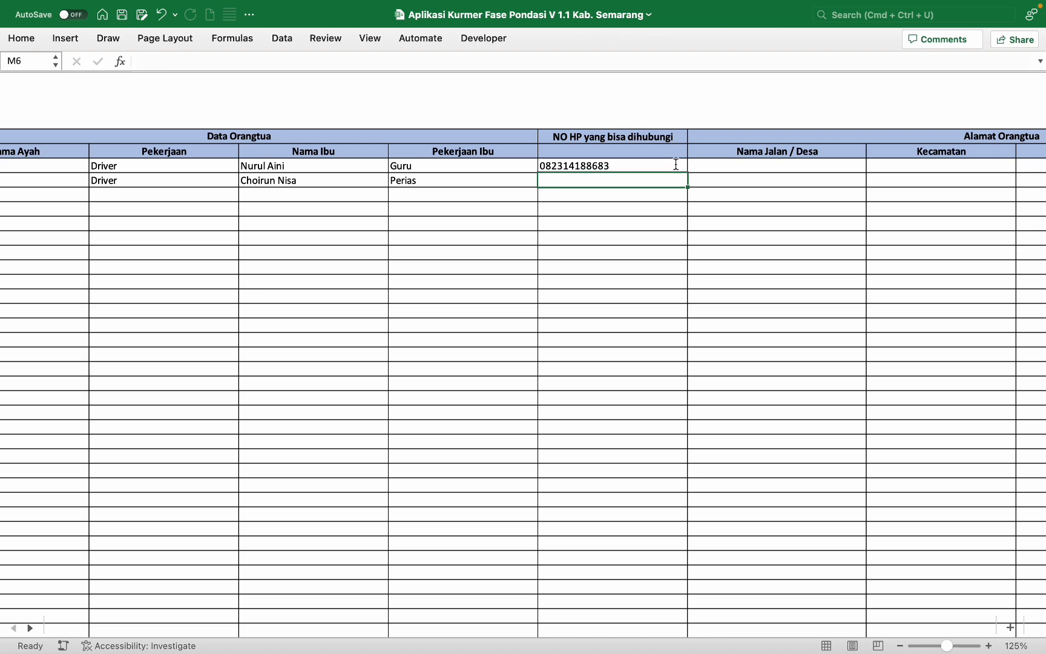
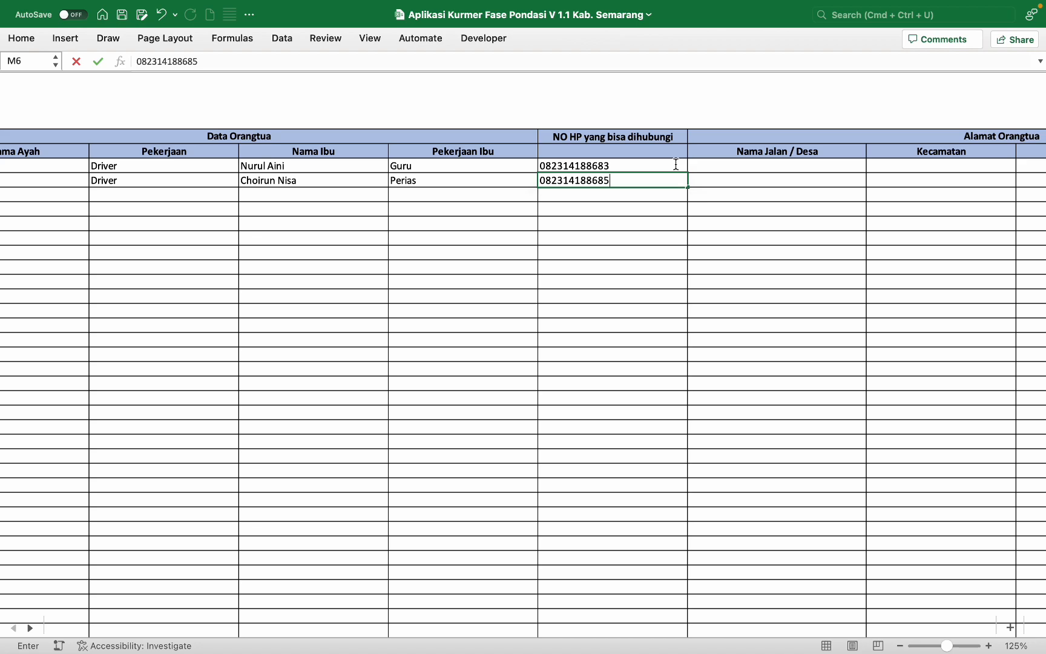
left_click(134, 61)
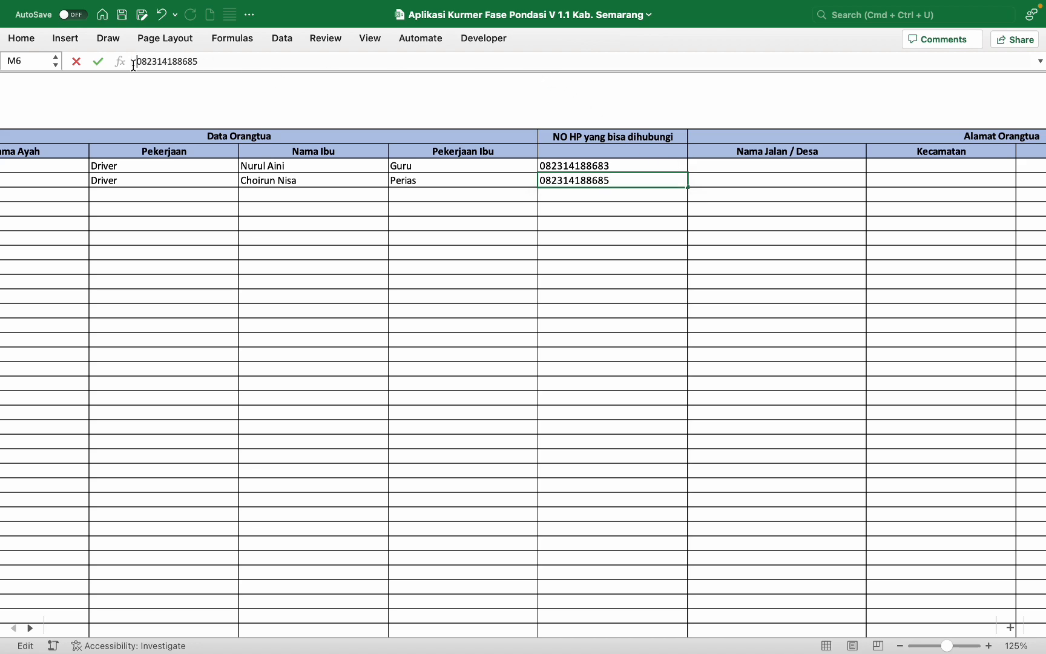
type("'")
key("Tab")
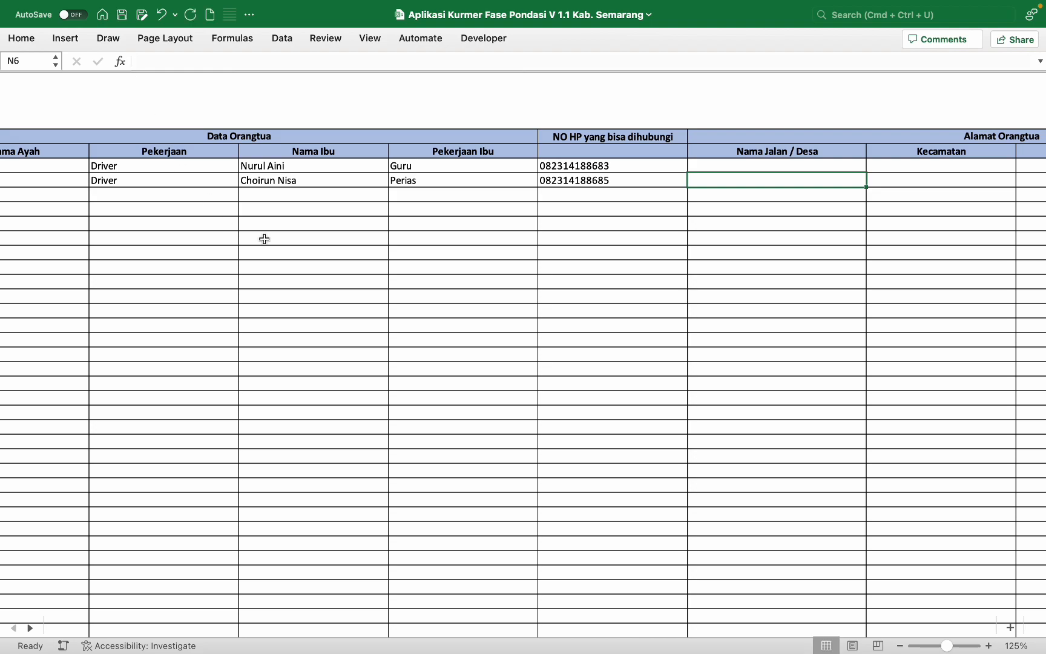
scroll(265, 239, "right", 3)
Step: Enter village Desa Gogii for both students and district Ungaran Barat for the first
left_click(509, 168)
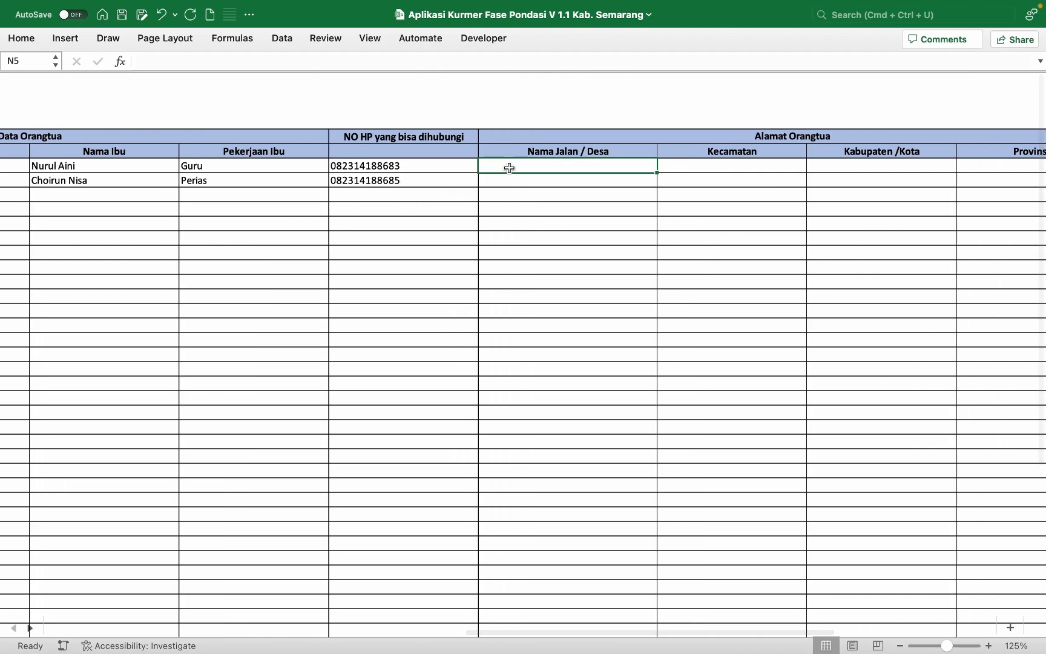
type("Desa")
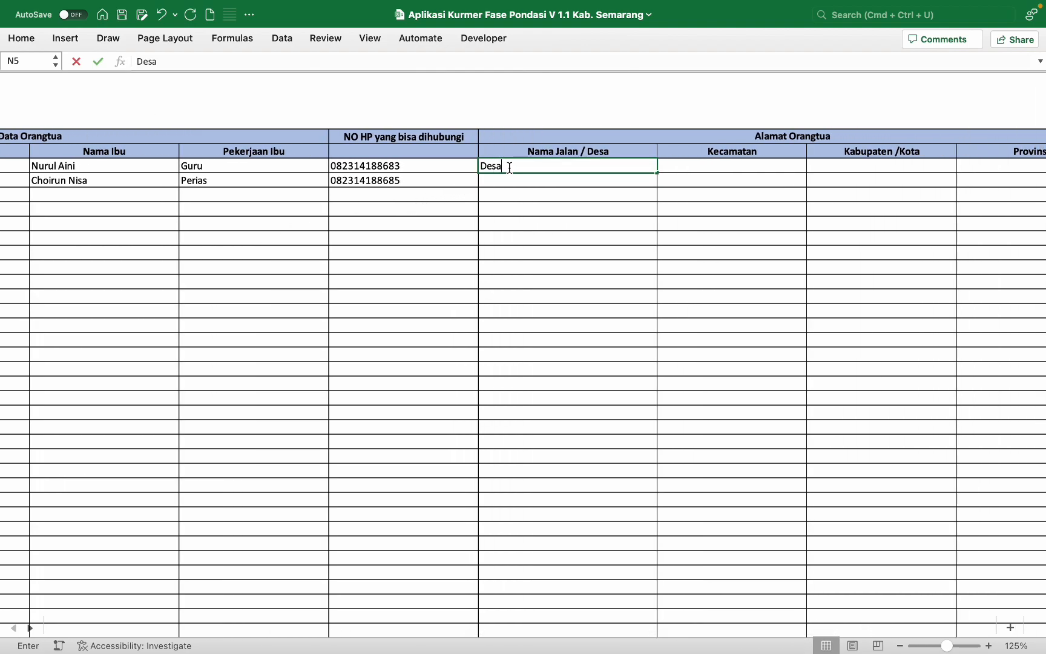
key("BackSpace")
key("BackSpace")
key("BackSpace")
type("Gogii")
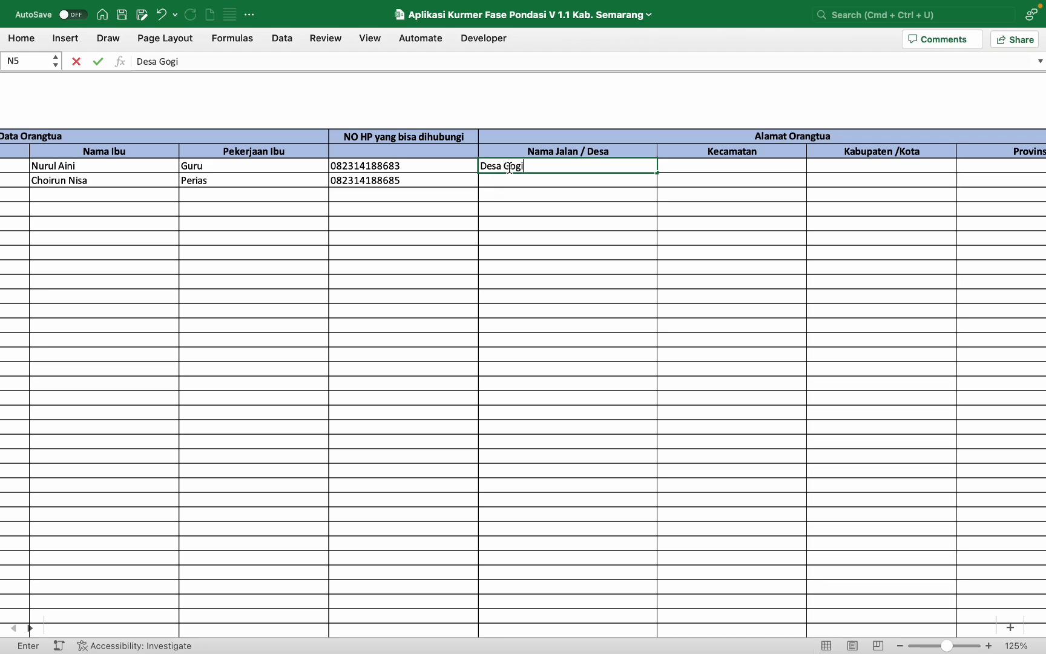
key("Return")
type("Desa Gogii")
key("Tab")
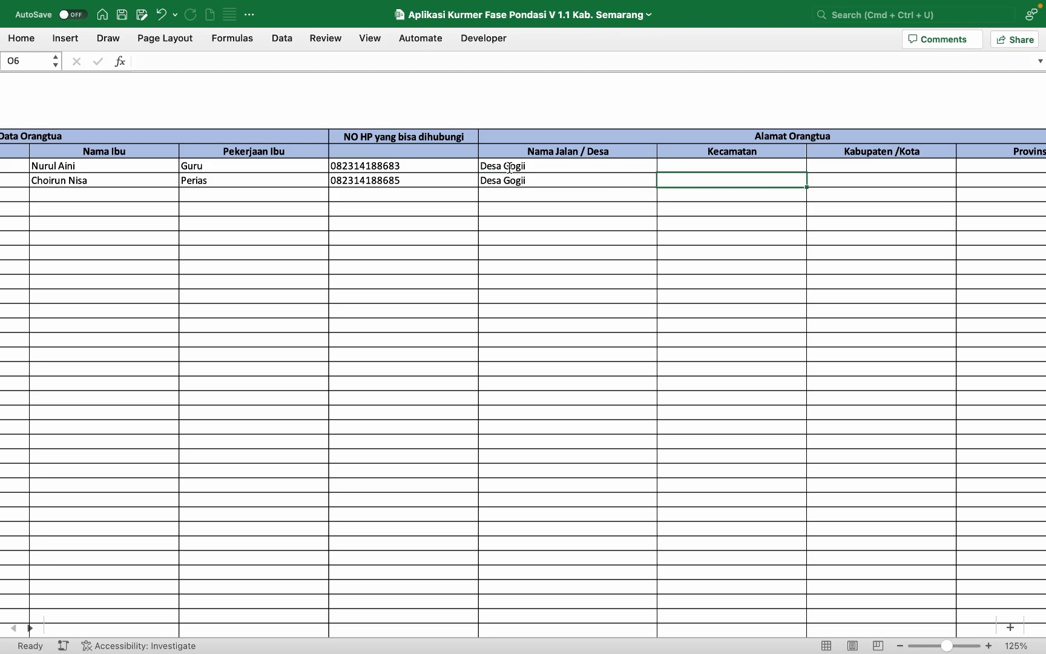
left_click(683, 162)
type("U")
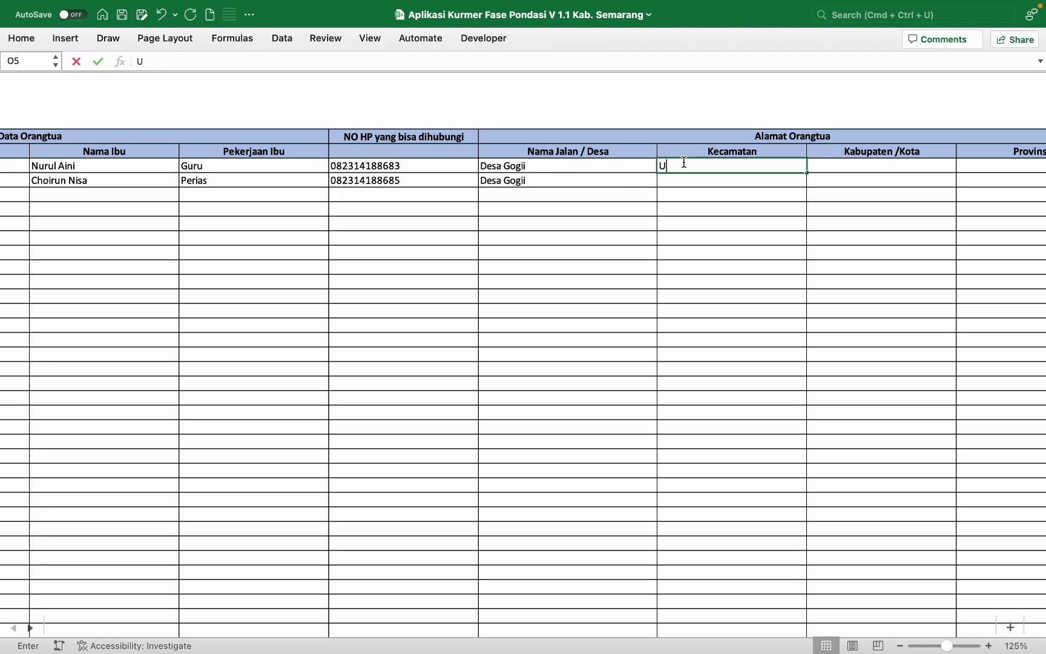
type("ngaran Barat")
key("Tab")
scroll(683, 162, "right", 3)
scroll(683, 163, "right", 2)
Step: Fill regency Kab. Semarang and province Jawa Tengah for both, plus the second student's district
type("Se")
key("BackSpace")
key("BackSpace")
type("Kab. Semarang")
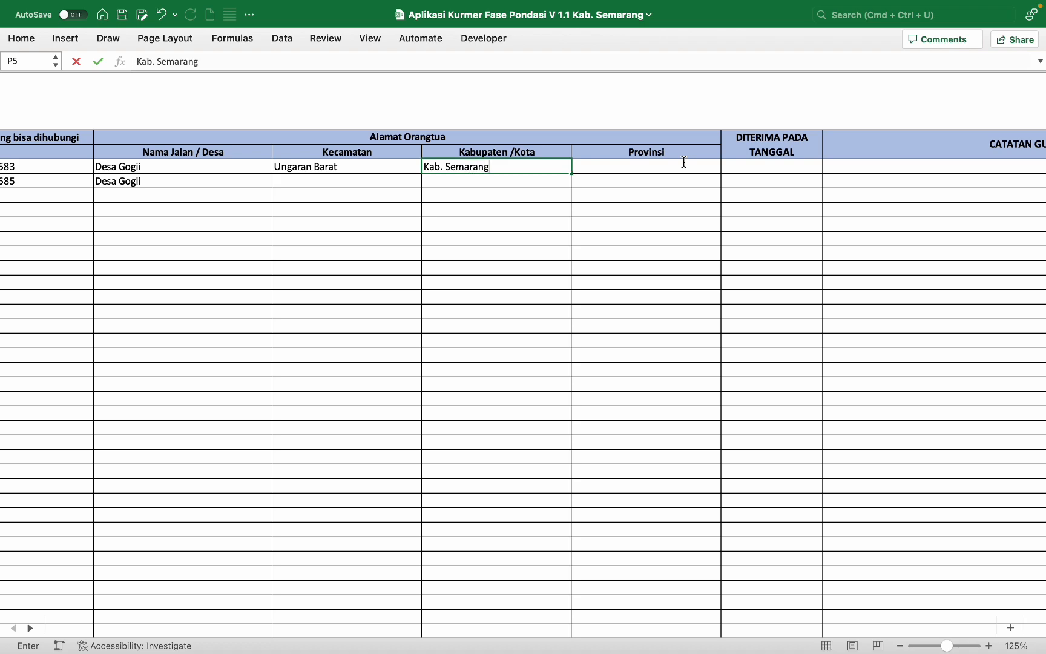
key("Tab")
type("Jaw")
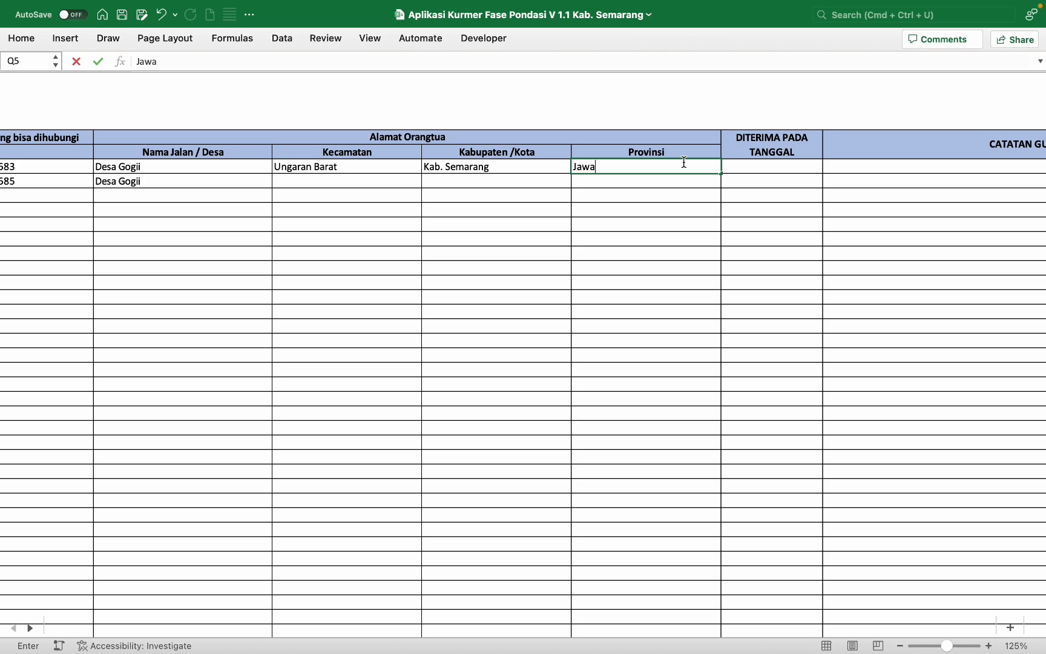
type("  Tengah")
key("Return")
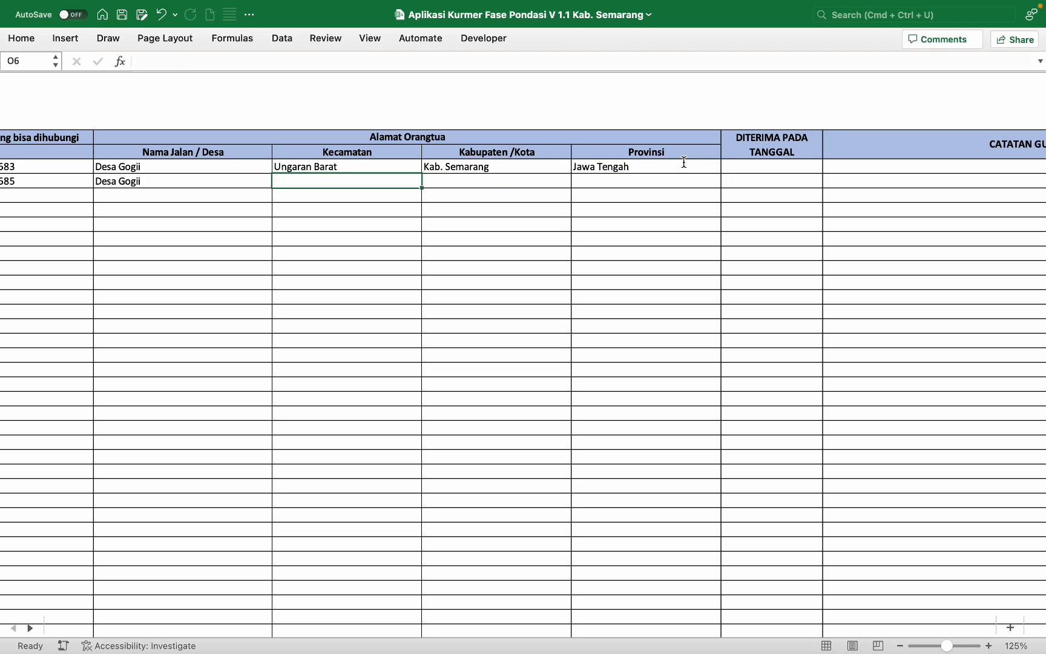
type("Ungaran Barat")
key("Tab")
type("K")
key("Tab")
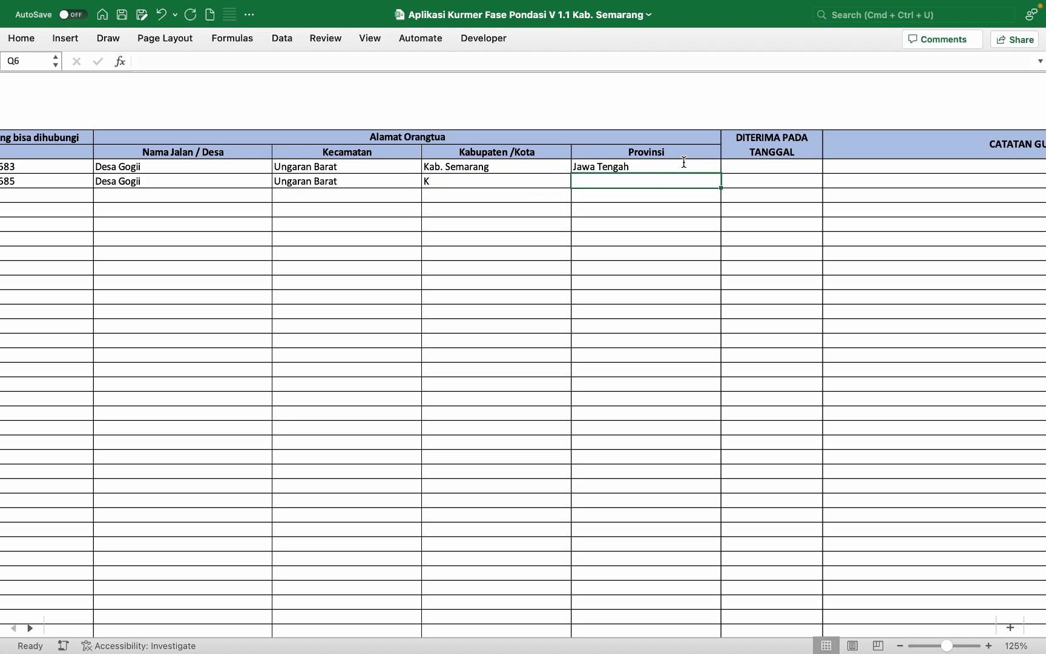
left_click(561, 176)
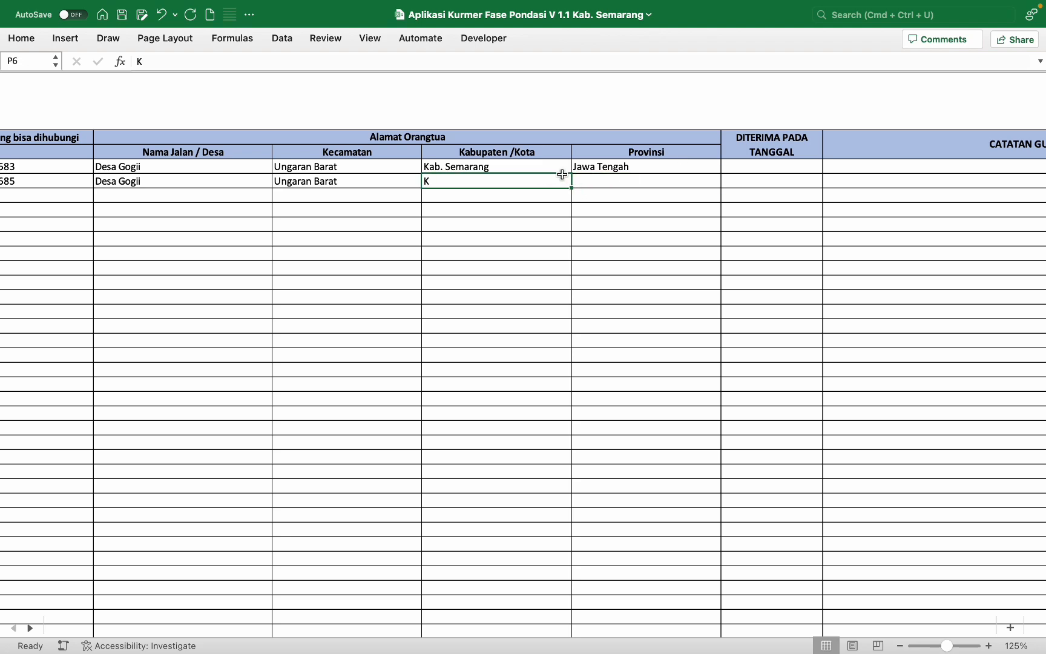
type("K")
left_click(536, 200)
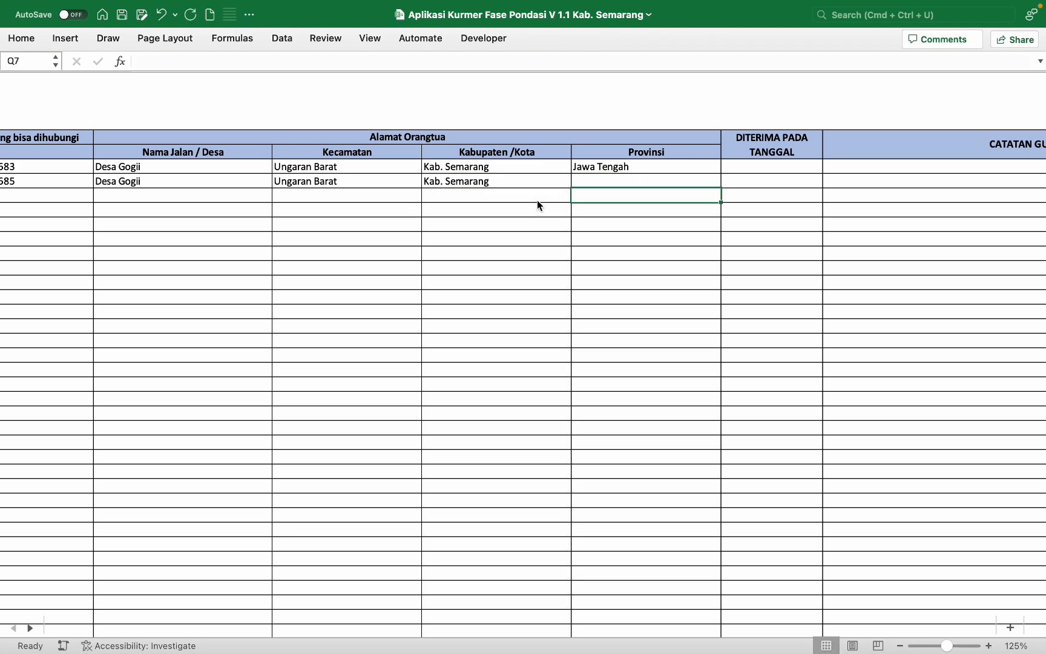
left_click(582, 183)
type("J")
key("Tab")
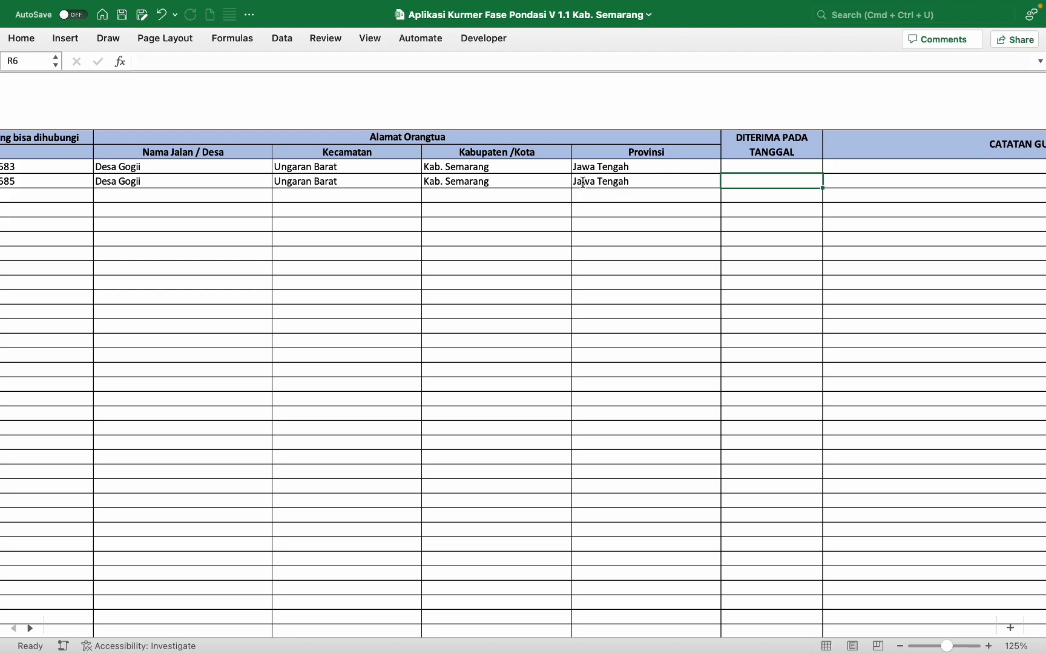
Step: Enter the received date 17 Juli 2023 for both students
scroll(679, 183, "right", 5)
left_click(657, 165)
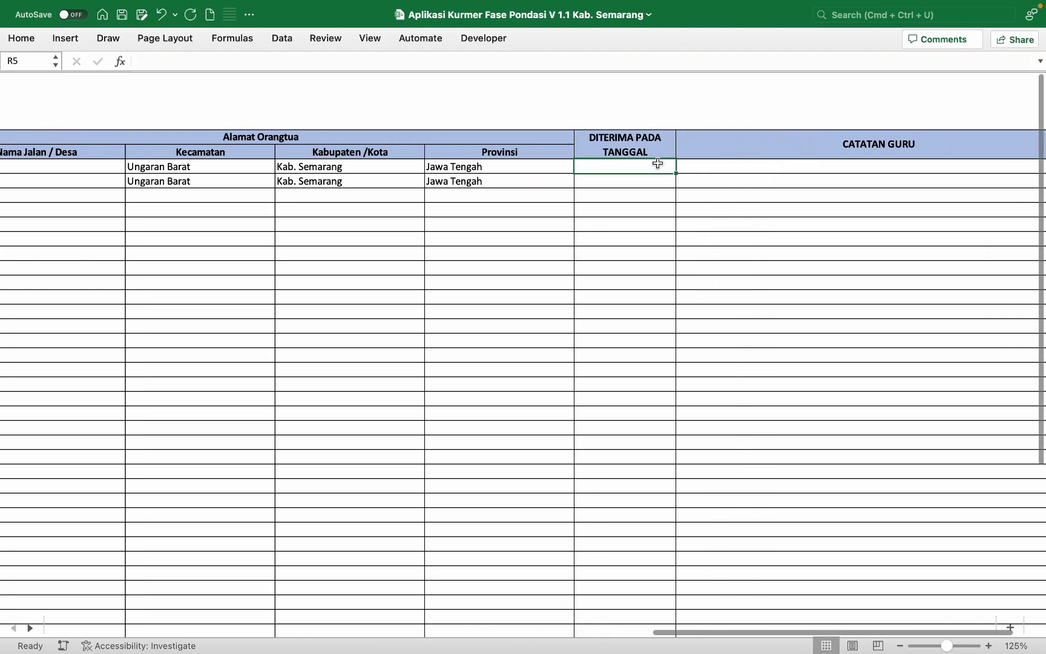
type("17 Juli 2")
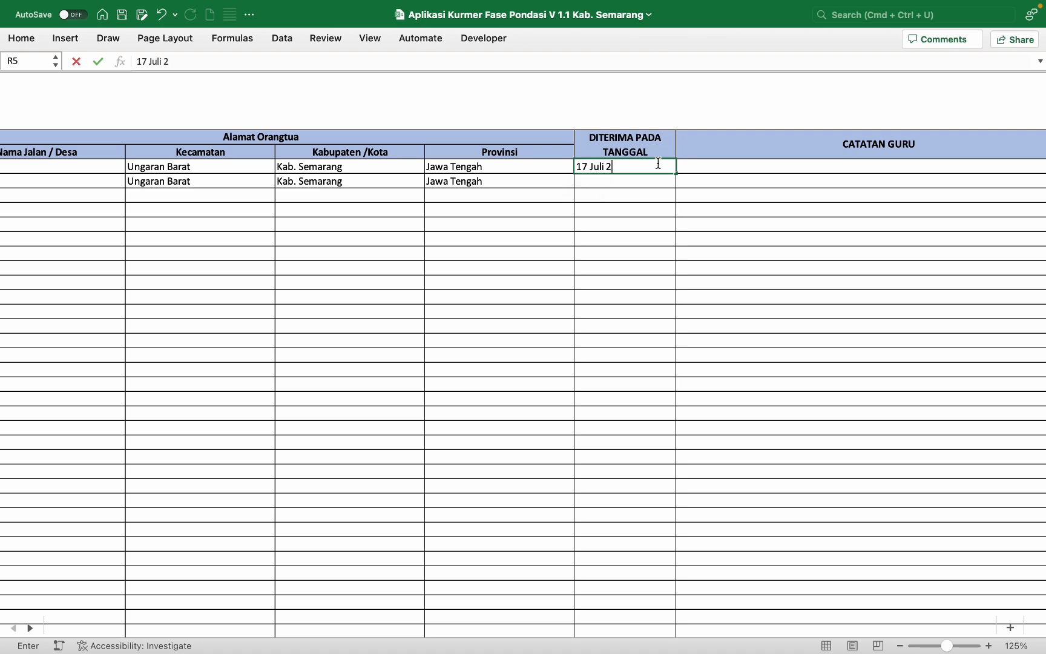
type("023")
key("Return")
type("1")
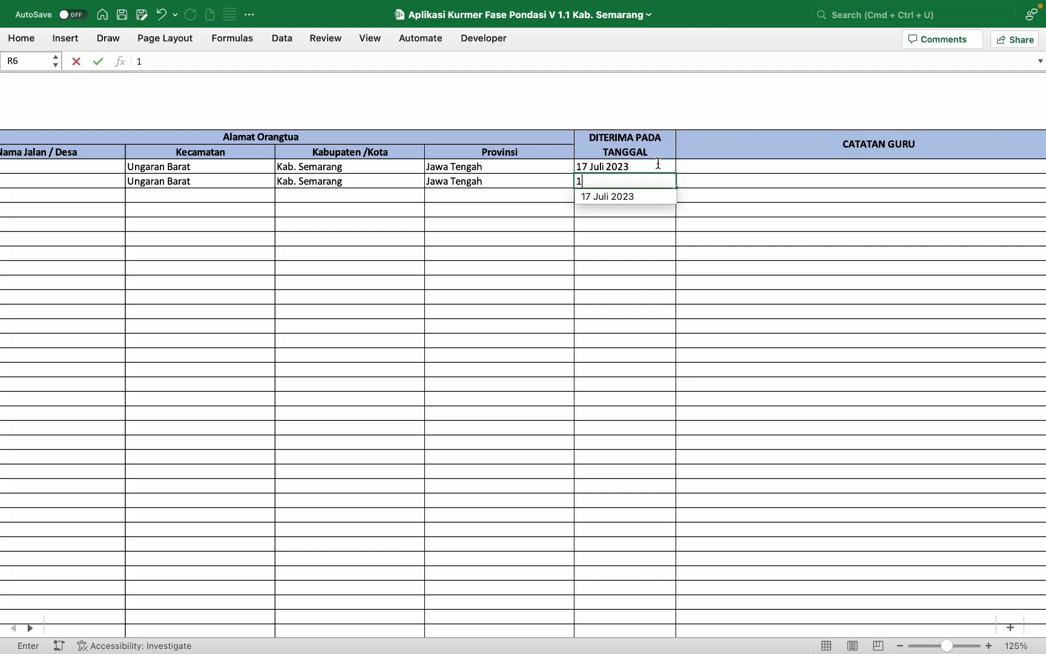
type("7")
left_click(642, 197)
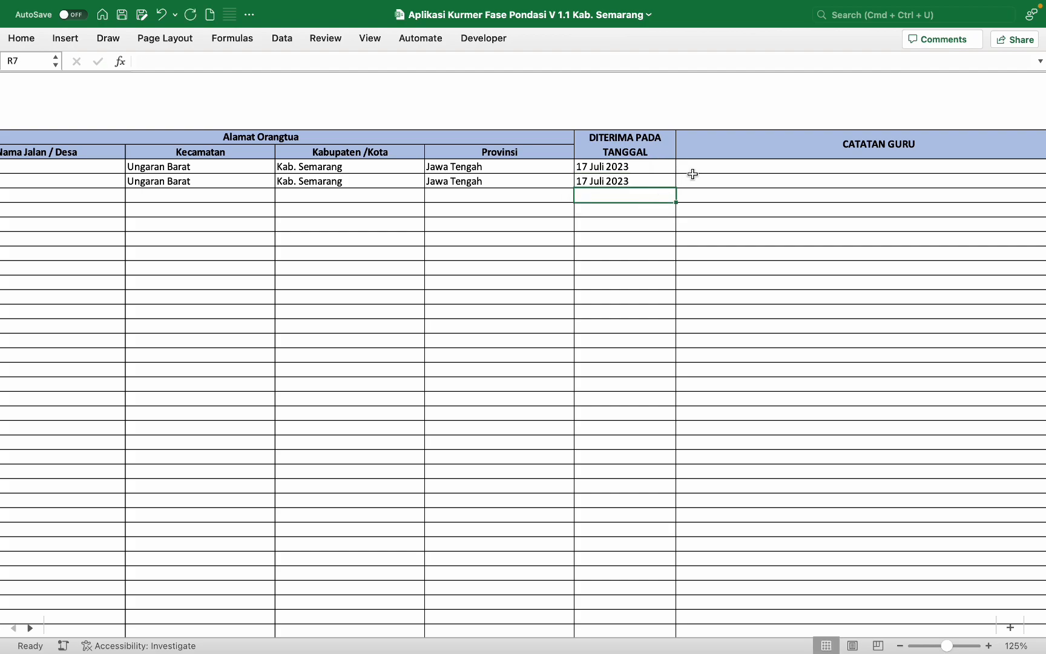
Step: Write the first student's teacher's note 'Tingkatkan prestasimu kejar cita citamu'
left_click(703, 163)
scroll(702, 163, "right", 5)
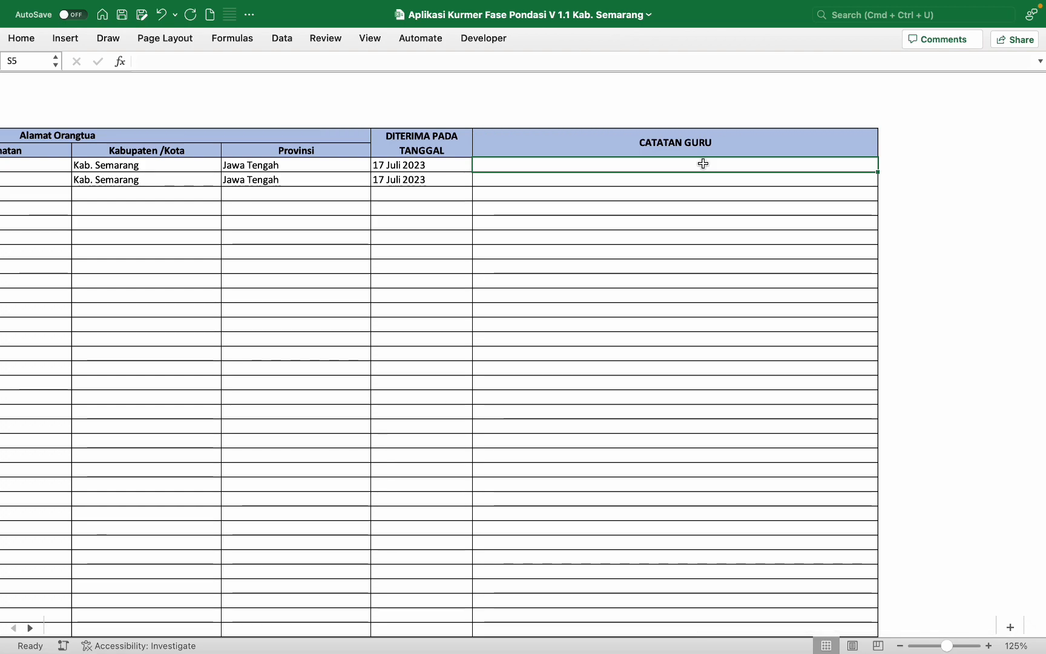
type("Tingkatkan prestasimu kejar cita citamu")
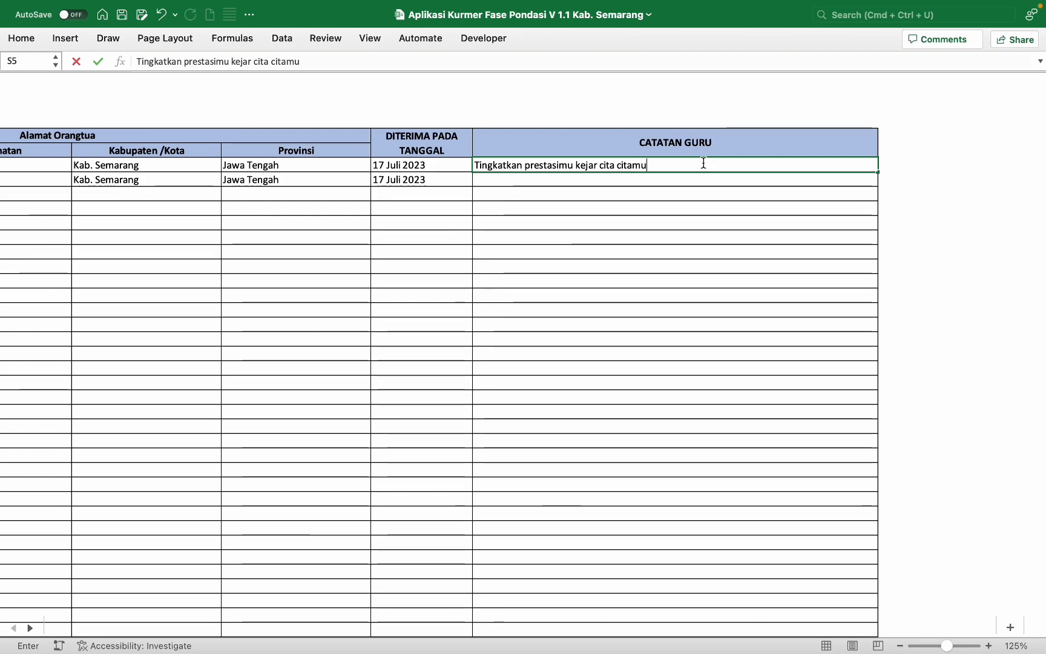
left_click(689, 179)
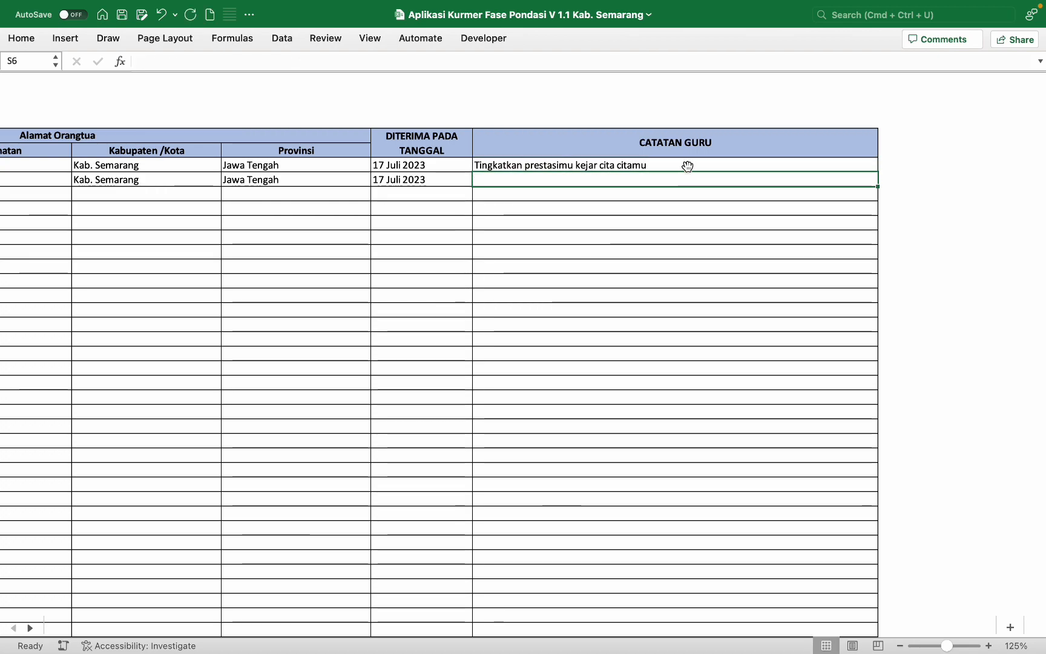
Step: Give the second student the teacher's note 'Tambah lagi semangat belajarnya'
left_click(687, 165)
key("super+c")
left_click(677, 180)
key("super+v")
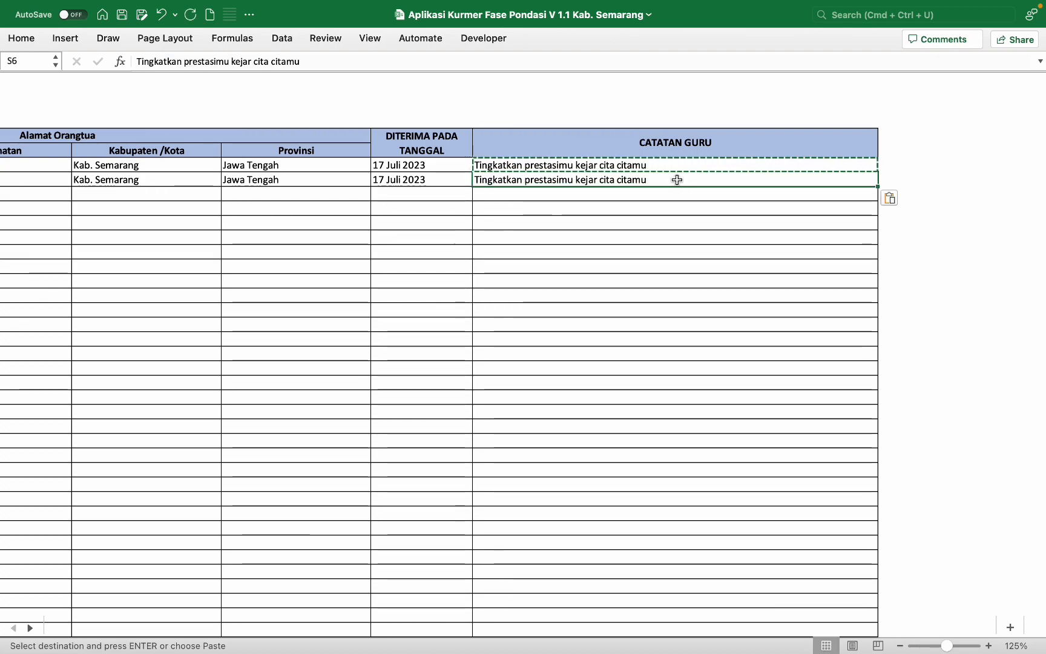
key("Down")
key("Down")
key("Down")
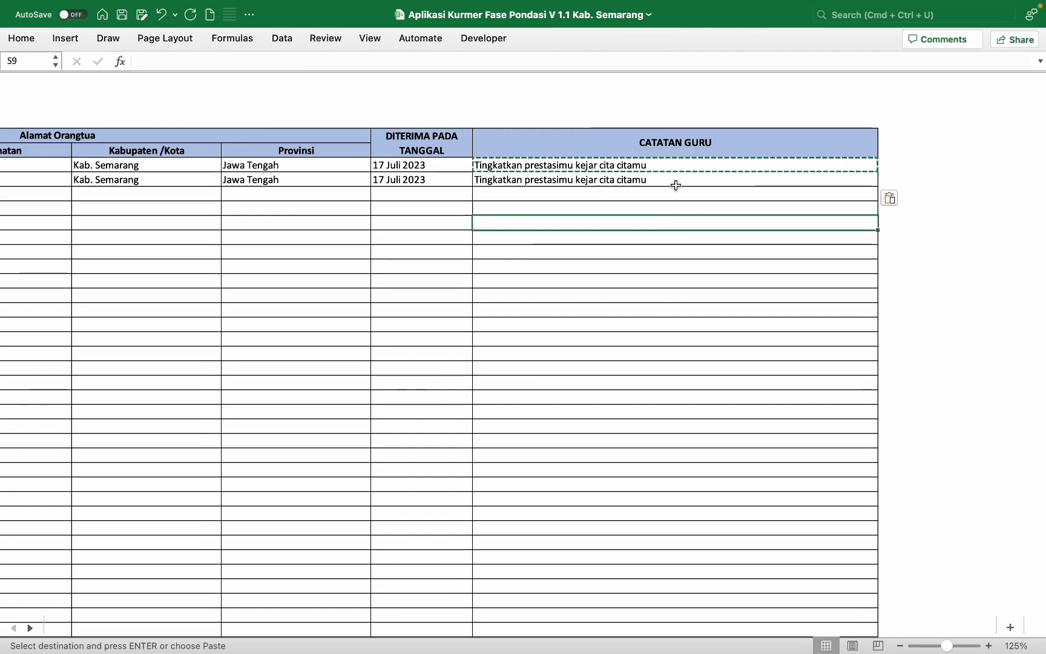
left_click(679, 178)
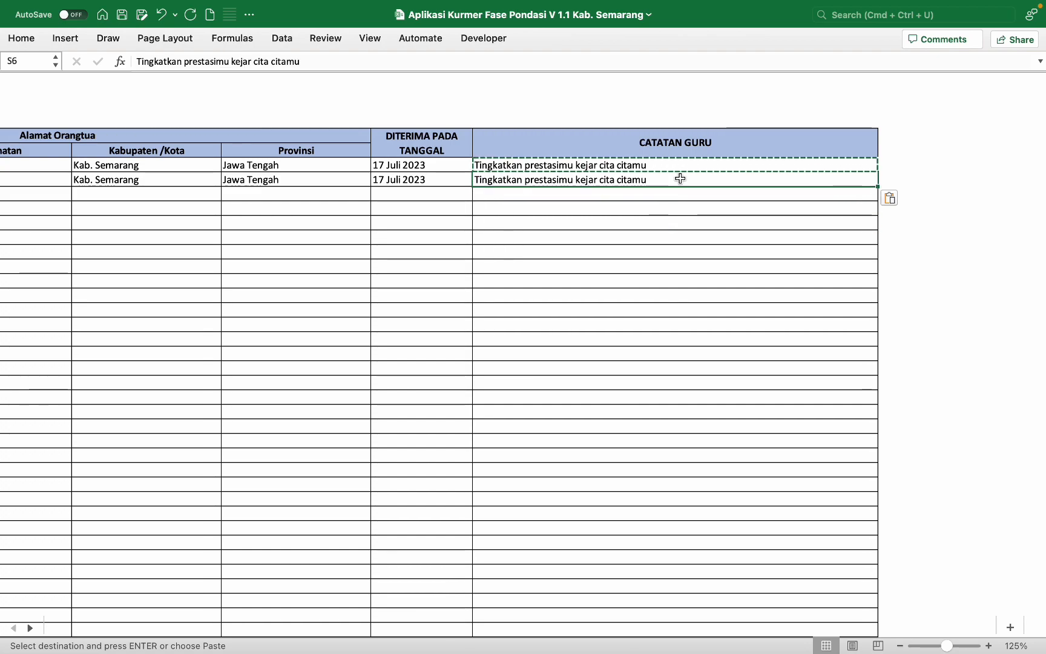
type("Tambah lag")
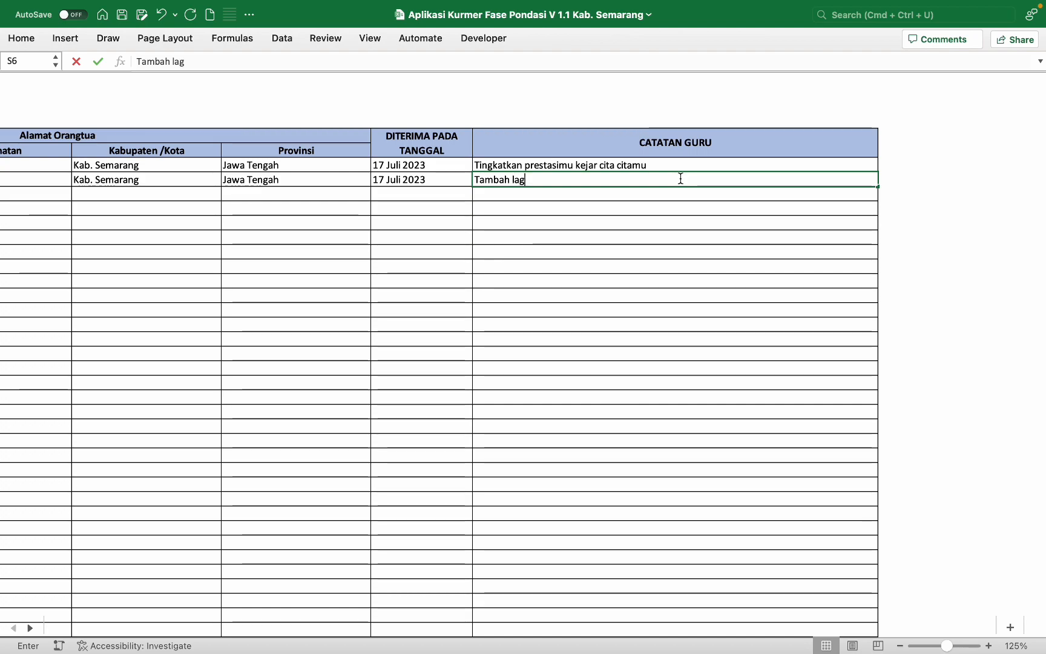
type("i semangat belajarnya")
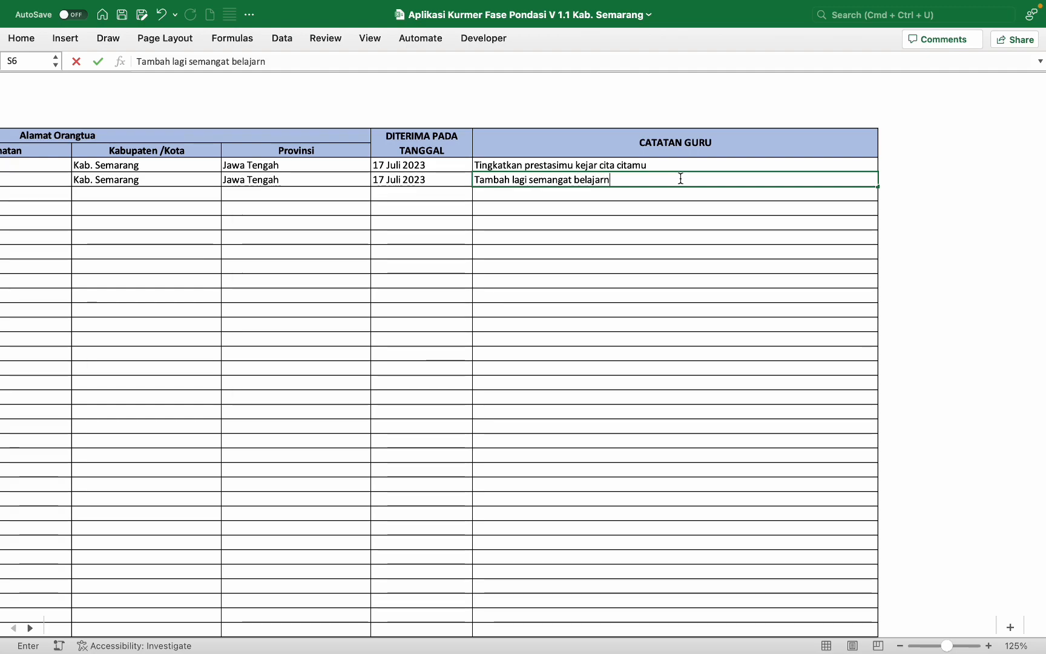
key("Return")
Step: Go back to the report-card main menu
scroll(680, 179, "left", 15)
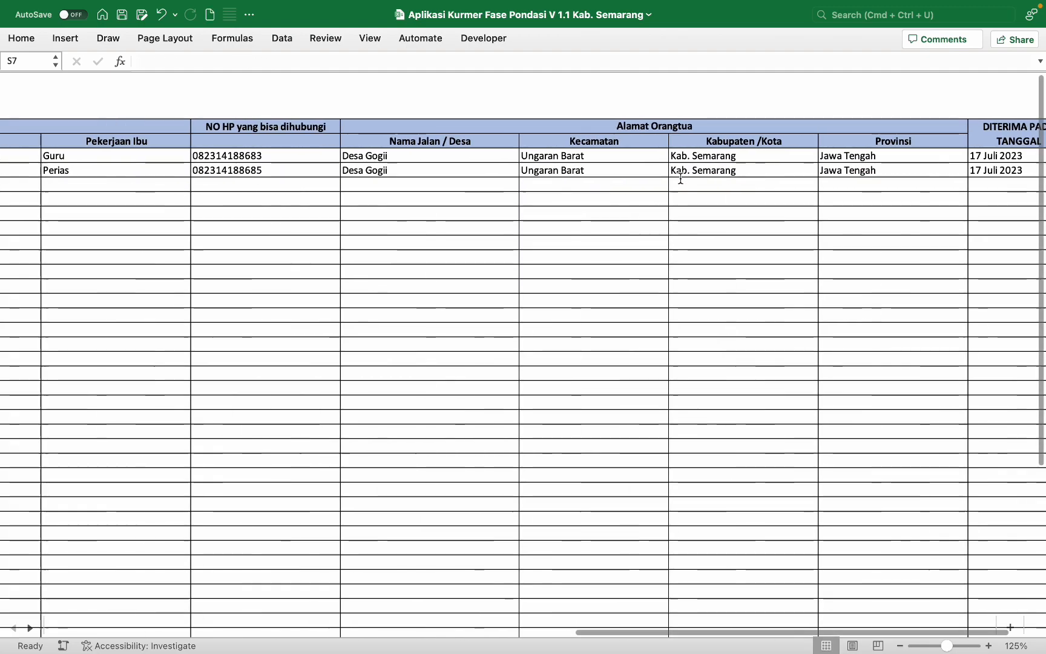
scroll(680, 178, "left", 10)
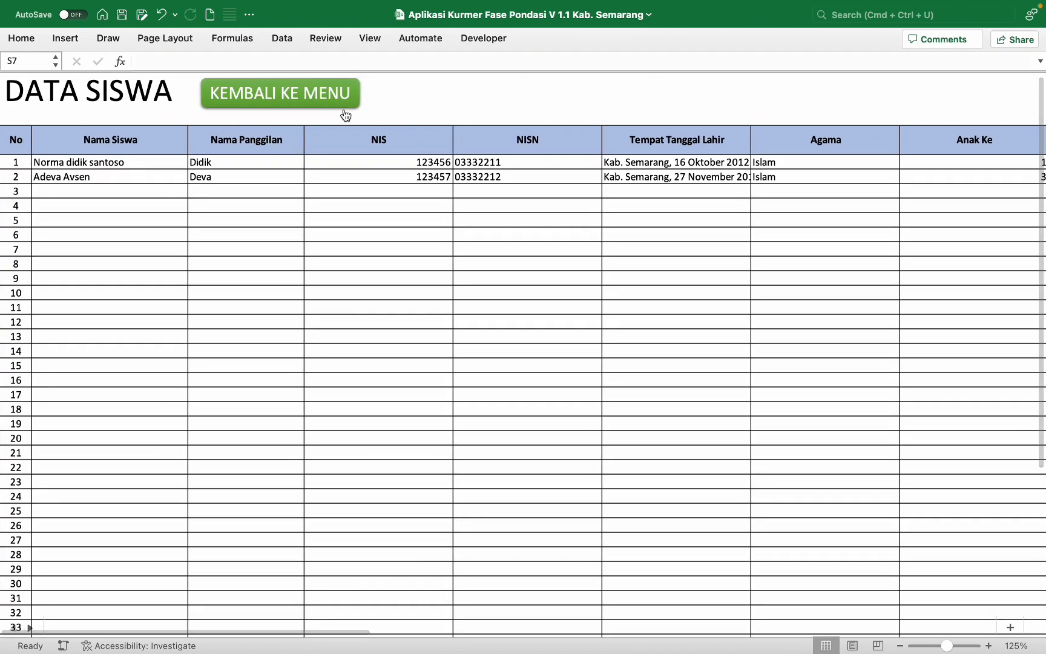
scroll(337, 130, "right", 3)
scroll(338, 131, "right", 3)
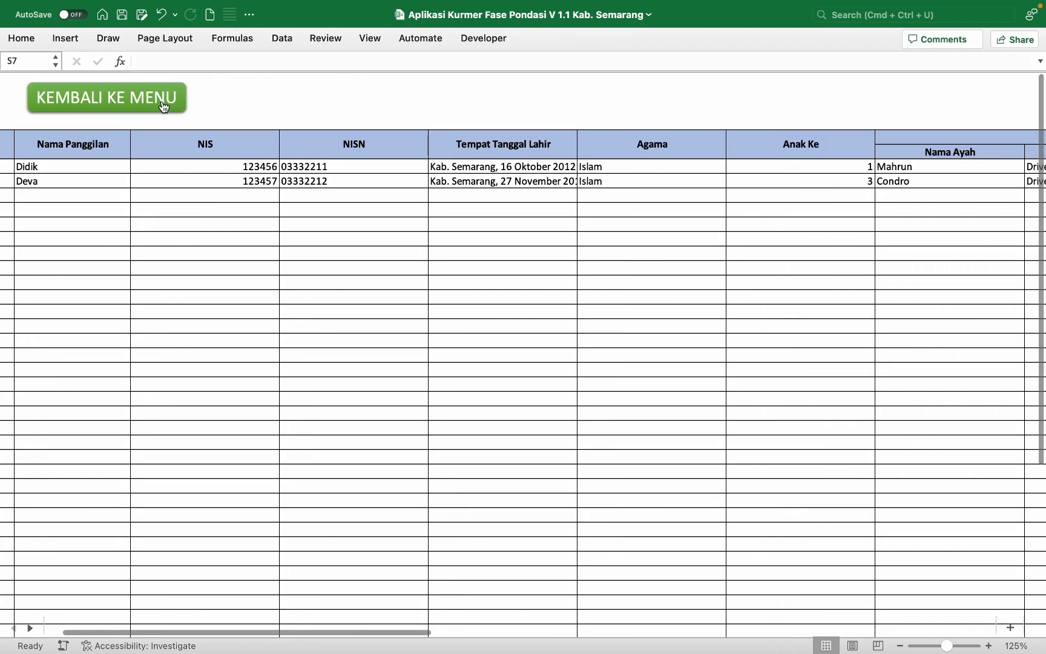
left_click(162, 100)
Step: In the attendance sheet, record Alpa 3, Sakit 0, Izin 1 for the first student
left_click(188, 385)
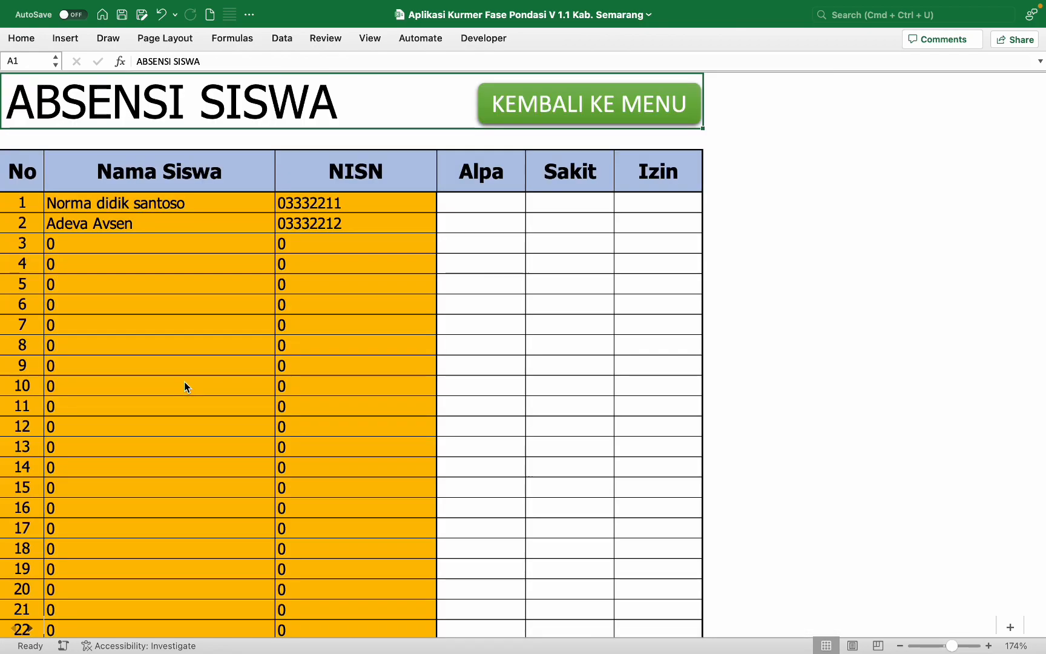
left_click(500, 199)
type("3")
key("Tab")
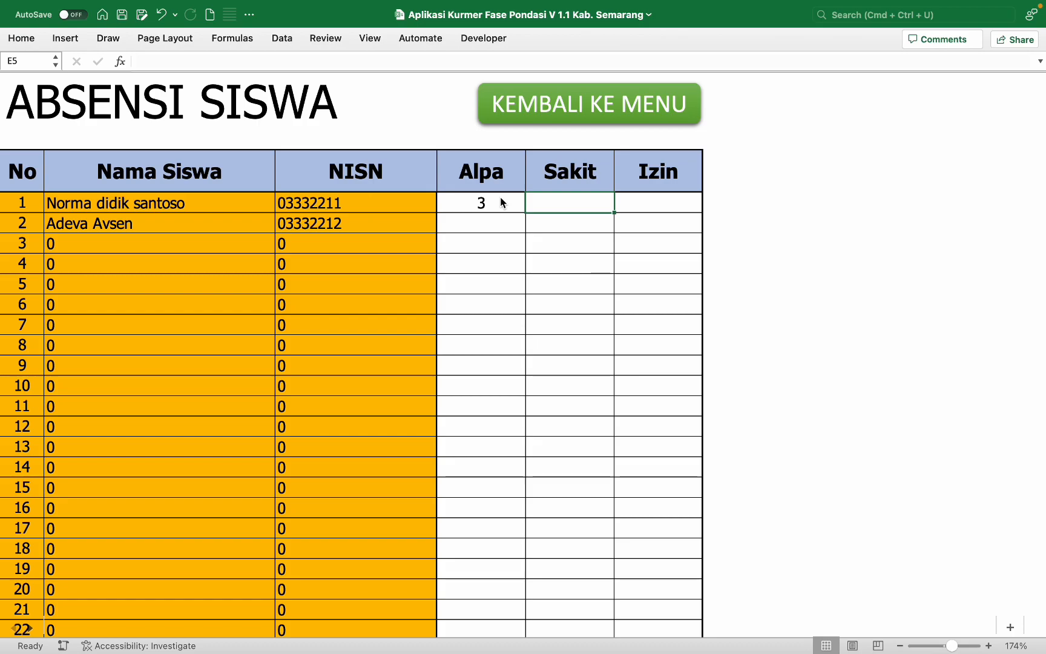
type("0")
key("Tab")
type("1")
key("Return")
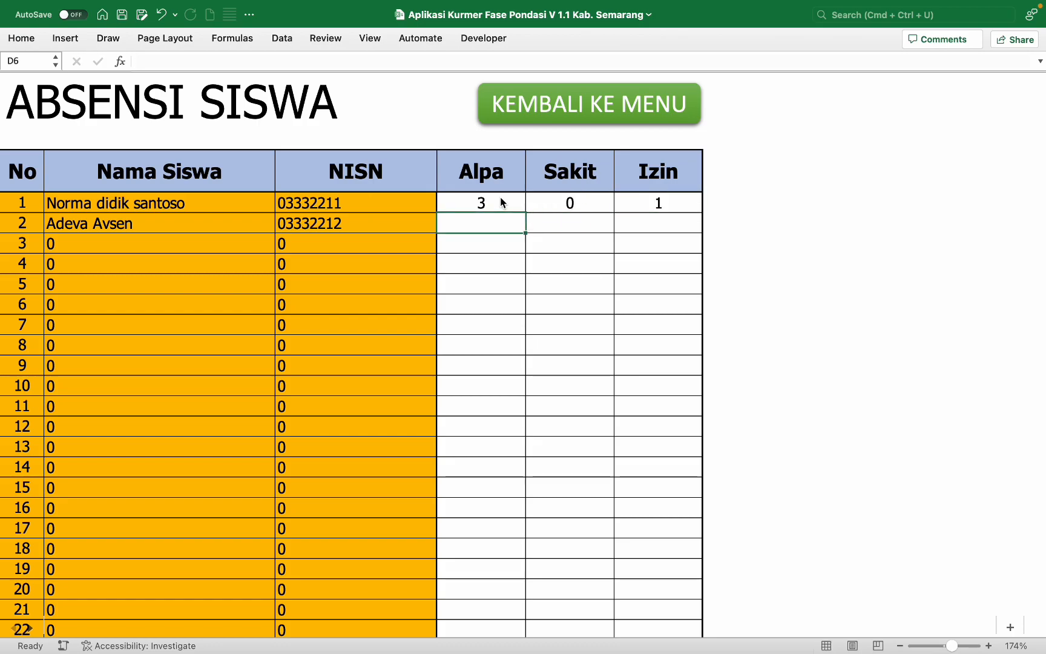
Step: Record Alpa 2, Sakit 2, Izin 1 for the second student, then open Kesehatan Anak
type("2")
key("Tab")
type("2")
key("Tab")
type("1")
key("Return")
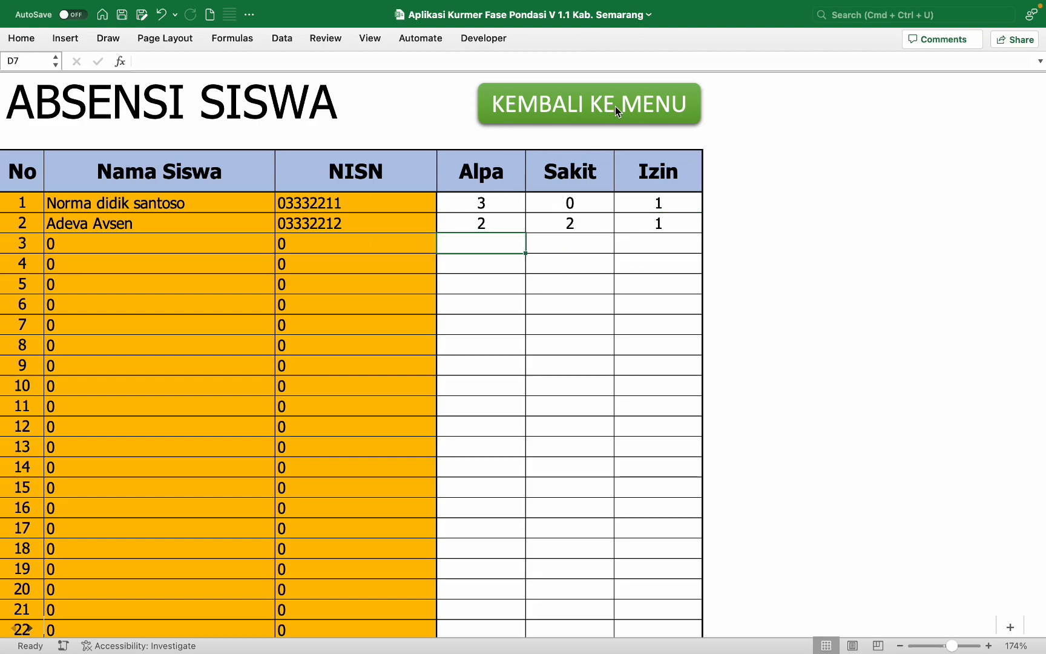
left_click(589, 104)
left_click(224, 421)
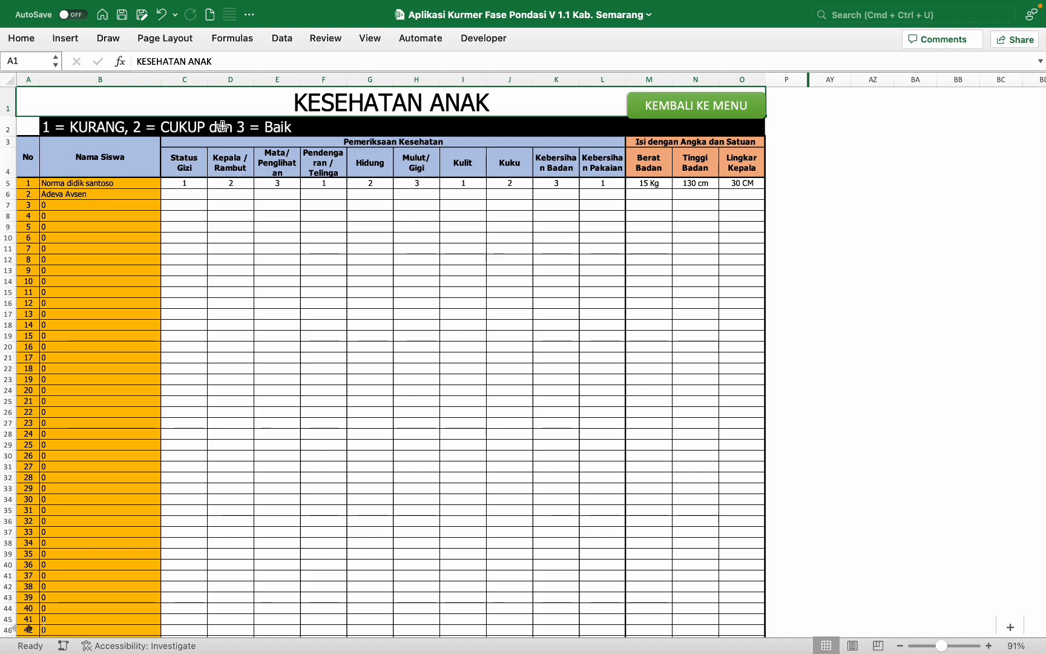
Step: Clear the sample scores in C5:L6 and give both students Status Gizi 3
left_click(182, 185)
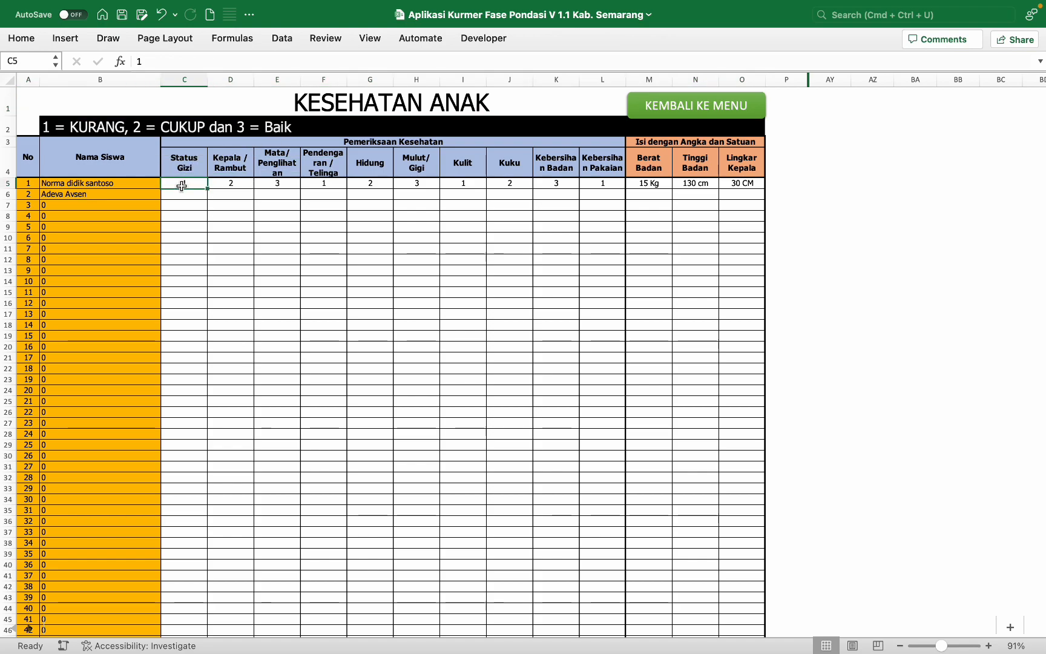
left_click_drag(182, 186, 603, 193)
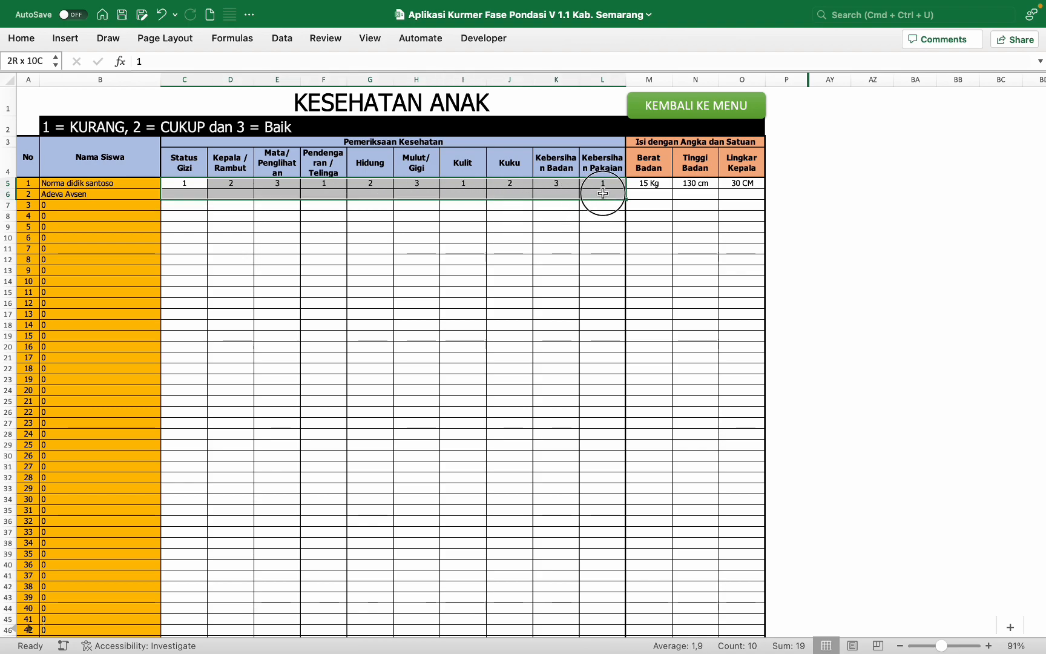
key("Delete")
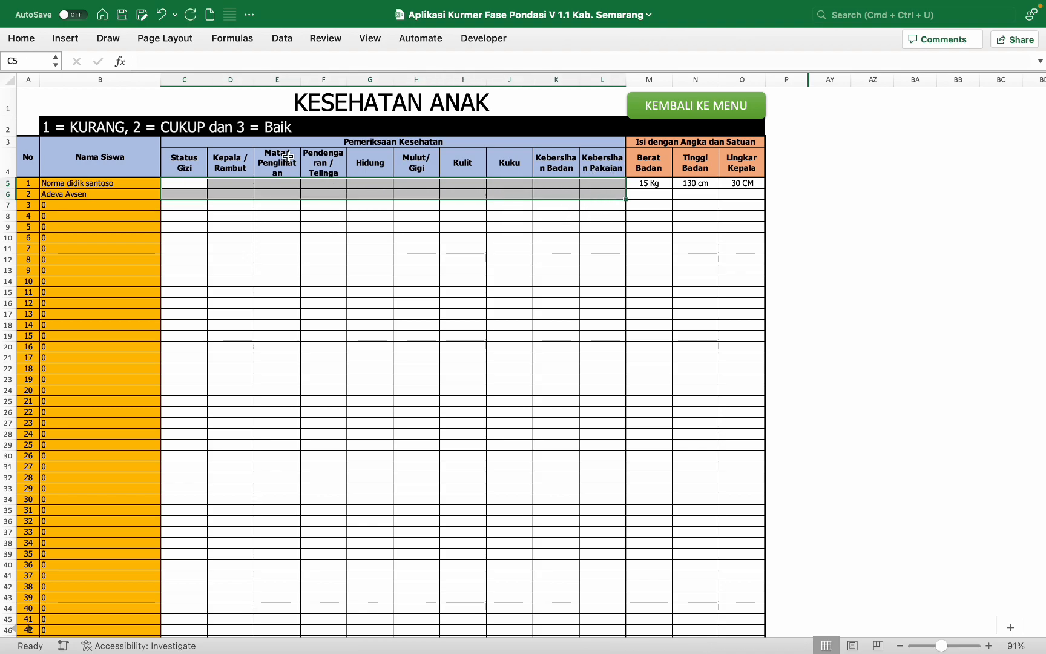
left_click(201, 180)
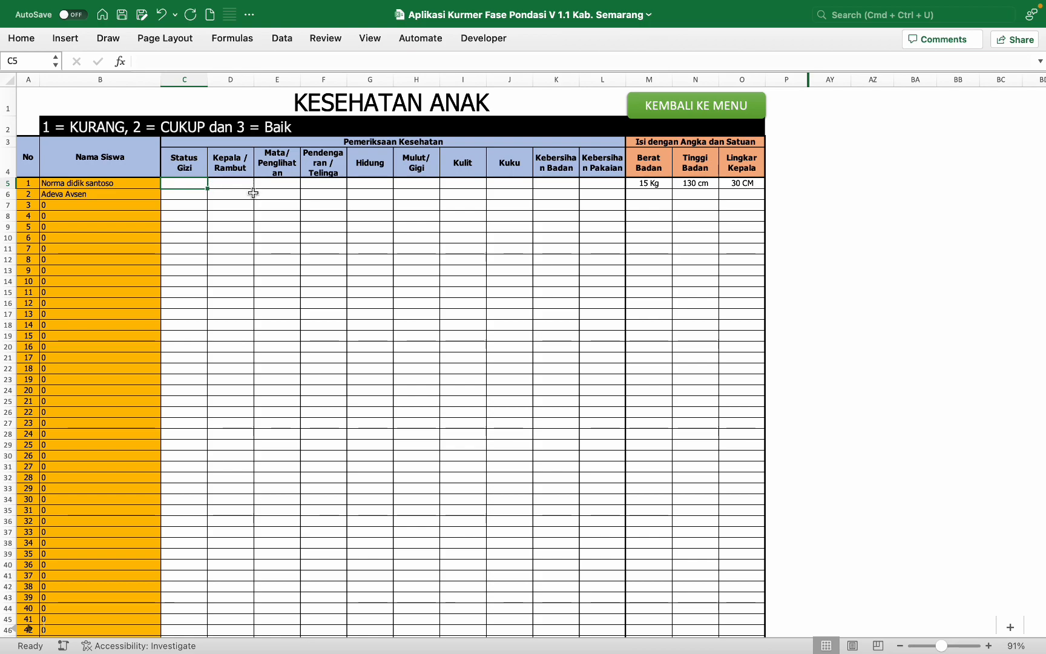
type("3")
key("Return")
type("3")
key("Return")
Step: Score Kepala / Rambut (2, 3) and Mata / Penglihatan for both students
left_click(242, 183)
type("2")
key("Return")
type("3")
key("Tab")
left_click(257, 183)
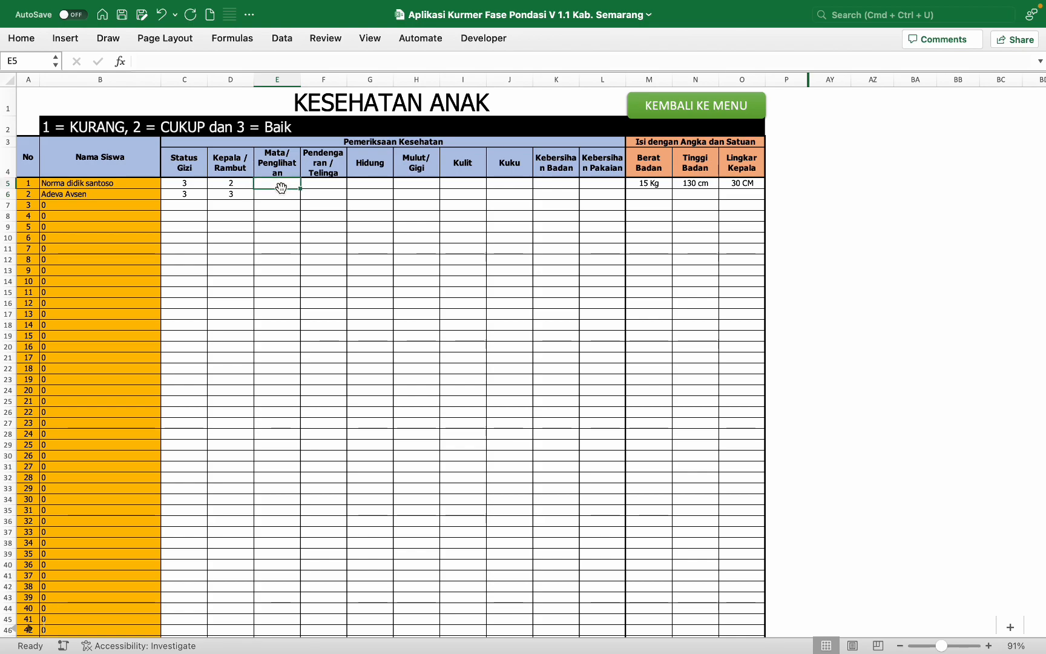
type("2")
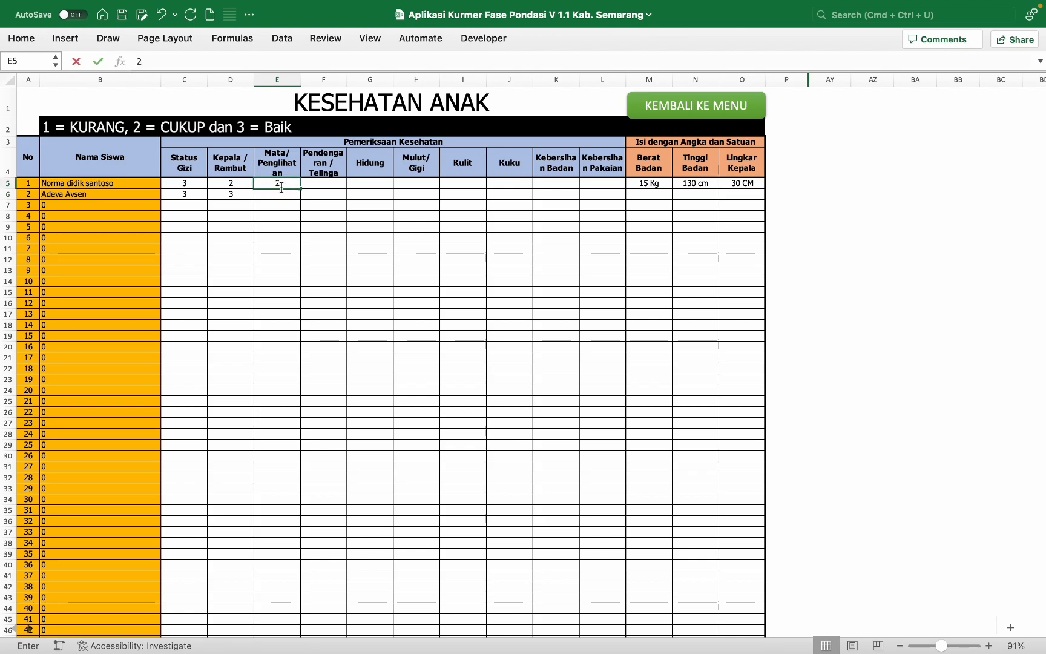
key("Return")
type("2")
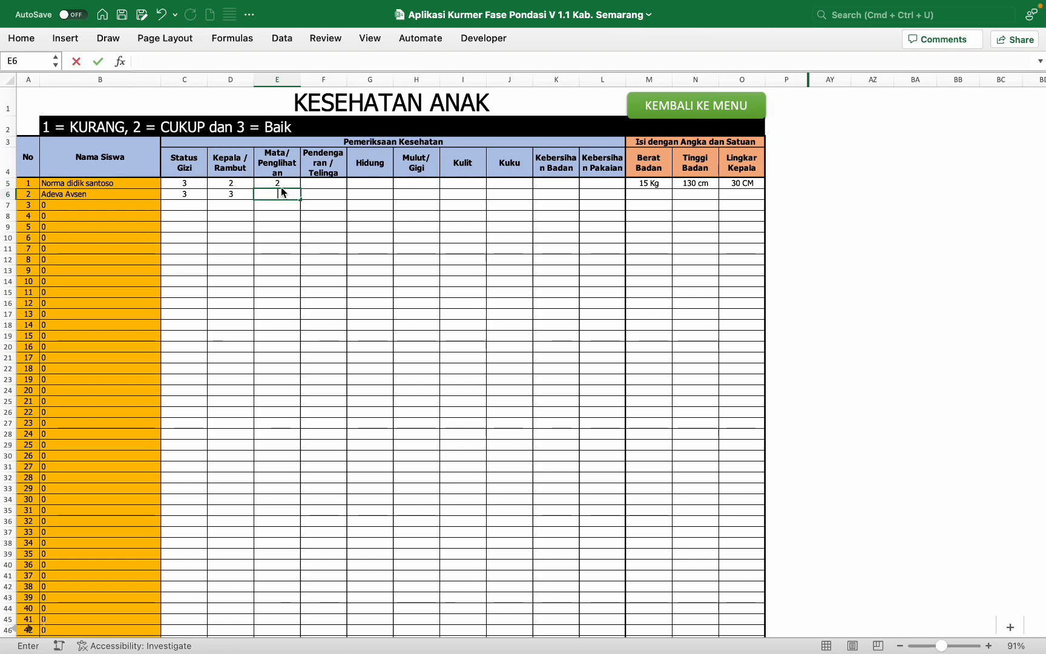
type("3")
key("Tab")
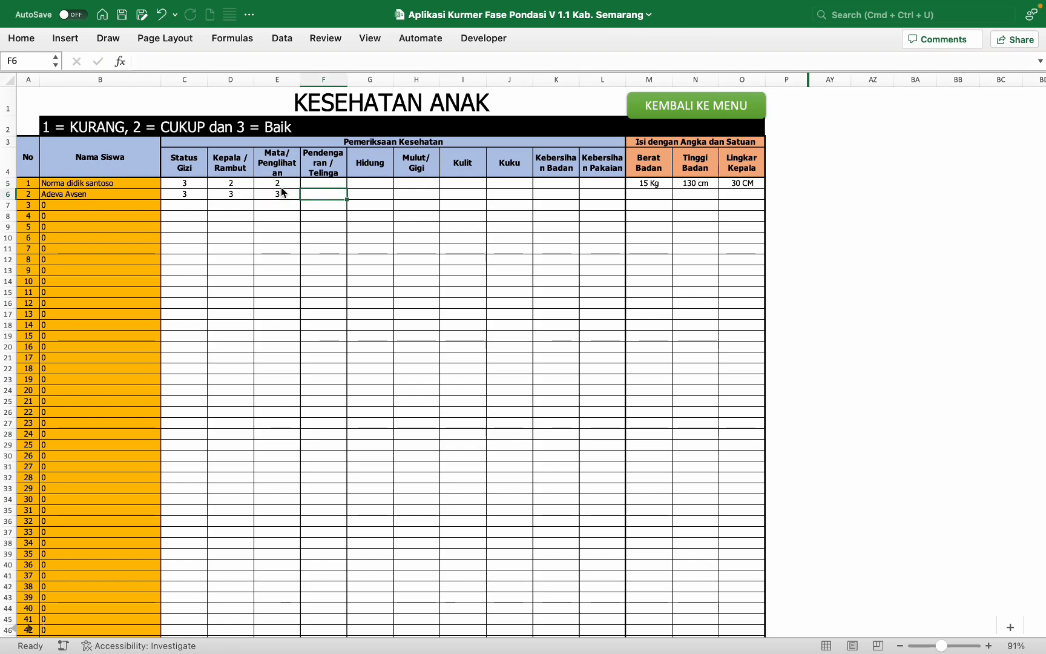
Step: Score Pendengaran / Telinga (3, 2), Hidung, and Mulut / Gigi (2, 1) for both students
left_click(342, 183)
type("3")
key("Return")
type("2")
key("Tab")
left_click(372, 182)
type("2")
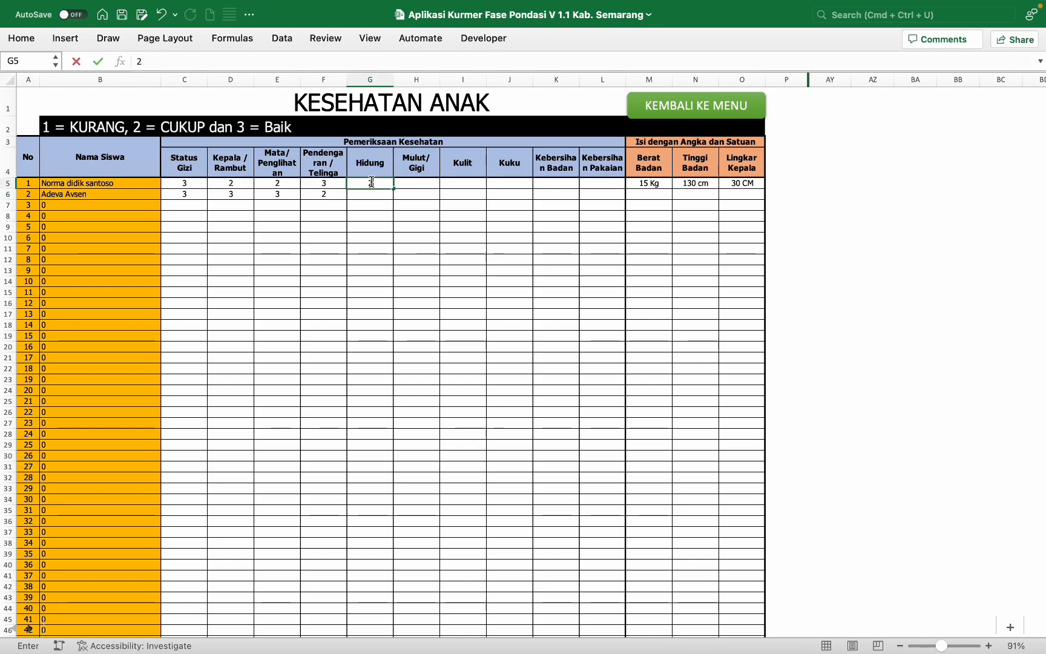
type("3")
key("Return")
type("3")
key("Tab")
left_click(420, 182)
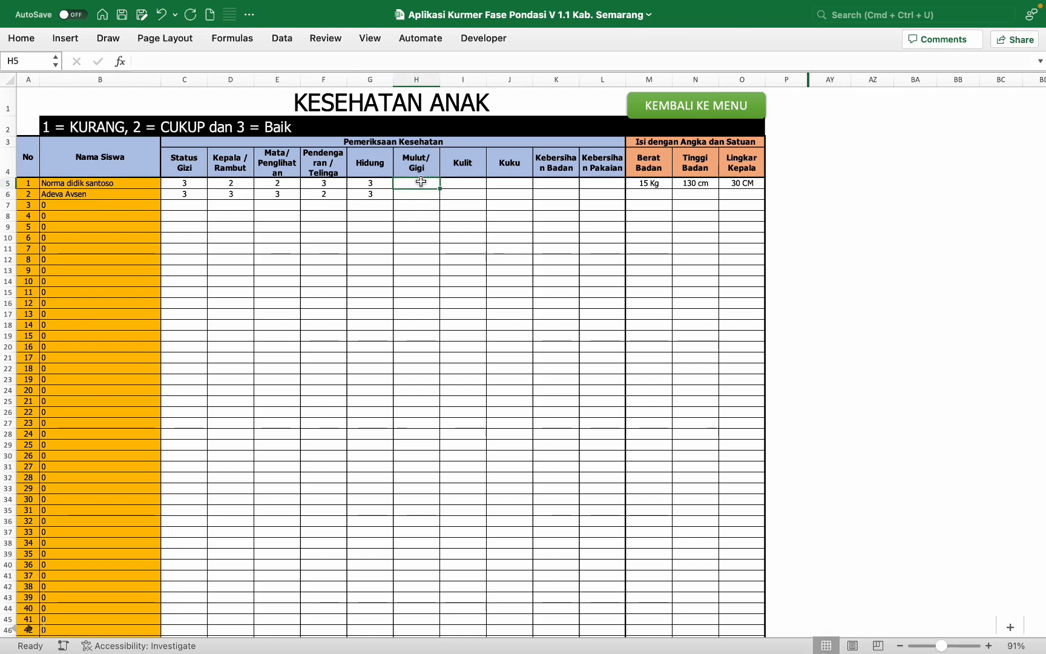
type("2")
key("Return")
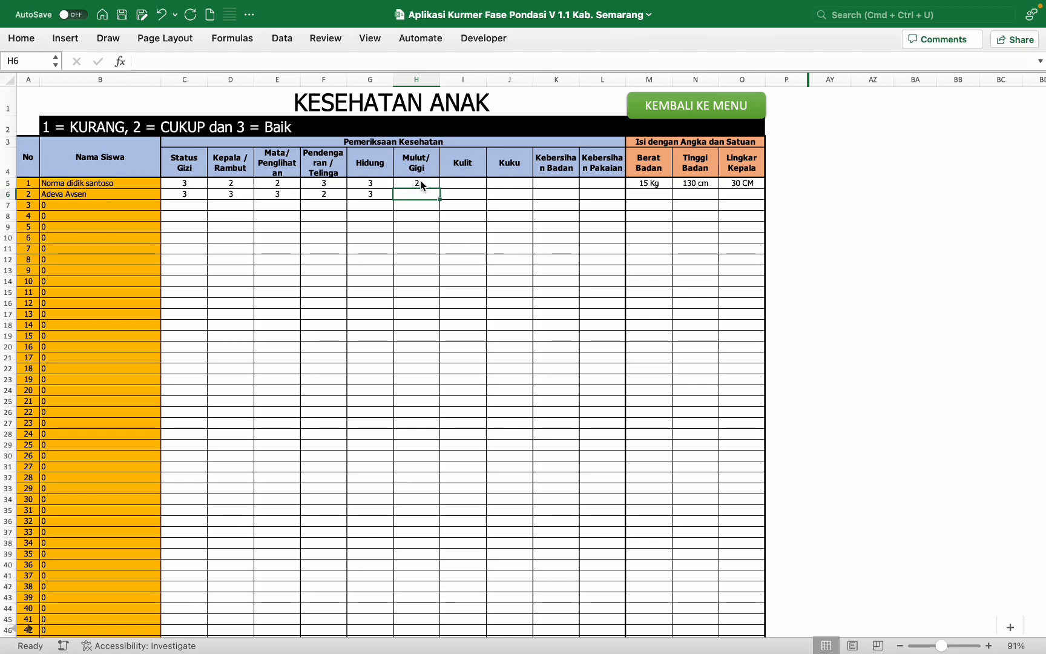
type("1")
key("Return")
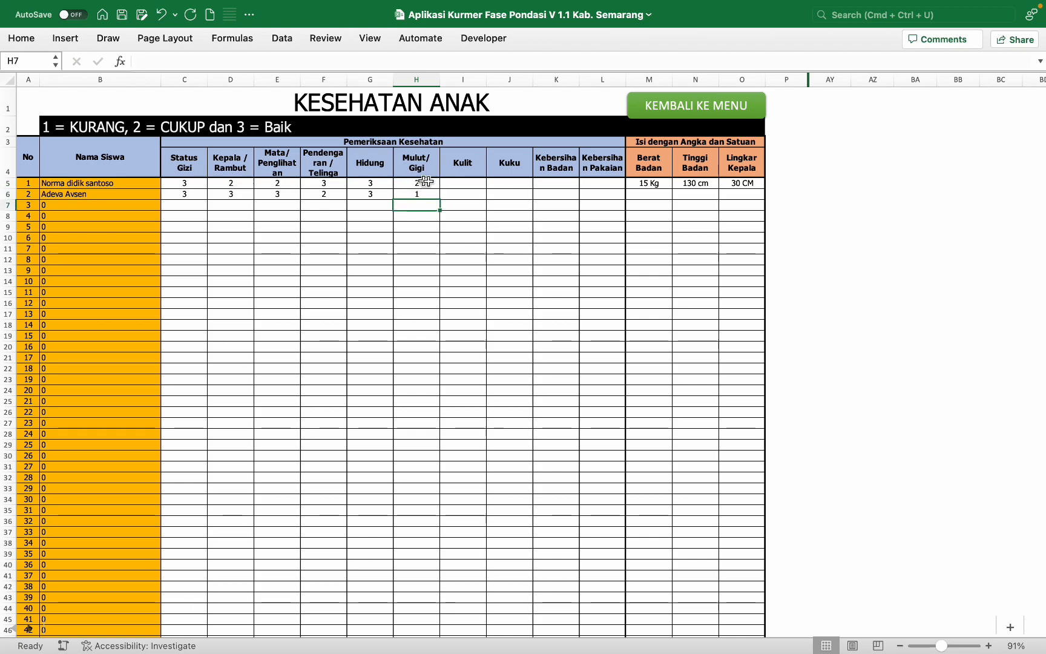
Step: Score Kulit and Kuku (2, 2) for both students
left_click(464, 184)
type("2")
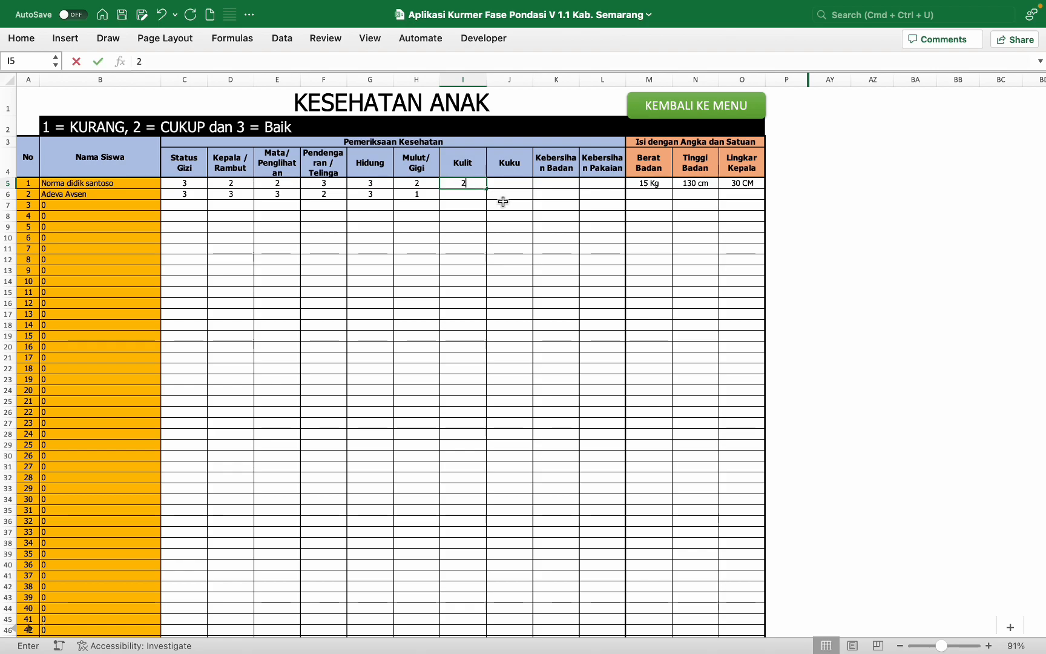
type("3")
key("Return")
type("3")
key("Return")
key("Right")
left_click(512, 181)
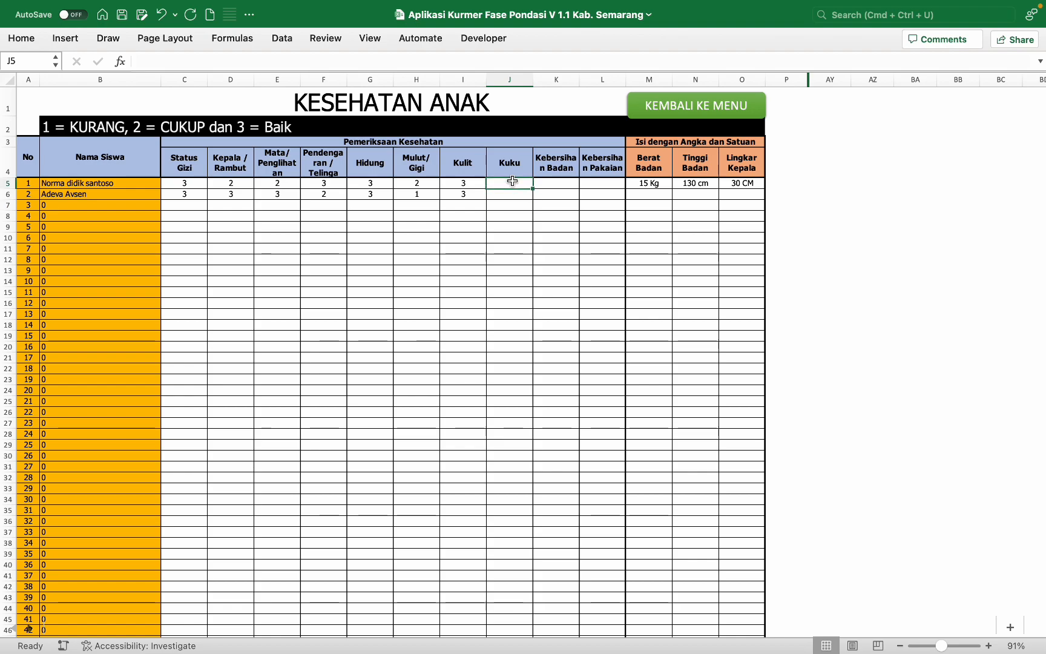
type("2")
key("Return")
type("2")
key("Return")
Step: Score Kebersihan Badan (3, 3) and Kebersihan Pakaian (3, 2) for both students
left_click(558, 184)
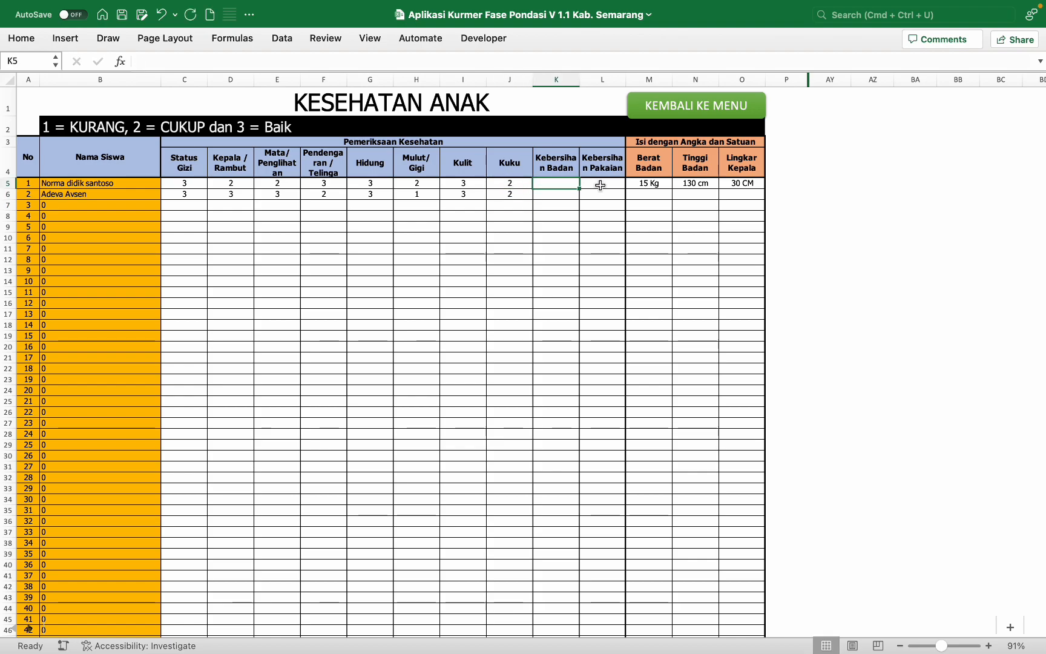
type("3")
key("Return")
type("3")
key("Return")
left_click(600, 185)
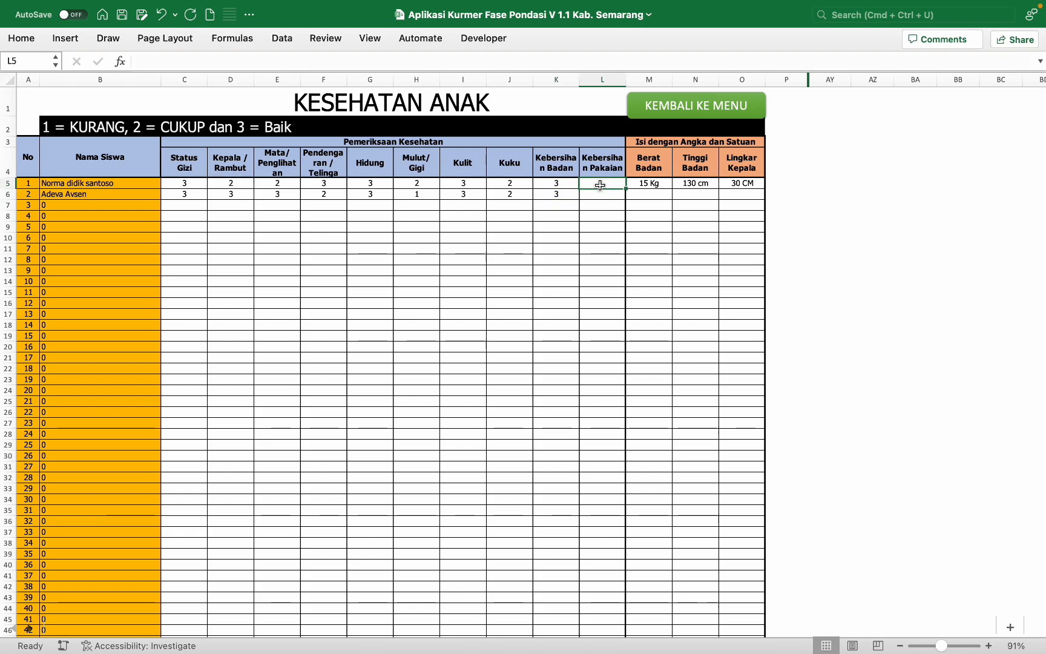
type("2")
key("Return")
type("2")
key("Return")
left_click(601, 186)
type("3")
key("Return")
Step: Enter the first student's weight 75 kg, height 165 cm and head circumference 55 cm
type("3")
left_click(642, 188)
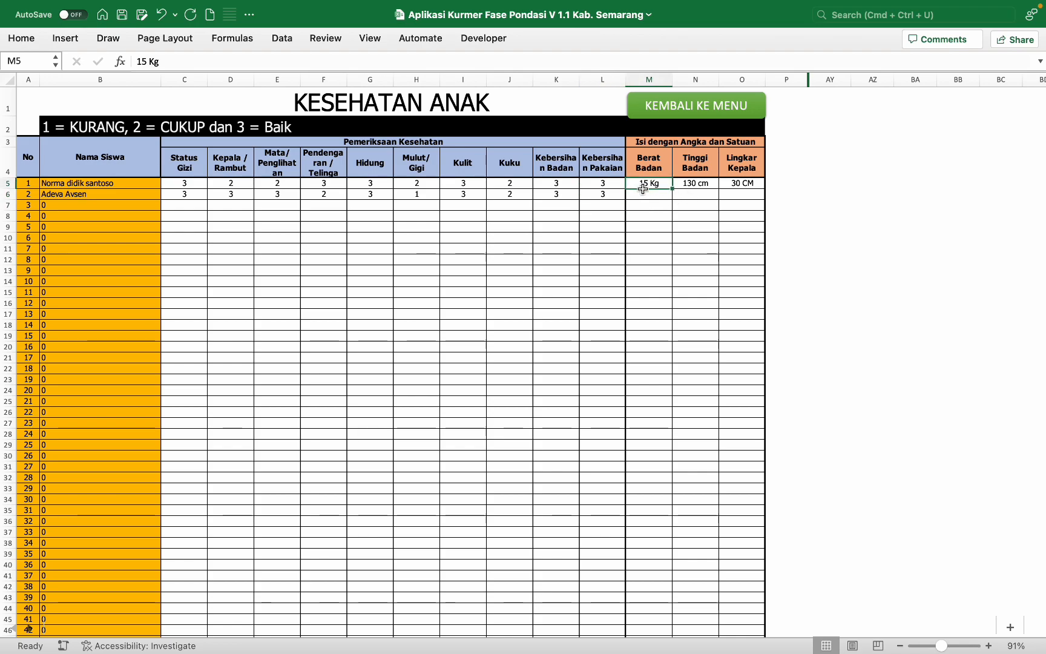
type("75")
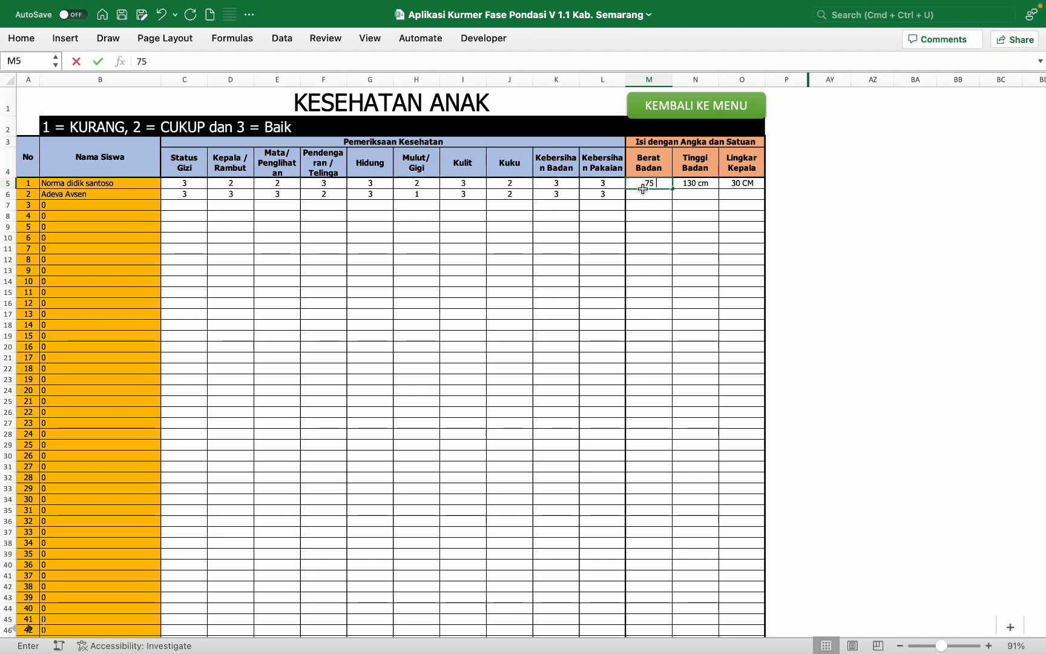
type(" K")
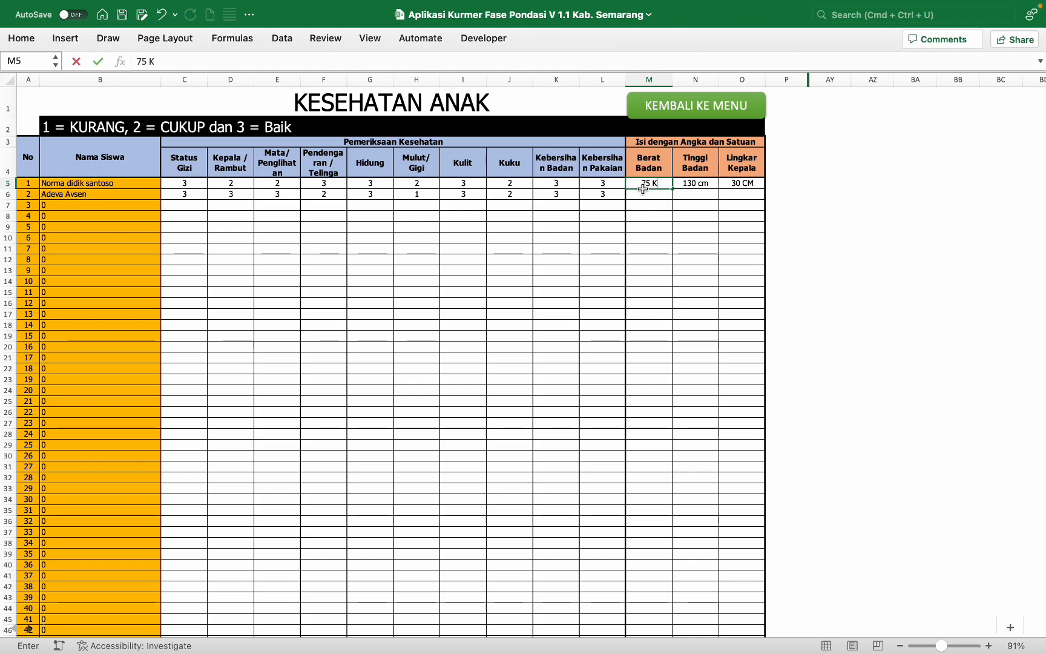
type("kg")
key("Tab")
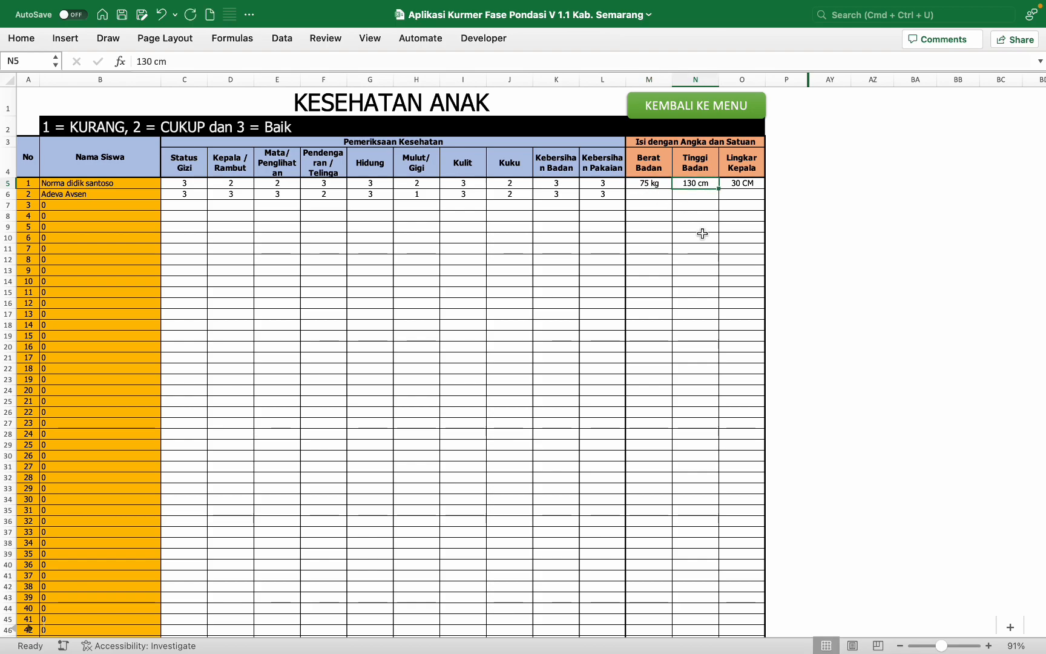
type("165 cm")
key("Tab")
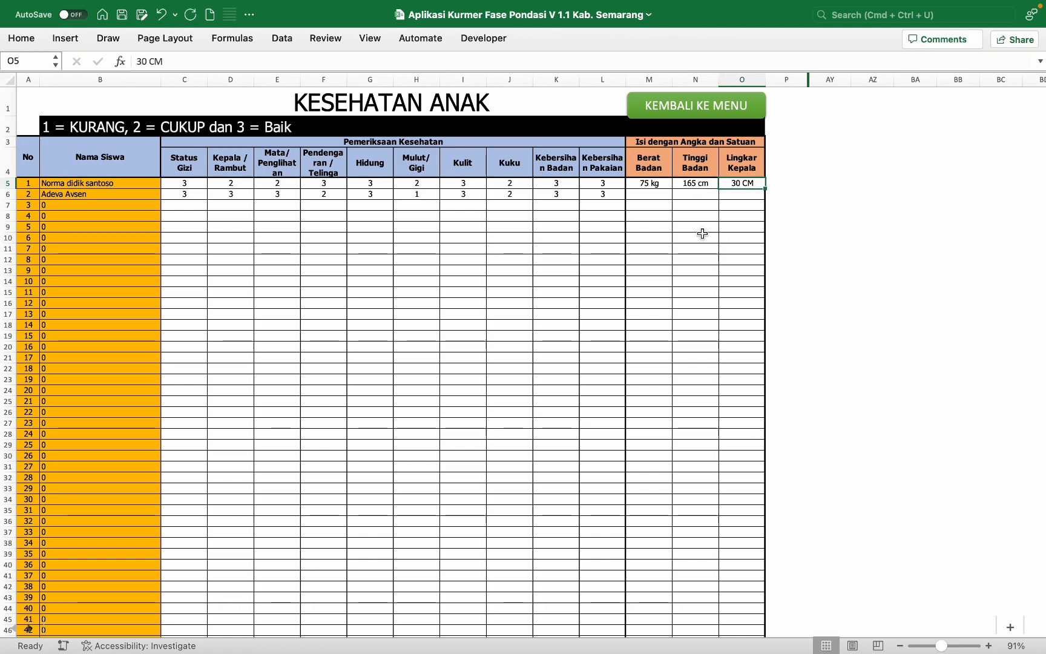
type("50")
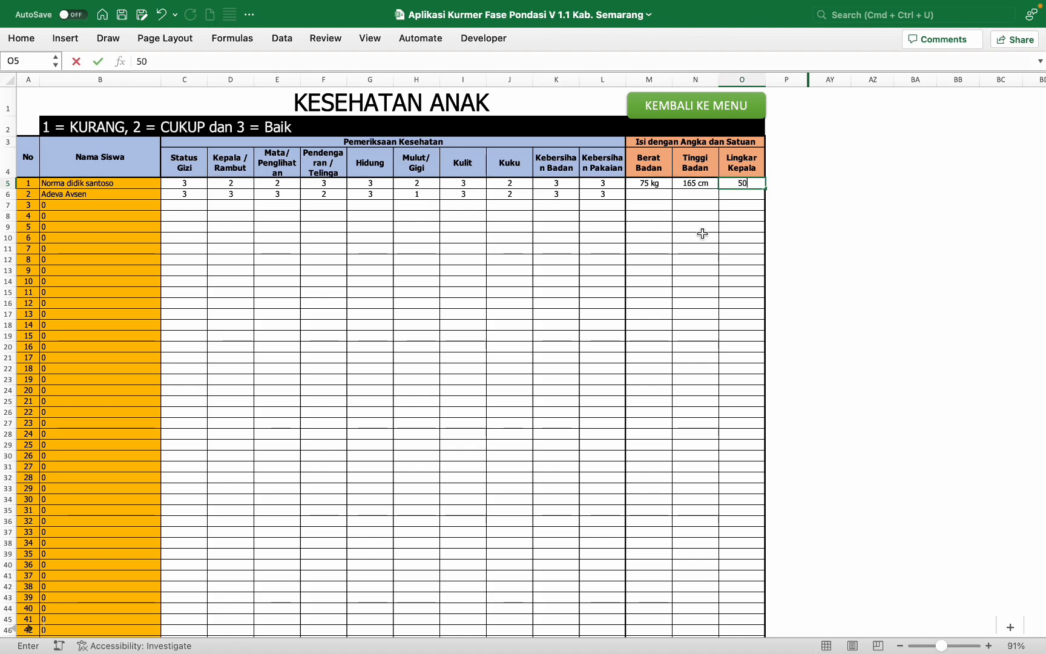
key("Return")
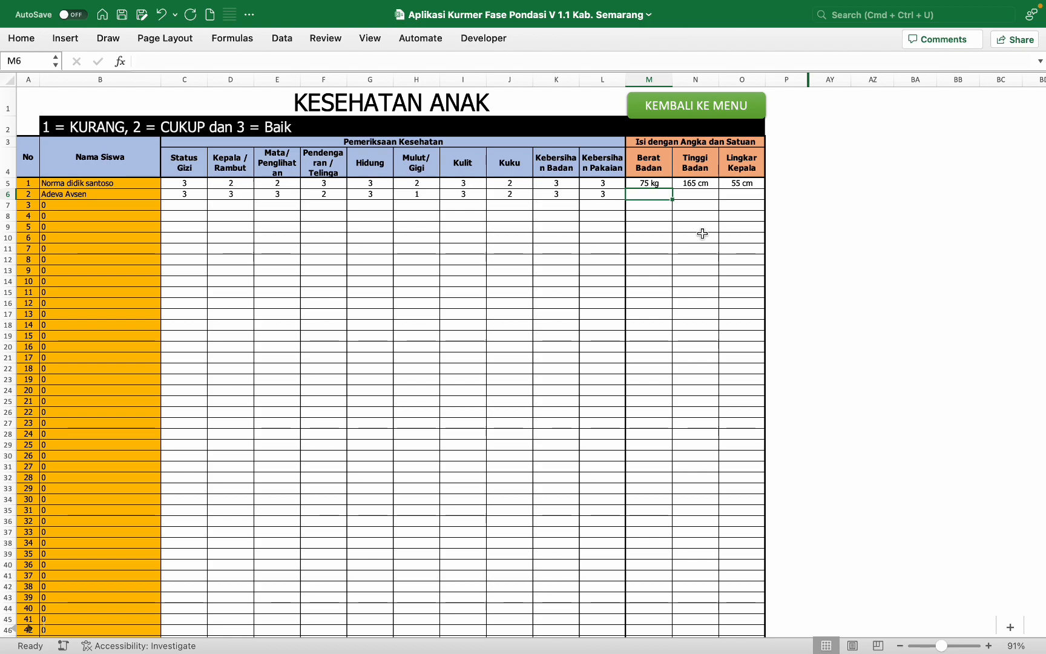
Step: Enter the second student's weight 25 kg, height 140 cm and head circumference 50 cm
type("25 kg")
key("Tab")
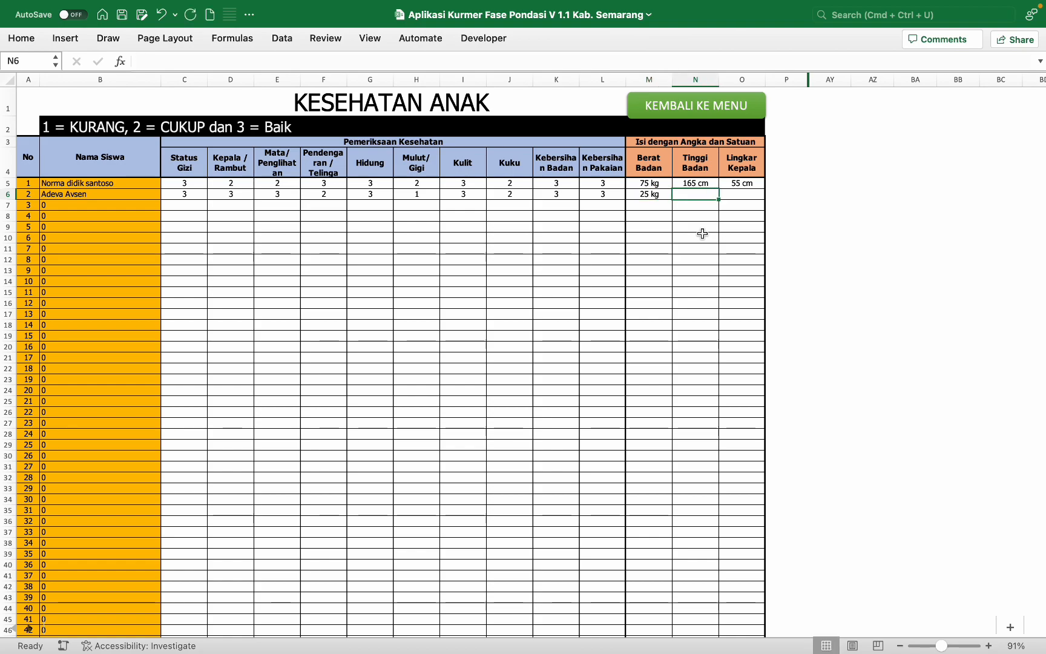
type("140 cm")
key("Tab")
type("50")
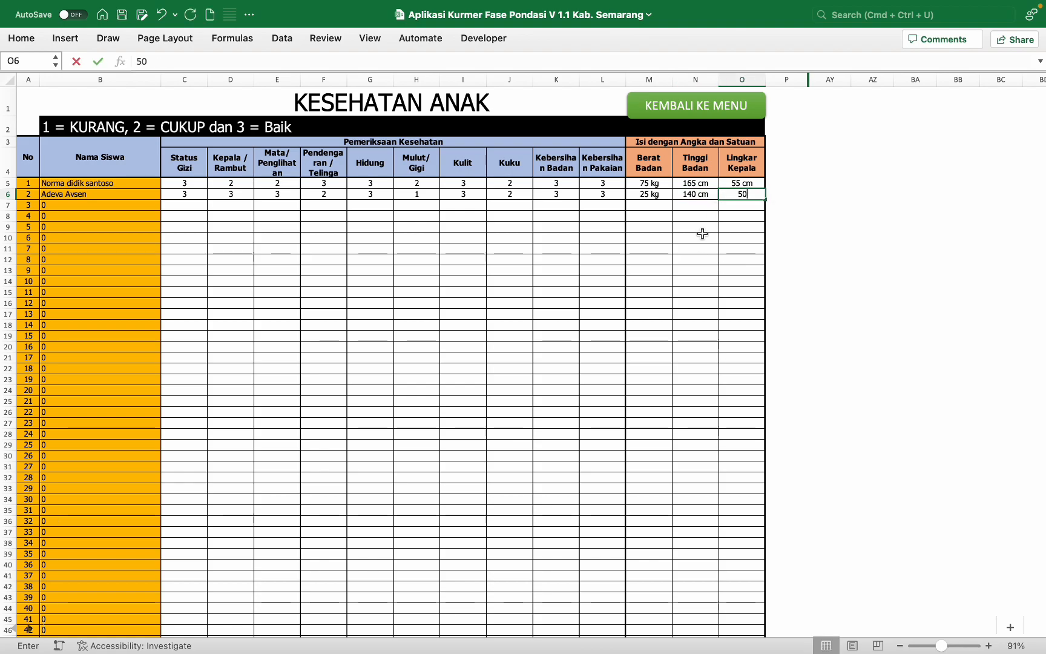
type(" cm")
key("Return")
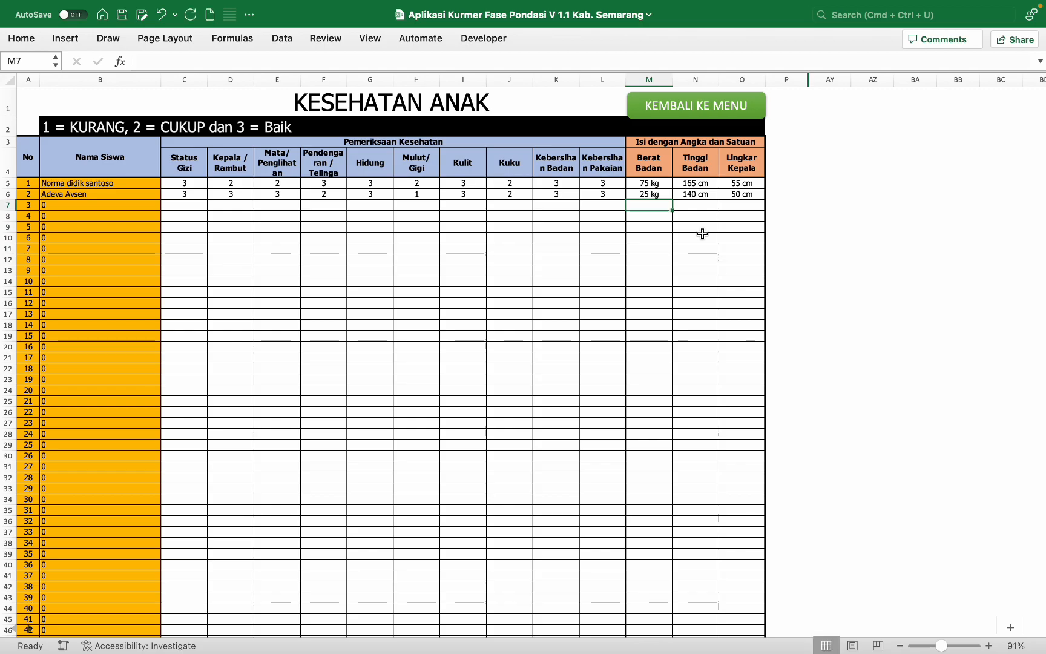
scroll(702, 234, "up", 3)
scroll(702, 234, "up", 2)
scroll(702, 234, "left", 3)
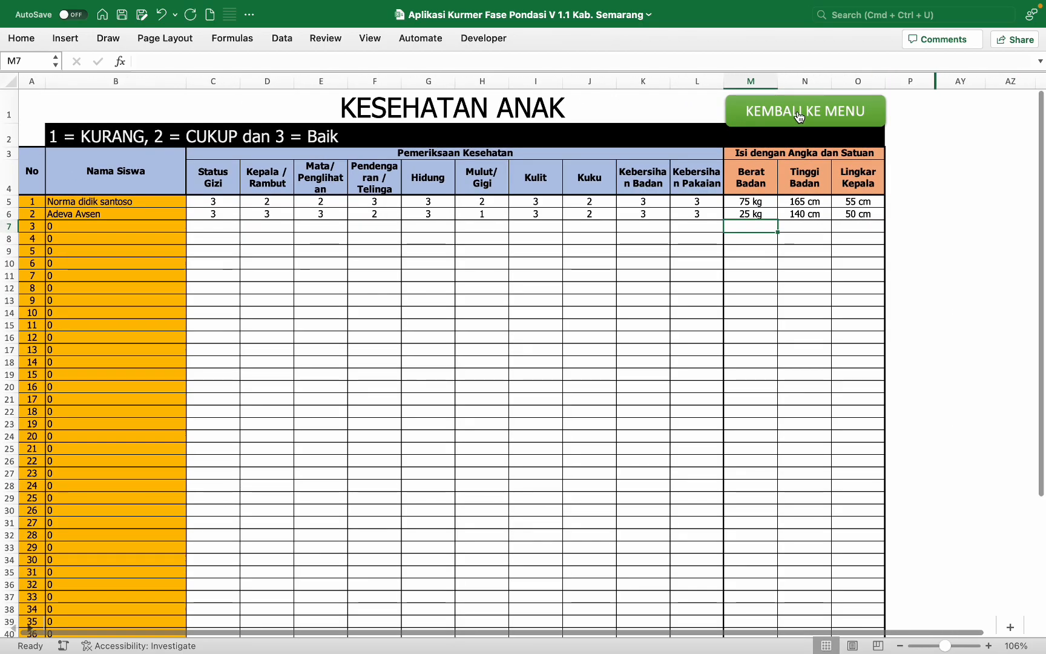
Step: Go back to the main menu and open the CP AGAMA learning-outcomes sheet
left_click(799, 115)
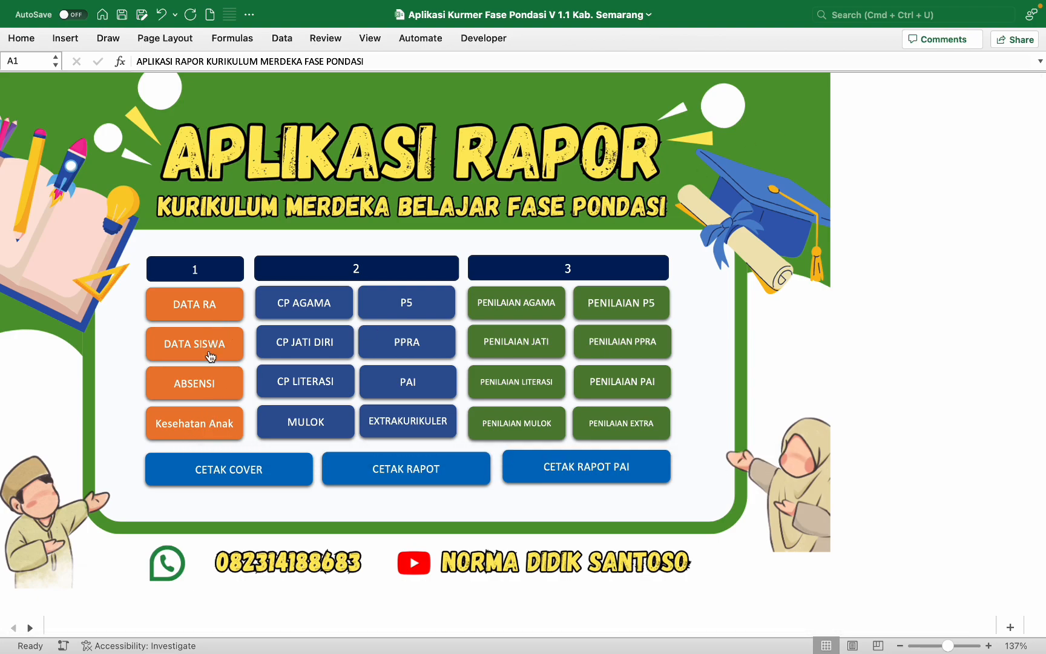
left_click(340, 303)
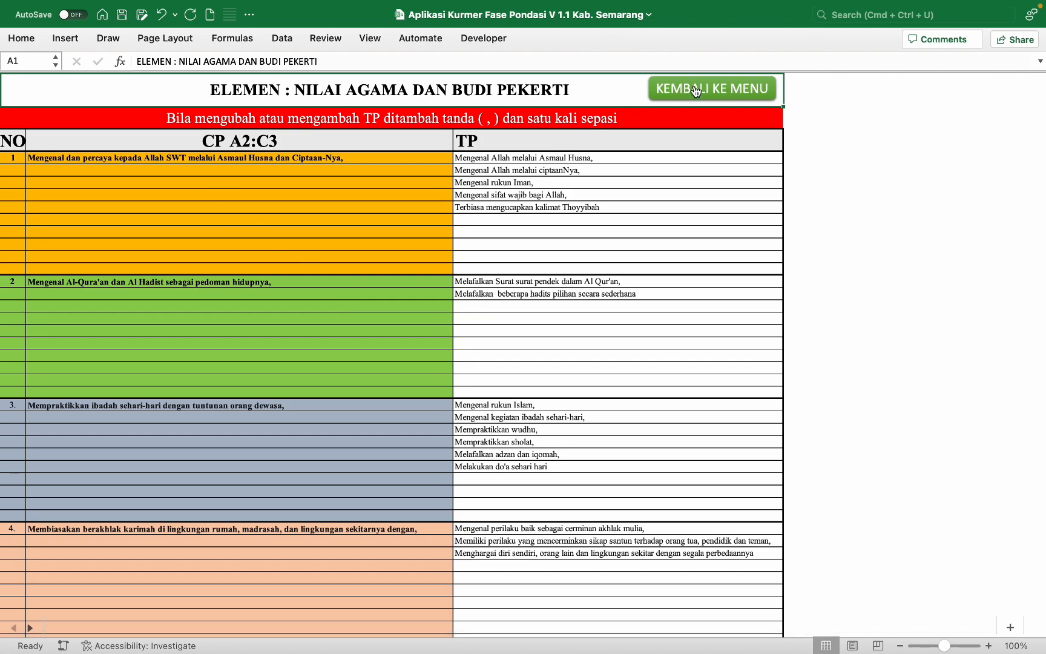
left_click(696, 91)
left_click(282, 297)
scroll(318, 235, "up", 3)
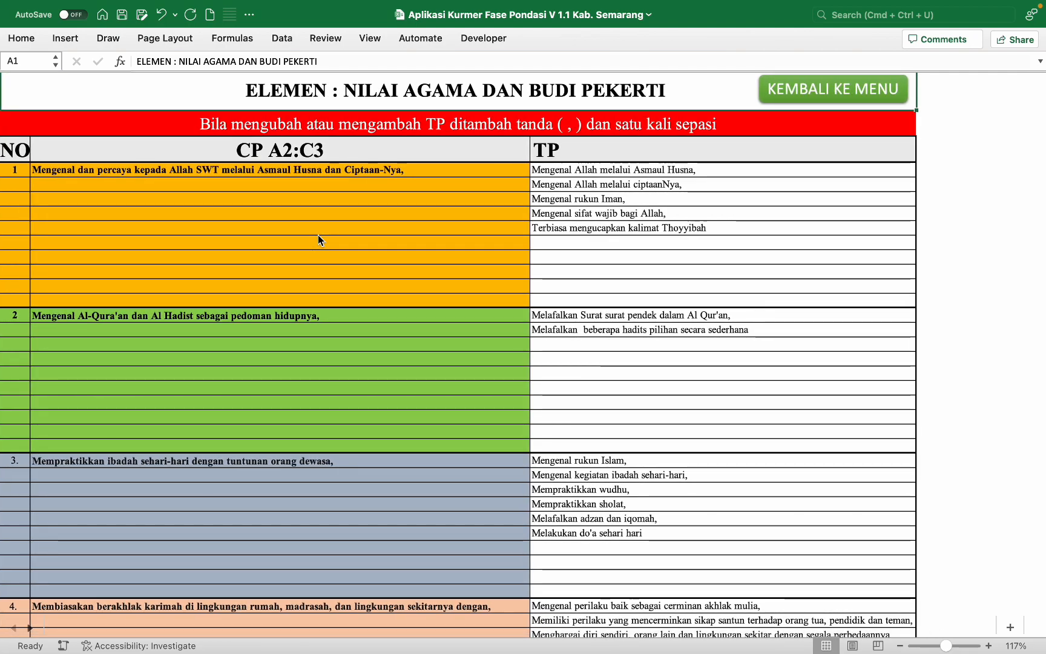
scroll(318, 235, "down", 1)
scroll(318, 235, "right", 1)
scroll(318, 235, "down", 5)
scroll(318, 234, "left", 1)
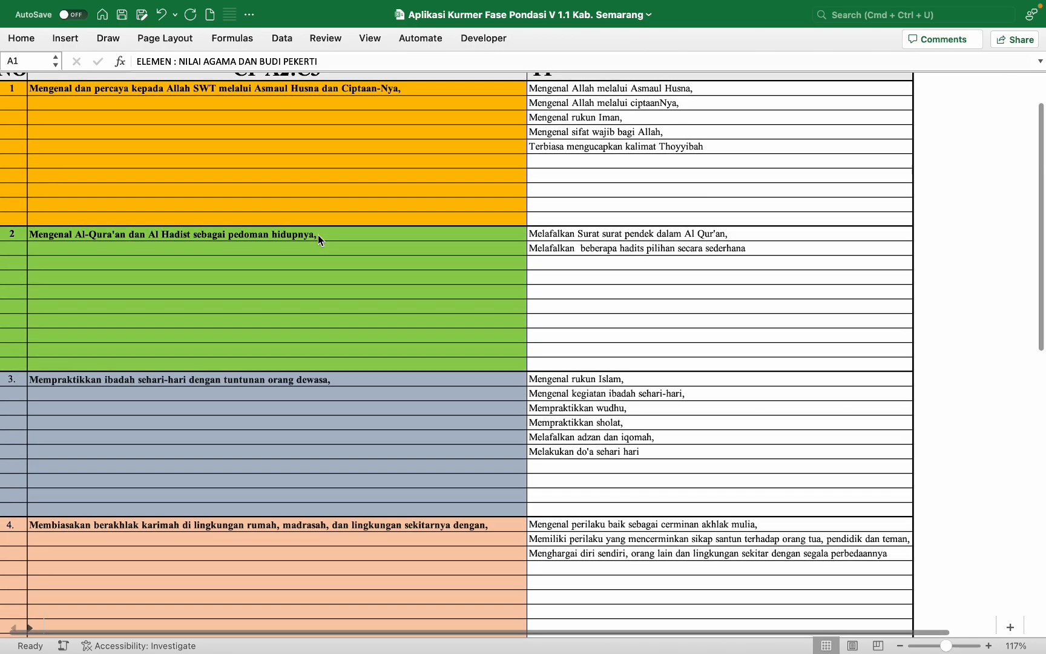
scroll(318, 234, "down", 3)
scroll(318, 234, "up", 10)
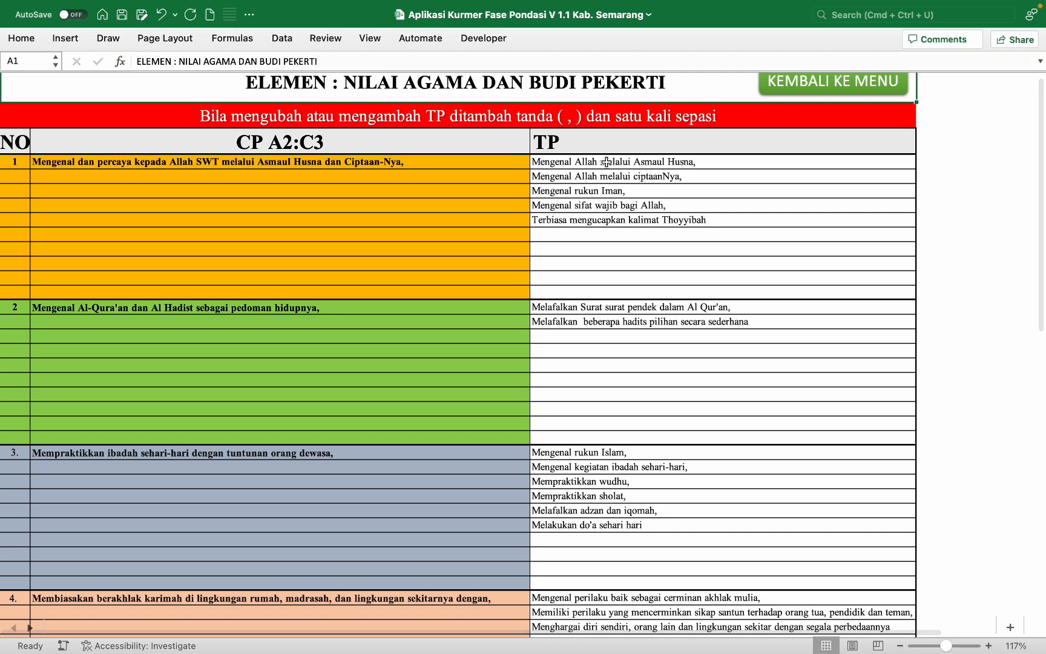
Step: Insert '1 sampai' before the comma after Husna in the first TP entry, C4
left_click(606, 162)
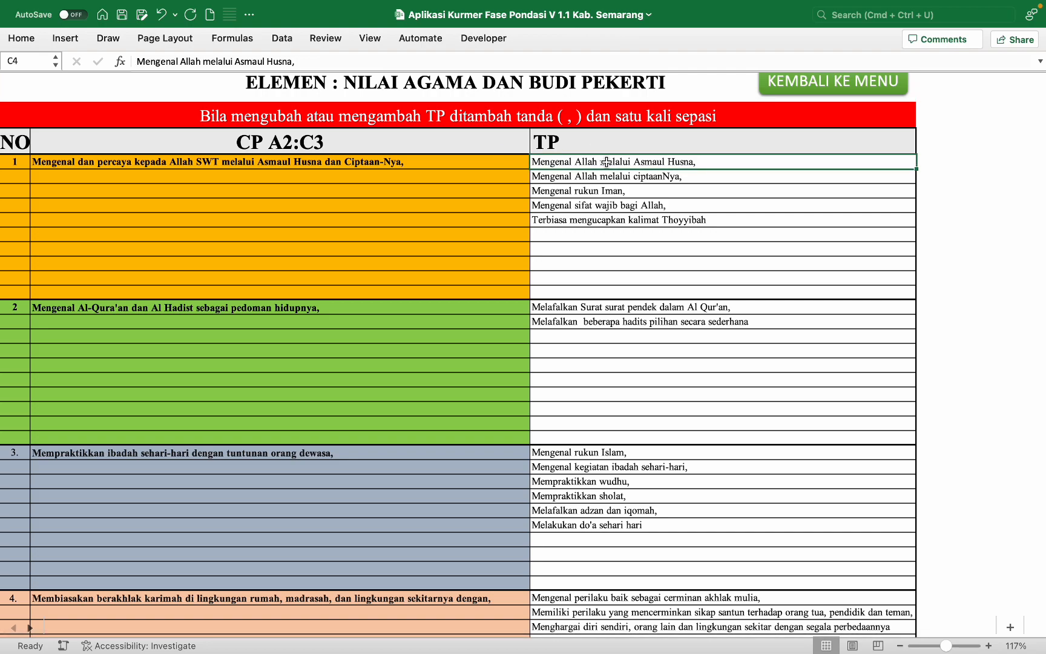
scroll(605, 162, "up", 5)
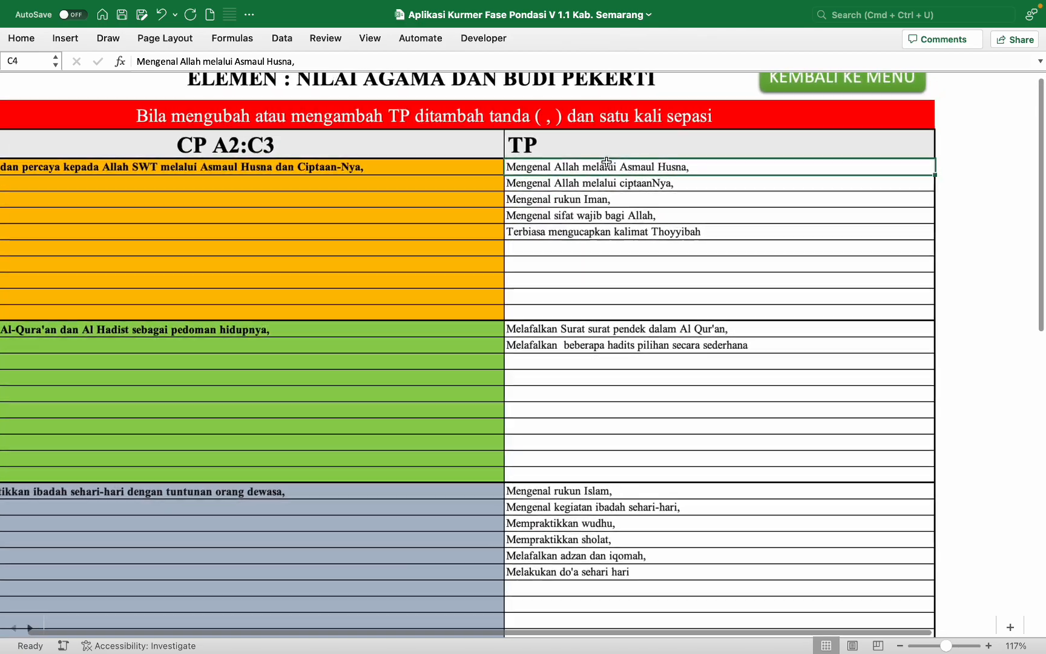
scroll(608, 164, "up", 5)
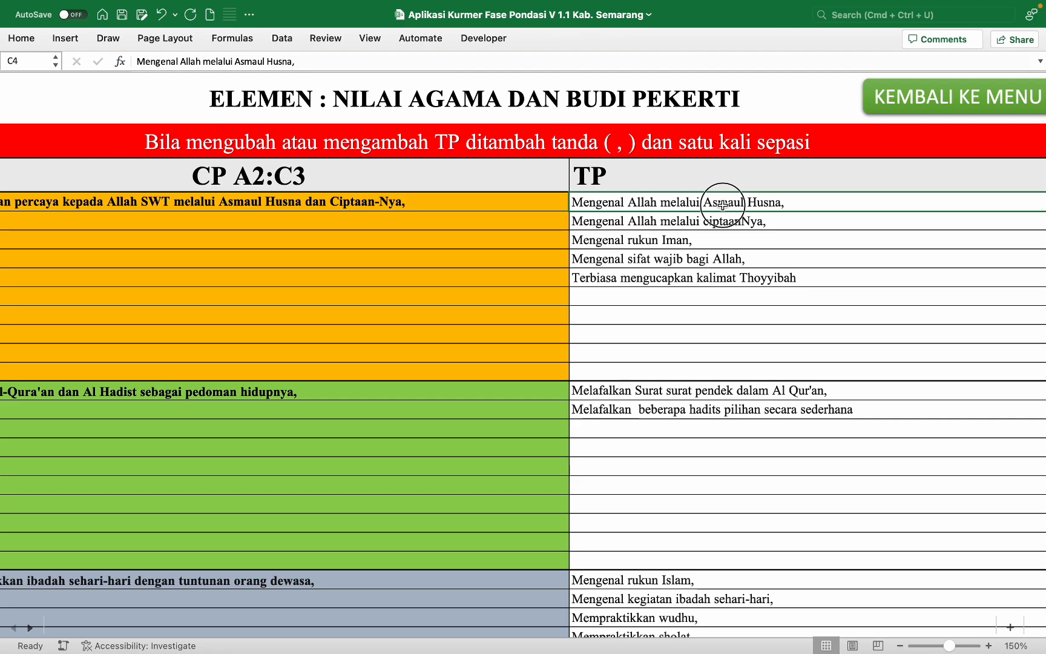
double_click(783, 200)
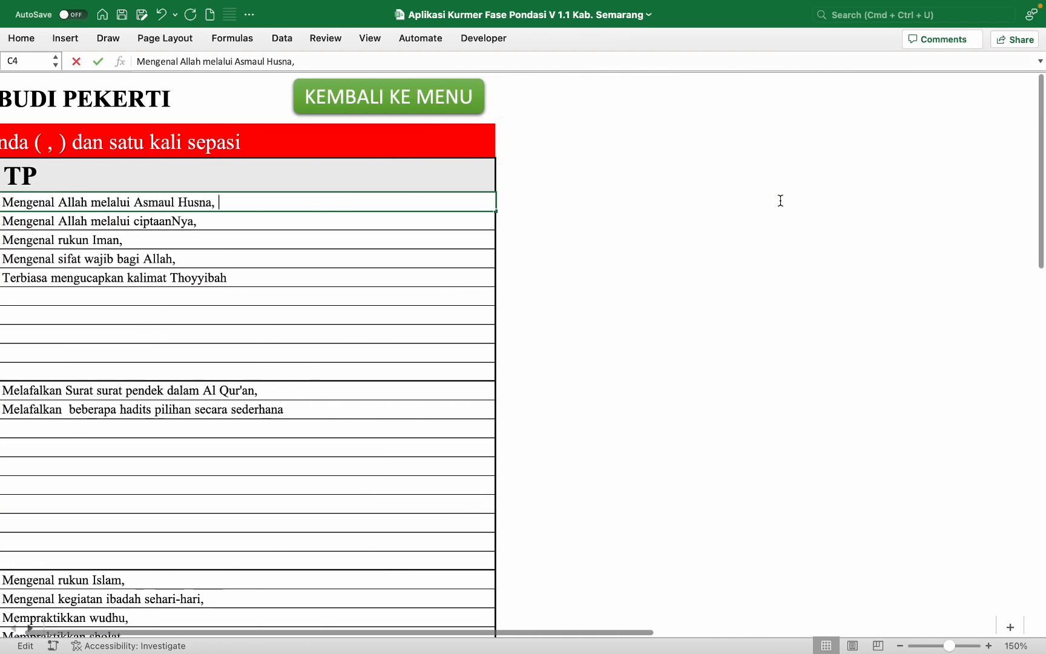
scroll(623, 244, "right", 1)
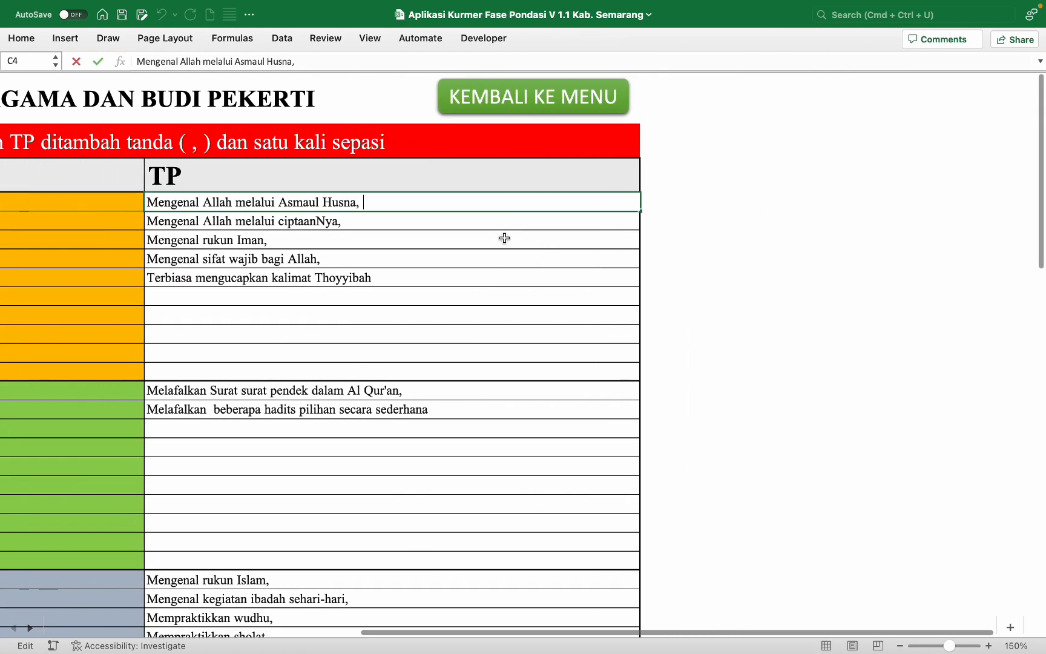
double_click(356, 205)
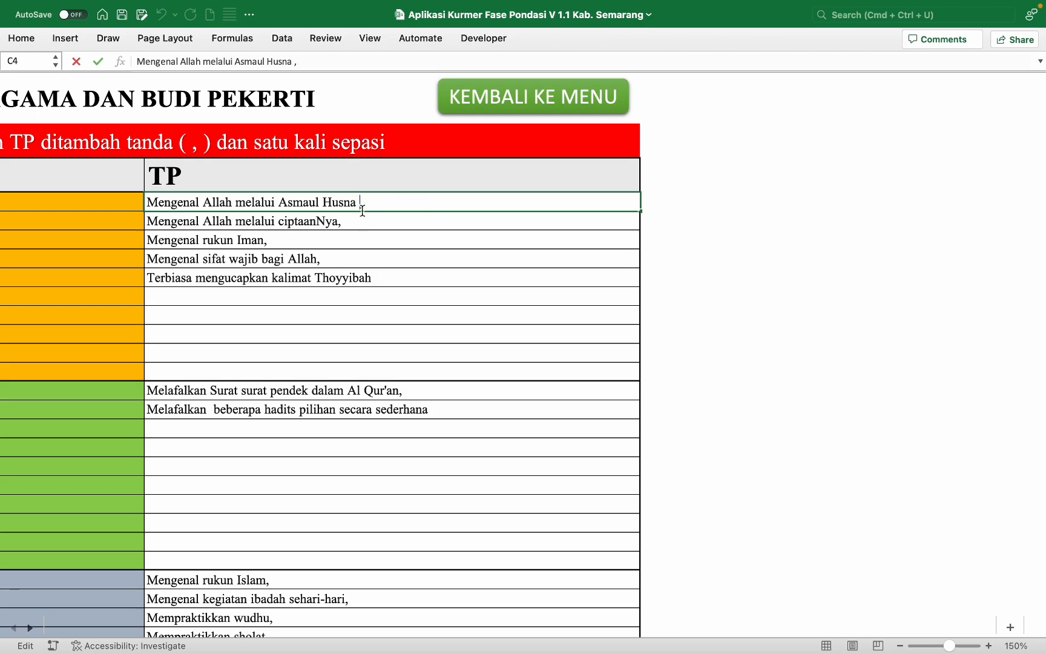
type("1 sampai 15")
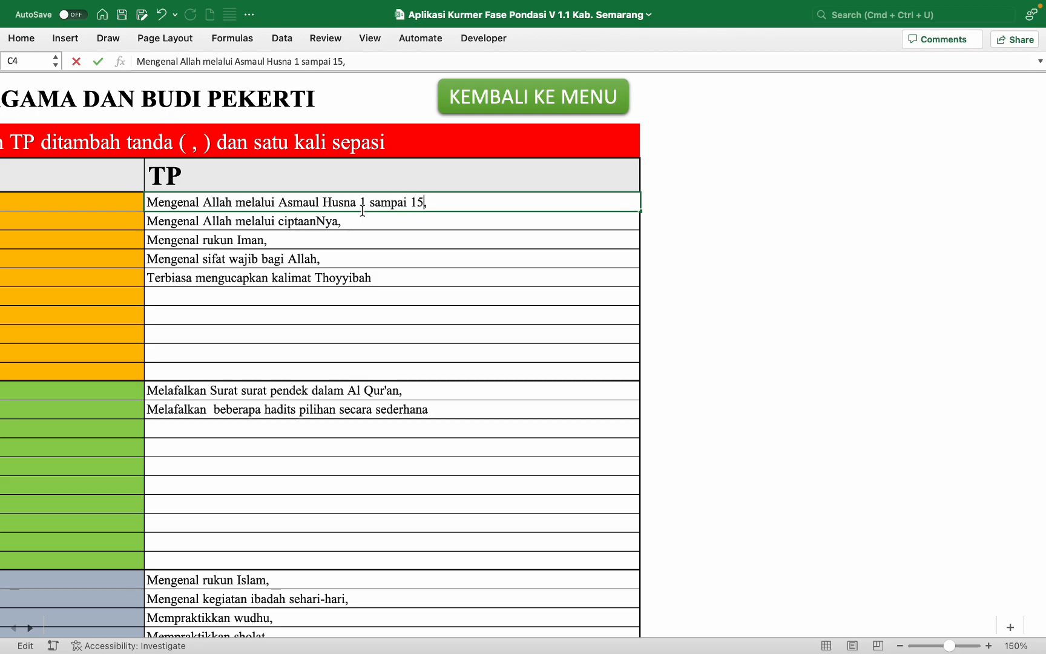
left_click(461, 167)
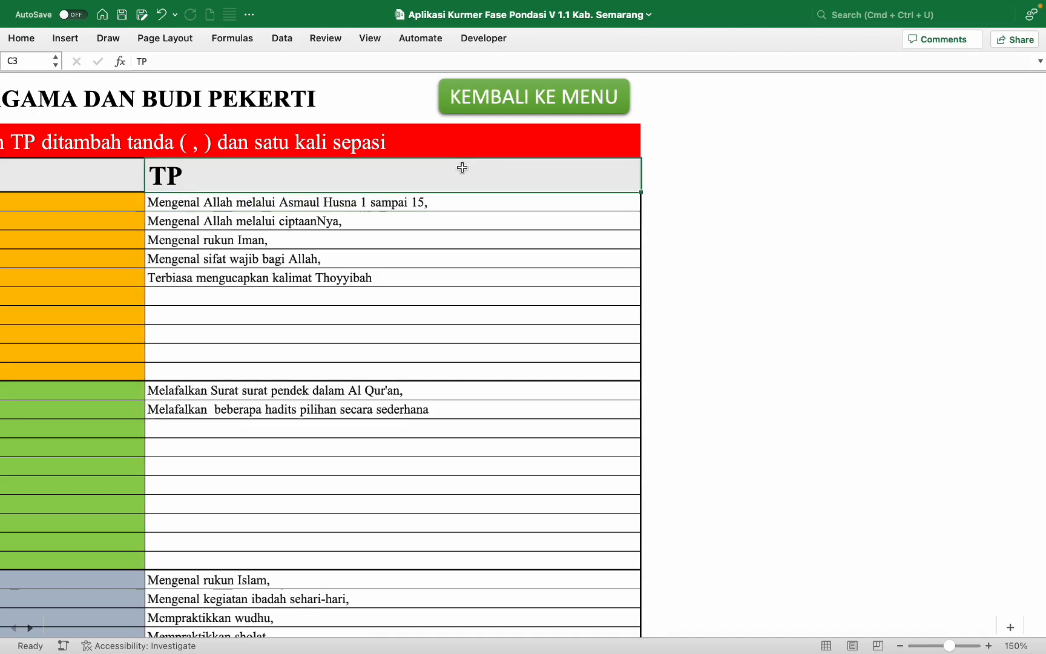
Step: Correct C4 so it reads 'Mengenal Allah melalui Asmaul Husna 1 sampai 15,'
scroll(466, 166, "left", 5)
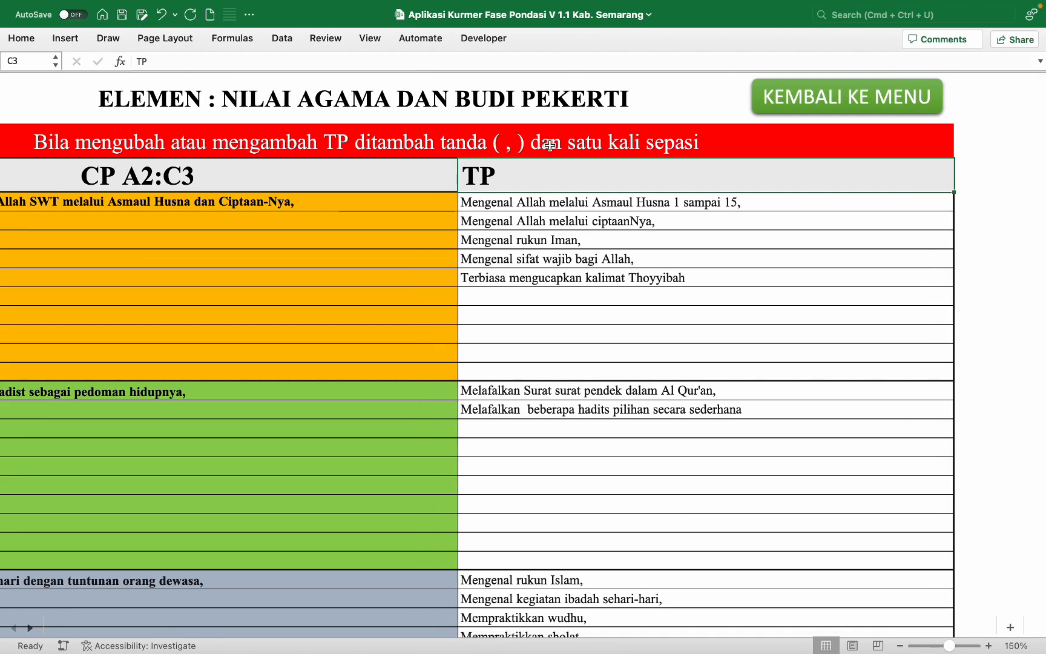
scroll(694, 146, "right", 2)
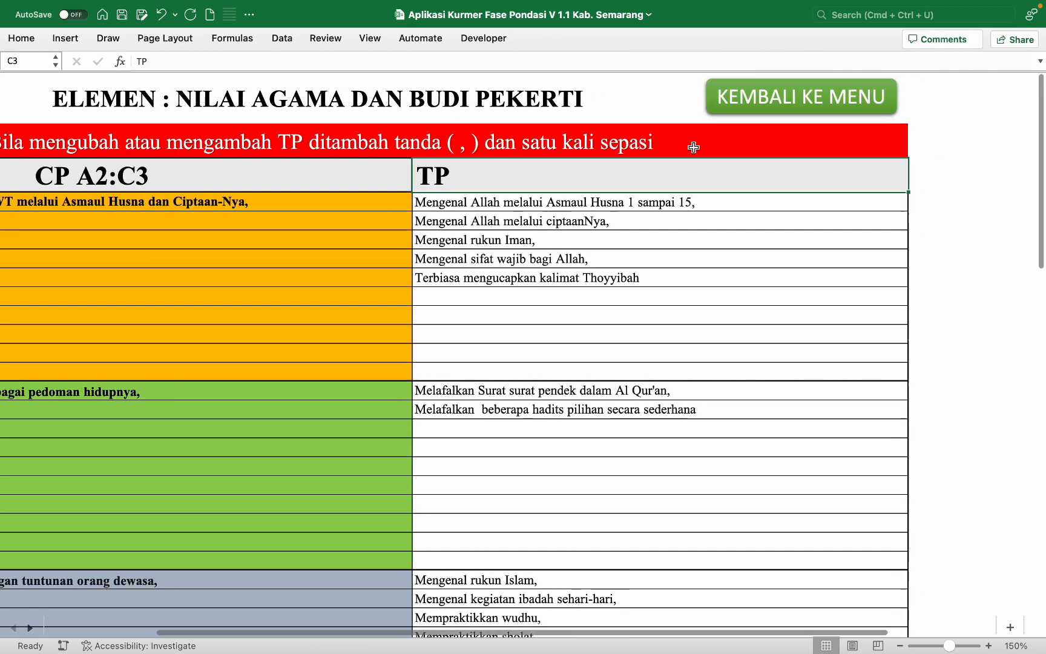
left_click(696, 201)
double_click(682, 201)
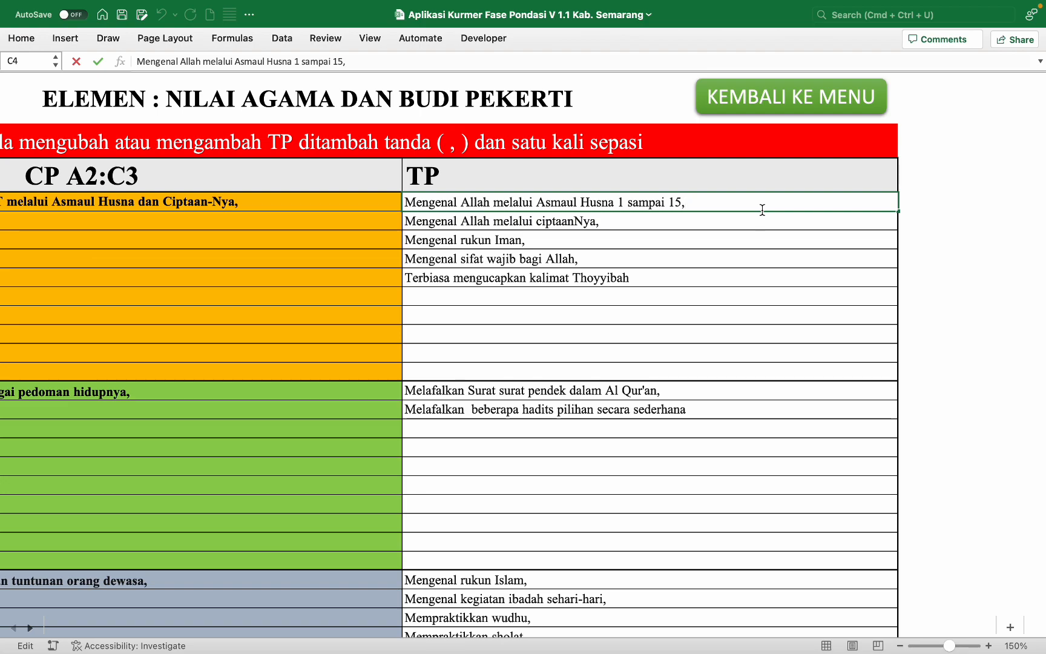
left_click(708, 226)
Step: Move down through the TP entries to the Thoyyibah entry in C8
left_click(693, 241)
left_click(704, 226)
left_click(690, 245)
left_click(683, 256)
left_click(677, 276)
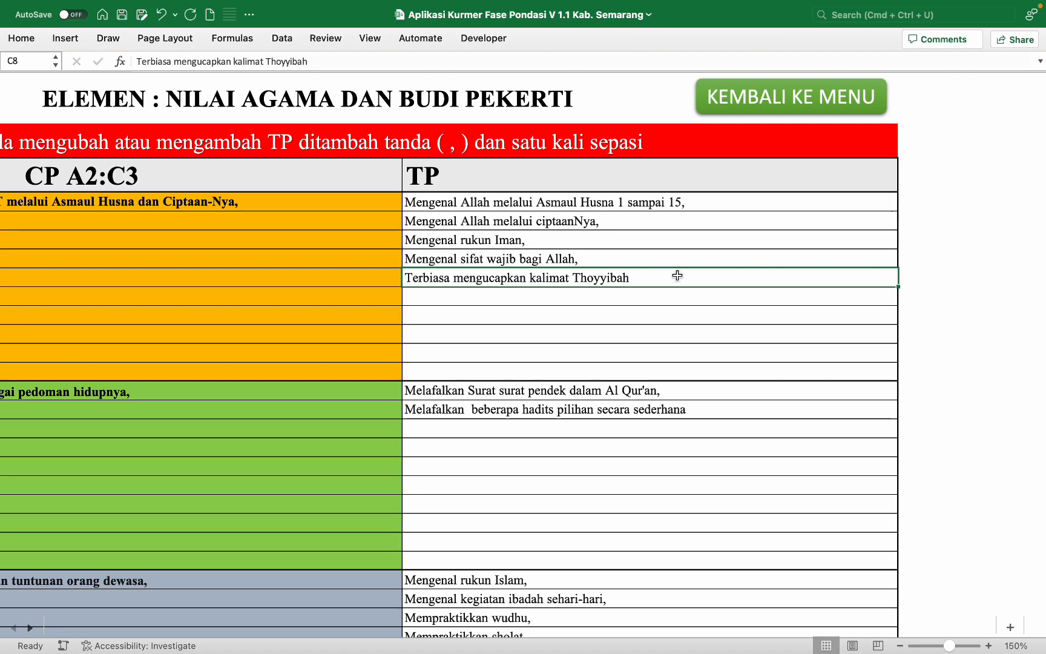
scroll(677, 276, "left", 5)
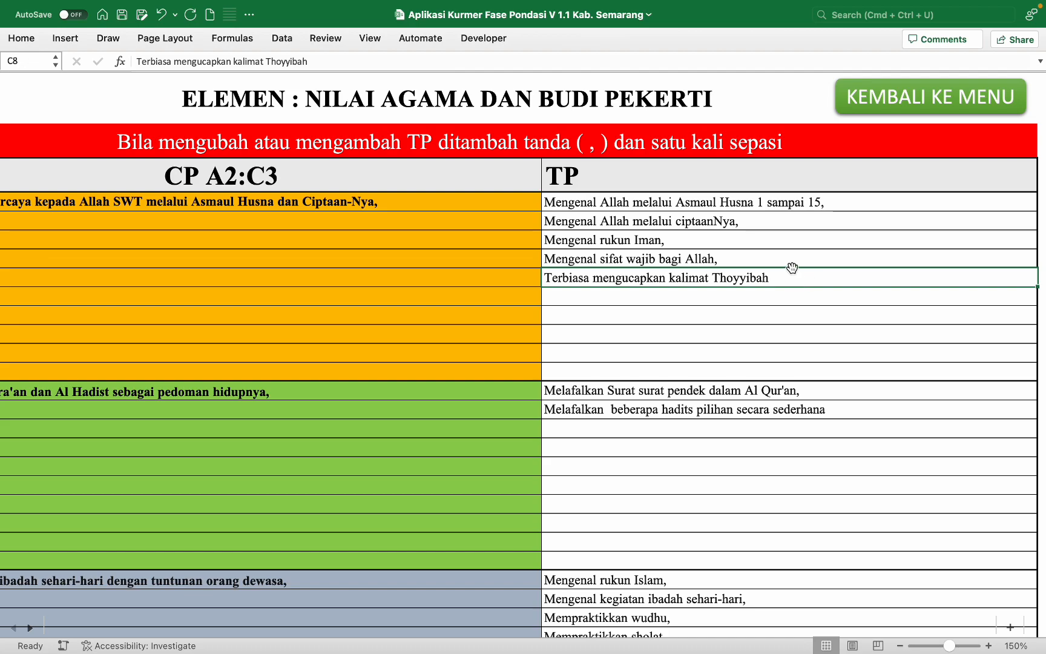
left_click(742, 261)
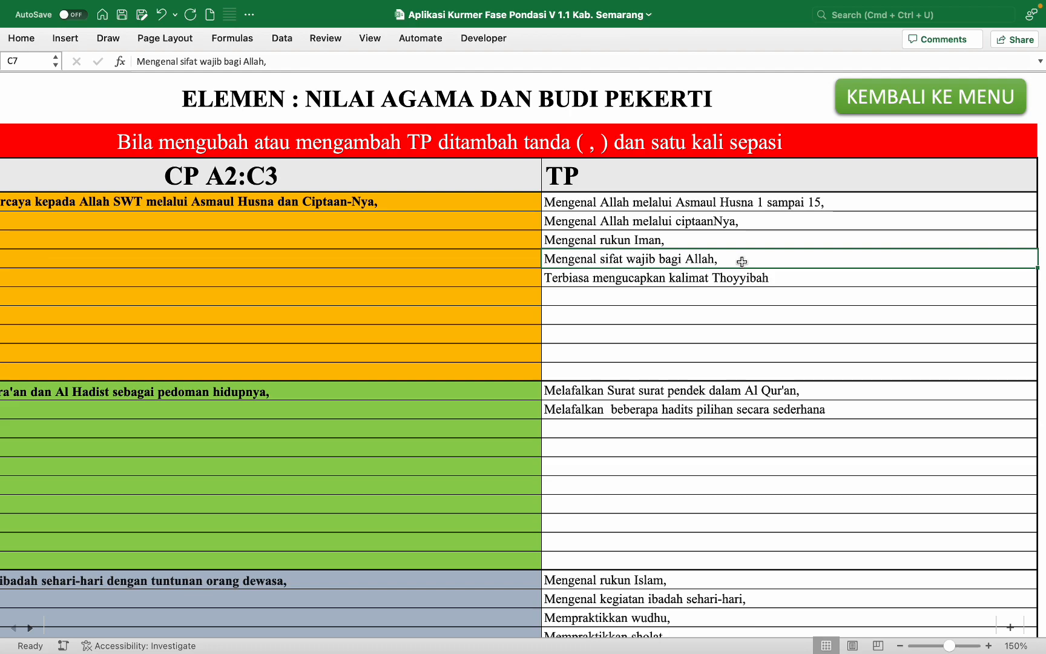
left_click_drag(757, 241, 749, 262)
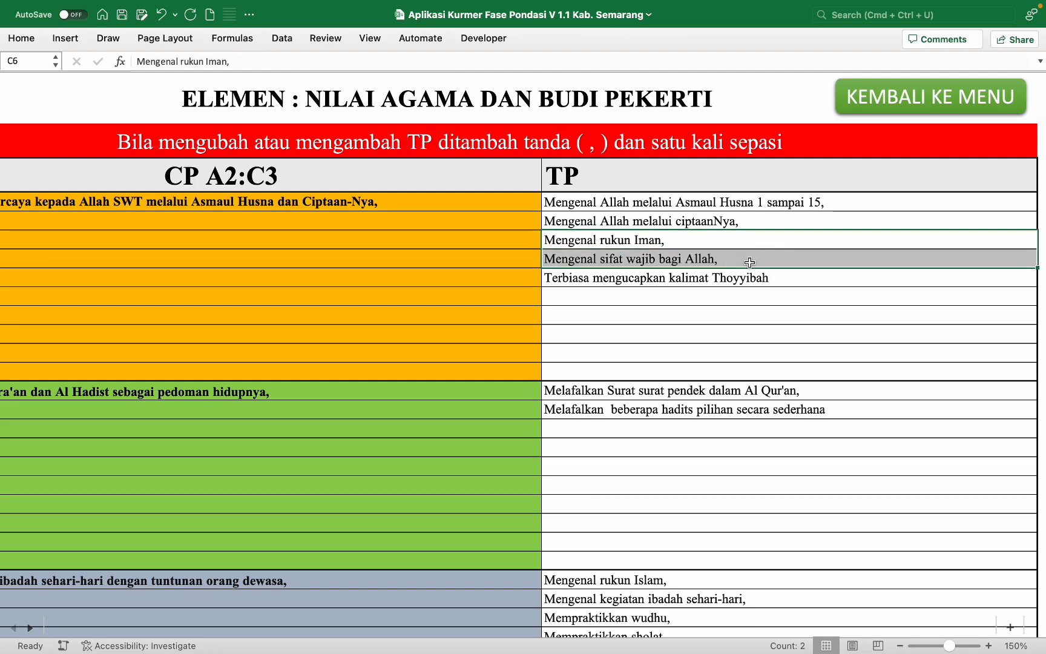
key("Delete")
left_click(741, 276)
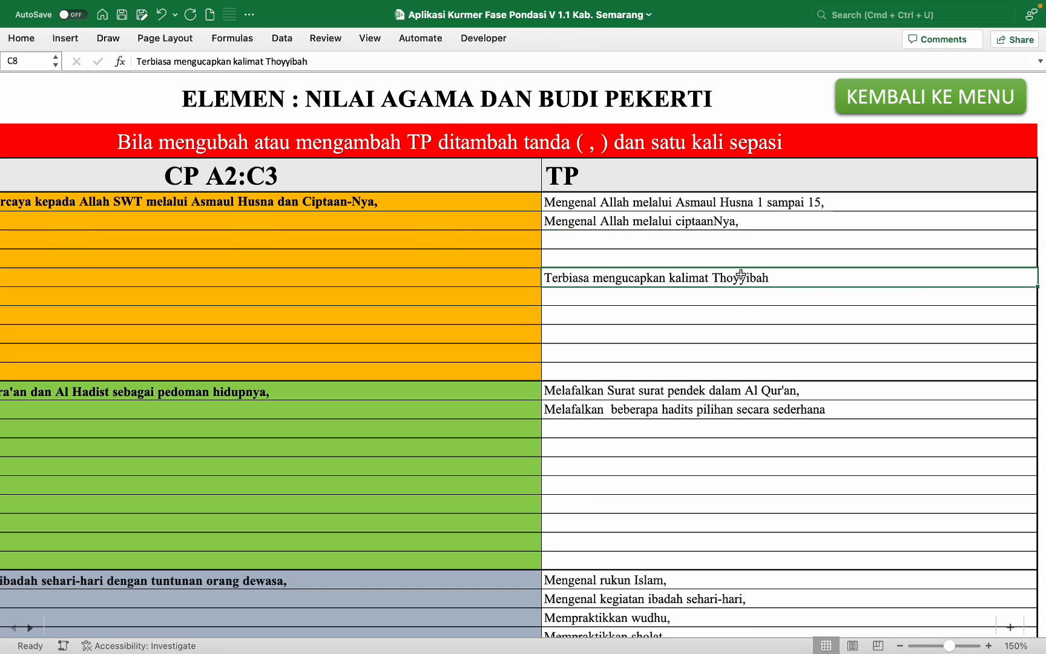
key("super+c")
left_click(723, 239)
key("super+v")
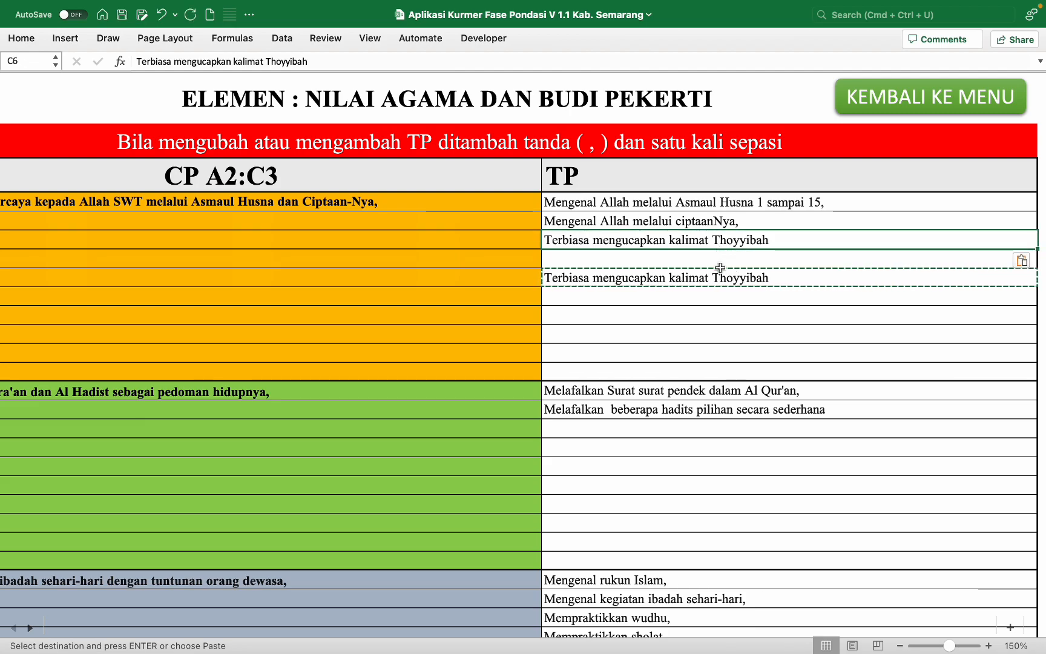
key("super+z")
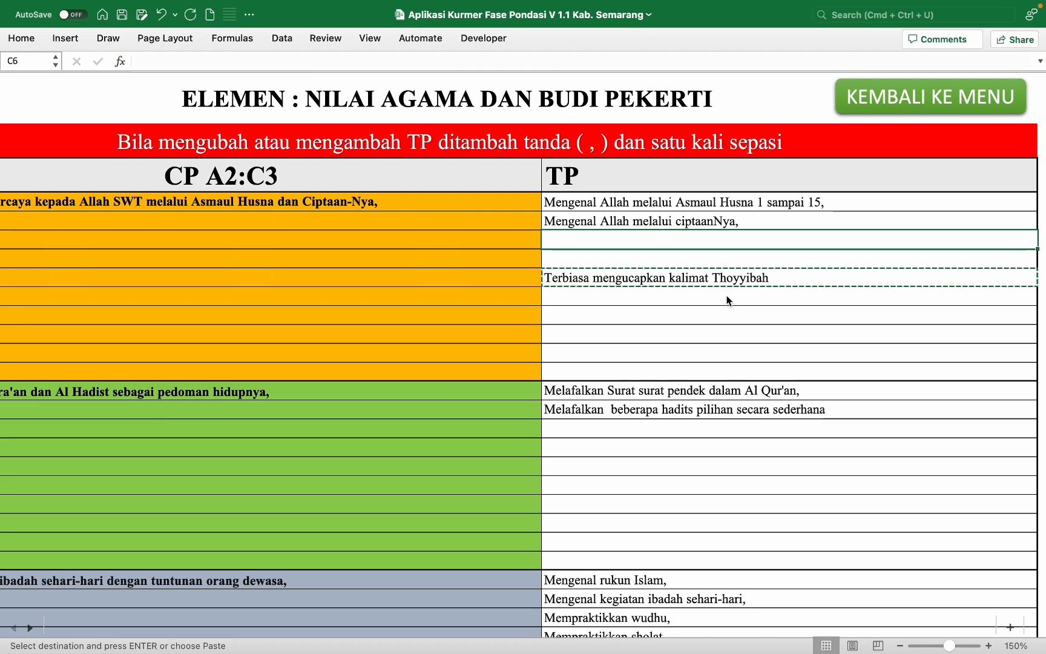
key("super+z")
left_click_drag(747, 236, 744, 276)
key("Delete")
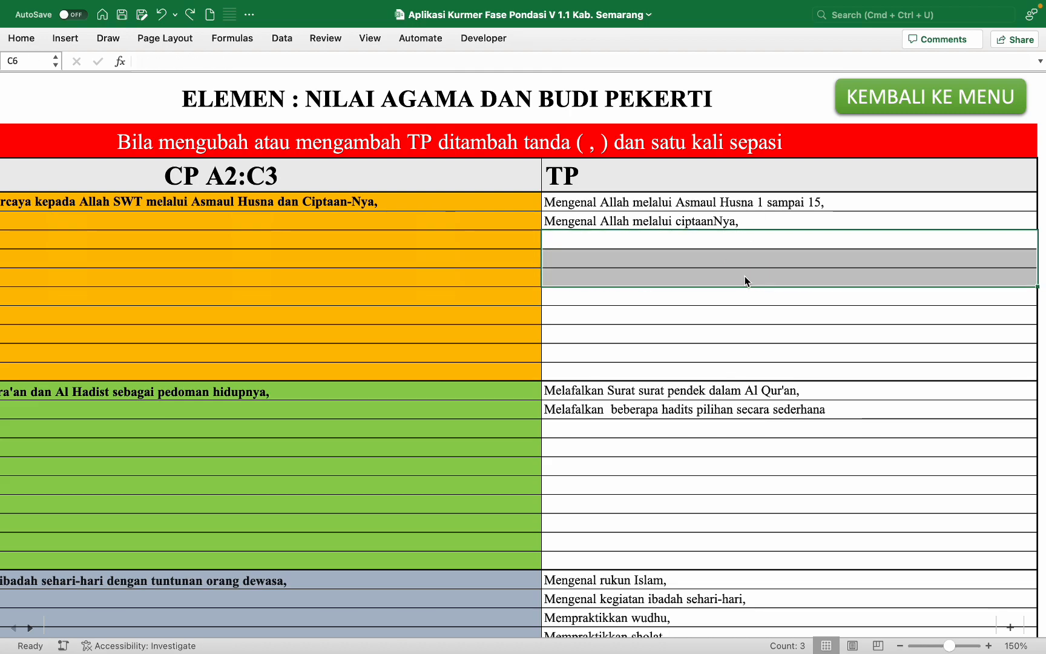
left_click(747, 219)
double_click(780, 219)
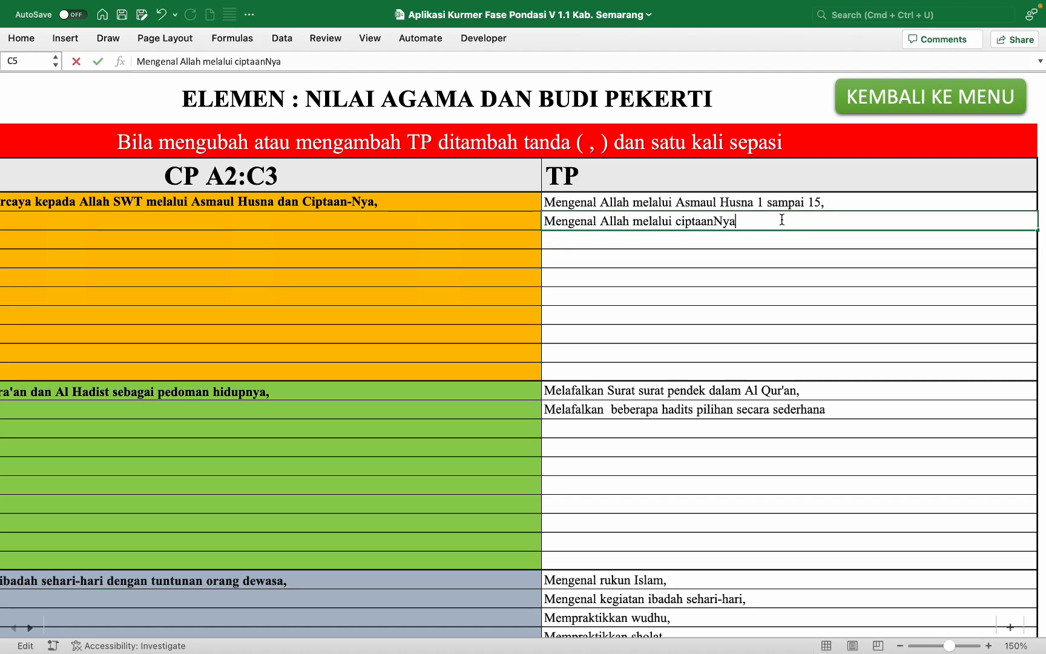
left_click(775, 253)
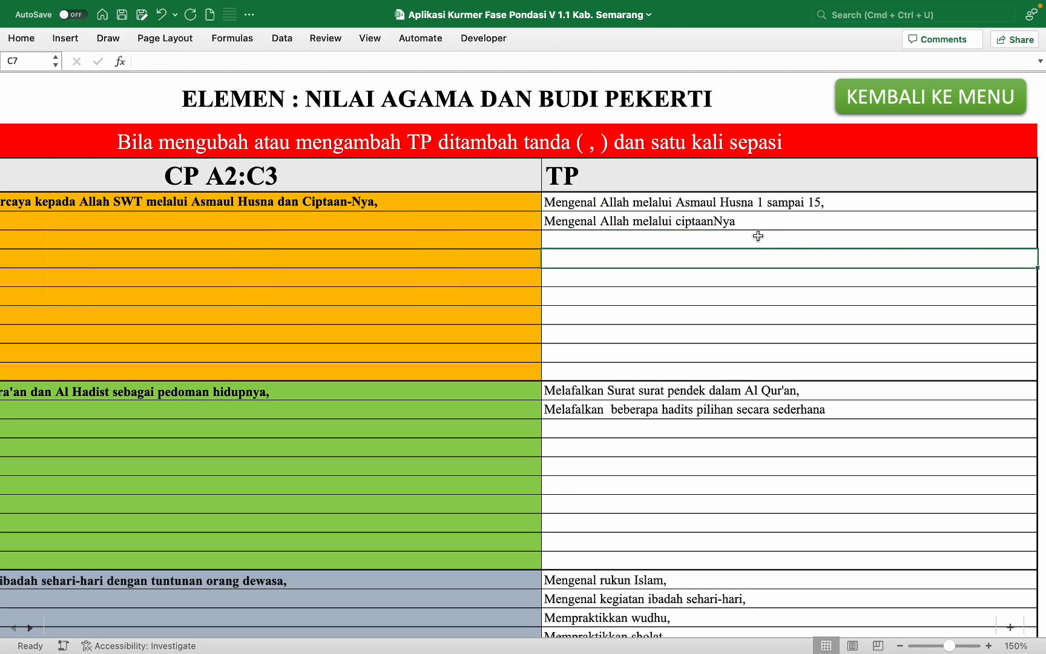
key("super+z")
key("super+z")
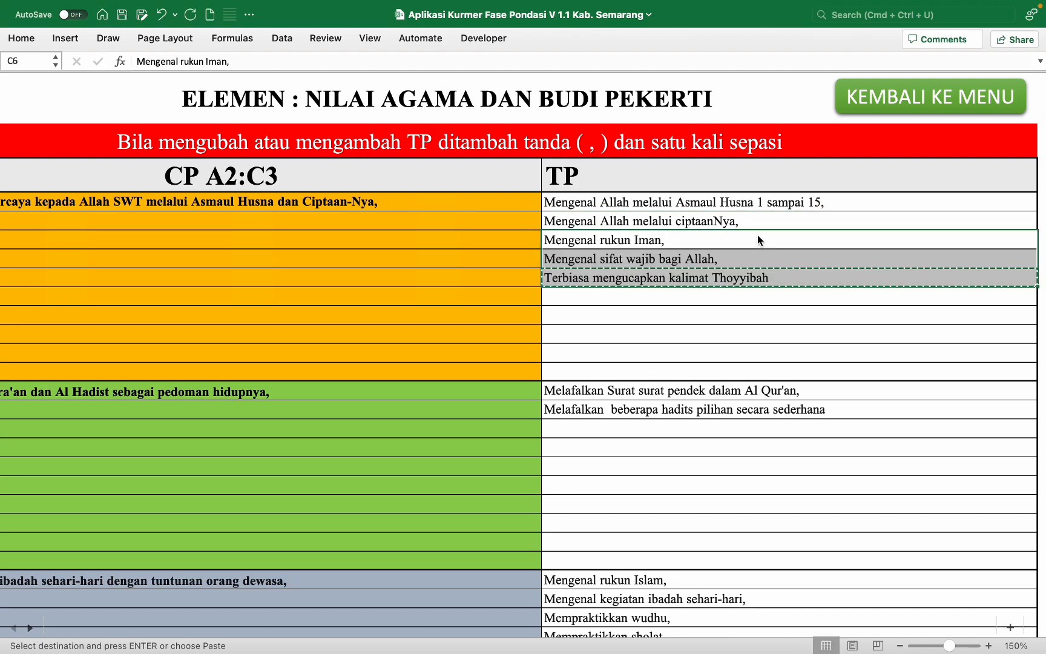
left_click(790, 335)
scroll(789, 335, "down", 5)
scroll(789, 334, "down", 3)
scroll(789, 334, "down", 3)
scroll(790, 334, "down", 2)
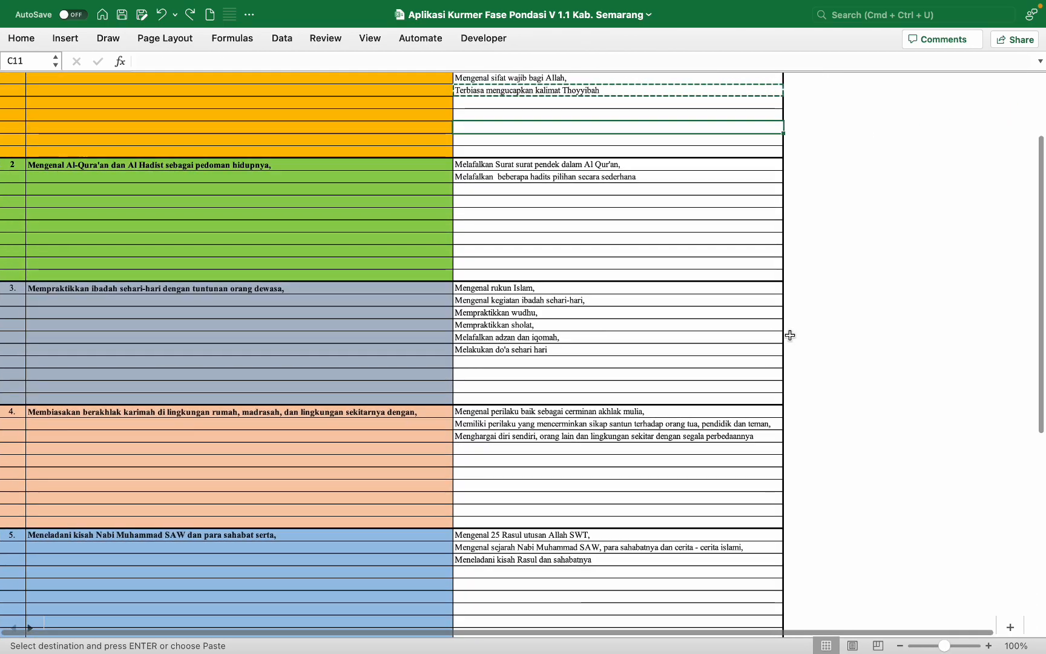
scroll(653, 208, "down", 15)
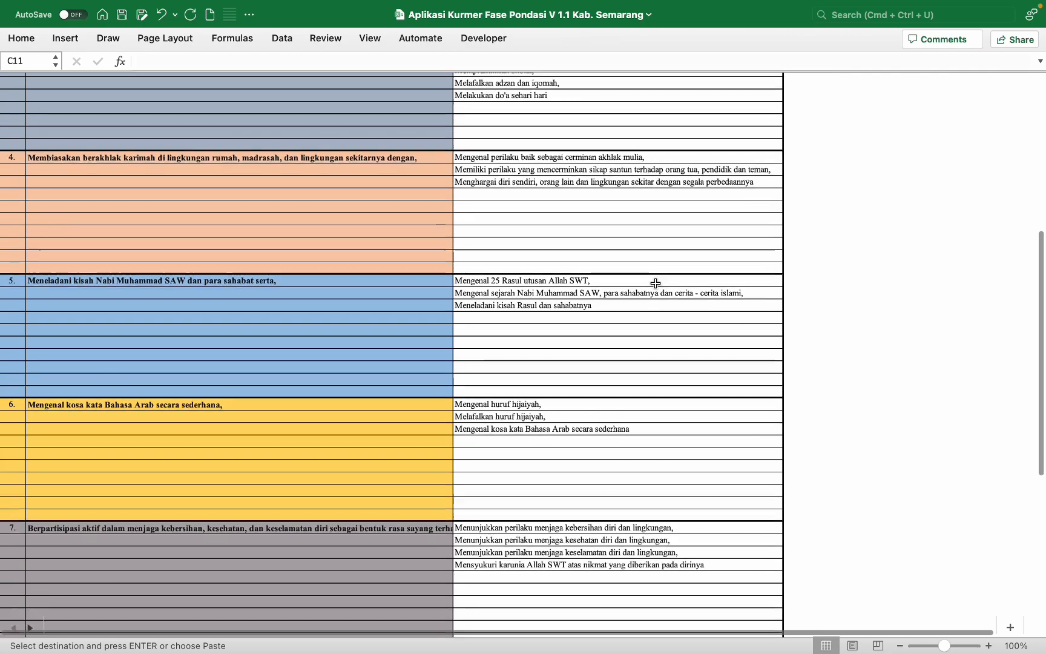
scroll(656, 283, "up", 20)
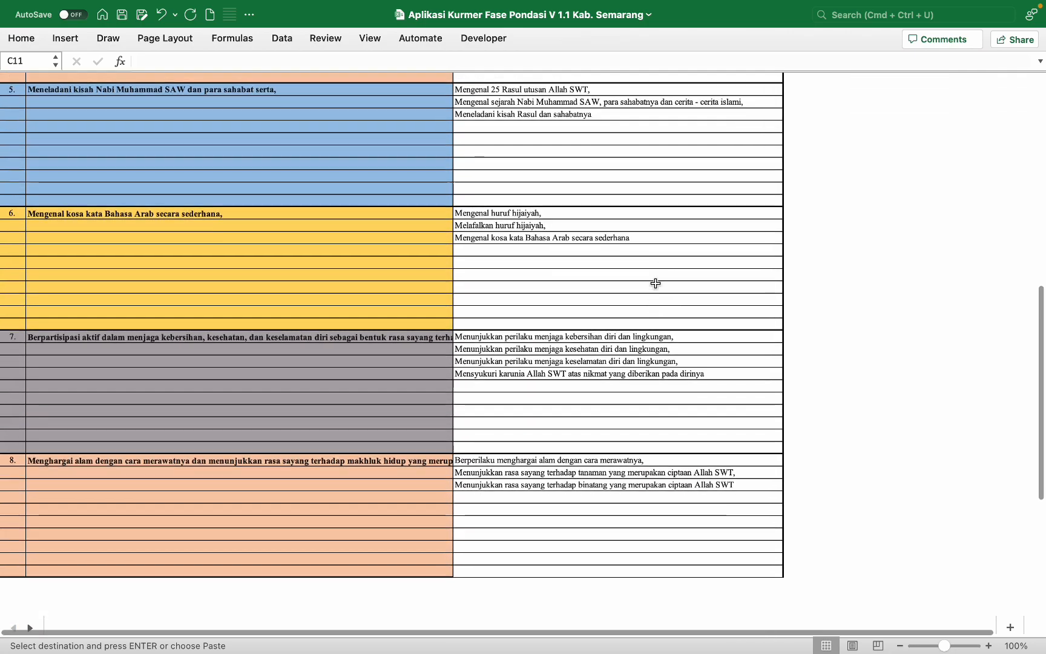
scroll(659, 283, "up", 5)
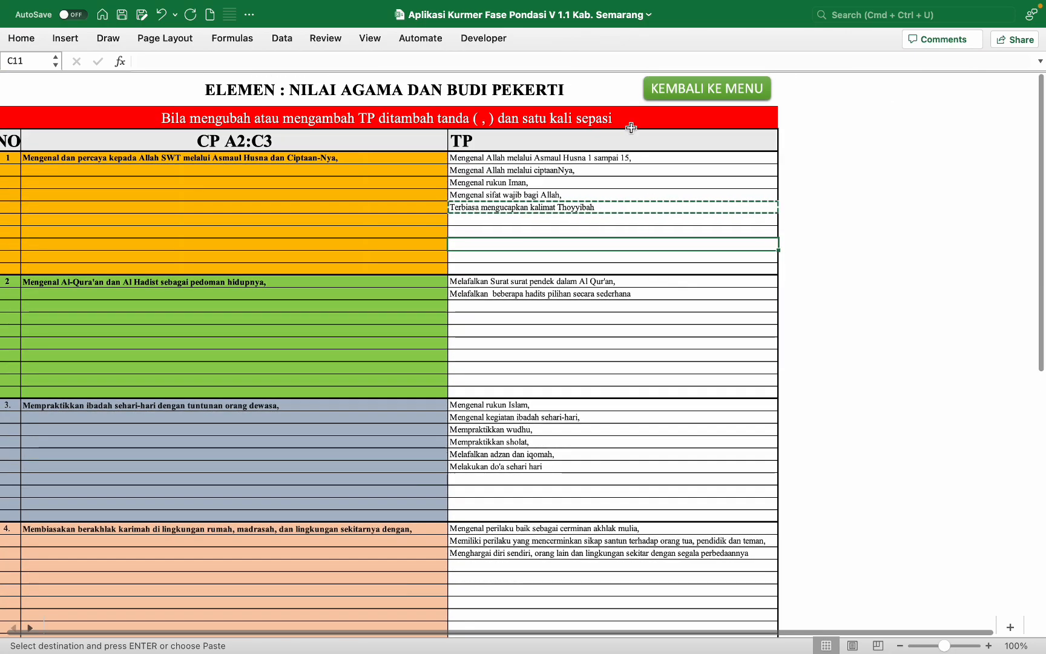
Step: Open CP JATI DIRI, clear C6:C7 then undo it, and return to the main menu
left_click(705, 92)
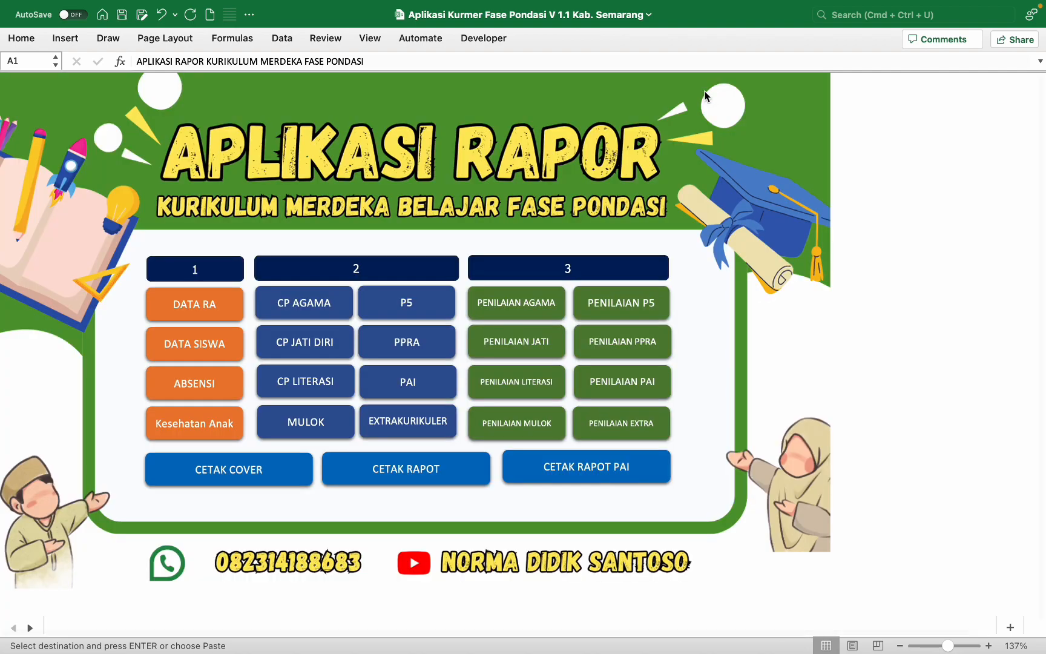
left_click(329, 337)
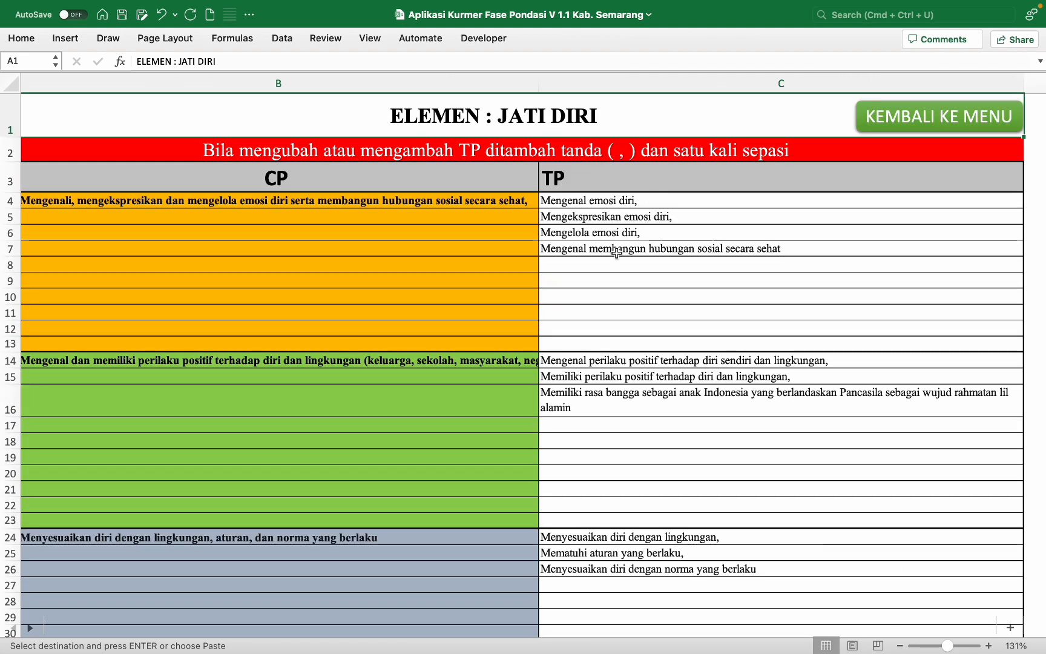
left_click_drag(721, 249, 695, 232)
key("Delete")
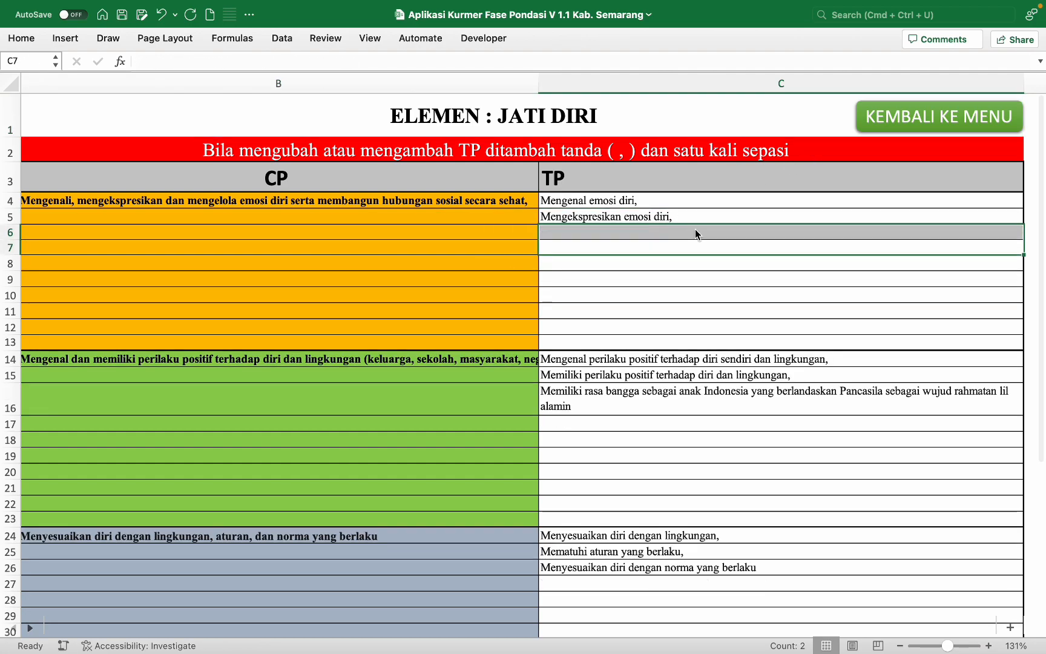
key("cmd+z")
key("Down")
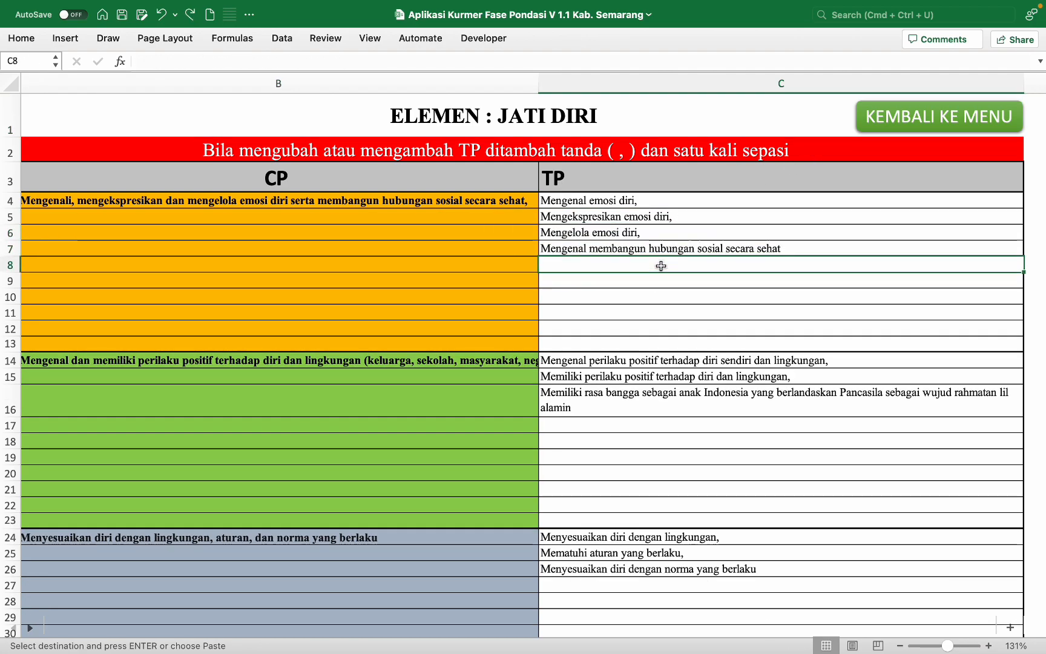
left_click(897, 130)
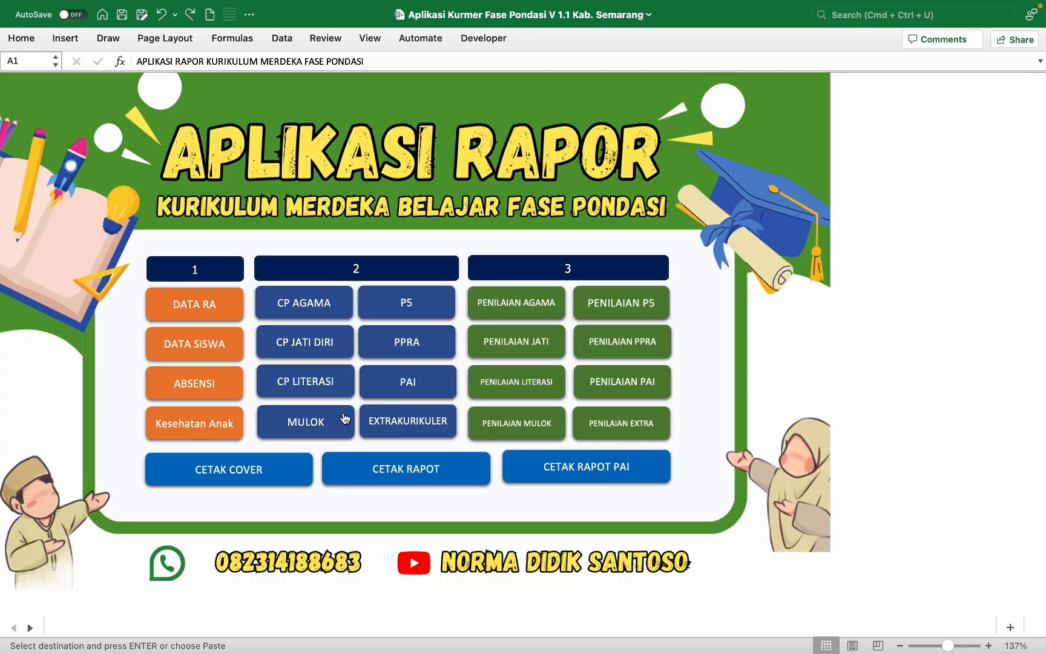
left_click(411, 300)
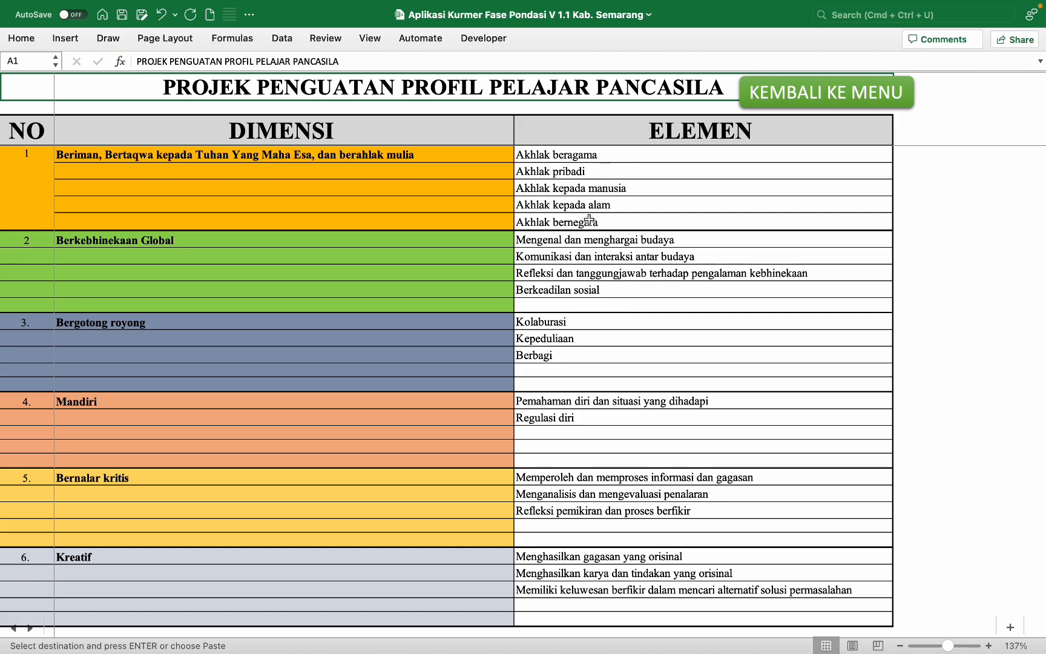
left_click_drag(584, 221, 590, 181)
key("Delete")
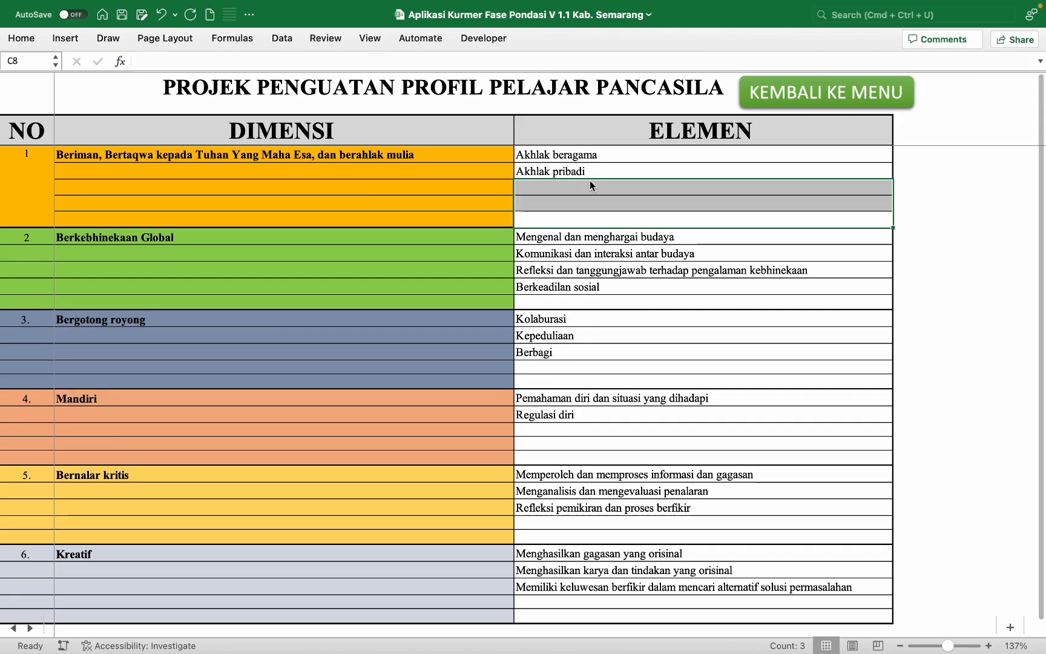
key("super+z")
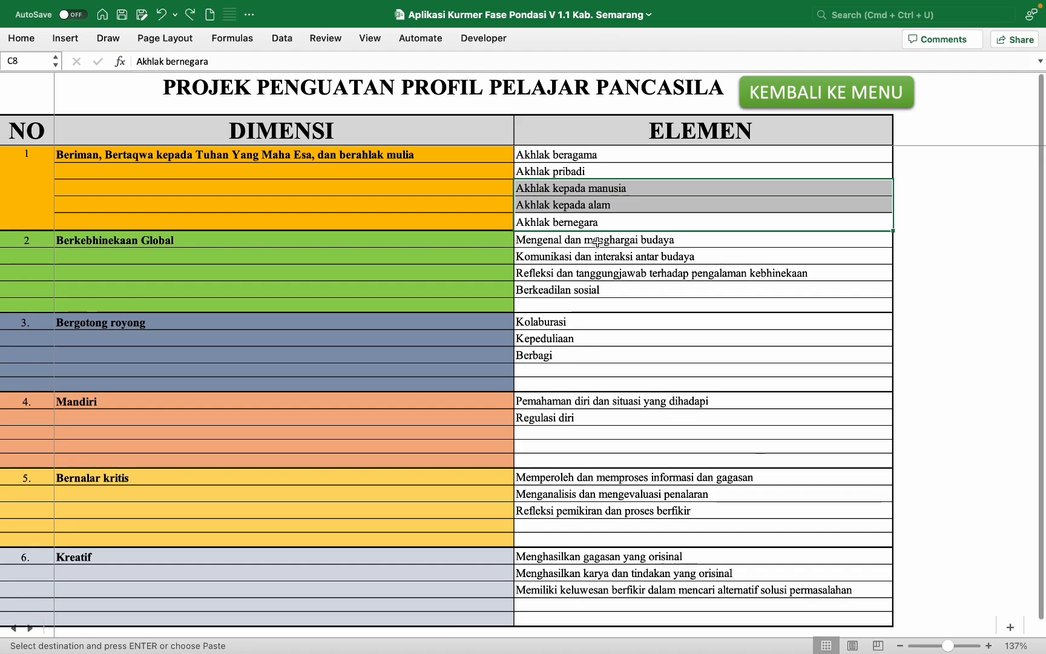
left_click(581, 274)
left_click(583, 296)
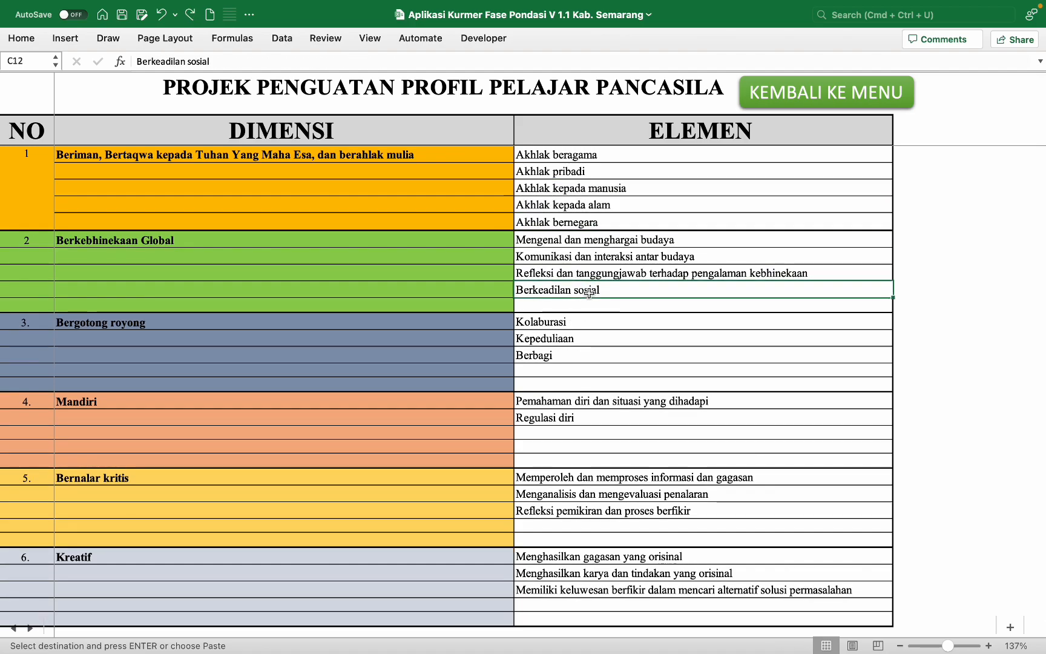
left_click(806, 95)
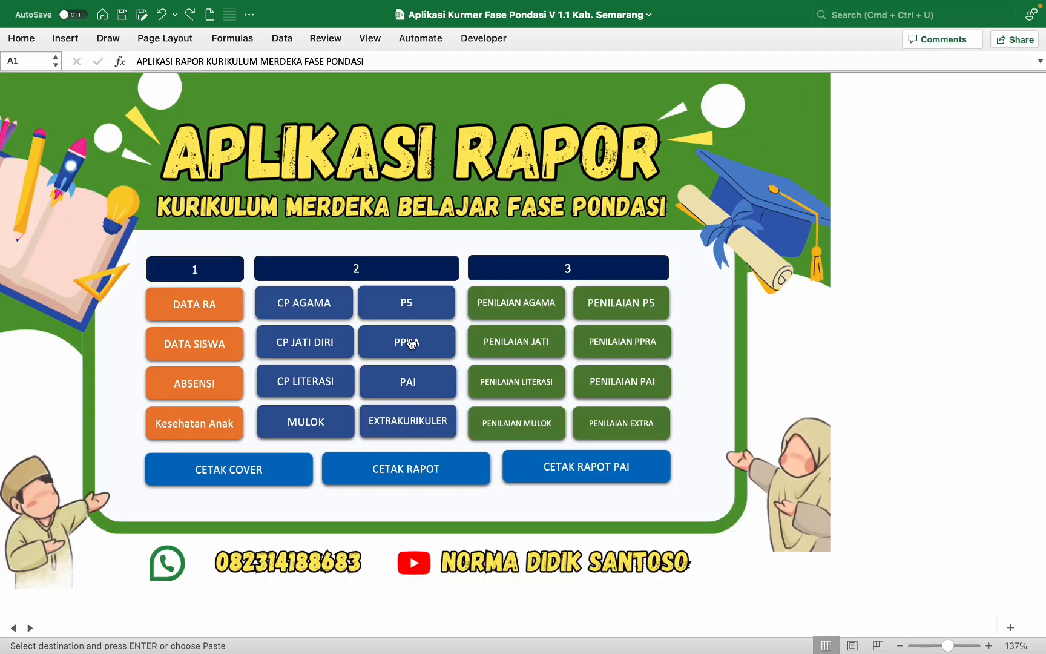
left_click(409, 341)
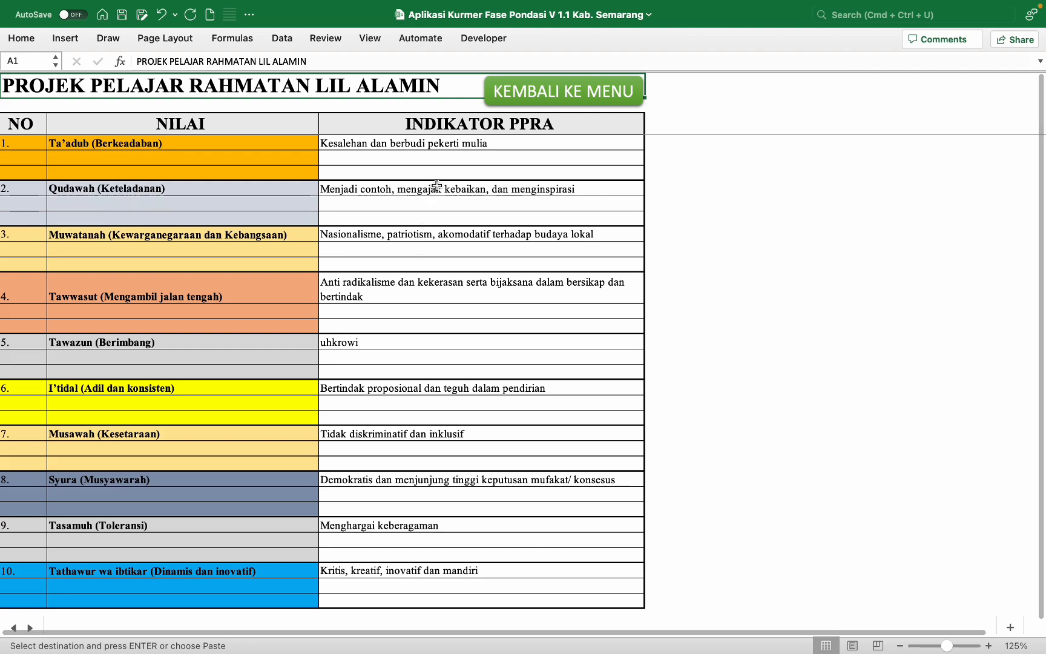
left_click(432, 193)
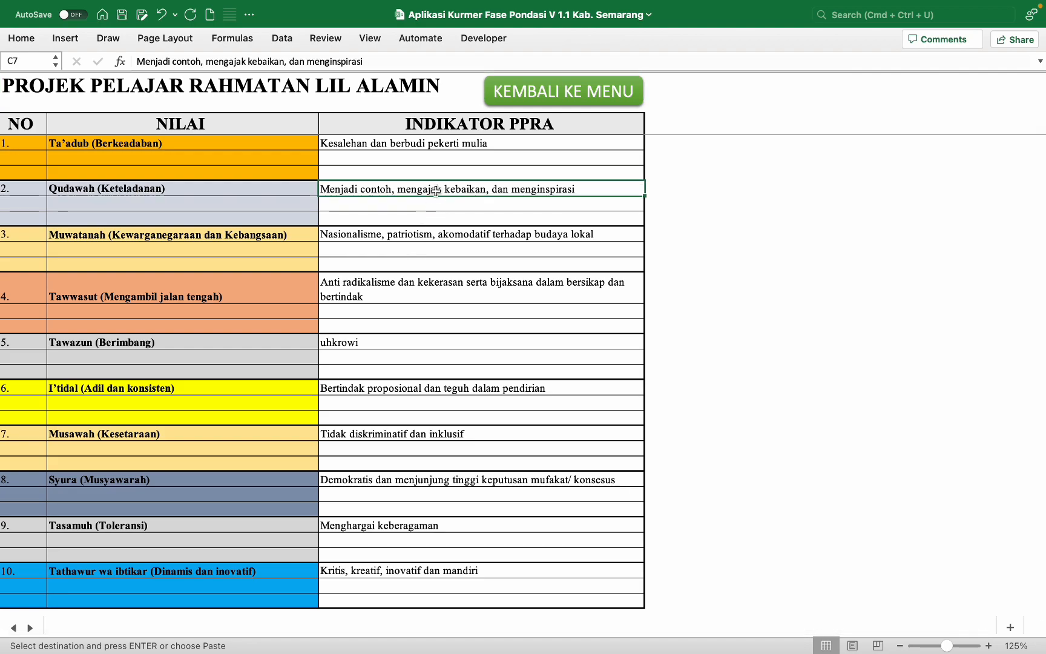
left_click(518, 100)
scroll(382, 451, "down", 1)
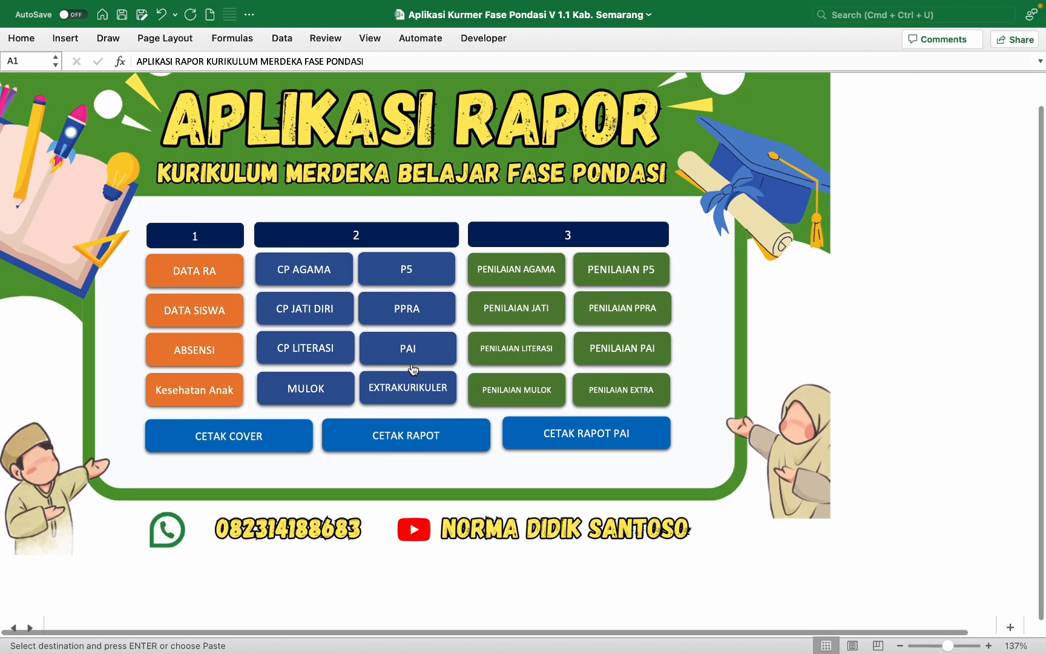
Step: Open the PAI sheet, check the QS. Al Maa'uun and At Tin indicators, and shift the empty DQ-24 cell down
left_click(410, 357)
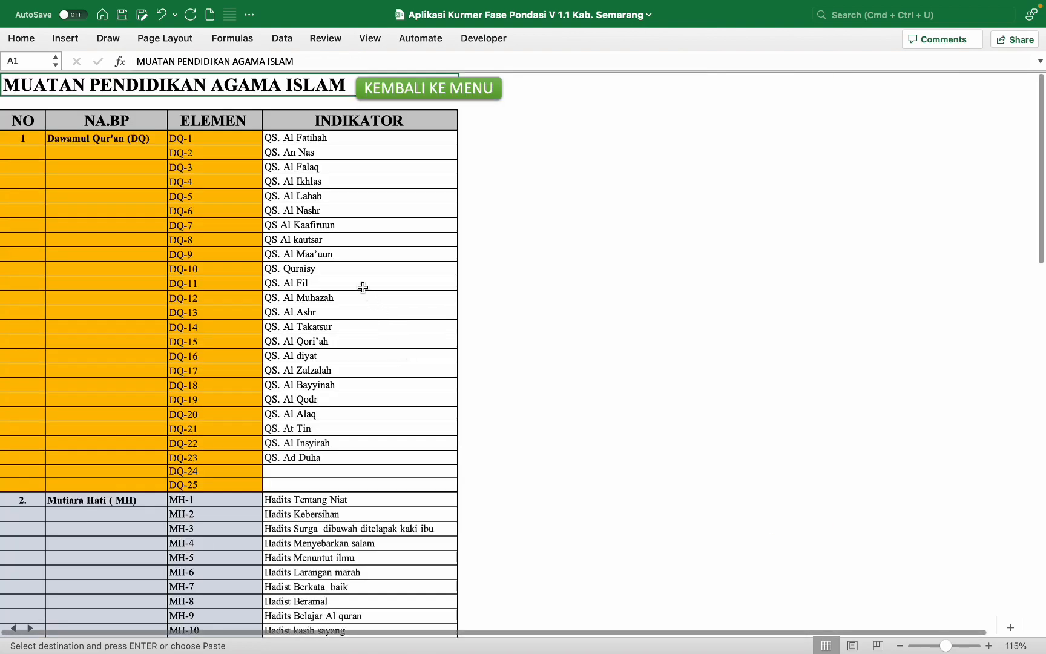
scroll(362, 287, "down", 1)
left_click(366, 220)
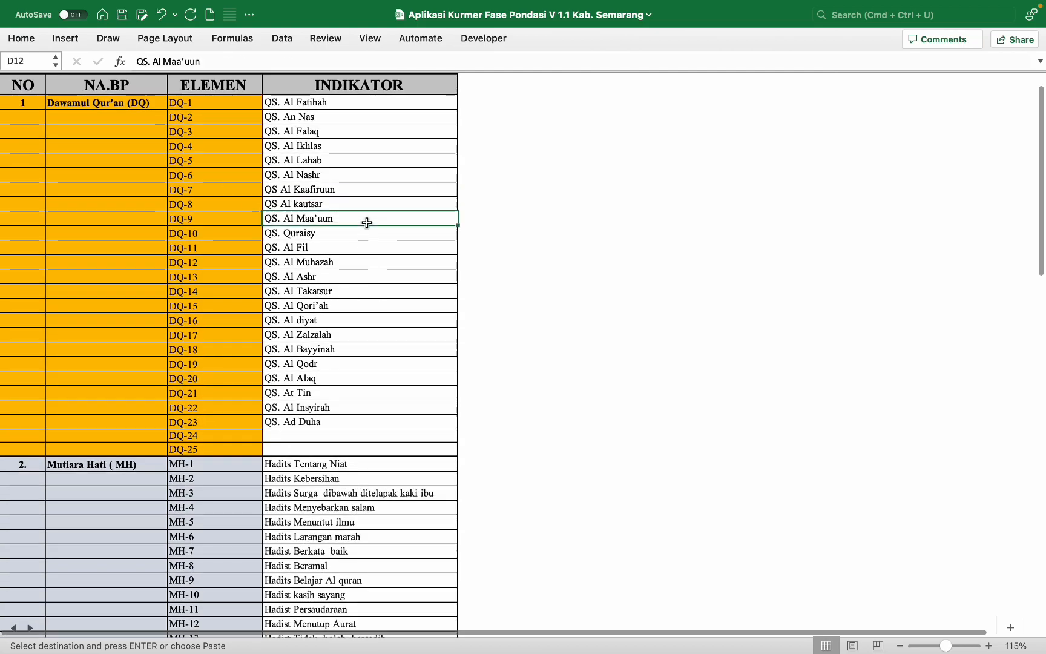
left_click(338, 431)
left_click_drag(338, 428, 362, 448)
left_click(374, 392)
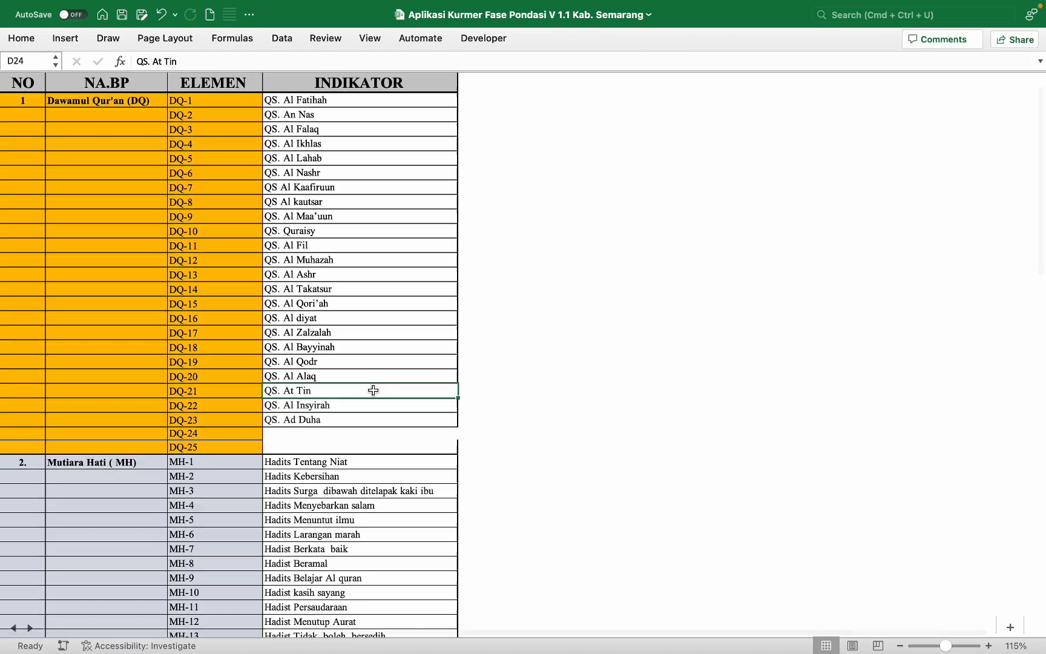
Step: Scroll down to the Bahasa Arab indicators and back, then return to the main menu
scroll(374, 390, "down", 3)
scroll(373, 389, "down", 20)
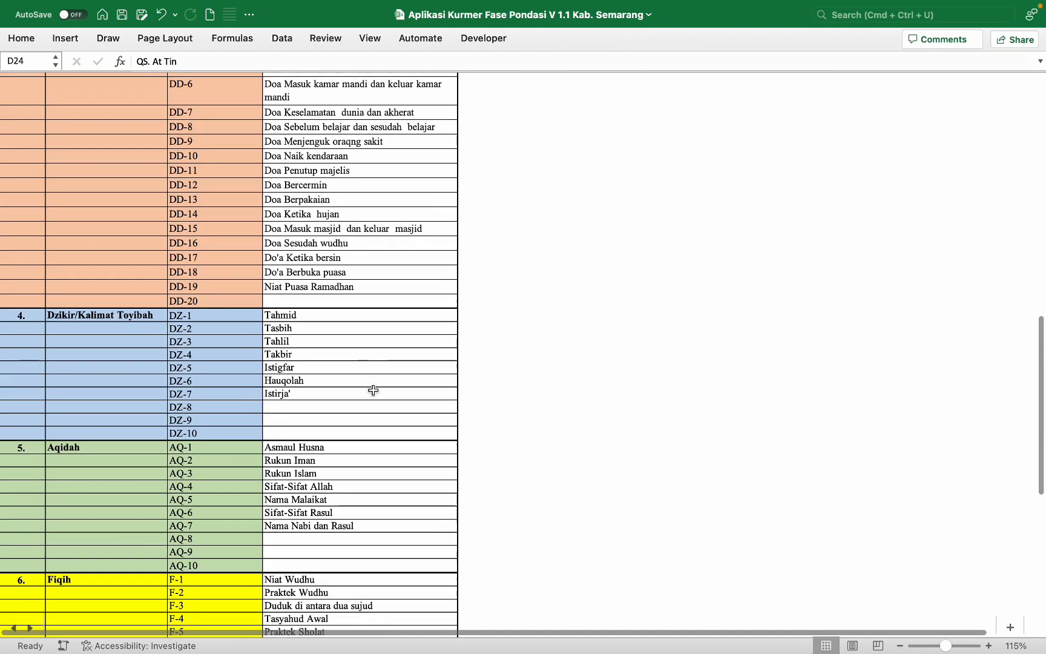
scroll(373, 389, "down", 12)
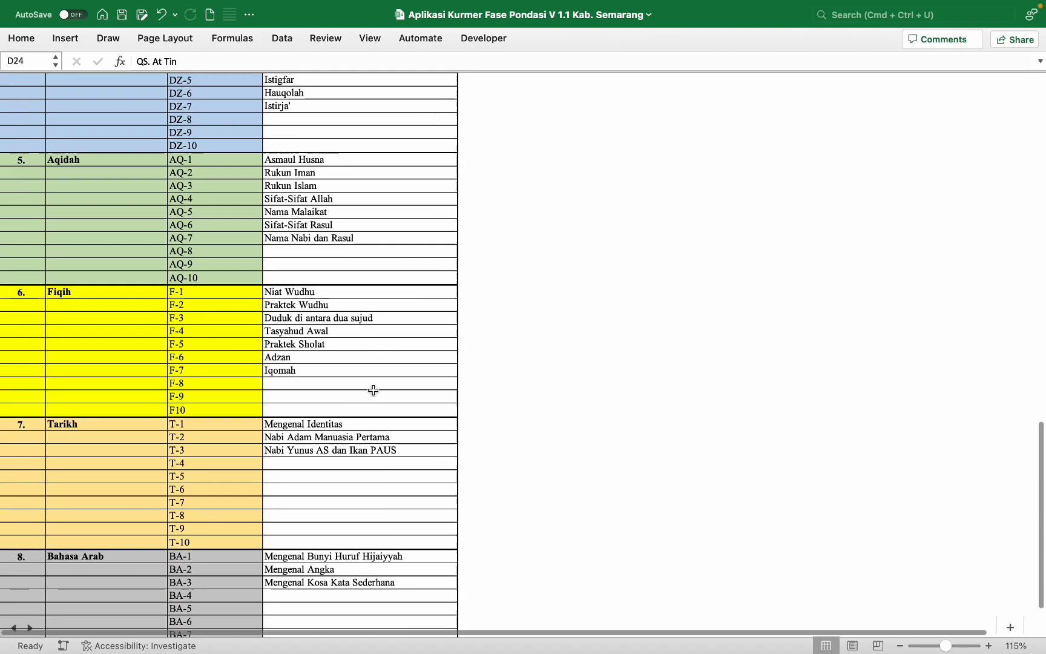
scroll(373, 389, "down", 3)
scroll(373, 390, "up", 20)
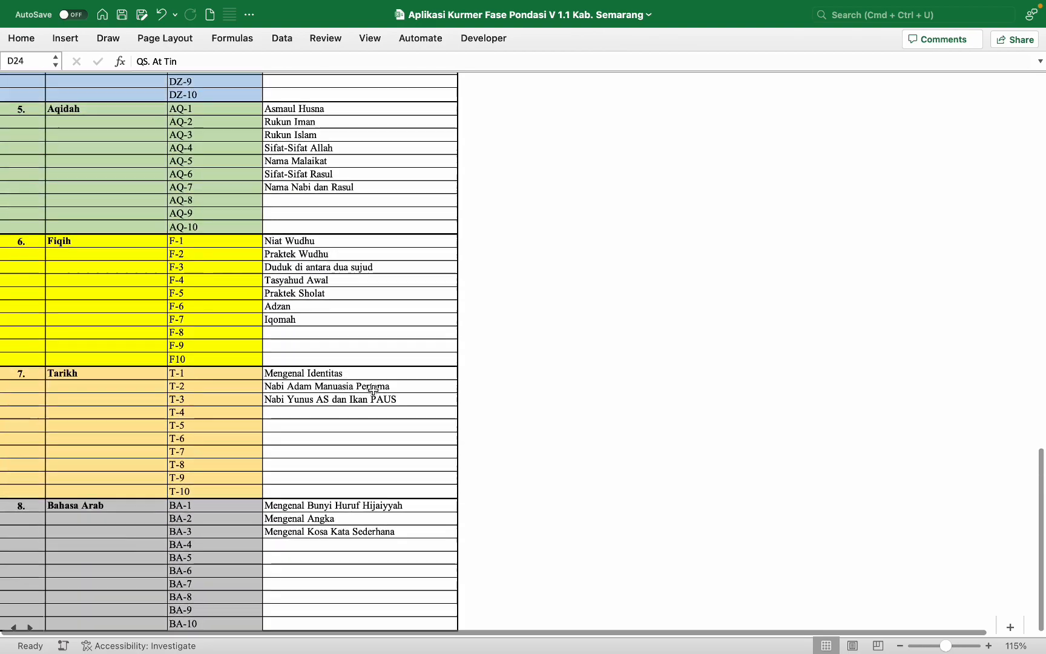
scroll(374, 390, "up", 10)
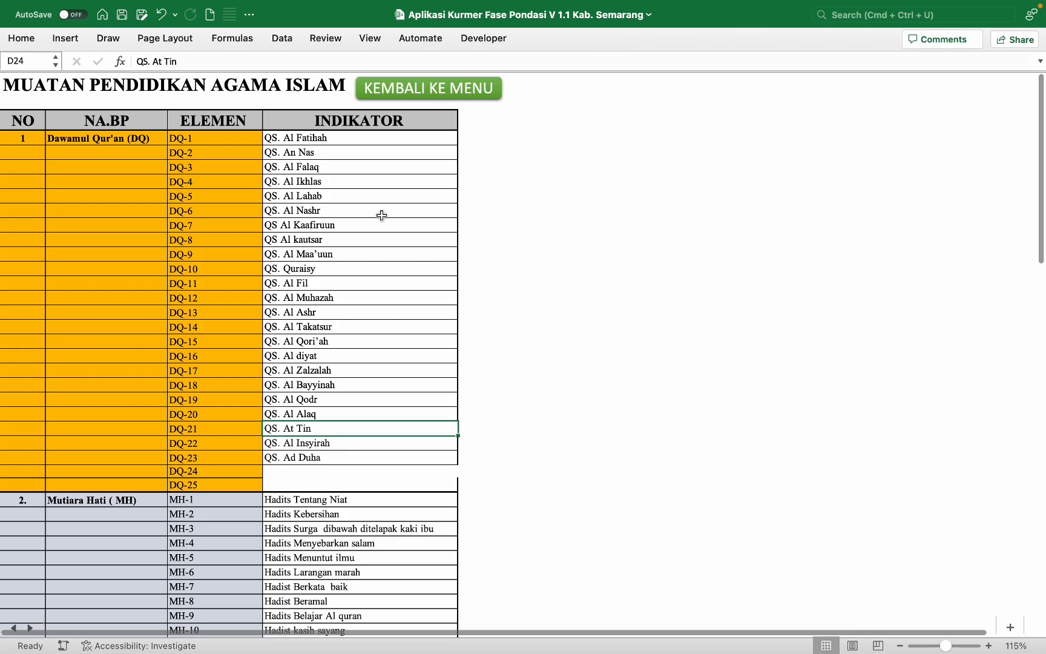
left_click(438, 94)
Step: Enter Drumband as the first extracurricular on the EXTRAKURIKULER sheet and return to the menu
left_click(327, 388)
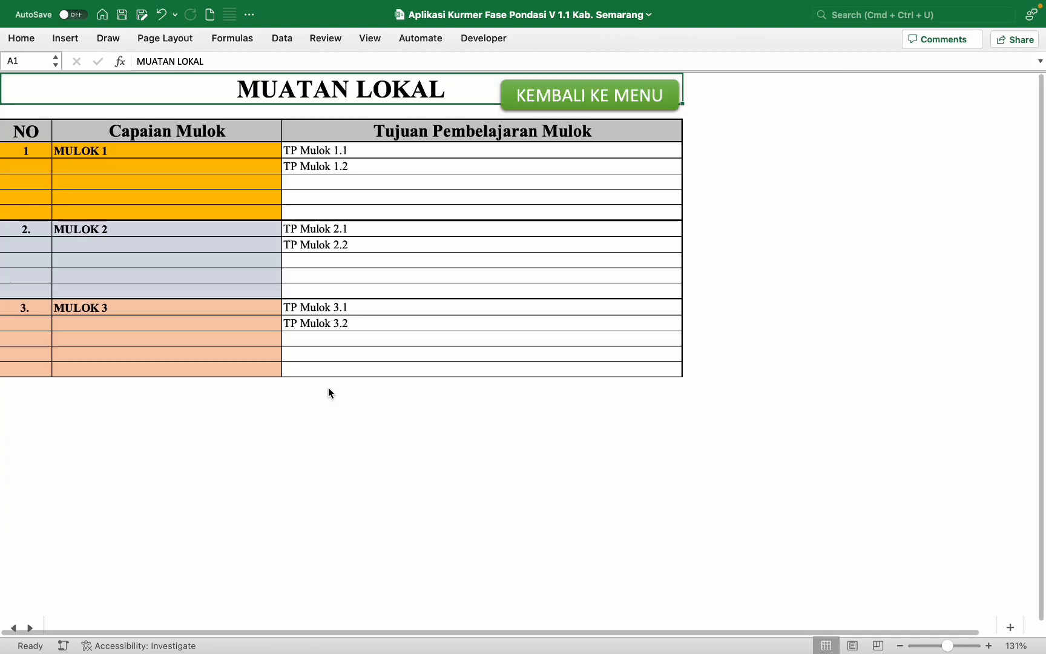
left_click(579, 102)
left_click(400, 388)
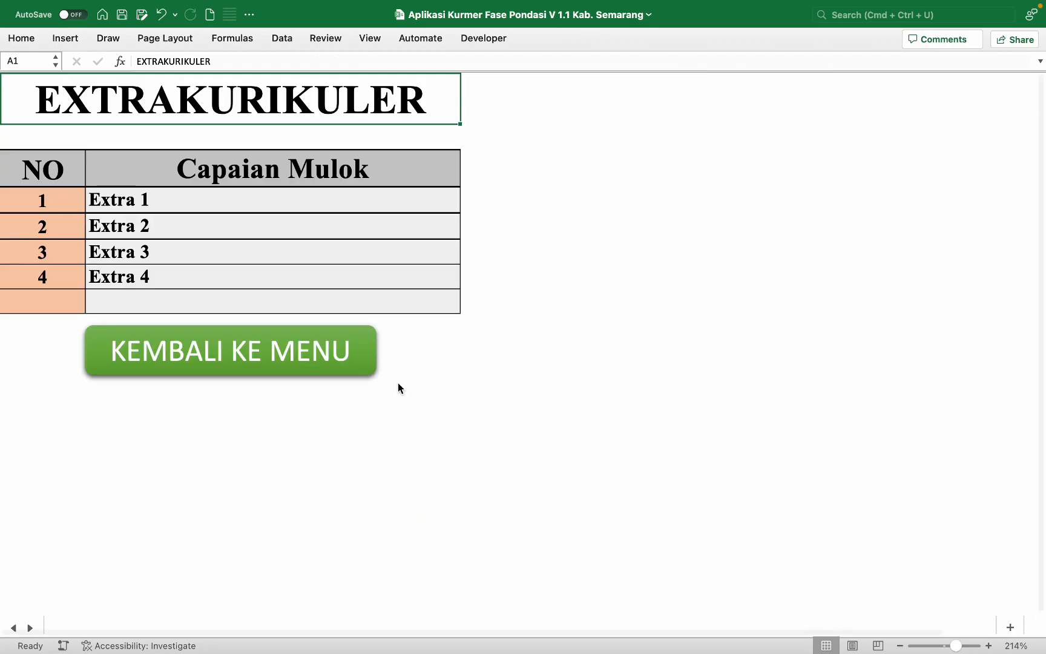
left_click(246, 205)
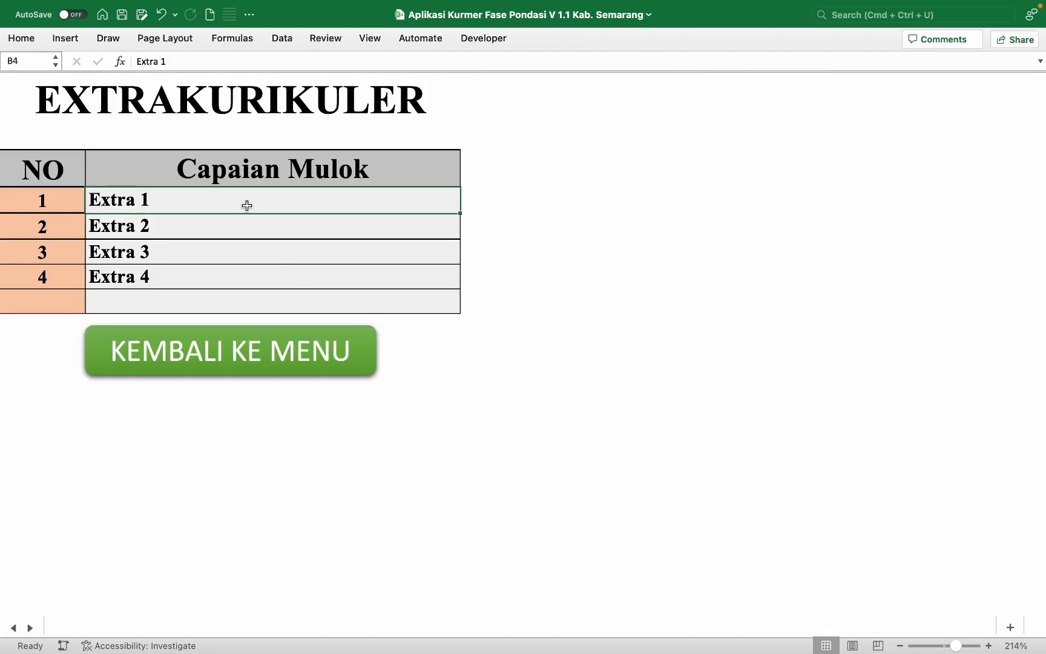
type("Drumband")
key("Return")
left_click(228, 350)
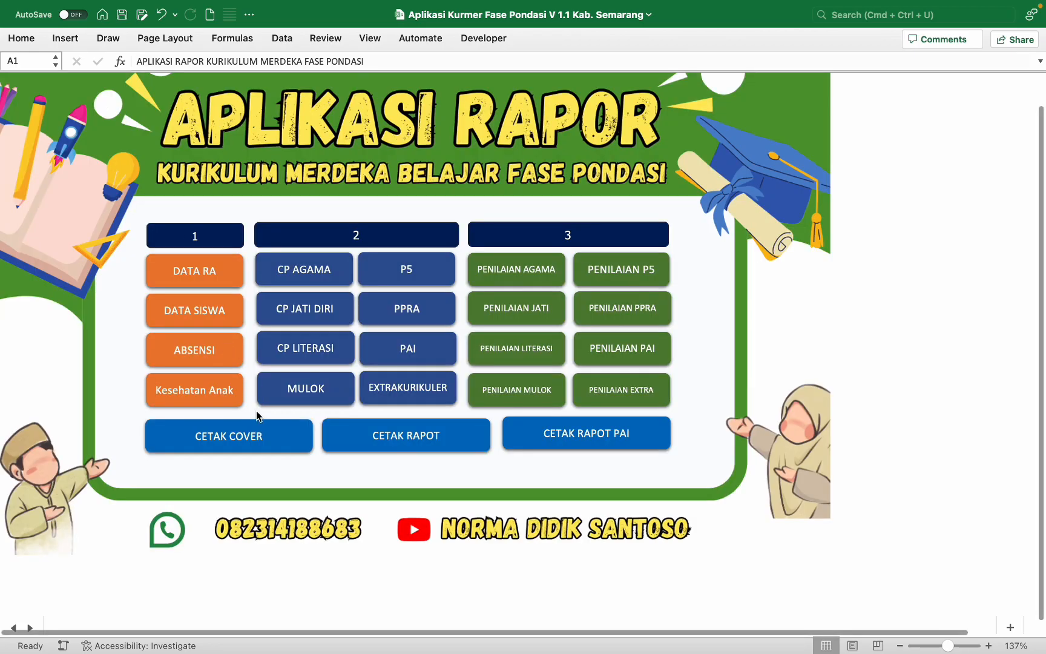
Step: Name MULOK 1 Bahasa Inggris with the goal of naming numbers 1 to 10 in English, then return
left_click(294, 390)
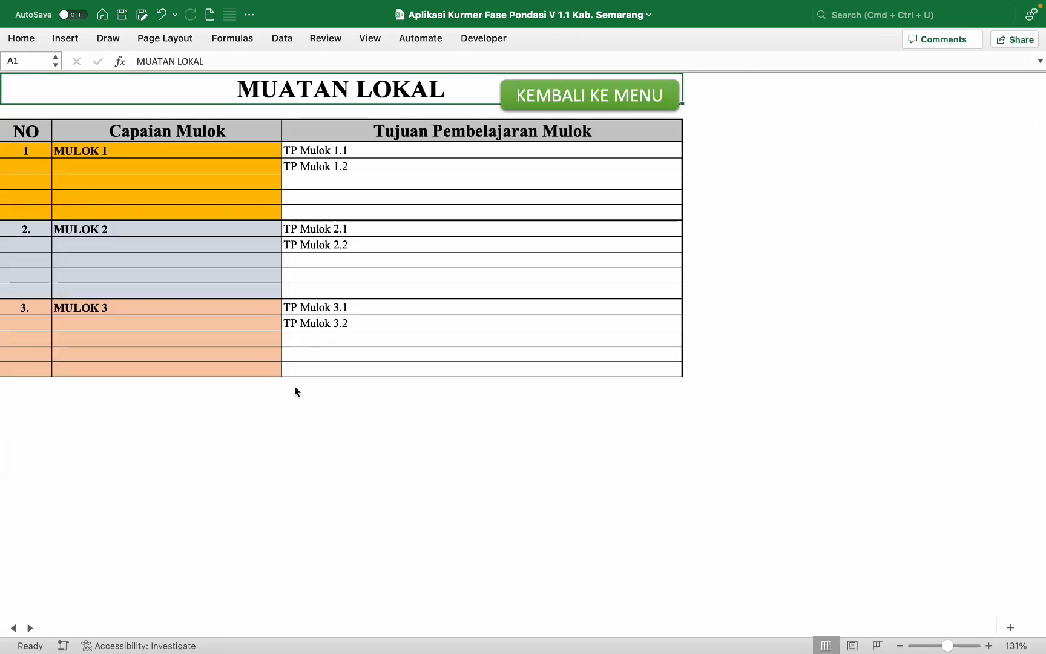
left_click(186, 149)
type("Bahasa In")
key("Tab")
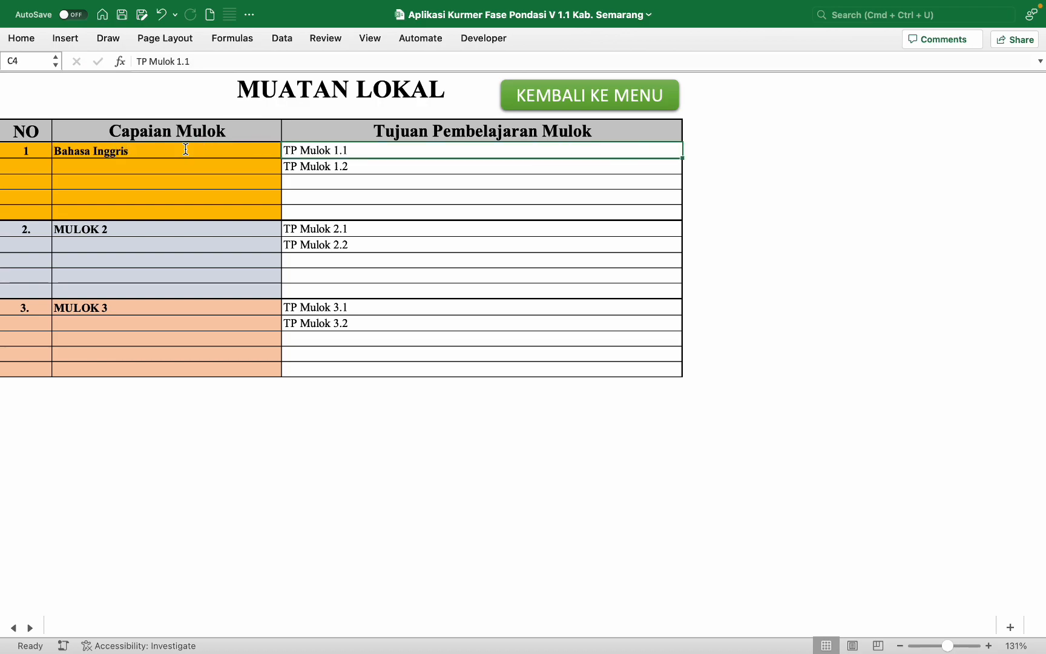
type("Meny")
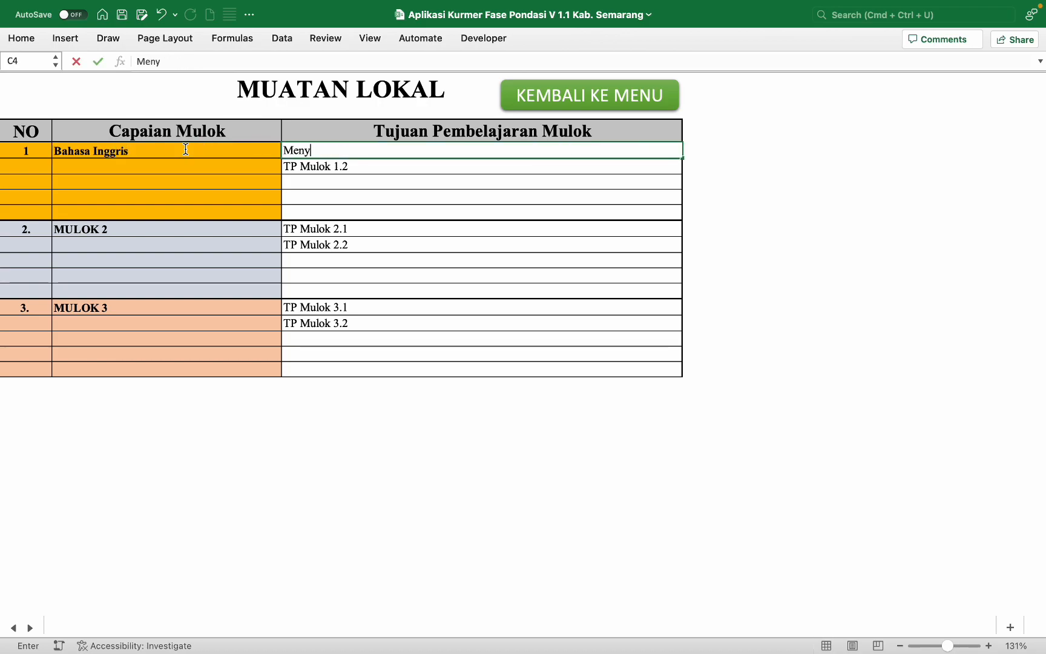
type("ebutkan ang")
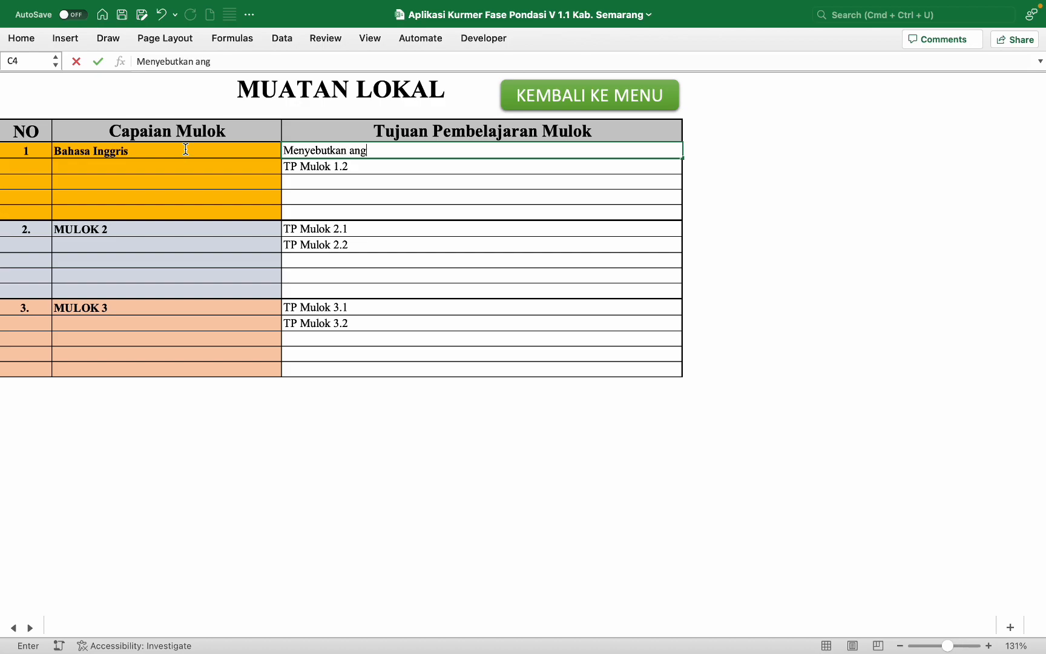
type("ka 1 sampai 10 dengan bahasa Inggris")
key("Return")
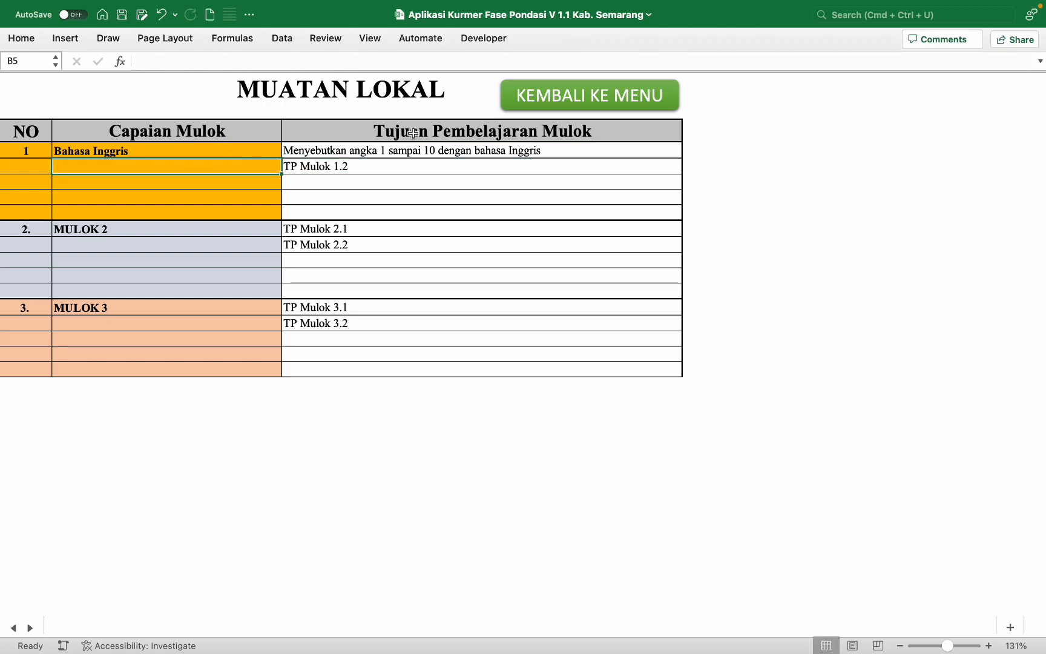
left_click(558, 96)
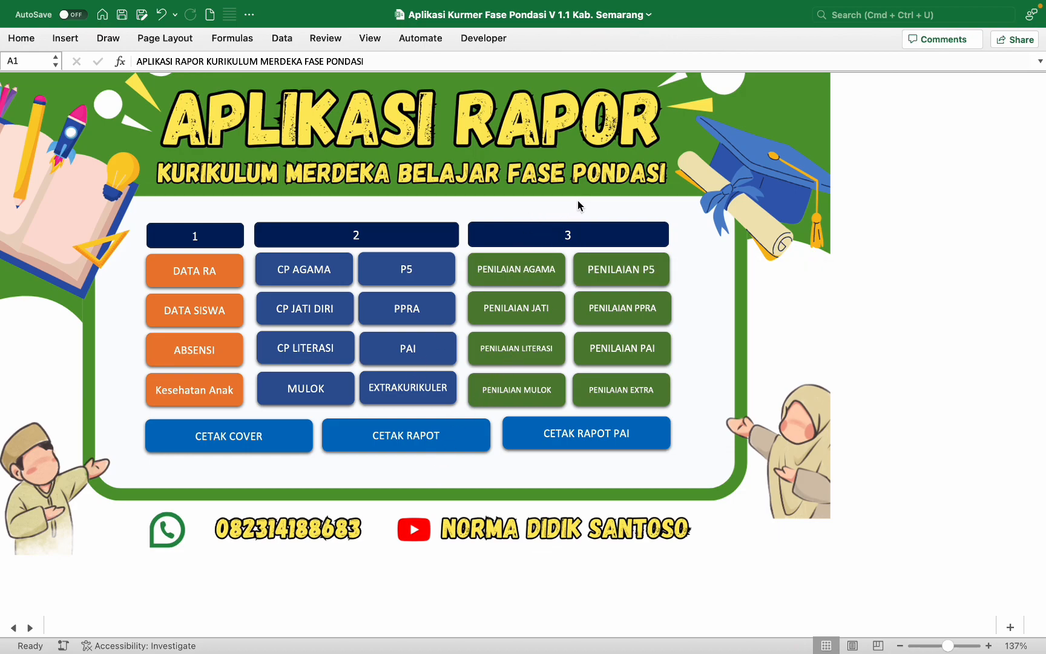
Step: Open the PENILAIAN AGAMA scoring sheet and inspect the five competency headings
left_click(515, 278)
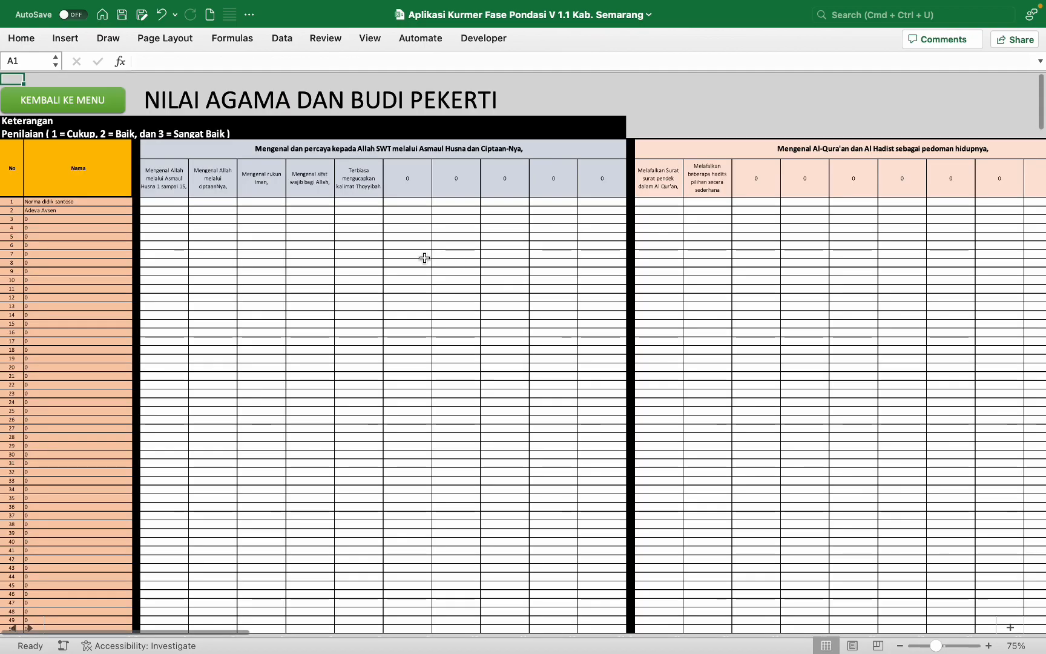
scroll(425, 258, "up", 5)
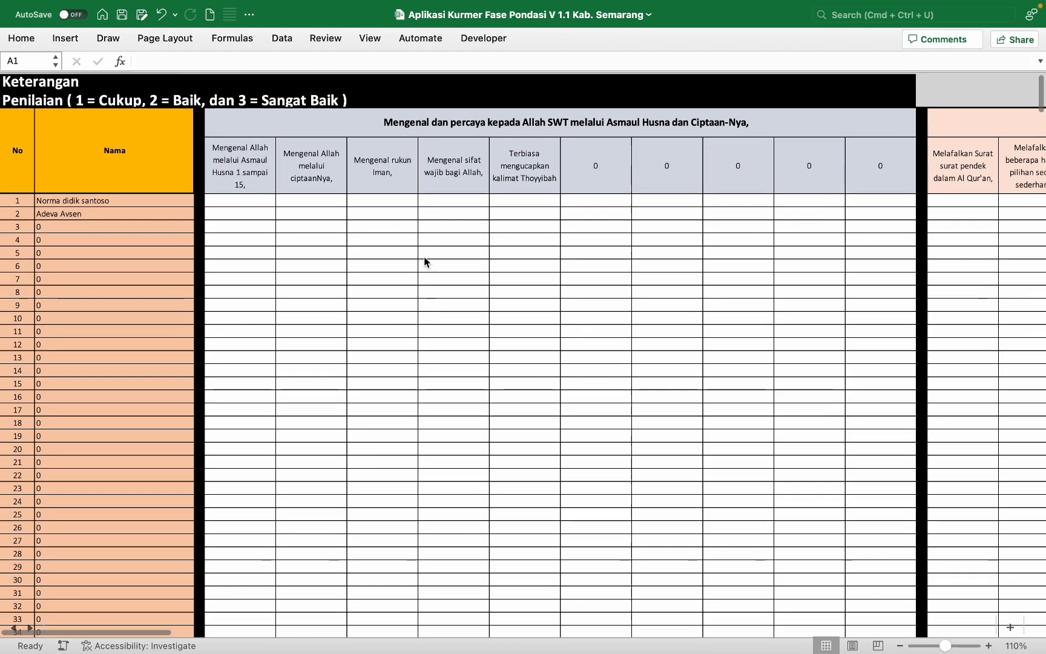
scroll(424, 261, "up", 1)
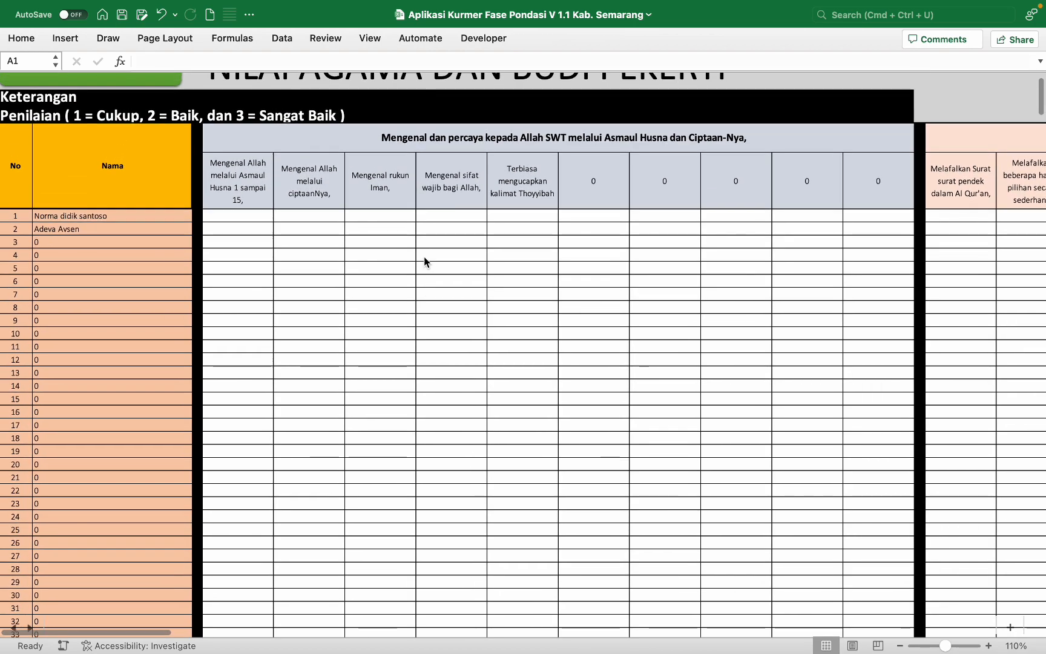
left_click(251, 195)
left_click(311, 194)
left_click(364, 187)
left_click(456, 179)
left_click(514, 176)
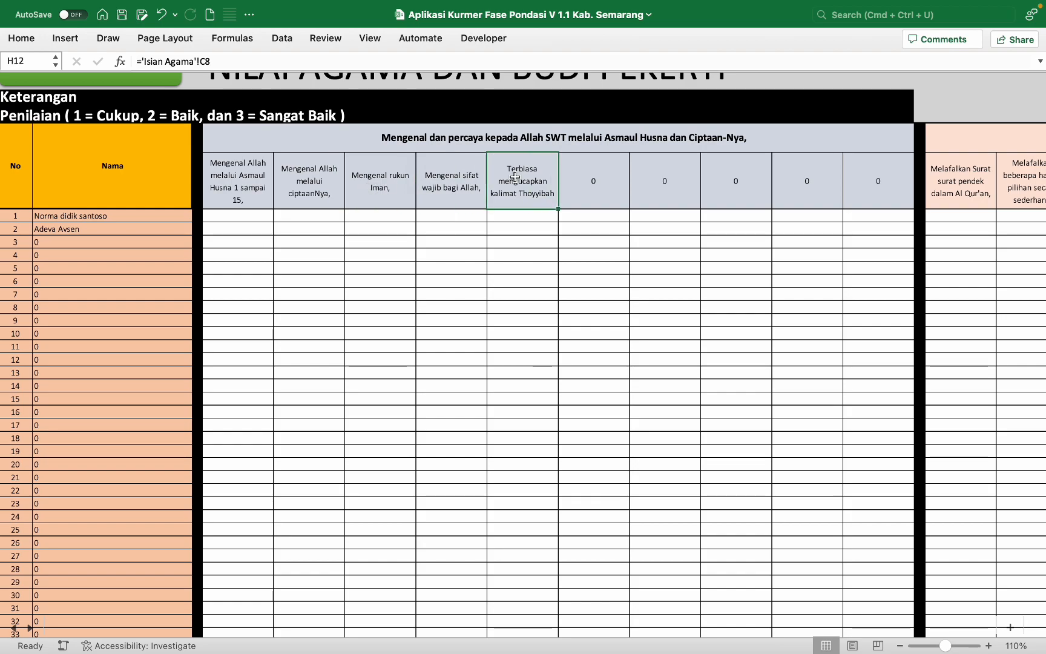
Step: Select the first student's first score cell and recheck the first and fifth headings
scroll(515, 176, "down", 3)
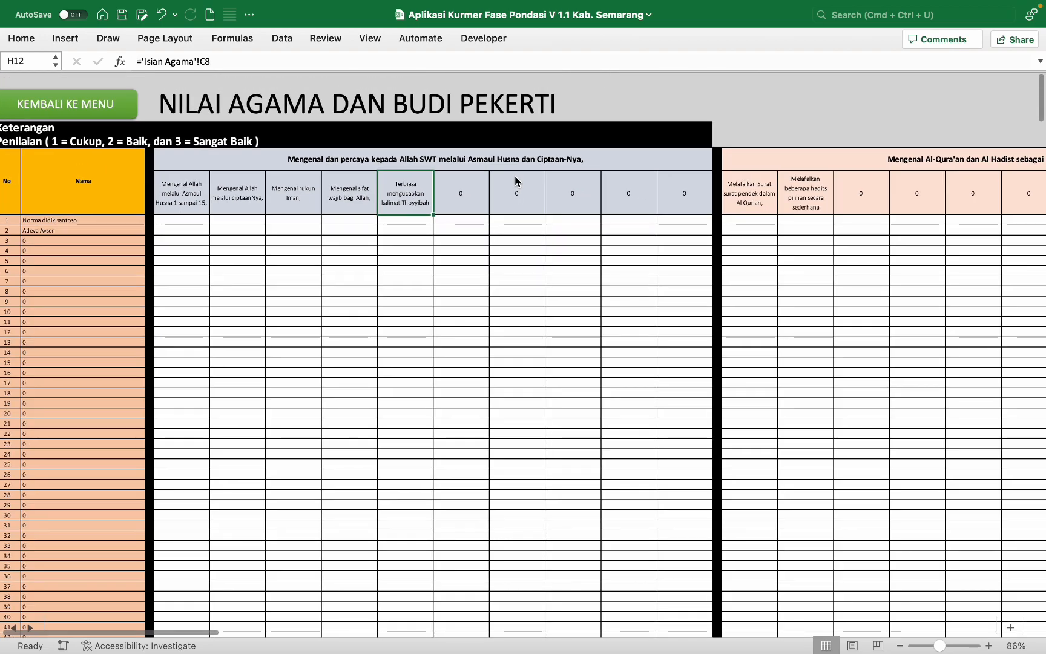
scroll(515, 179, "up", 2)
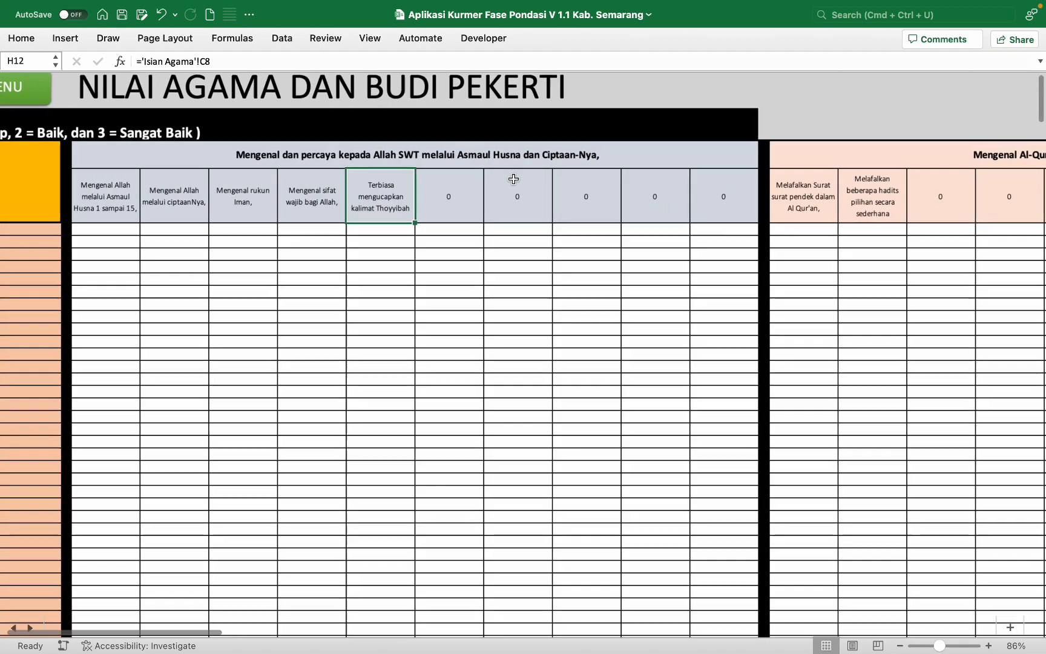
scroll(513, 178, "up", 3)
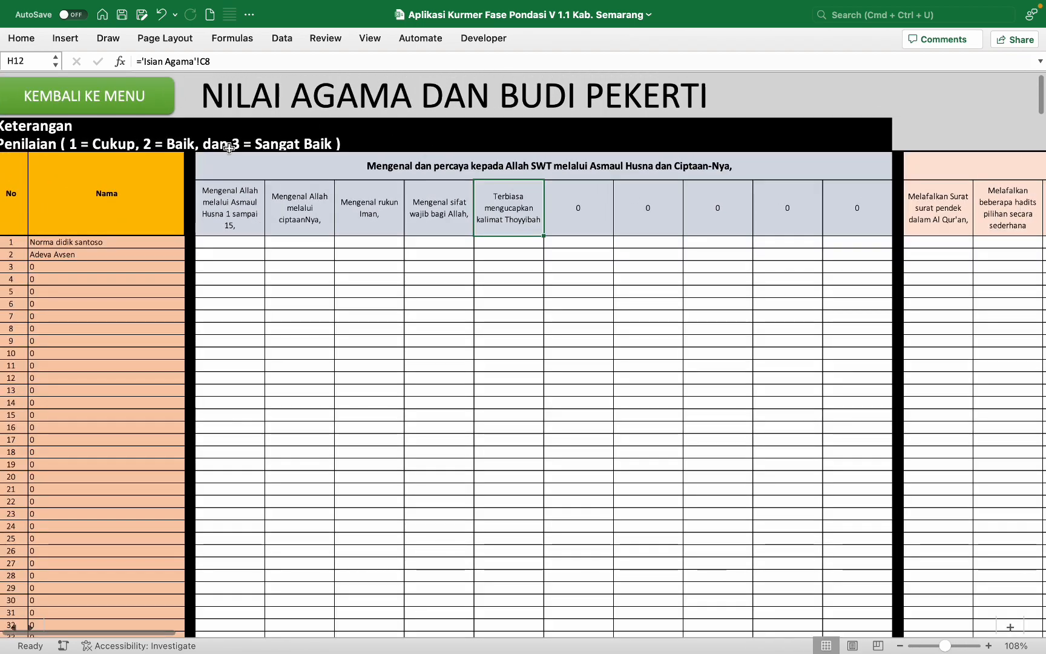
left_click(228, 245)
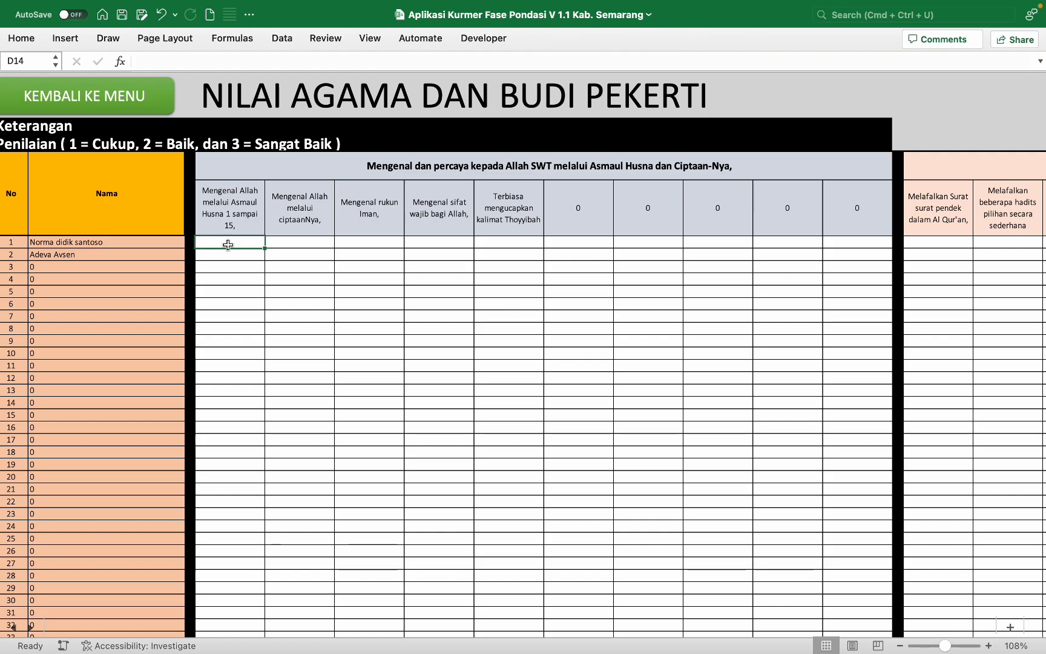
left_click(236, 207)
left_click(532, 204)
Step: Inspect the blank competency headings up to M12, then select the first student's first score cell
left_click(601, 209)
left_click(672, 206)
left_click(735, 203)
left_click(823, 197)
left_click(784, 198)
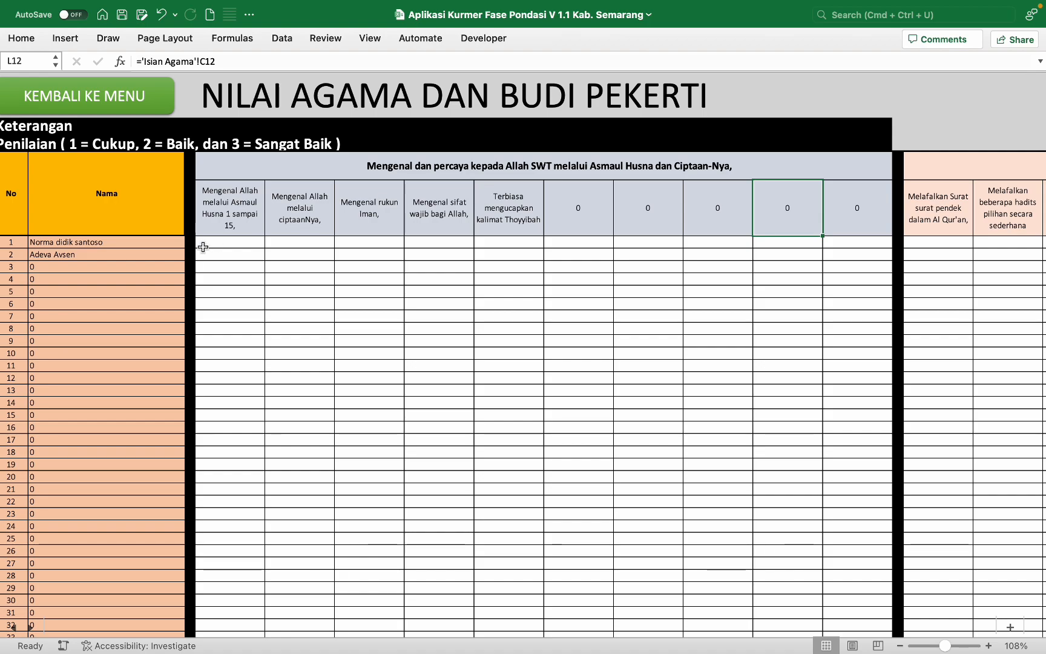
left_click(231, 244)
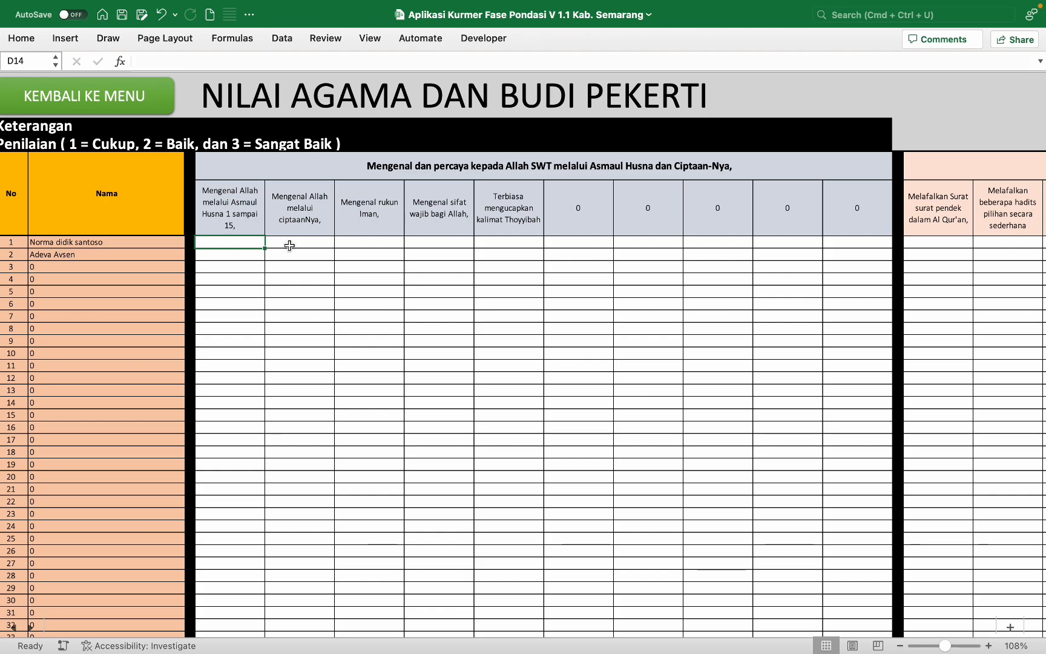
Step: Fill D14:H14 with 2, 3, 3, 2, 1 and D15:H15 with 2, 2, 3, 2, 2
type("2")
key("Return")
type("2")
key("Tab")
left_click(289, 245)
type("3")
key("Tab")
type("3")
key("Tab")
type("2")
key("Tab")
type("1")
key("Return")
type("2")
key("Tab")
type("3")
key("Tab")
type("2")
key("Tab")
type("2")
key("Tab")
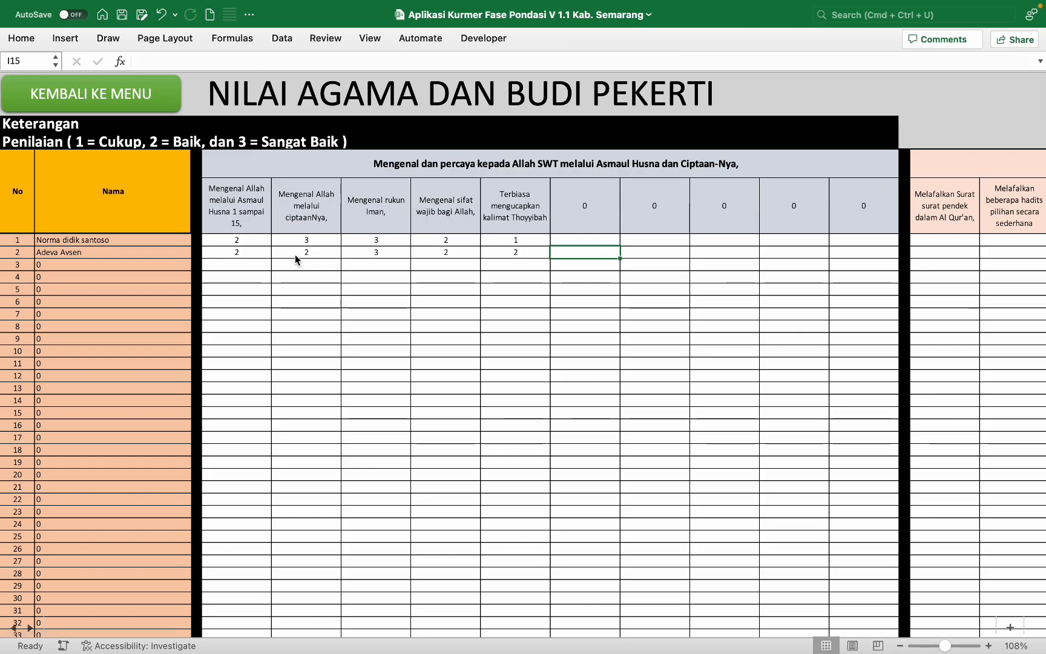
Step: Scroll around the score grid and select cell C14 as the freeze point
scroll(295, 254, "down", 1)
scroll(295, 254, "up", 1)
scroll(294, 255, "down", 2)
scroll(294, 254, "right", 1)
scroll(294, 254, "up", 1)
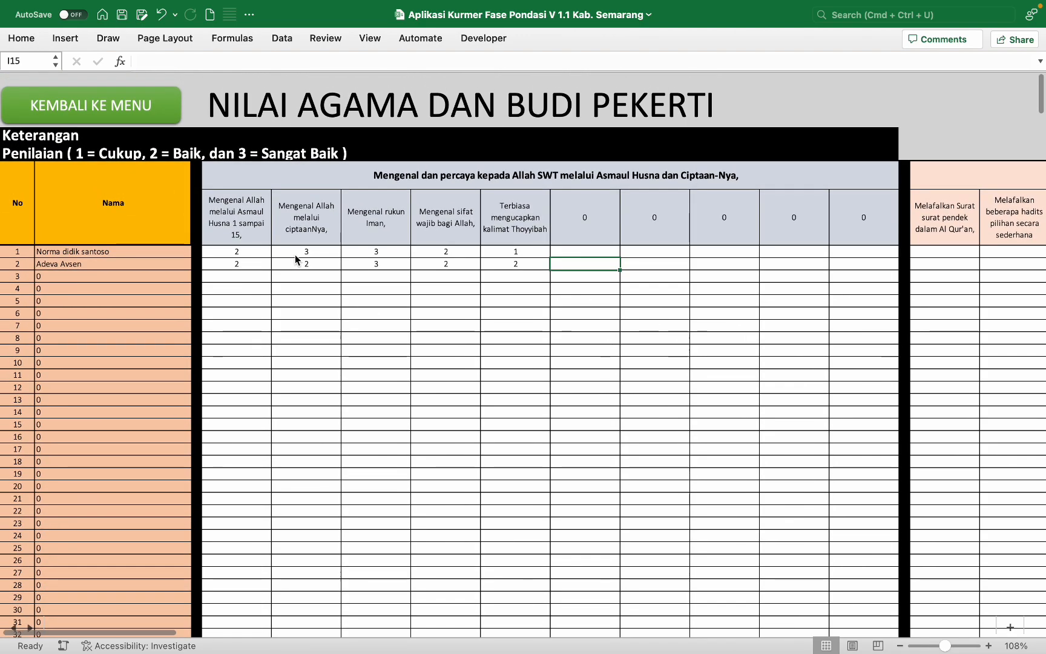
scroll(295, 255, "right", 10)
scroll(295, 255, "left", 10)
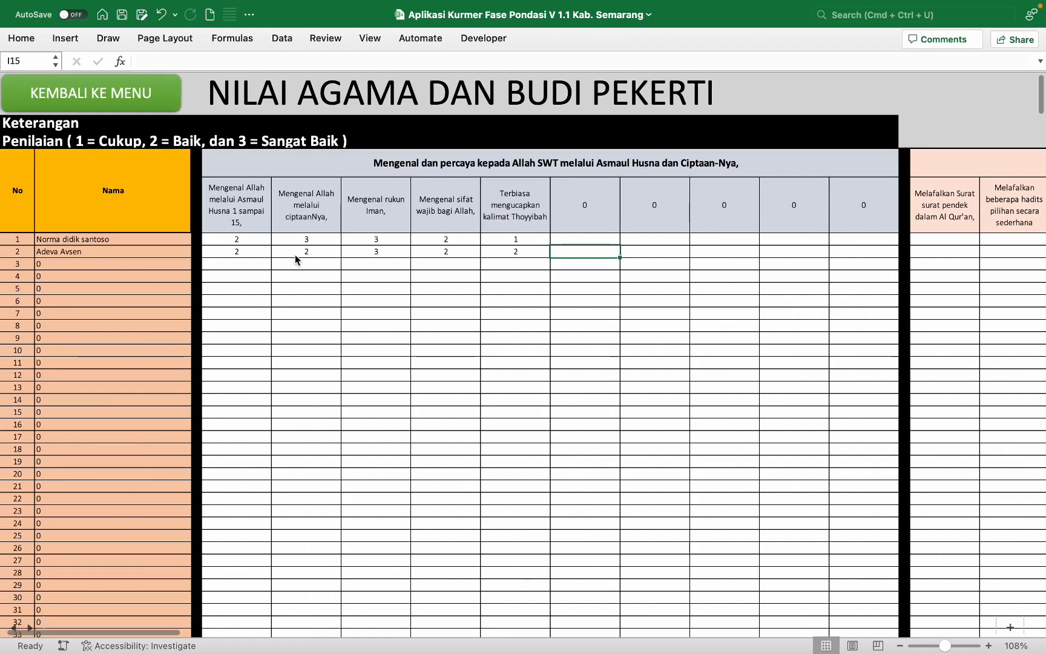
scroll(295, 255, "down", 2)
scroll(295, 254, "up", 2)
scroll(295, 254, "up", 1)
scroll(295, 254, "right", 1)
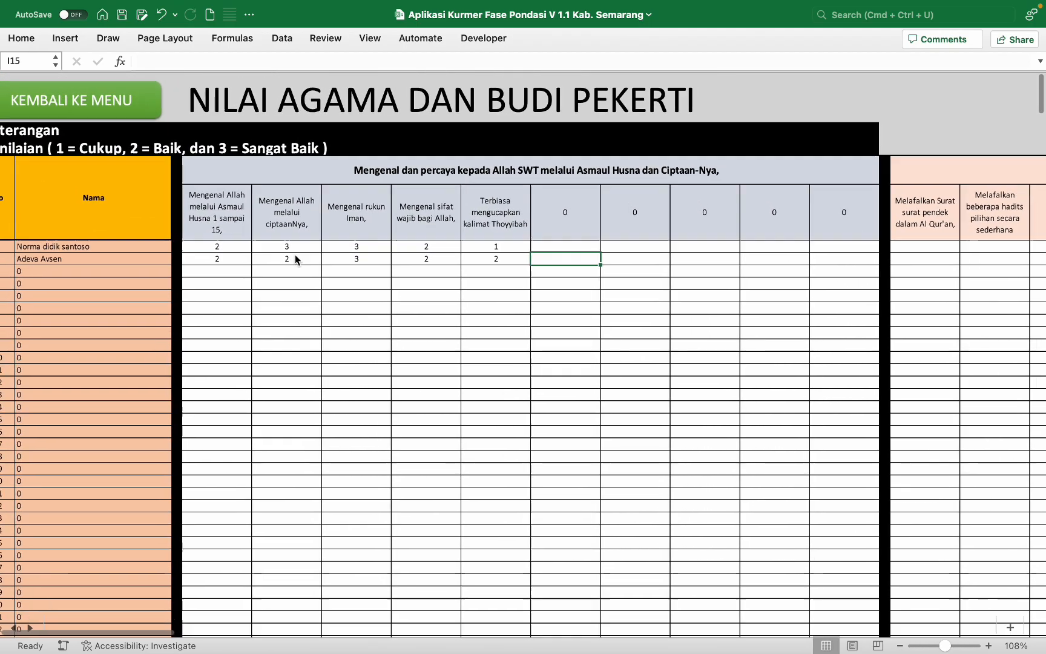
scroll(294, 254, "left", 1)
scroll(295, 254, "down", 1)
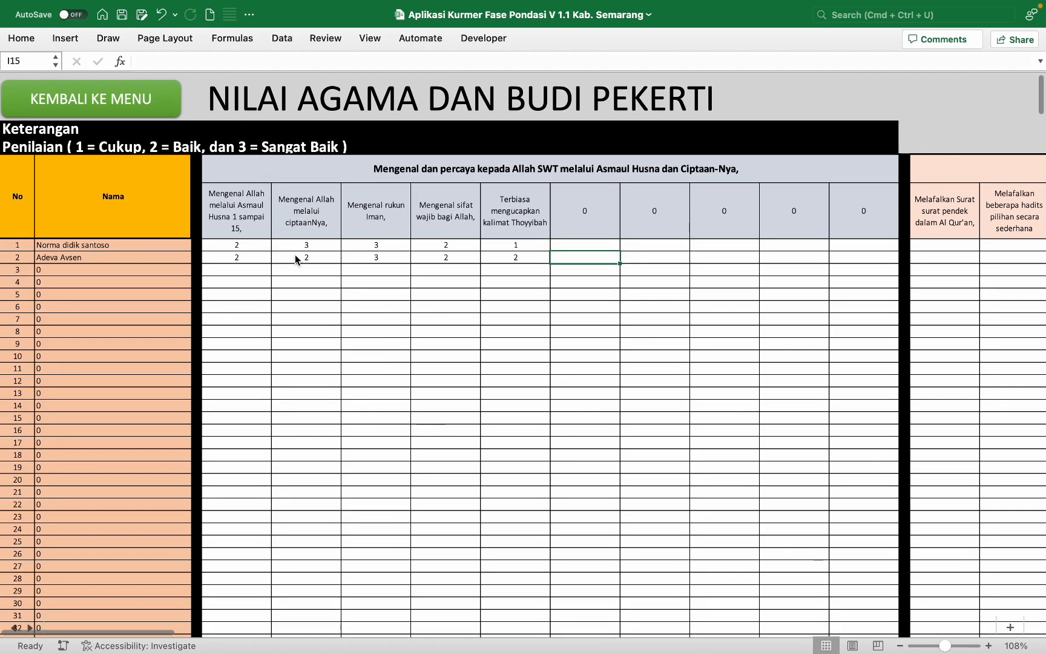
scroll(295, 254, "down", 2)
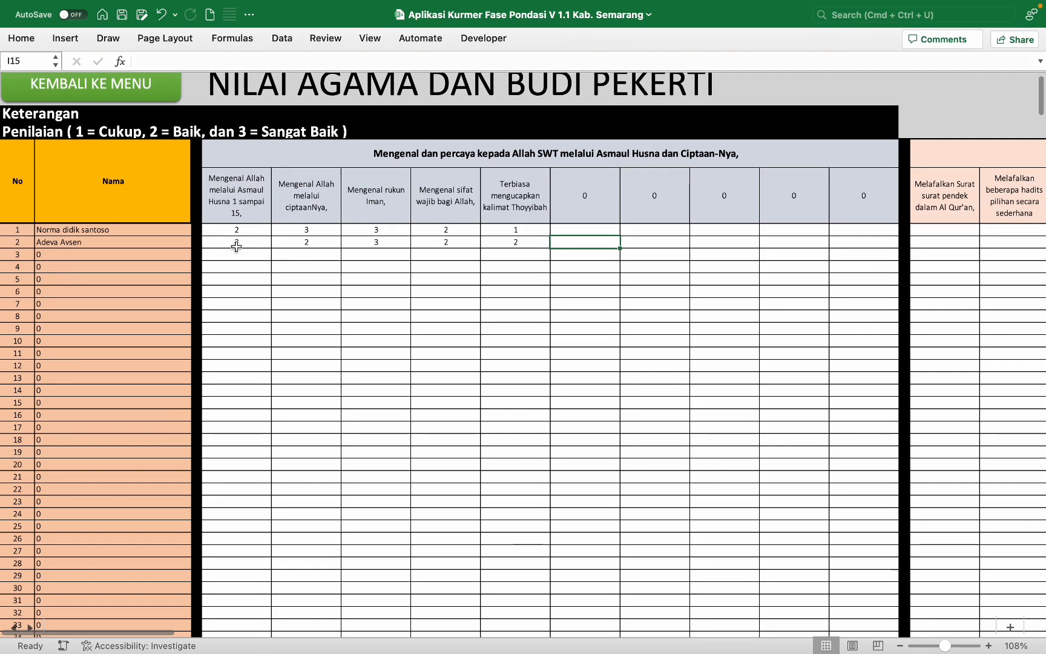
left_click(196, 229)
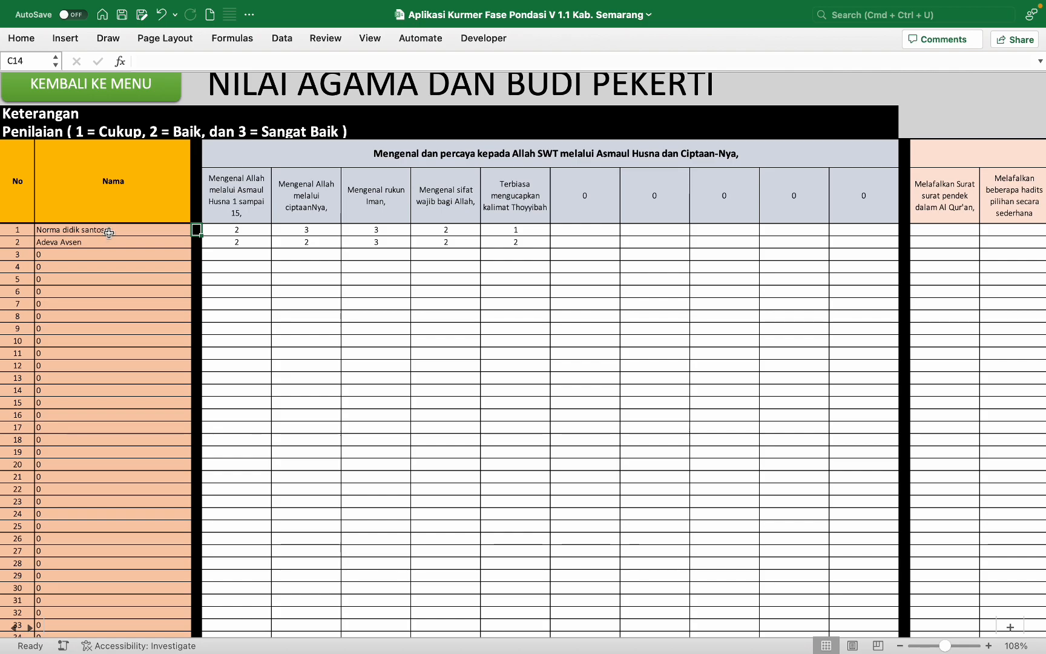
Step: Freeze panes at C14 from the View ribbon, then scroll sideways to confirm names stay fixed
left_click(370, 38)
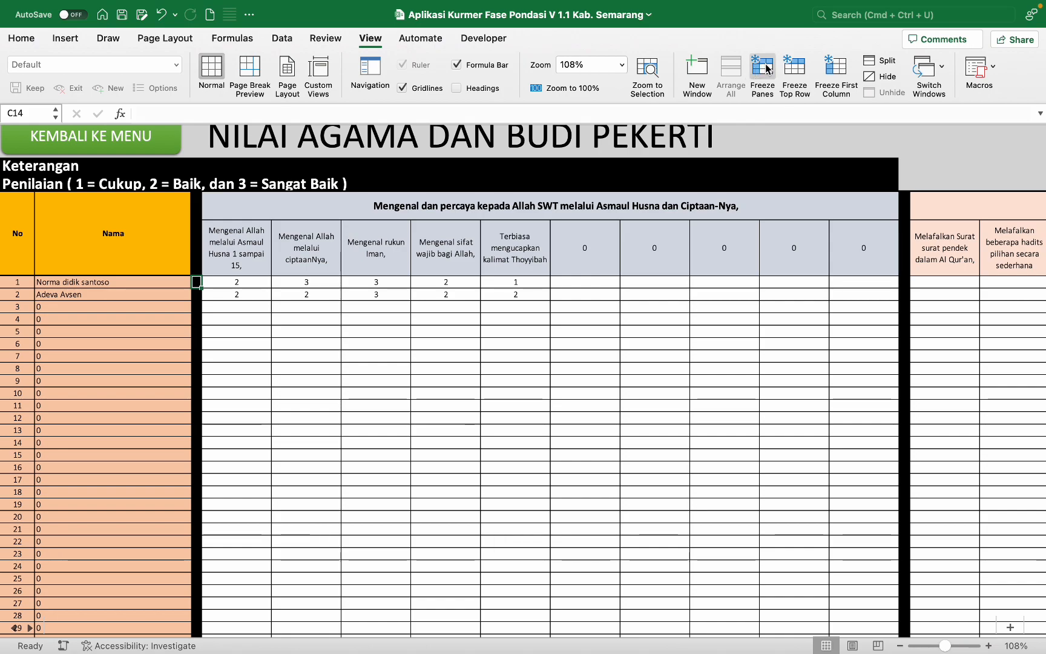
left_click(763, 68)
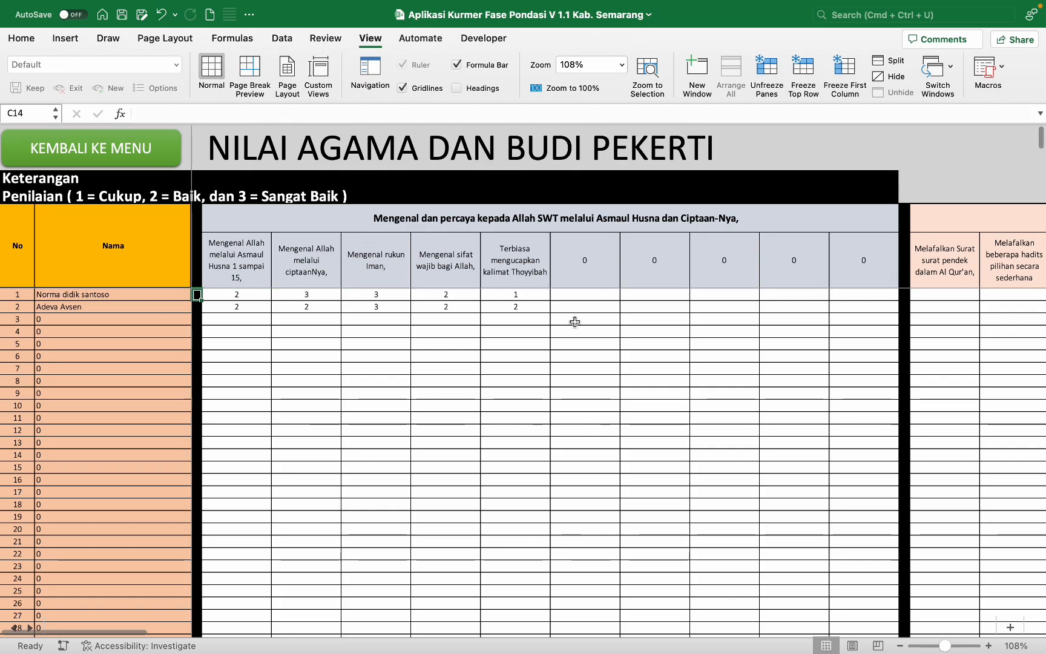
scroll(525, 417, "right", 10)
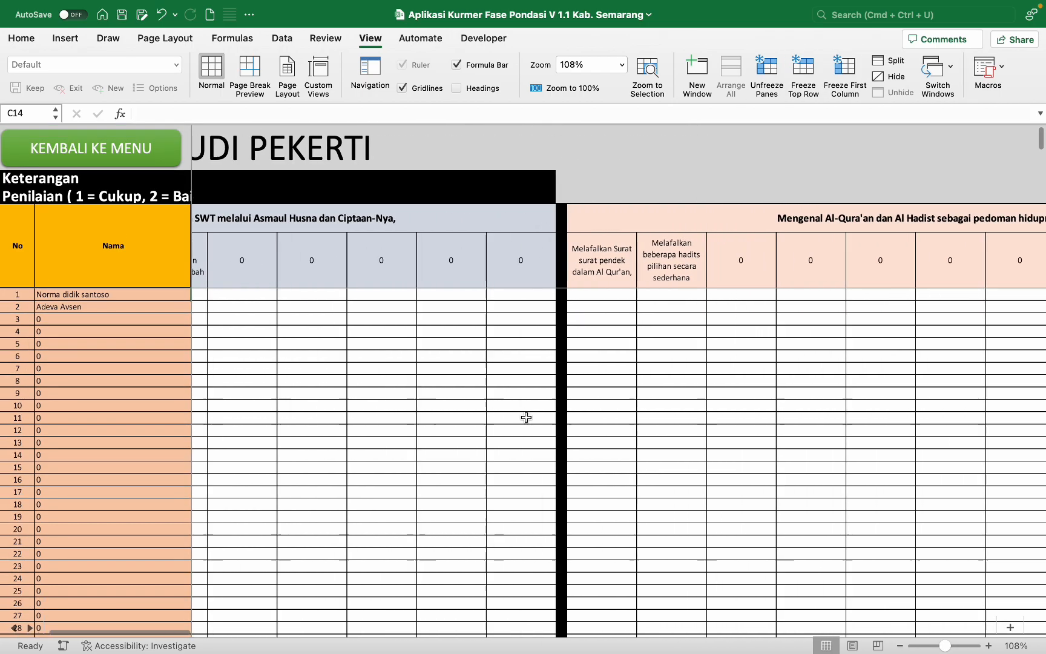
scroll(526, 417, "left", 10)
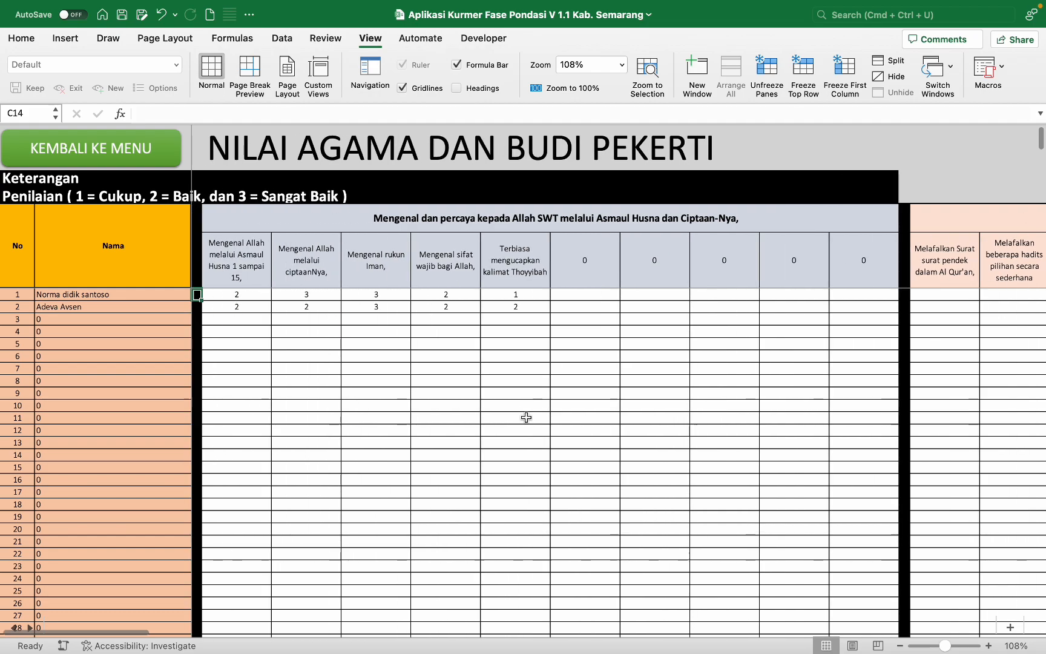
scroll(526, 417, "right", 5)
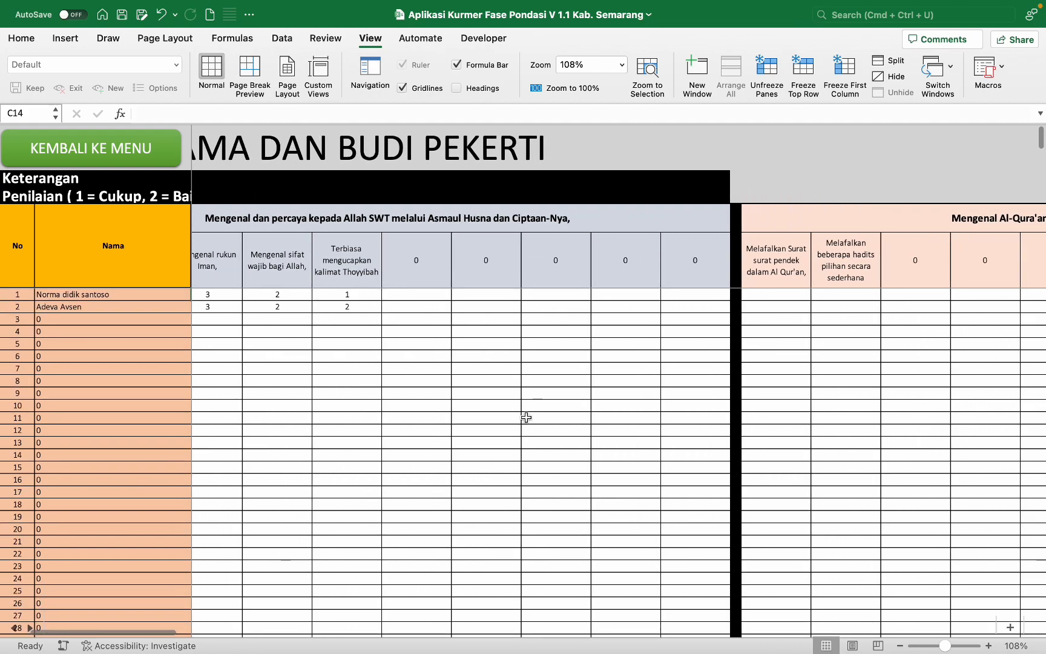
scroll(526, 417, "left", 5)
left_click(232, 298)
Step: Fill the first-indicator column down to student 8 with 3, 1, 2, 3, 3, 1, 2 and check it
key("Down")
type("3")
key("Return")
type("1")
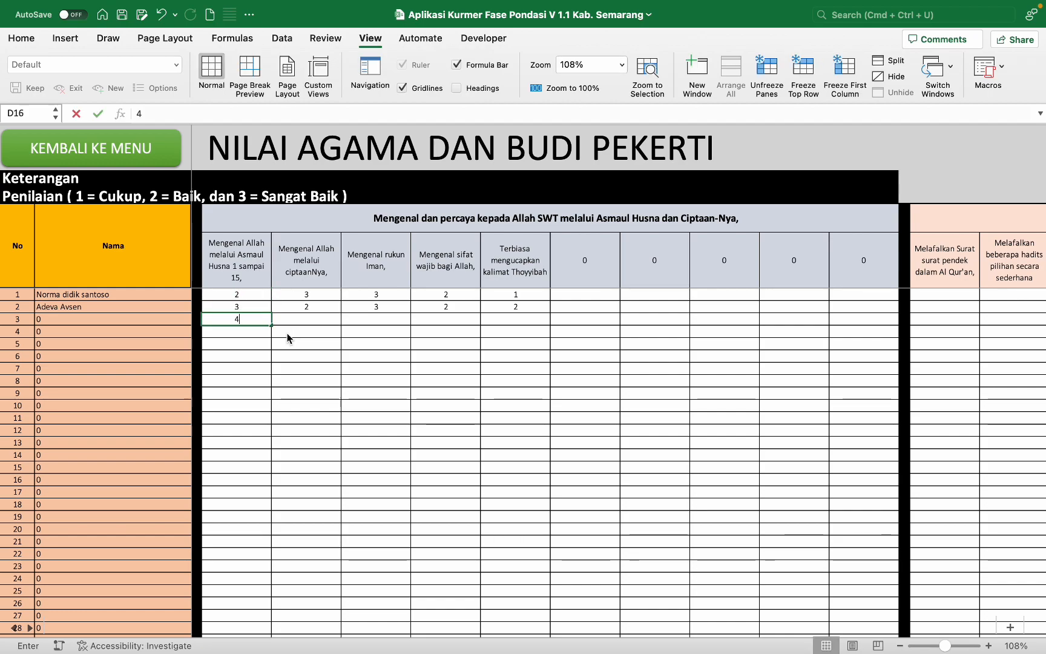
key("Return")
type("2")
key("Return")
type("3")
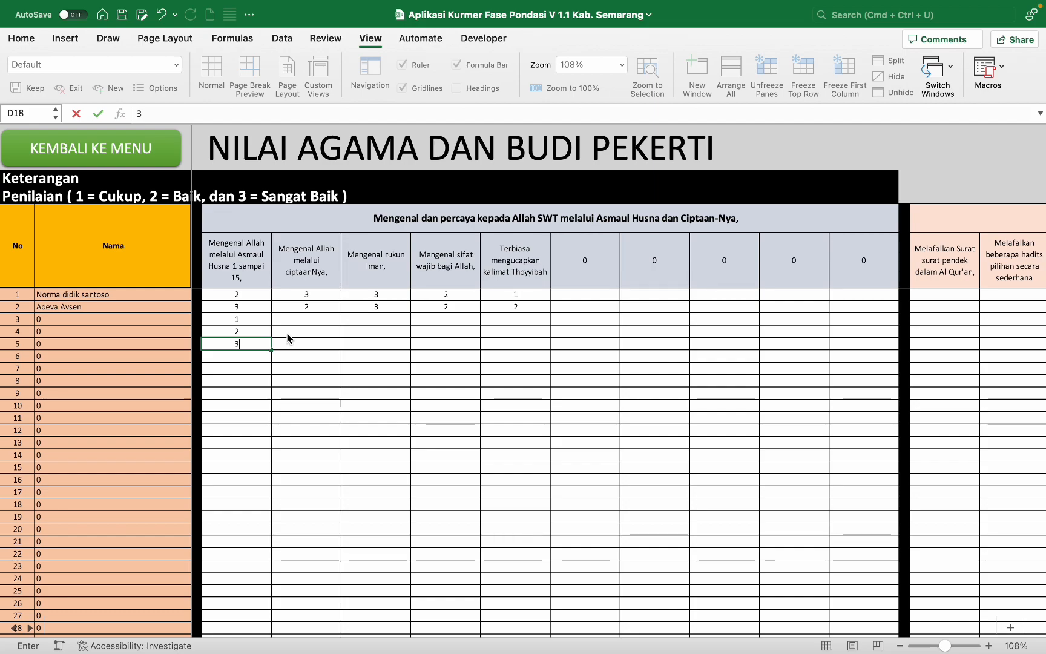
key("Return")
type("3")
key("Return")
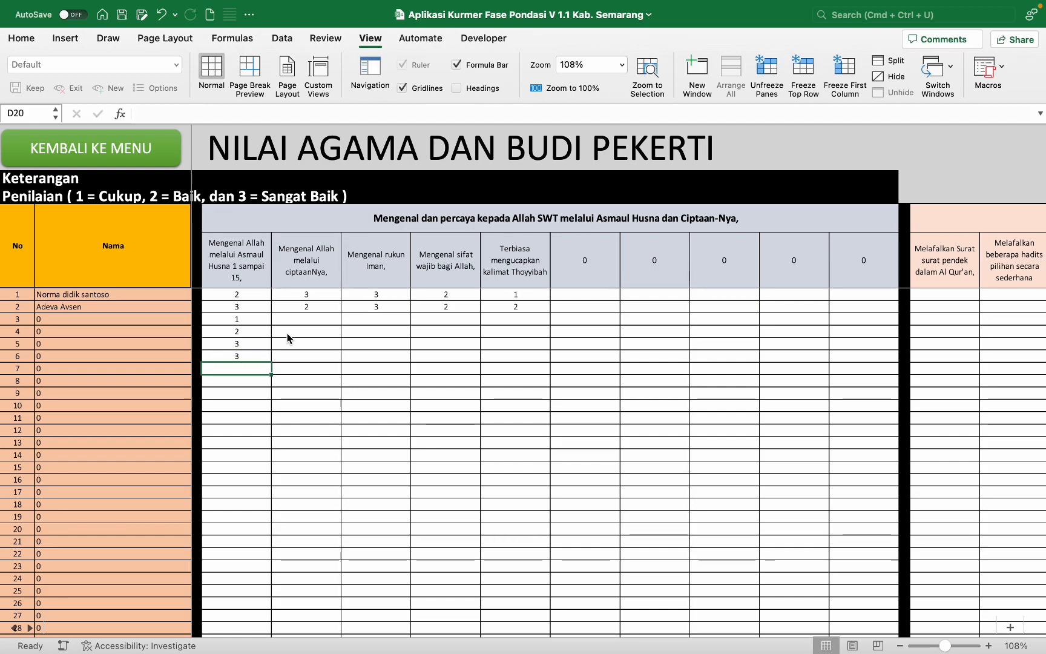
type("1")
key("Return")
type("2")
key("Return")
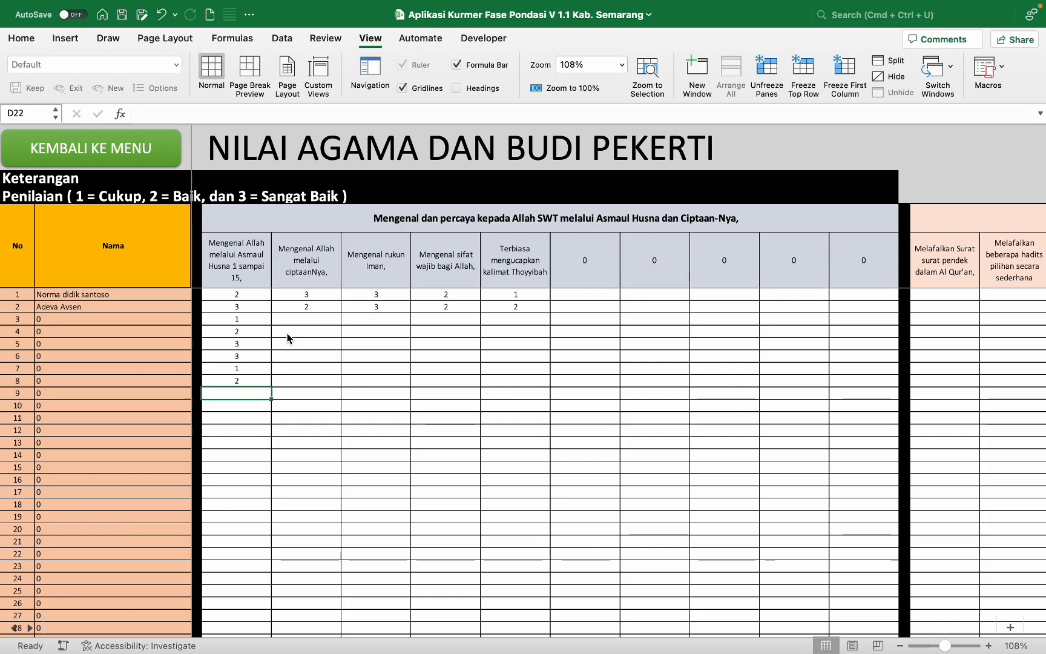
left_click(261, 316)
left_click_drag(235, 315, 242, 404)
scroll(411, 355, "right", 10)
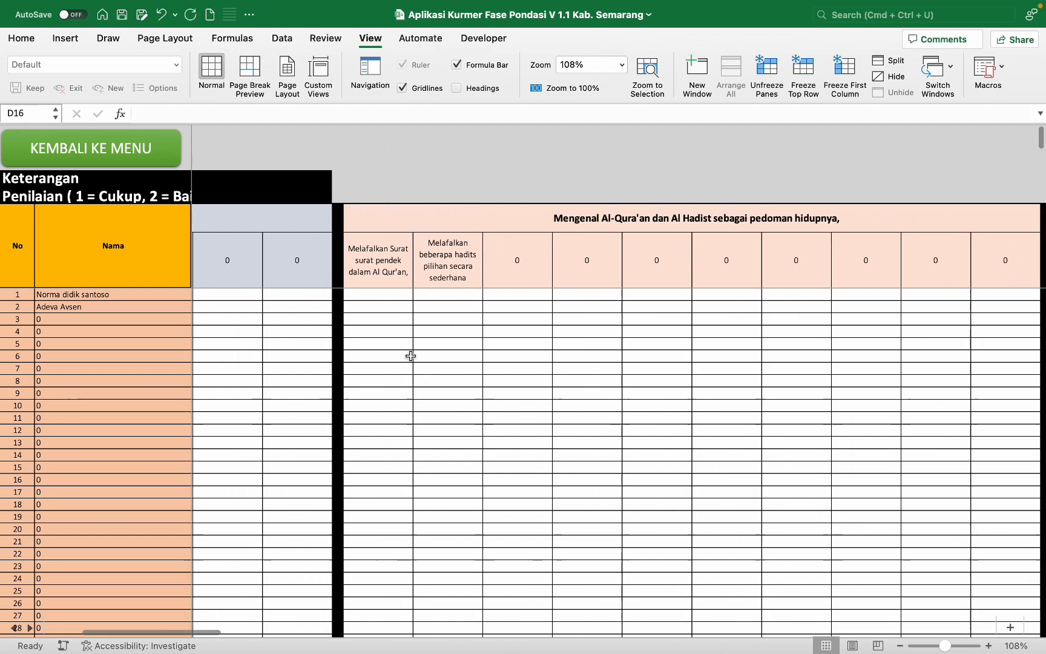
Step: Enter the Al-Qur'an recitation scores: 2, 2 for student 1 and 3, 3 for student 2
left_click(328, 295)
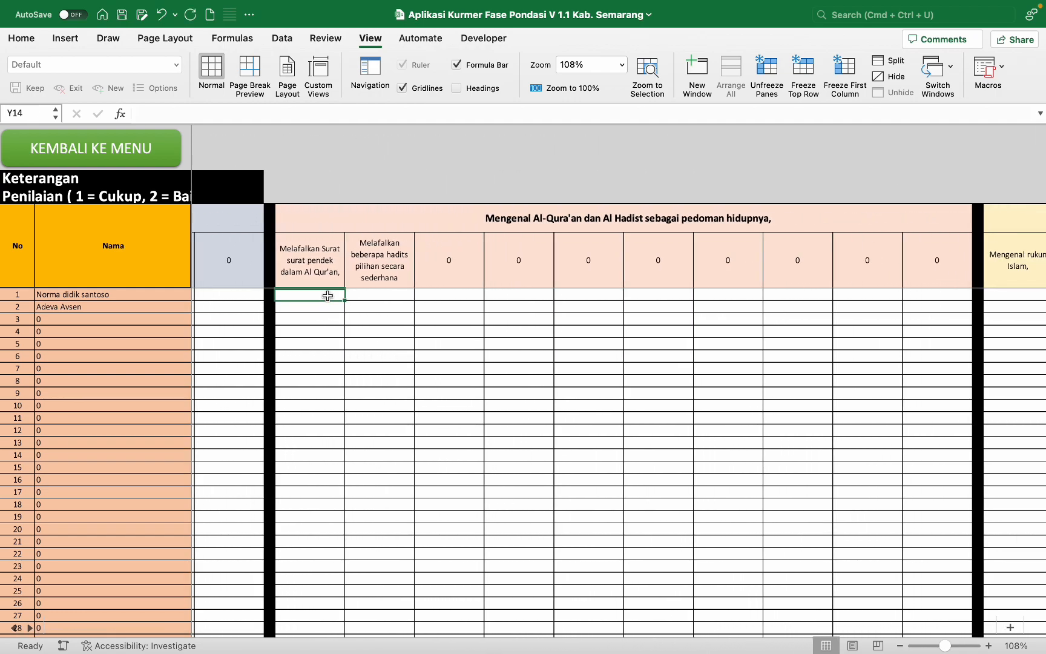
type("2")
key("Tab")
type("2")
key("Return")
type("3")
key("Tab")
type("3")
key("Tab")
key("Tab")
scroll(328, 295, "right", 6)
Step: Enter both students' Mengenal rukun Islam (ibadah) scores, starting 2, 2, 1, 2 for student 1
left_click(619, 297)
key("2")
key("Tab")
key("2")
key("Tab")
key("2")
key("Tab")
key("2")
key("Tab")
type("1")
key("Tab")
key("2")
key("Tab")
left_click(602, 306)
key("3")
key("Tab")
key("3")
Step: Enter the akhlak karimah scores: 2, 2, 3 for student 1 and 2, 3 for student 2
key("Tab")
key("2")
key("Tab")
key("1")
key("Tab")
key("1")
key("Tab")
key("2")
Step: Enter both students' Mengenal 25 Rasul scores, fixing an accidental extra digit for student 2
key("Tab")
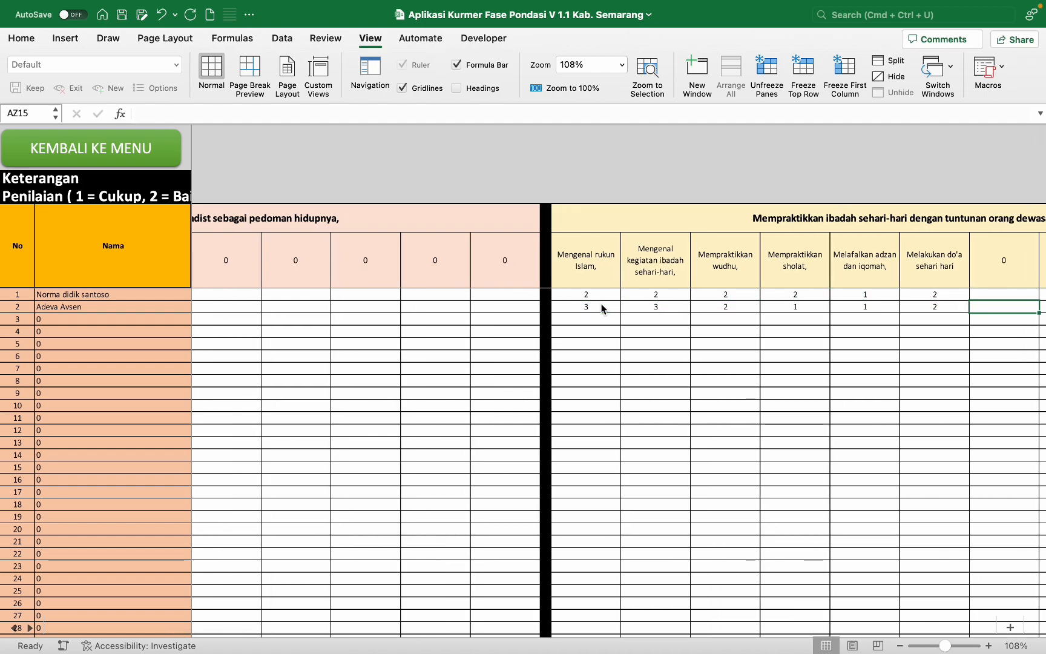
scroll(602, 307, "right", 8)
left_click(593, 295)
type("2")
key("Tab")
type("2")
key("Tab")
type("3")
key("Tab")
left_click(591, 305)
type("2")
key("Tab")
type("3")
key("Tab")
type("3")
key("Tab")
scroll(593, 303, "right", 9)
left_click(730, 295)
type("2")
key("Tab")
type("3")
key("Tab")
type("3")
key("Tab")
key("Return")
type("11")
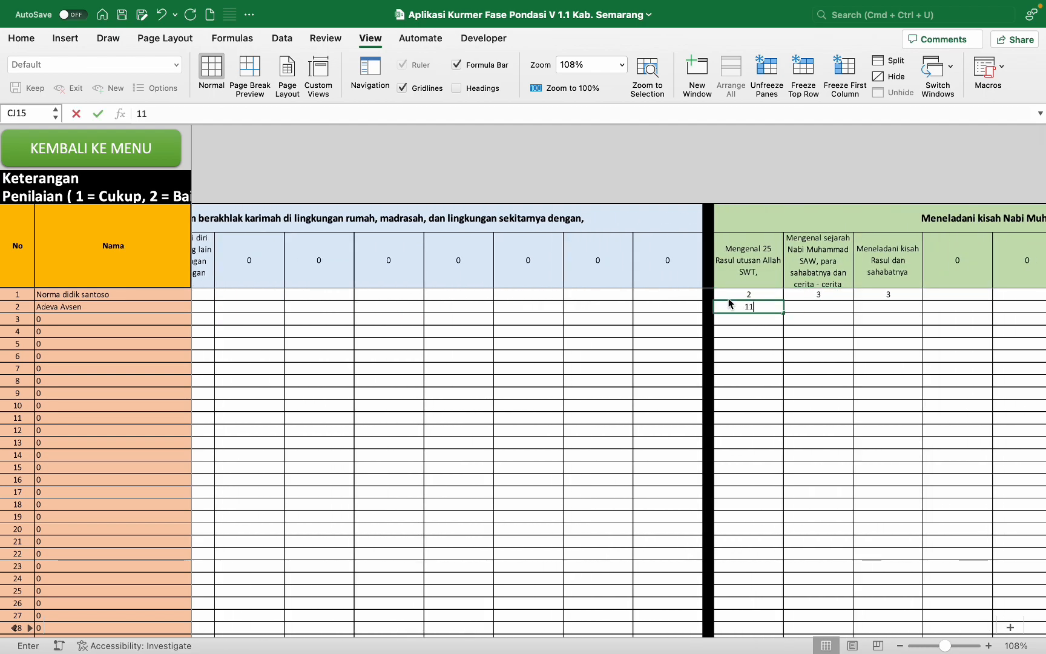
key("BackSpace")
key("Tab")
type("2")
key("Tab")
type("3")
key("Tab")
scroll(728, 304, "right", 8)
Step: Enter the Bahasa Arab huruf hijaiyah scores: 2, 3, 3 and 1, 1, 2
left_click(659, 295)
type("2\t3\t3")
key("Return")
type("1\t1\t2")
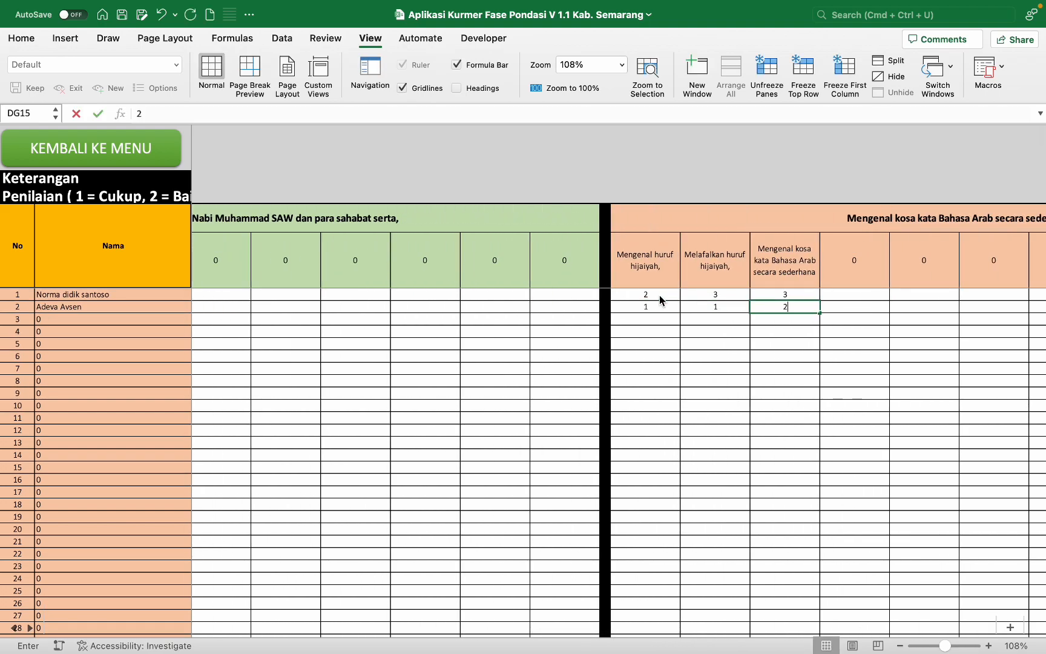
key("Tab")
scroll(658, 294, "right", 10)
Step: Enter both students' cleanliness scores, including 1, 1, 2 for student 2
left_click(360, 295)
type("3")
key("Tab")
type("3")
key("Tab")
type("2")
key("Tab")
type("3")
key("Return")
type("3")
key("Tab")
type("1\t1\t2")
key("Tab")
scroll(360, 296, "right", 10)
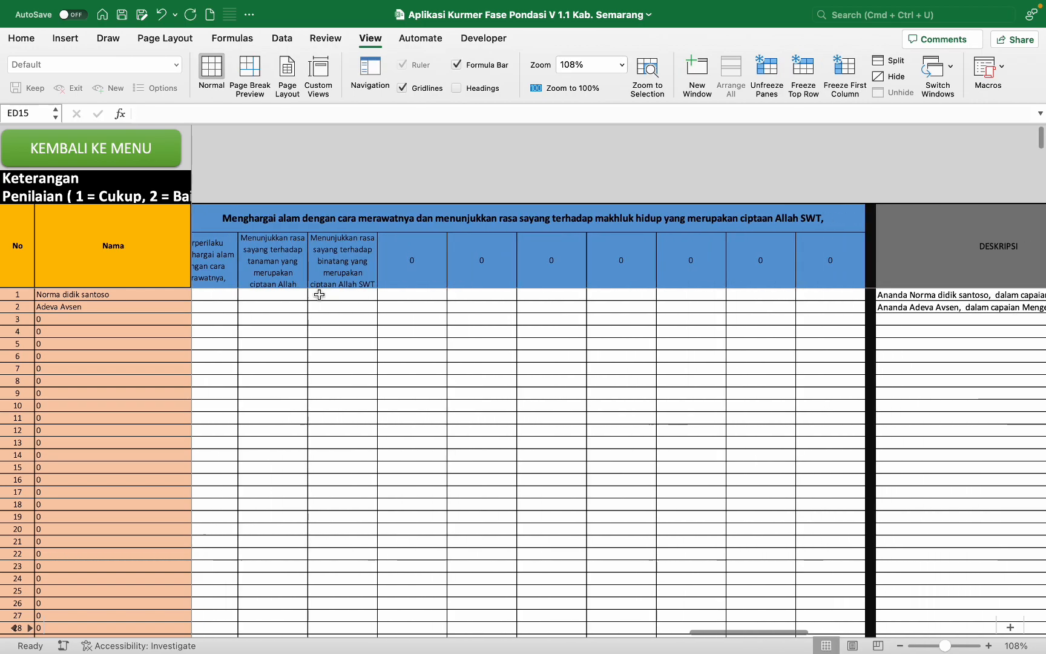
Step: Enter the Menghargai alam scores: 2, 3, 3 for student 1 and 1, 1, 2 for student 2
left_click(224, 295)
type("2\t3\t3")
key("Return")
type("1\t1")
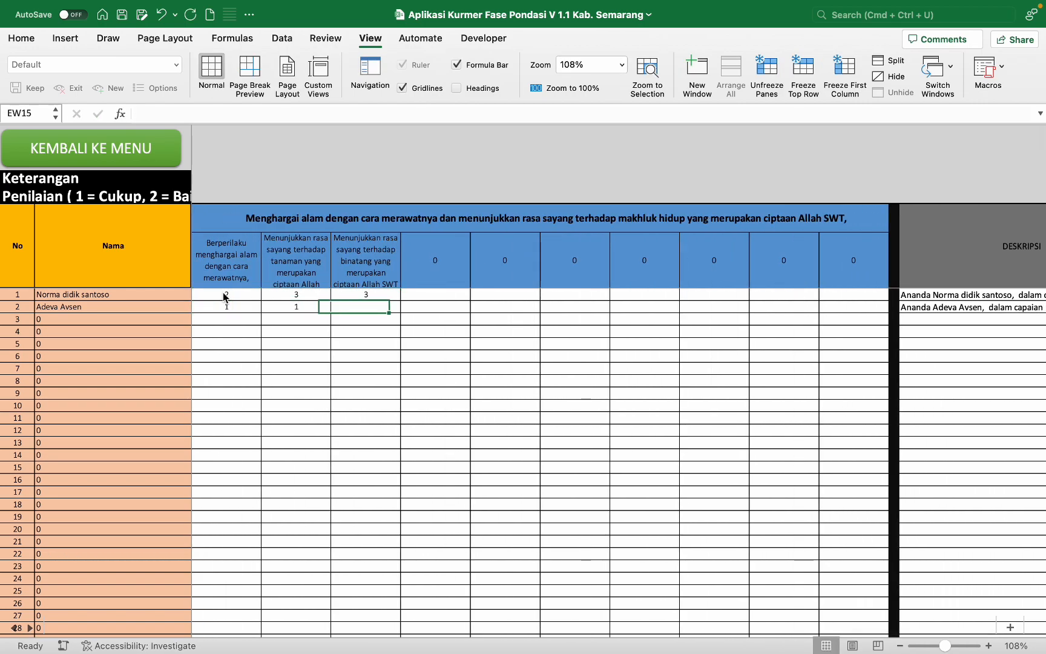
scroll(224, 294, "right", 5)
key("Tab")
scroll(223, 295, "right", 3)
type("2")
scroll(223, 295, "left", 3)
Step: Inspect the DESKRIPSI formula for both students, then return via KEMBALI KE MENU
left_click(566, 169)
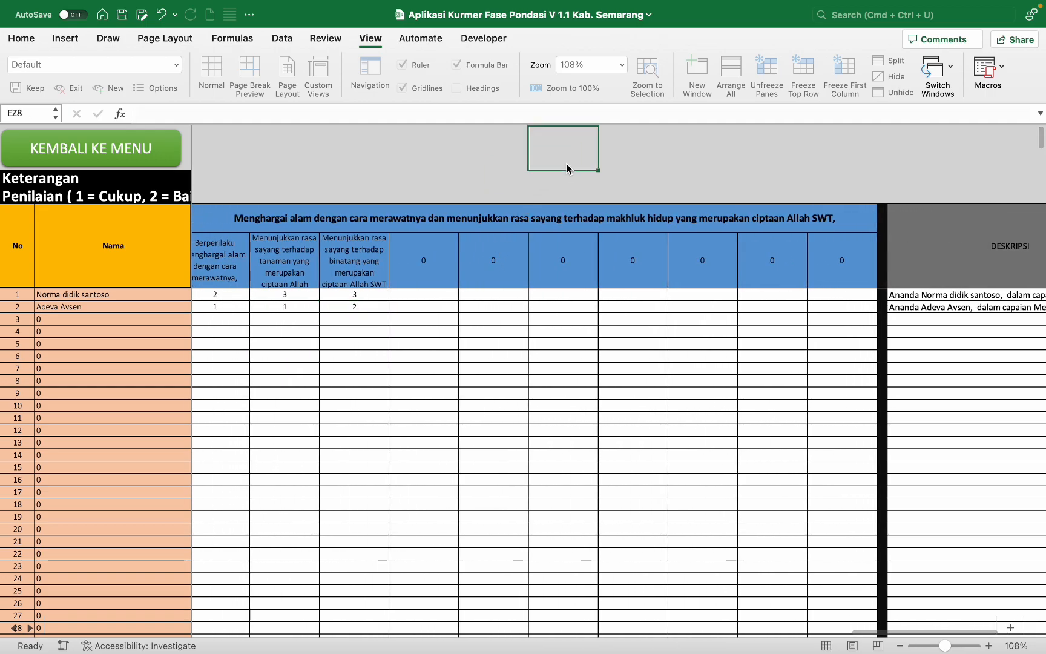
scroll(496, 266, "left", 5)
scroll(496, 266, "right", 12)
scroll(496, 267, "left", 6)
scroll(497, 266, "right", 7)
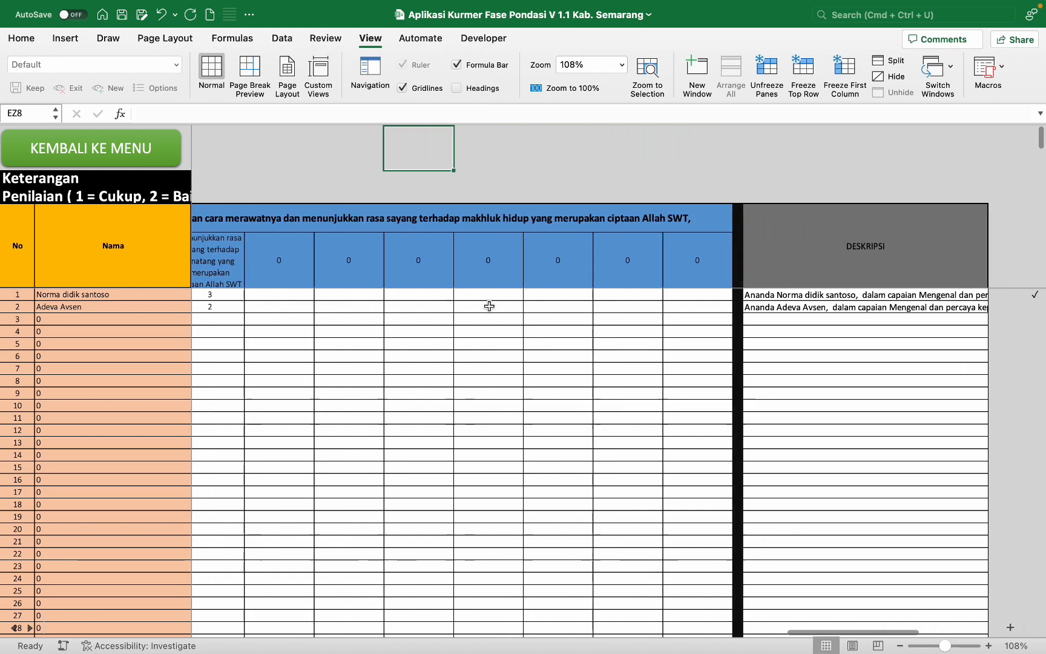
scroll(488, 306, "right", 3)
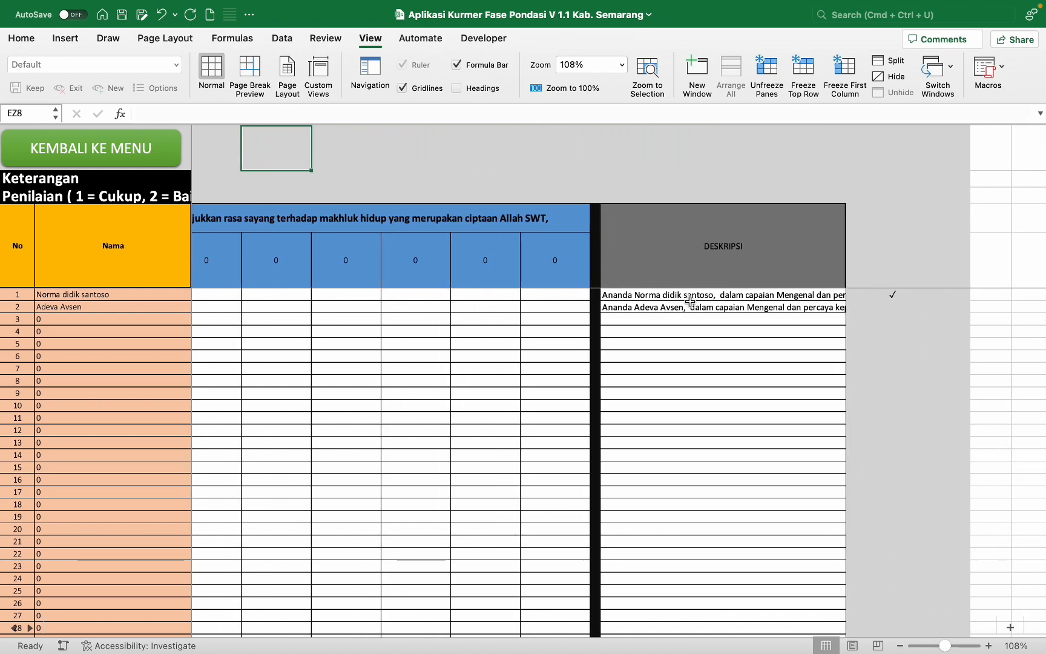
left_click(689, 297)
scroll(689, 307, "left", 10)
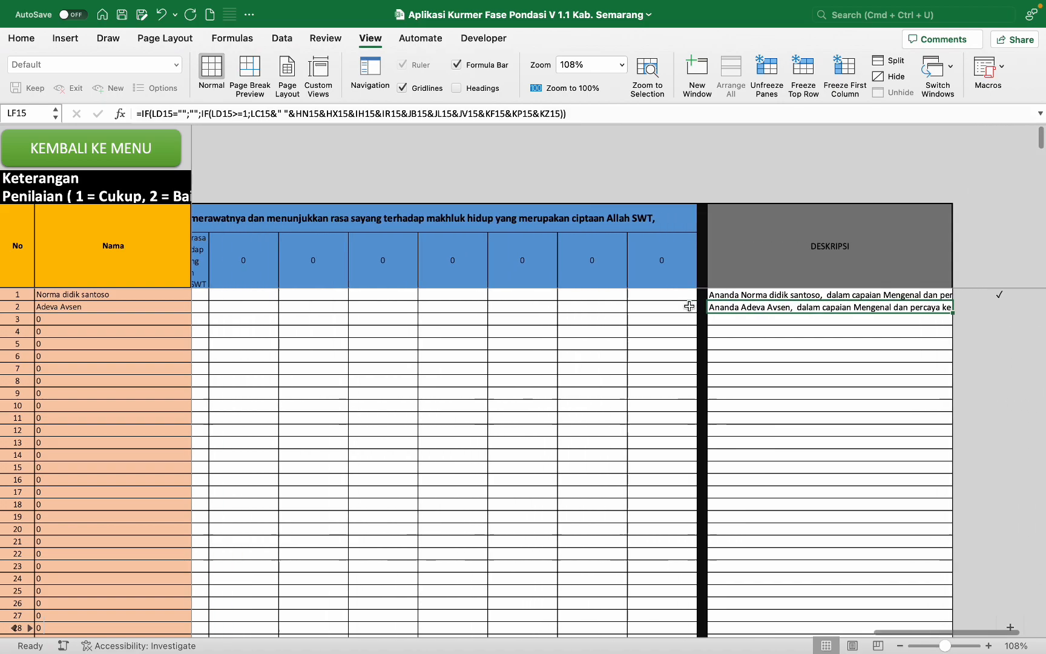
scroll(689, 306, "right", 10)
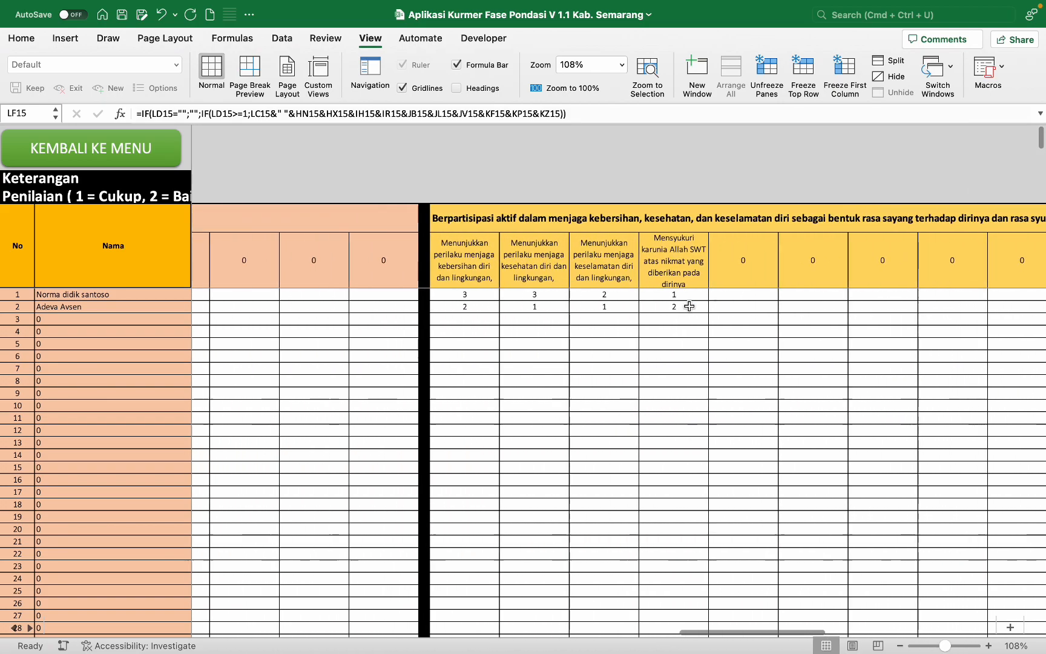
scroll(689, 306, "left", 5)
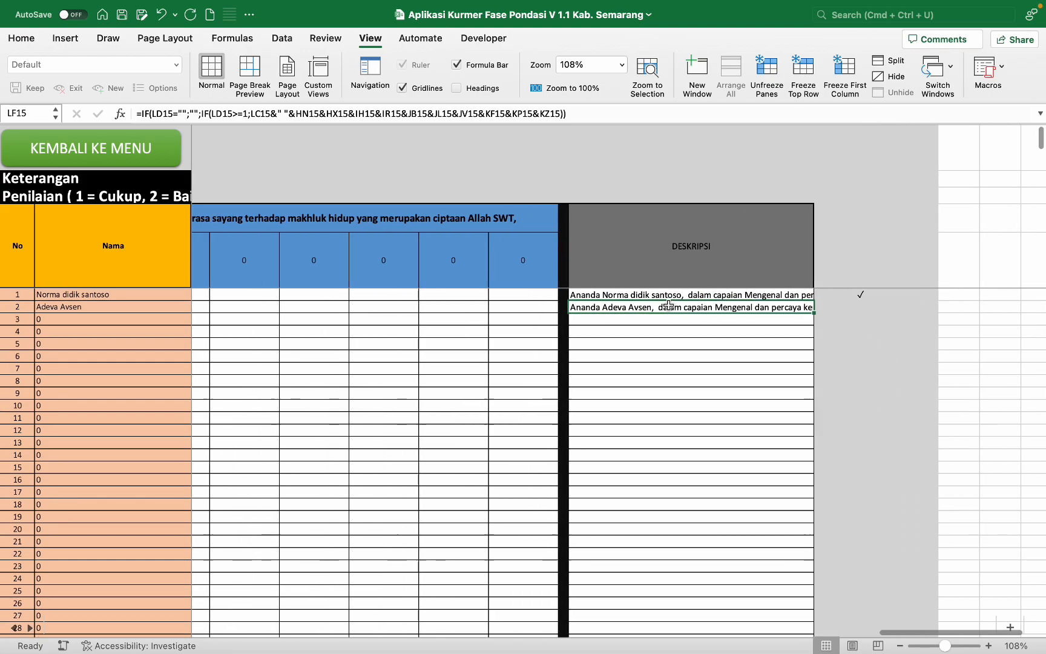
left_click(157, 164)
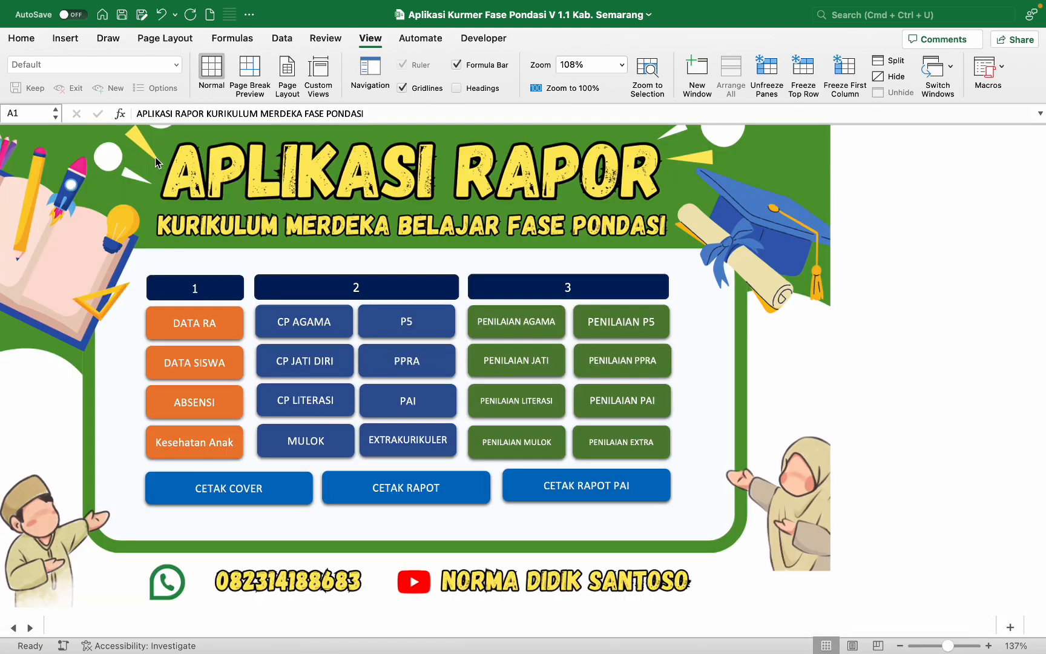
left_click(520, 359)
scroll(520, 362, "right", 5)
scroll(520, 365, "right", 10)
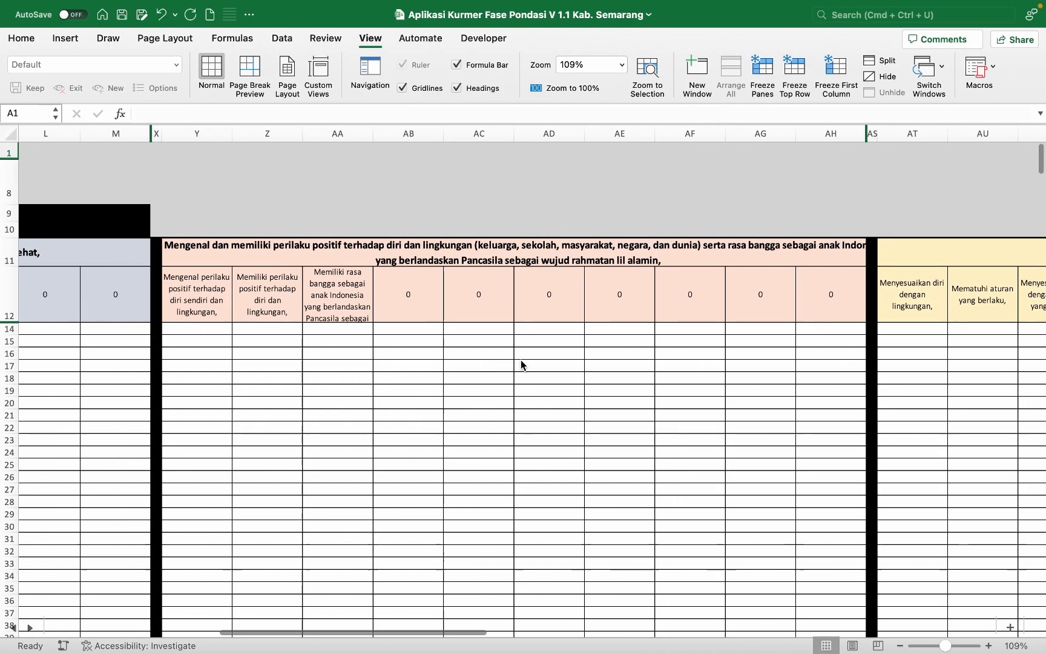
scroll(521, 364, "right", 10)
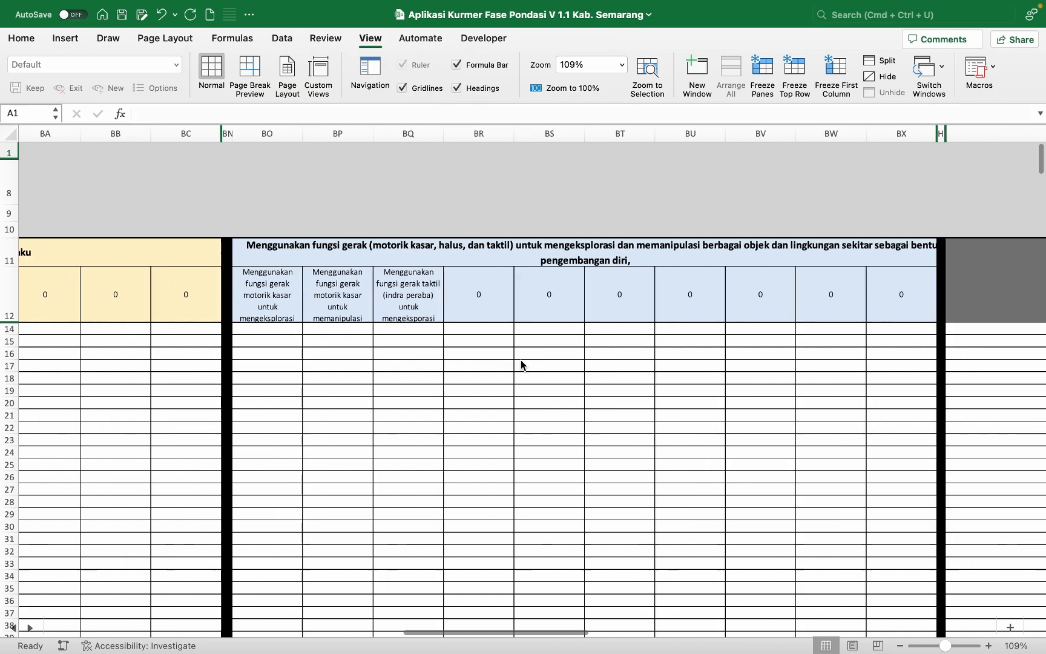
scroll(520, 361, "left", 15)
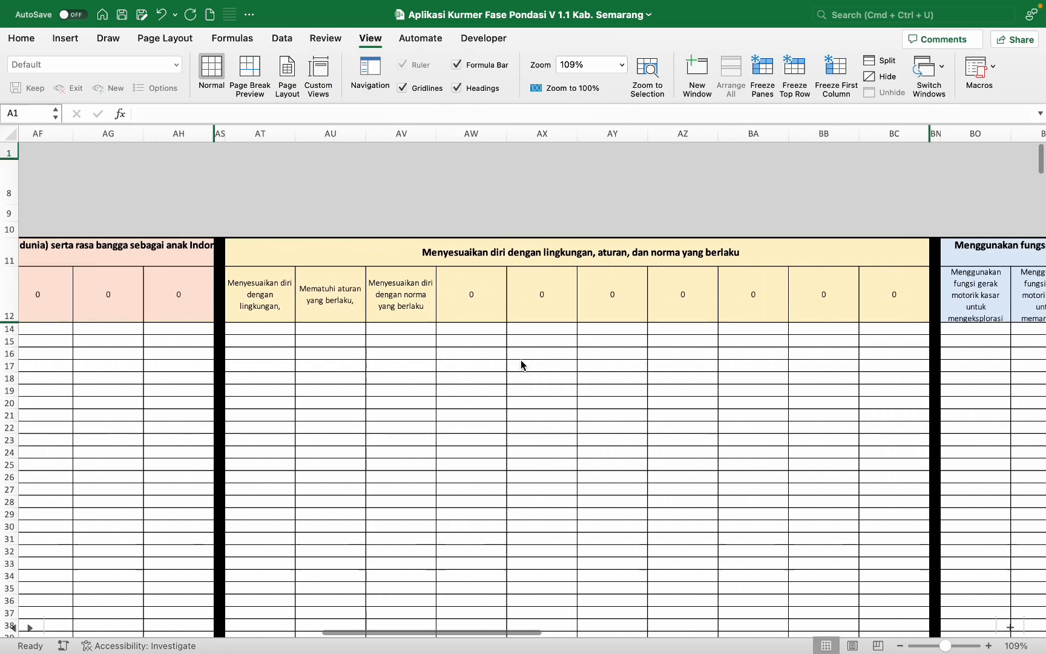
scroll(520, 360, "left", 10)
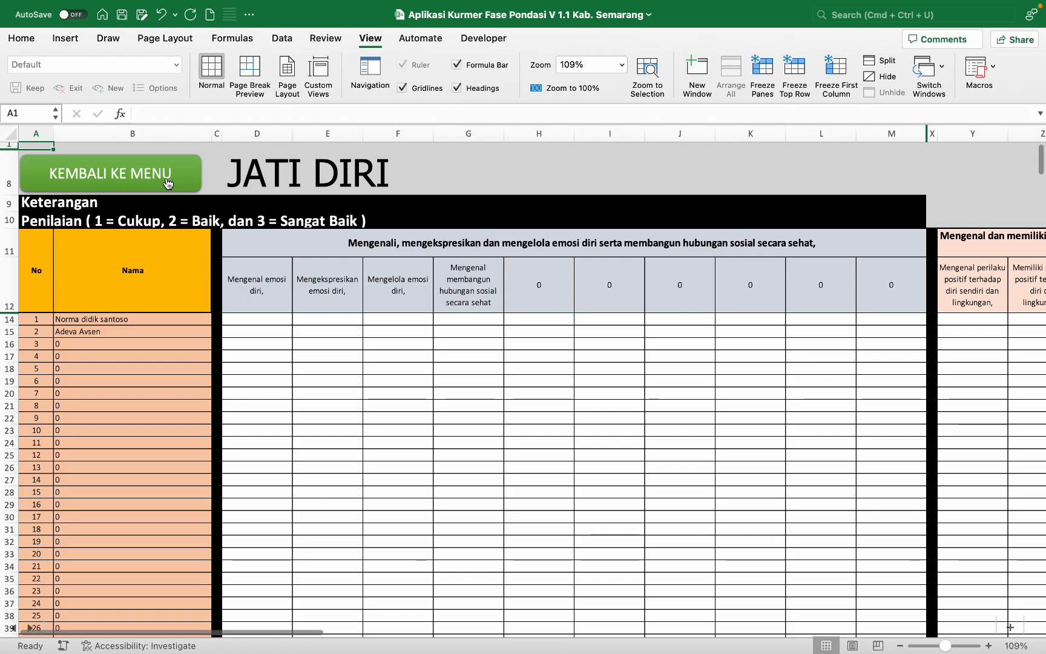
left_click(168, 183)
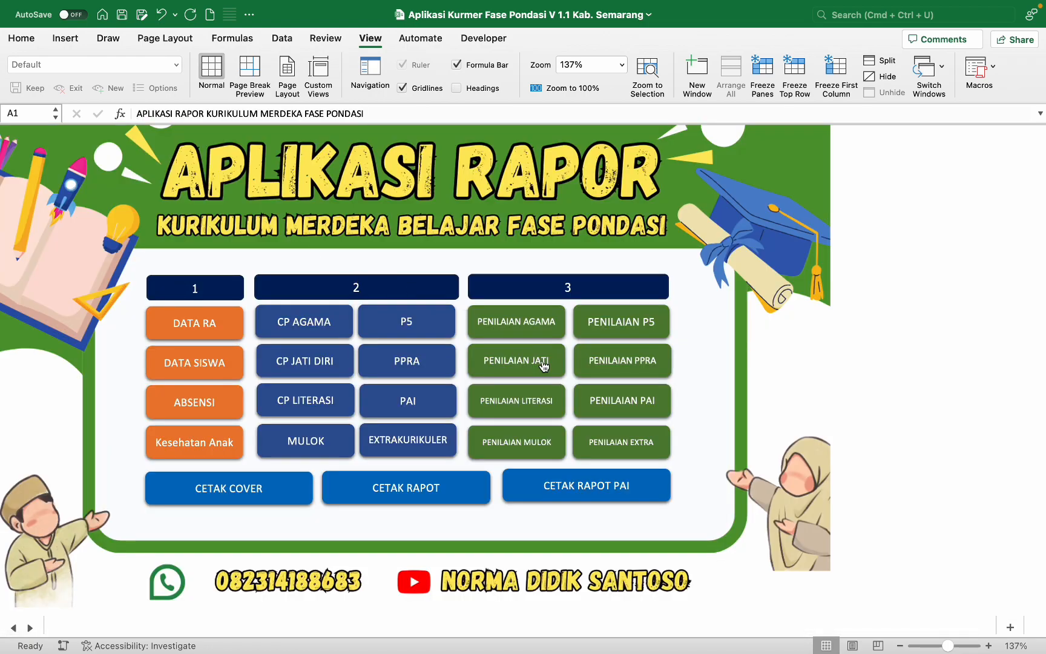
Step: Open the PENILAIAN LITERASI scoring sheet and look over its layout
left_click(535, 399)
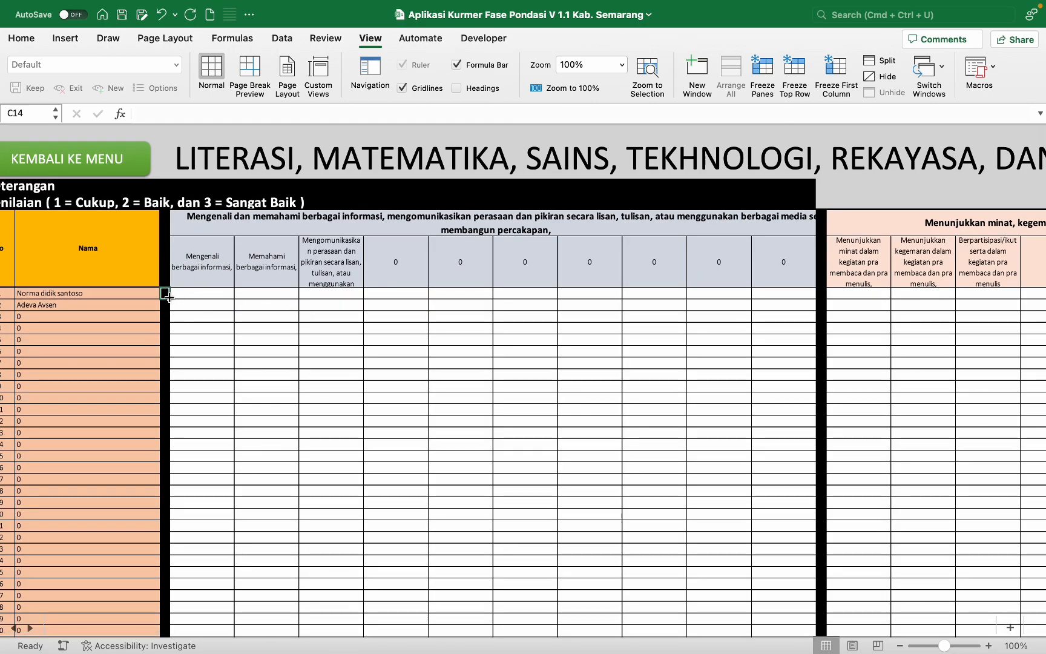
scroll(167, 294, "left", 1)
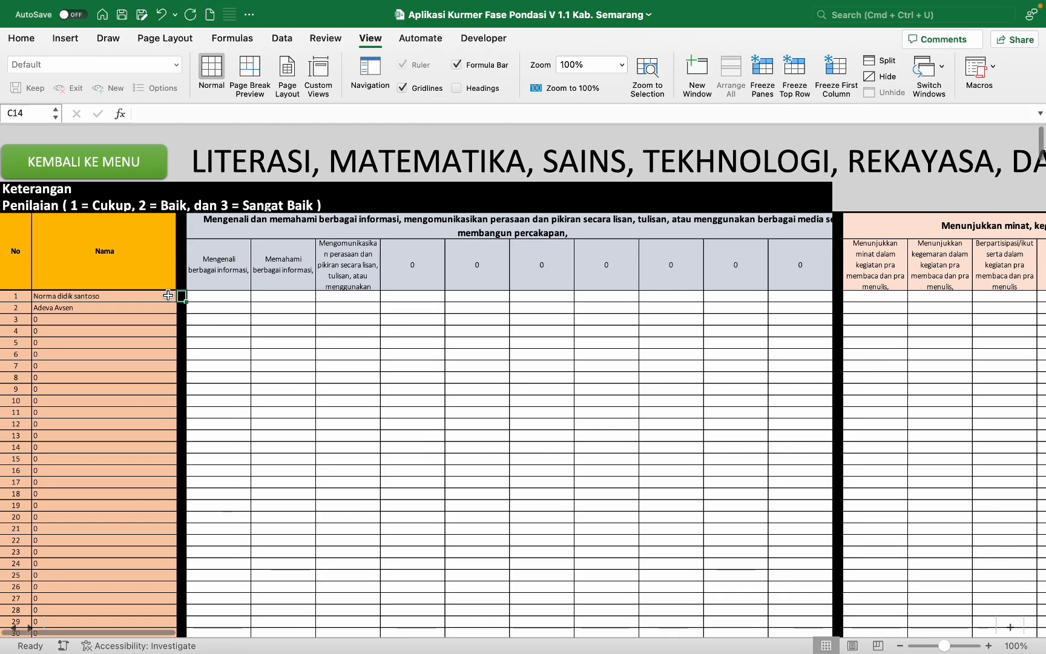
scroll(204, 263, "down", 1)
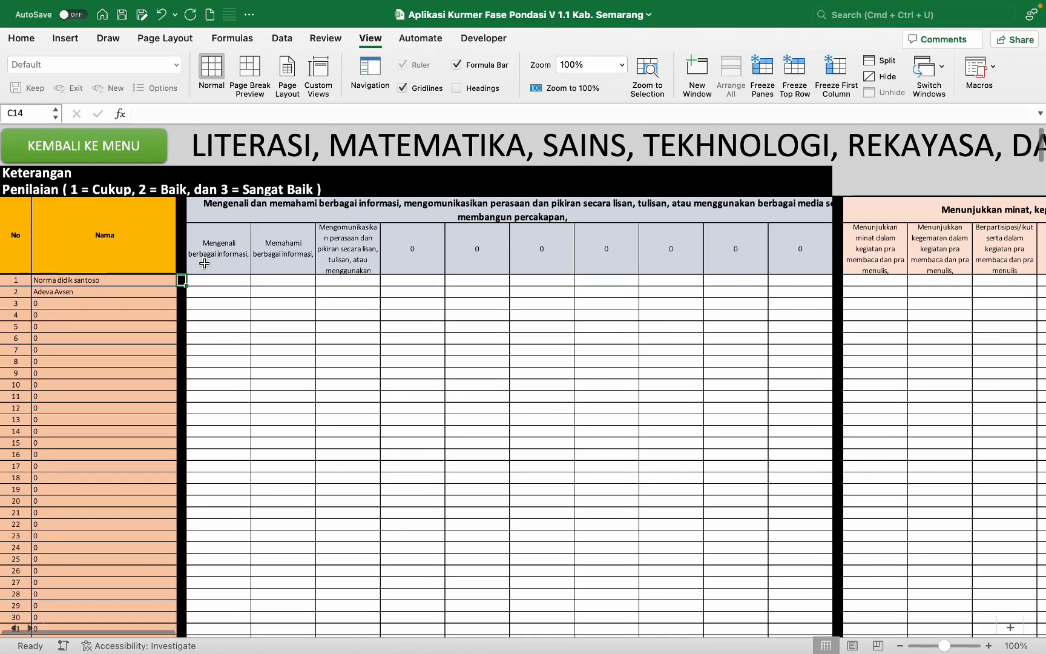
scroll(204, 263, "up", 1)
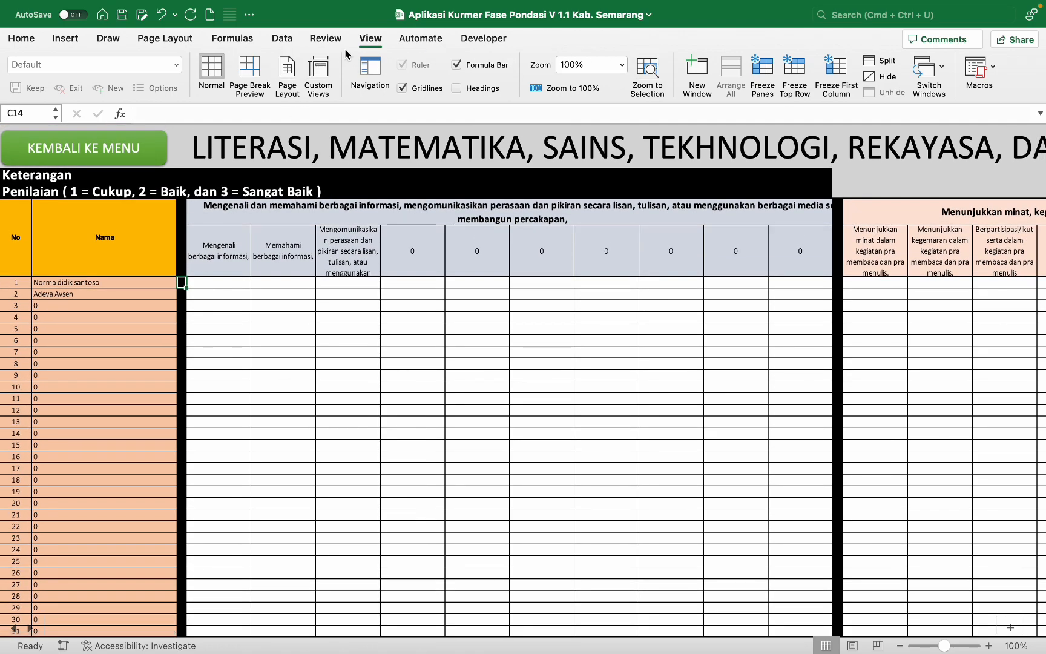
Step: Freeze panes at C14 so headings and student names stay fixed, then test by scrolling
left_click(762, 72)
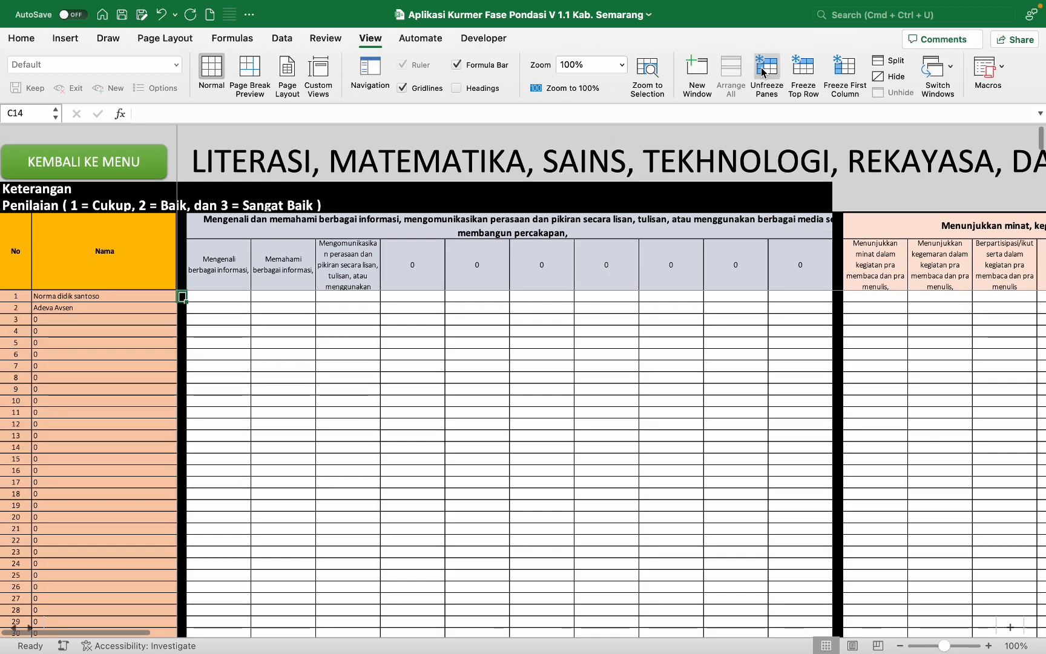
scroll(553, 324, "right", 1)
scroll(554, 324, "right", 1)
scroll(553, 324, "left", 3)
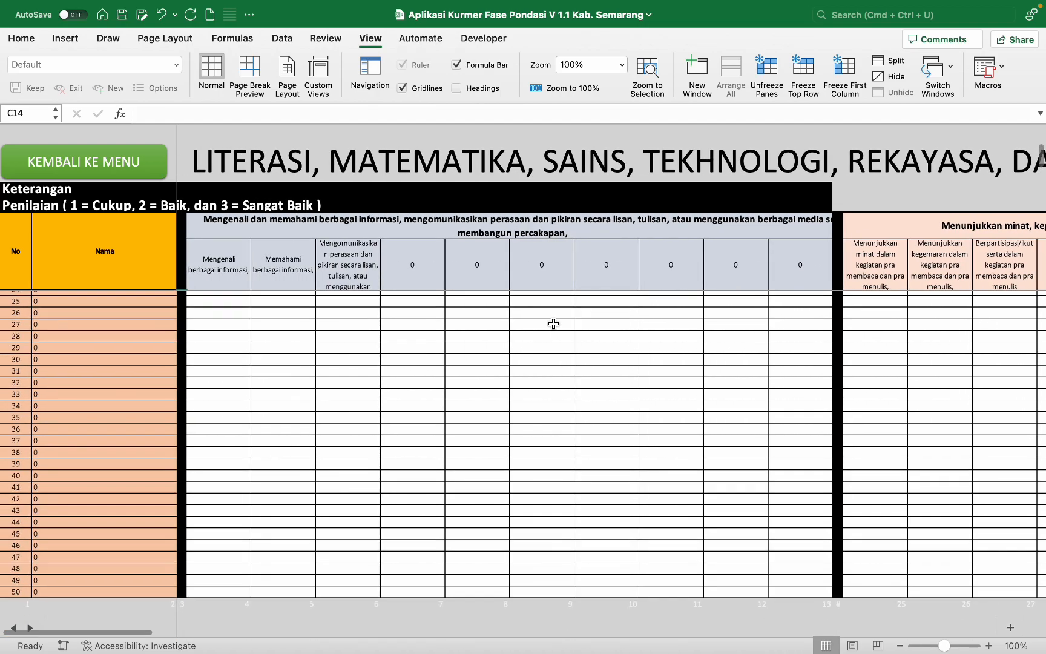
scroll(553, 323, "right", 5)
scroll(553, 323, "left", 4)
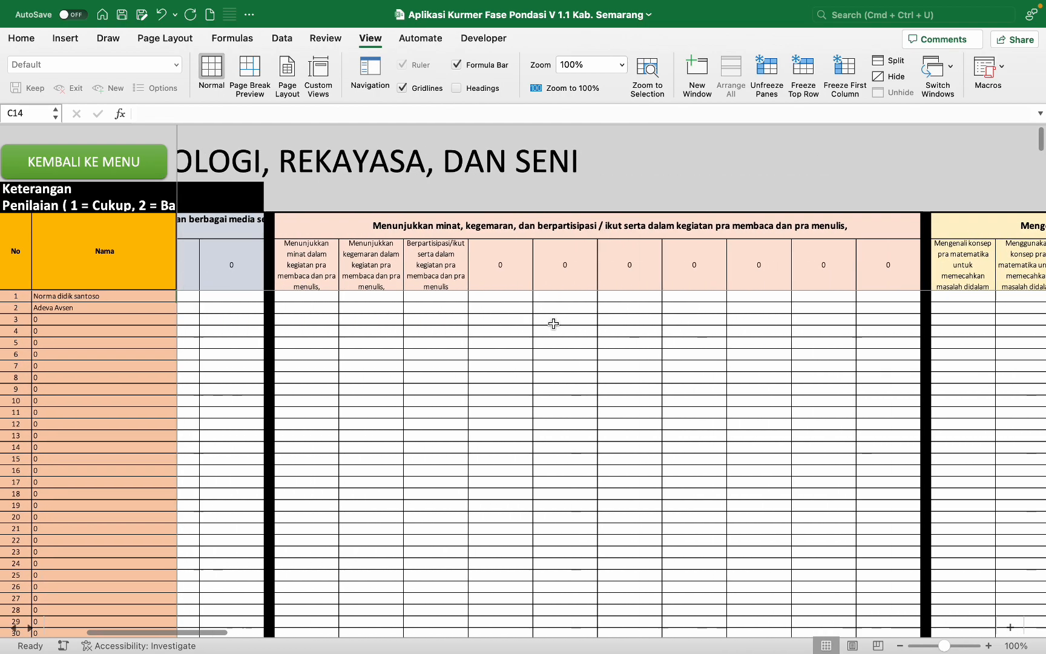
scroll(553, 324, "left", 3)
scroll(554, 323, "up", 1)
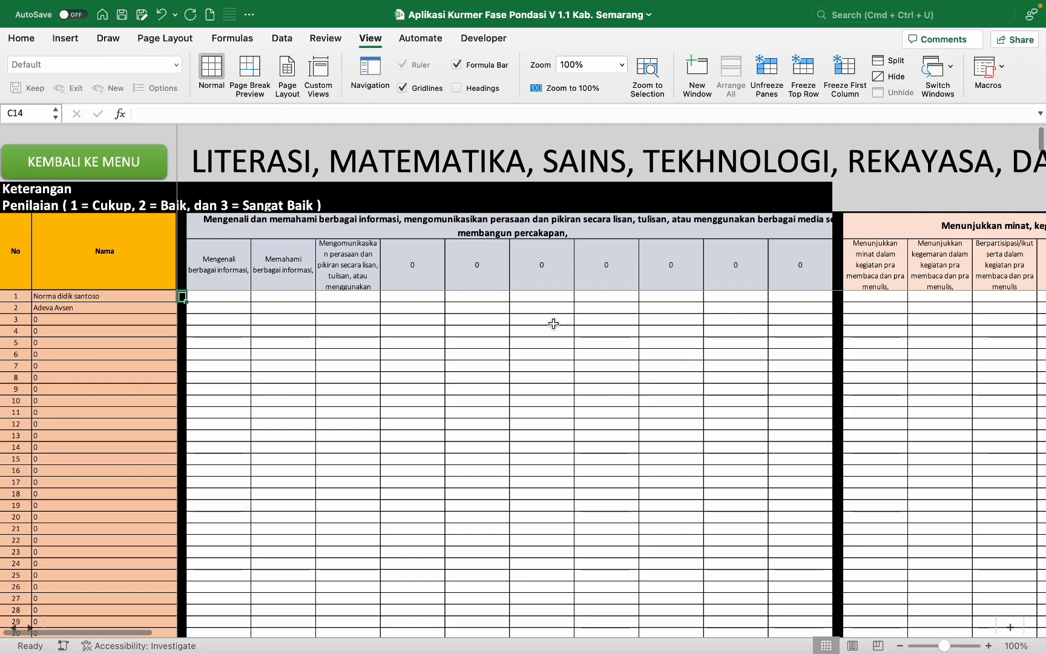
Step: Go back to the main menu and open the P5 assessment sheet
left_click(149, 162)
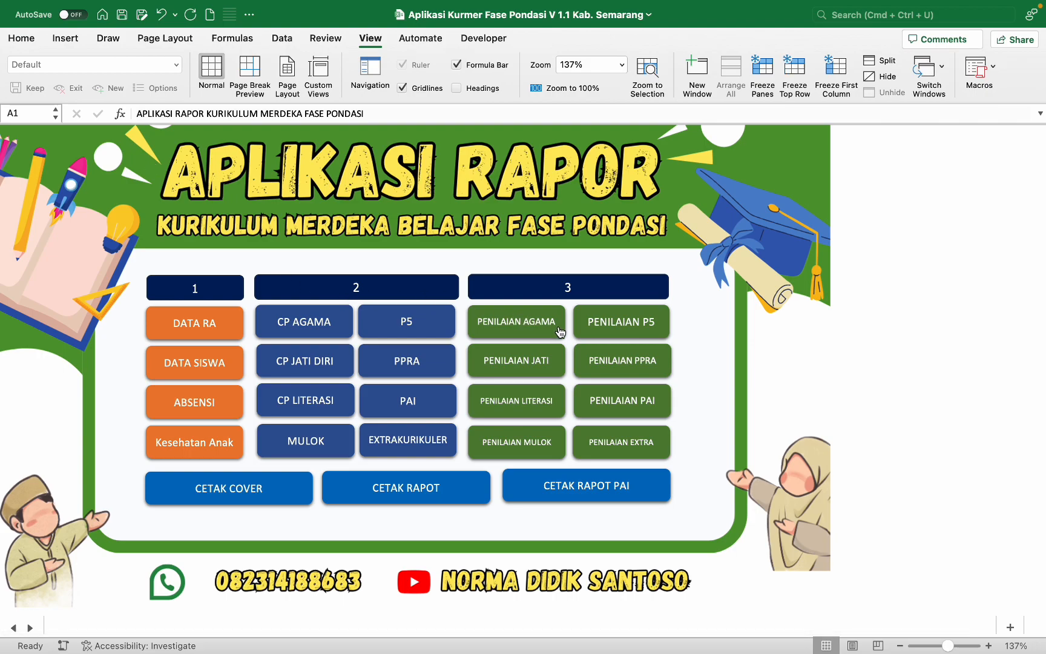
left_click(631, 327)
scroll(507, 313, "down", 2)
scroll(507, 312, "up", 2)
scroll(507, 313, "right", 2)
scroll(507, 313, "left", 2)
scroll(508, 313, "down", 2)
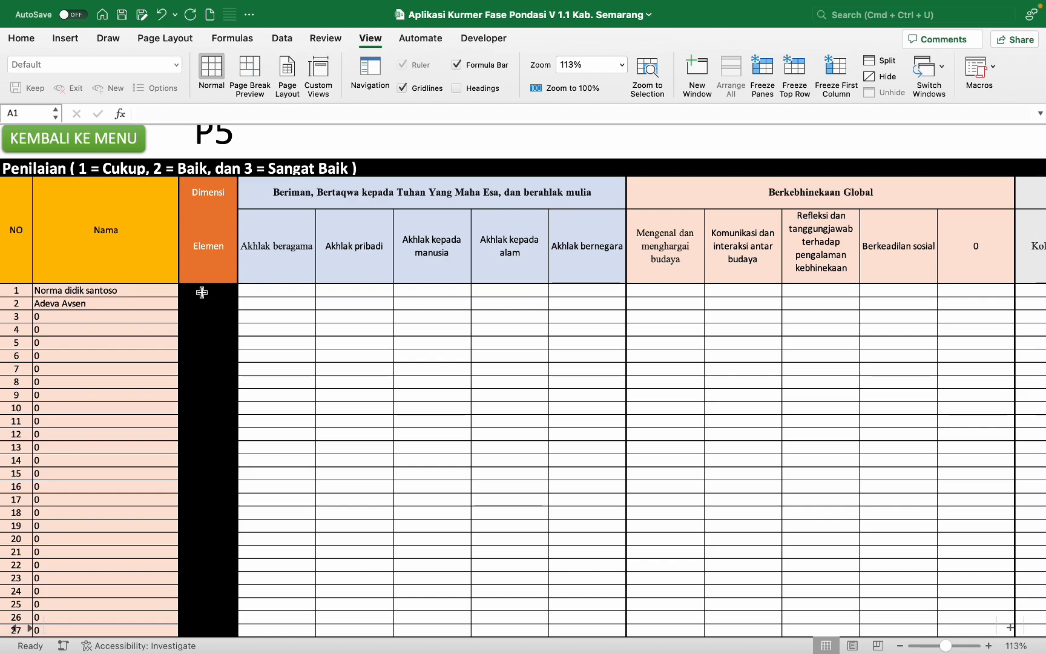
Step: Freeze panes at D13 to fix the number and name columns, then return to the menu
left_click(762, 67)
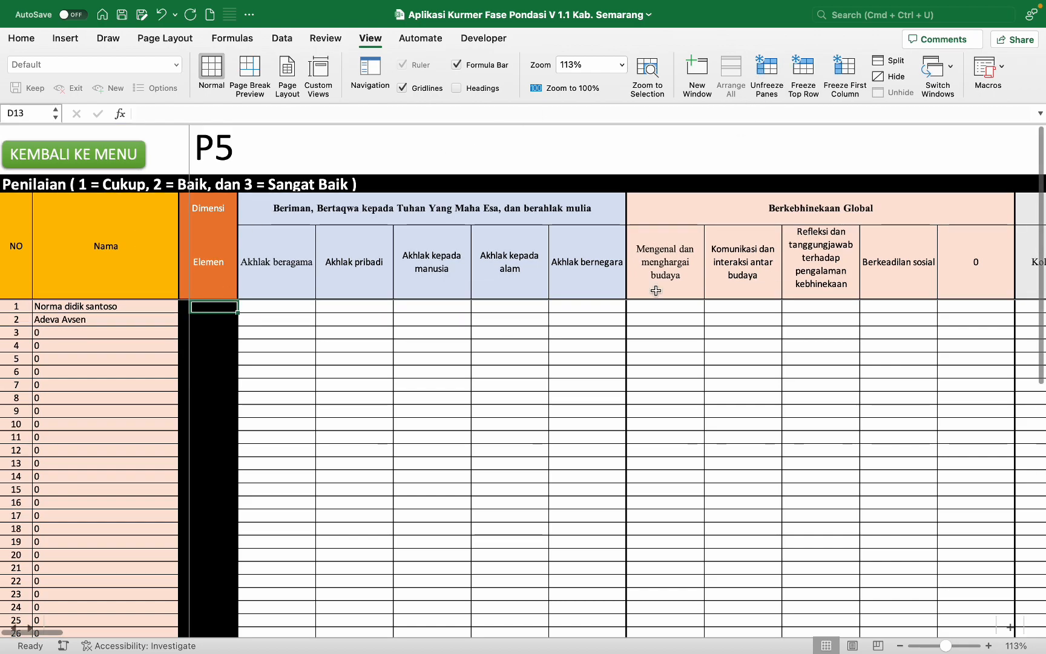
scroll(598, 385, "right", 10)
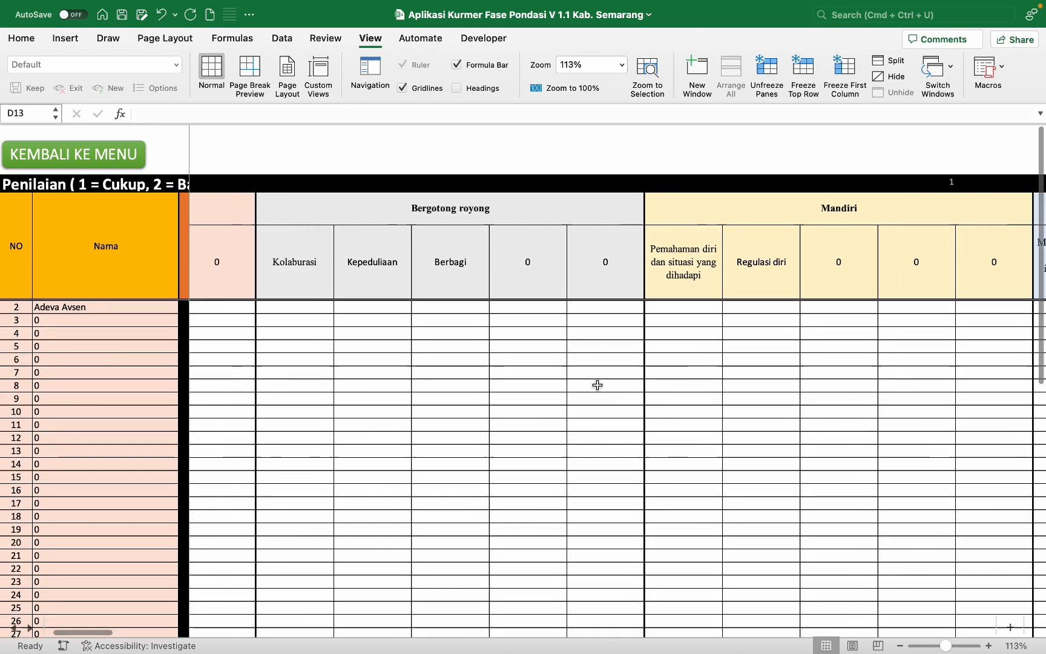
scroll(597, 385, "left", 6)
scroll(597, 385, "down", 3)
scroll(598, 385, "left", 5)
scroll(598, 384, "right", 12)
scroll(597, 385, "up", 2)
scroll(597, 385, "right", 2)
scroll(597, 385, "up", 1)
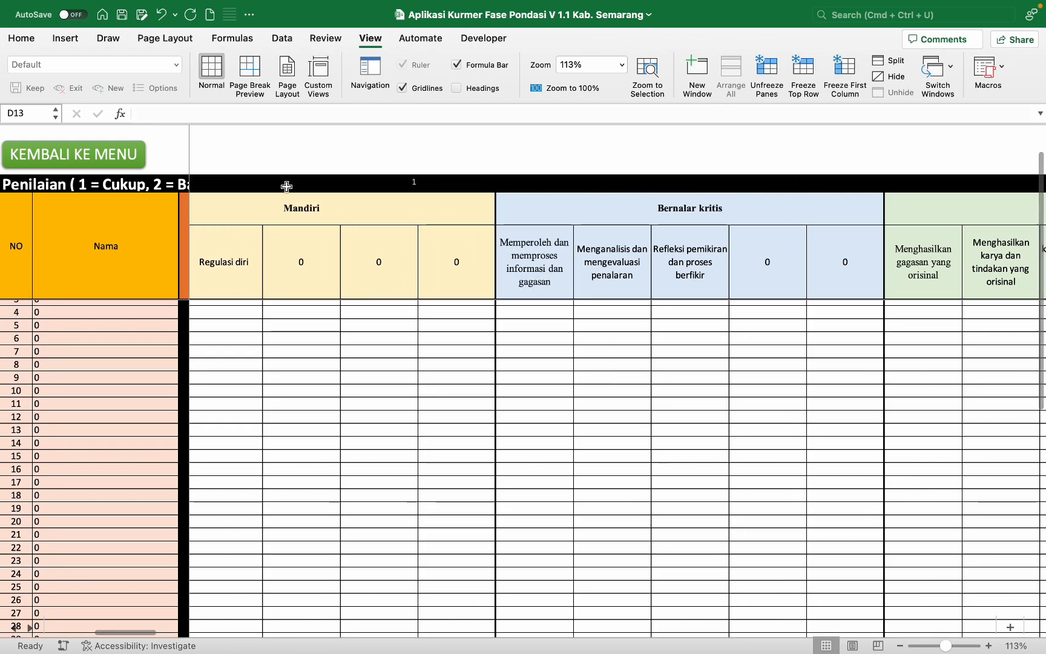
left_click(136, 160)
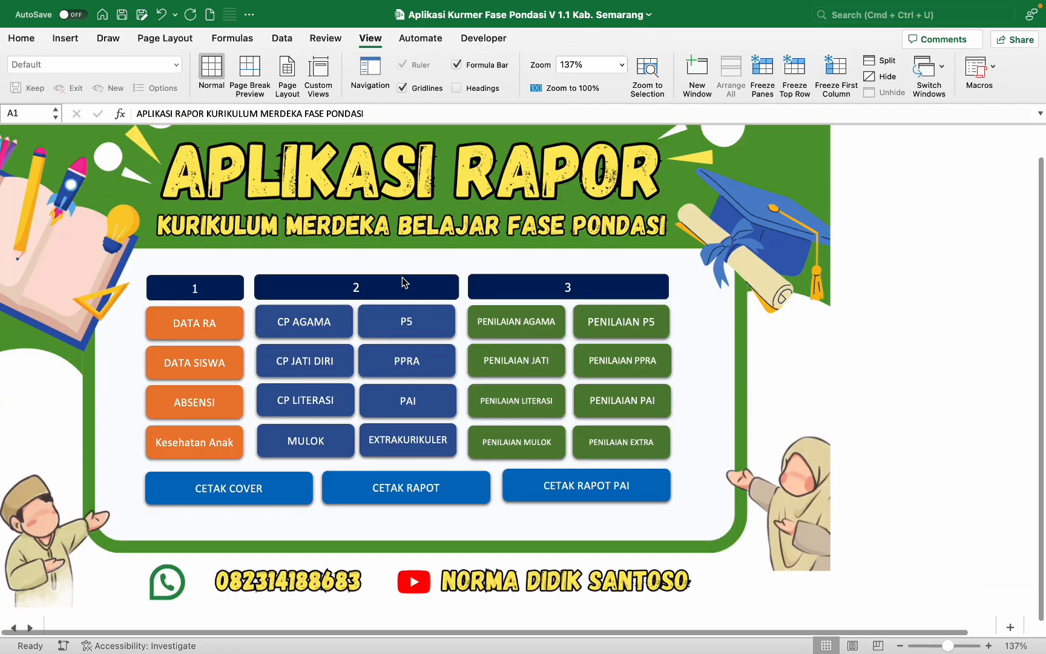
left_click(630, 404)
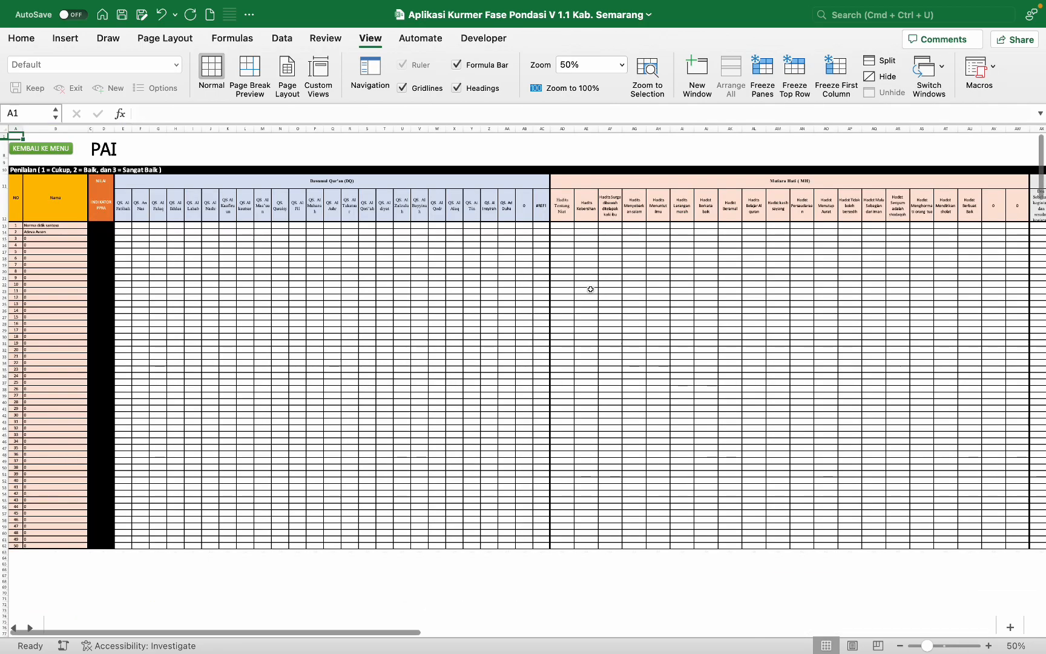
scroll(590, 289, "up", 5)
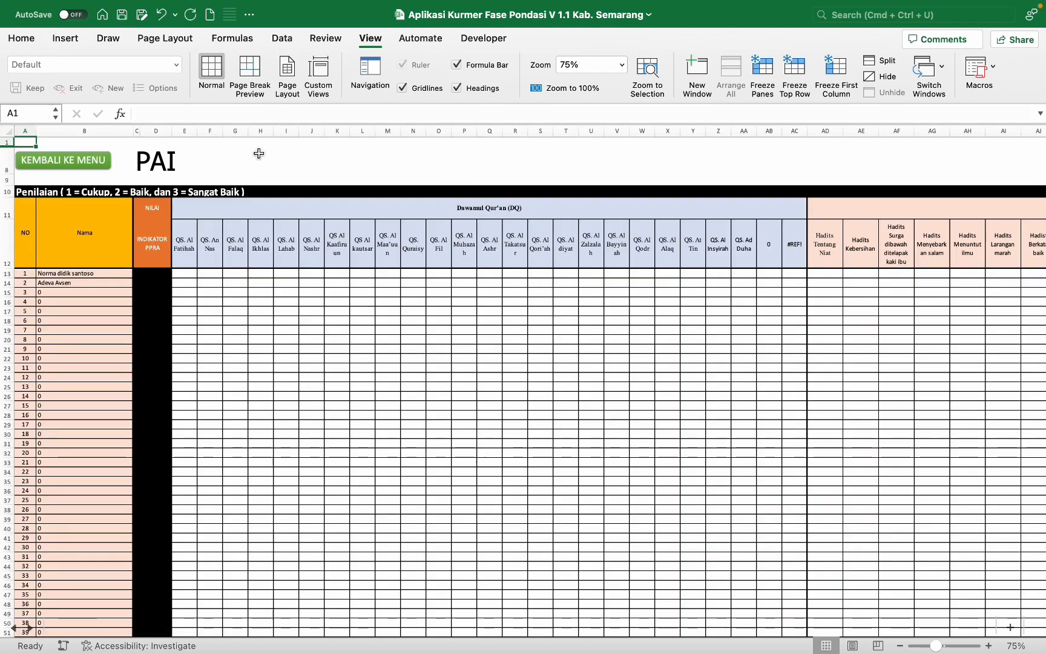
left_click(68, 162)
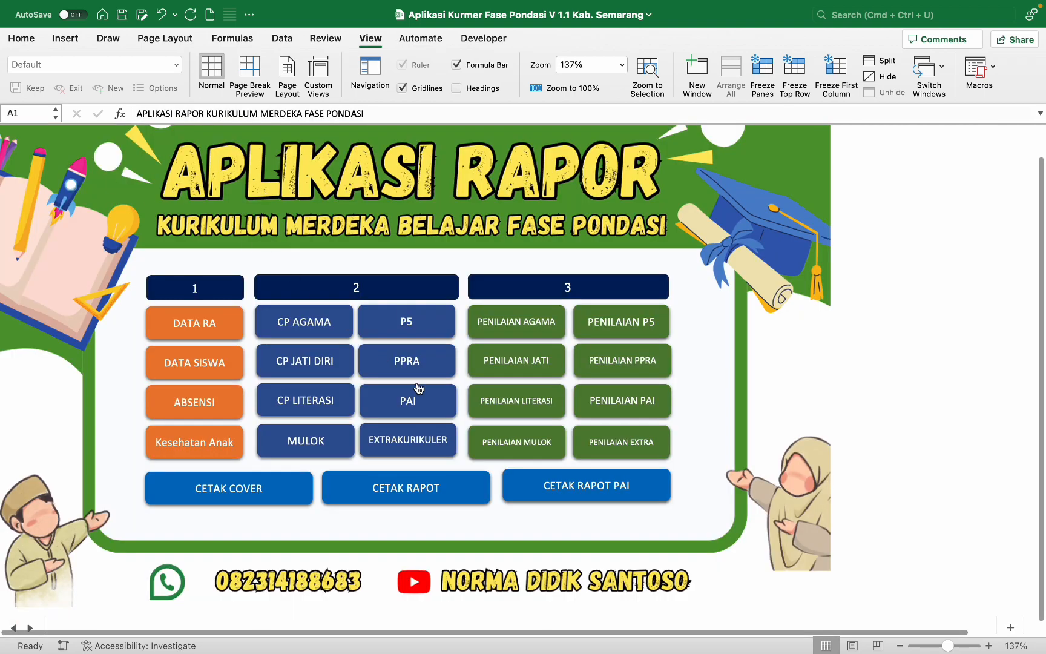
left_click(548, 446)
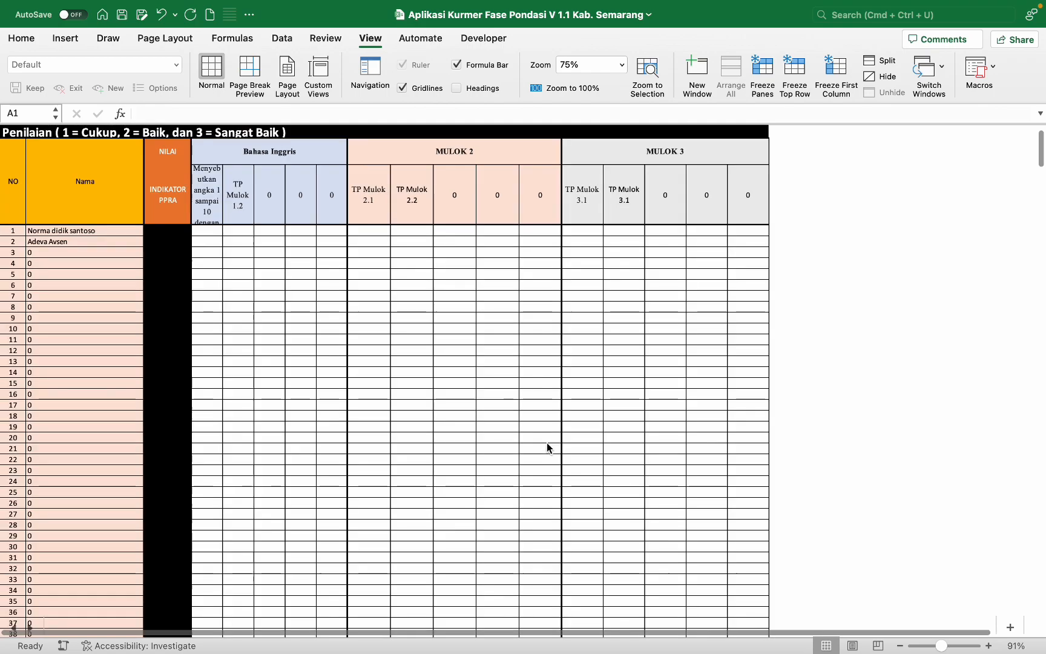
left_click(165, 182)
left_click(207, 203)
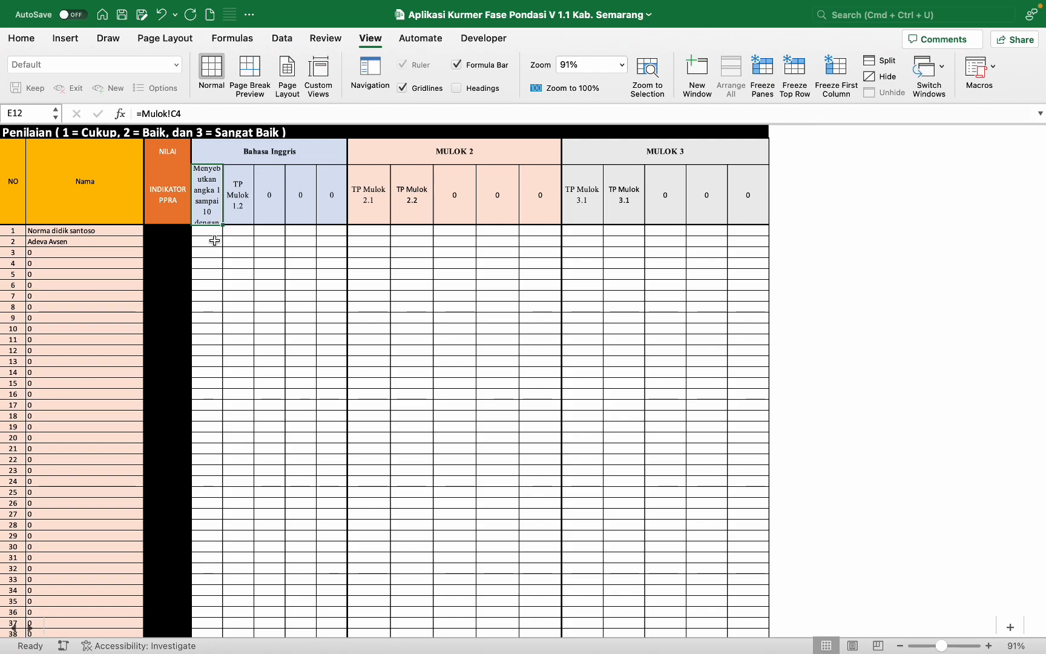
left_click(211, 234)
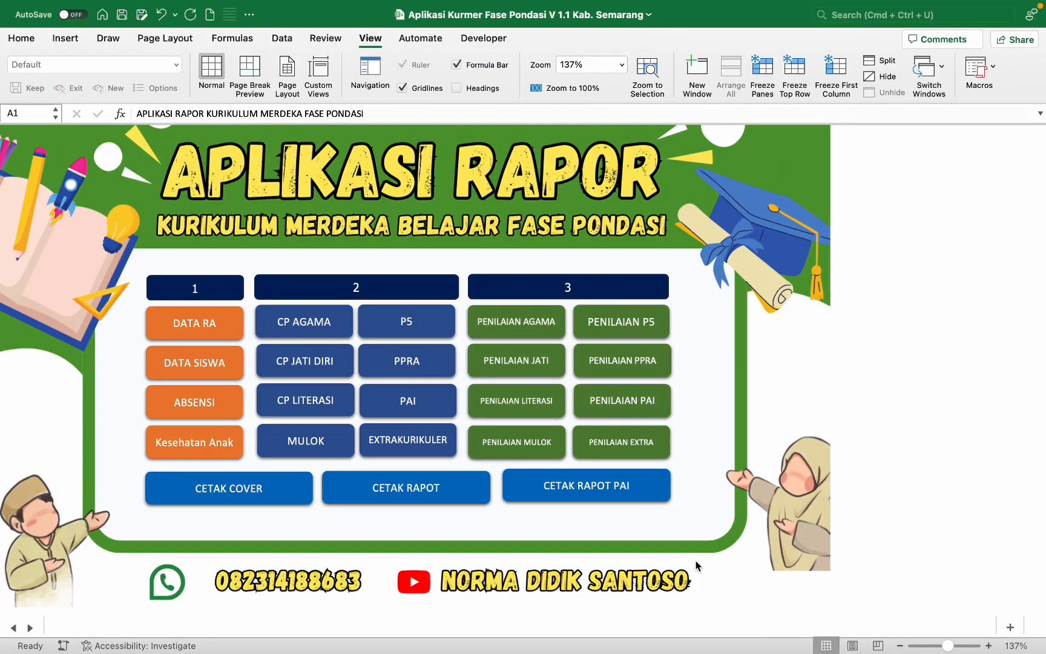
left_click(524, 328)
left_click(117, 100)
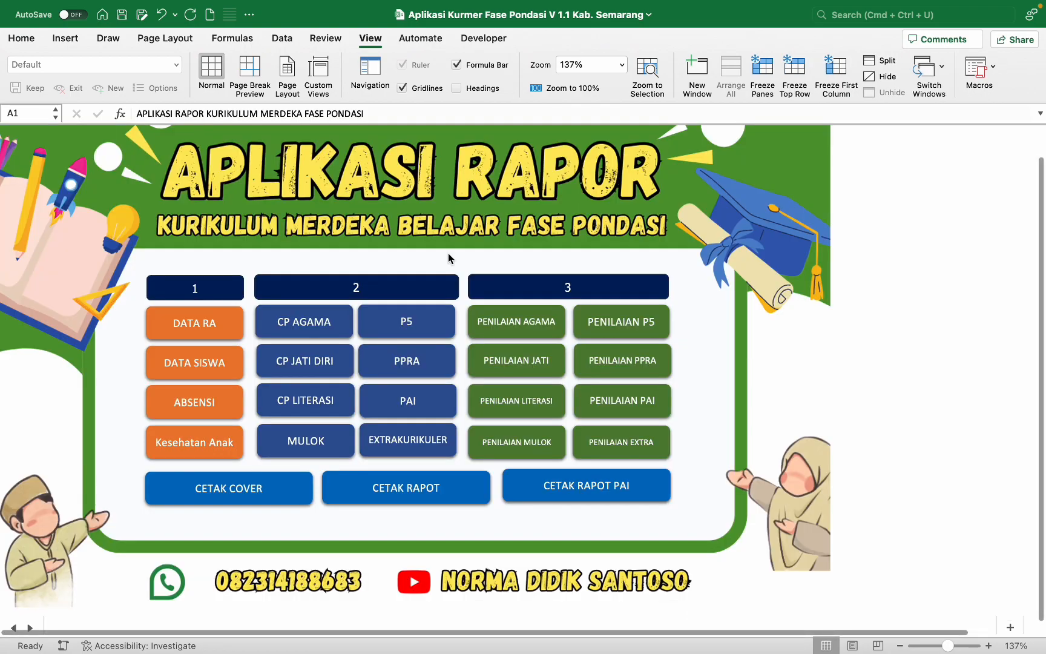
left_click(498, 436)
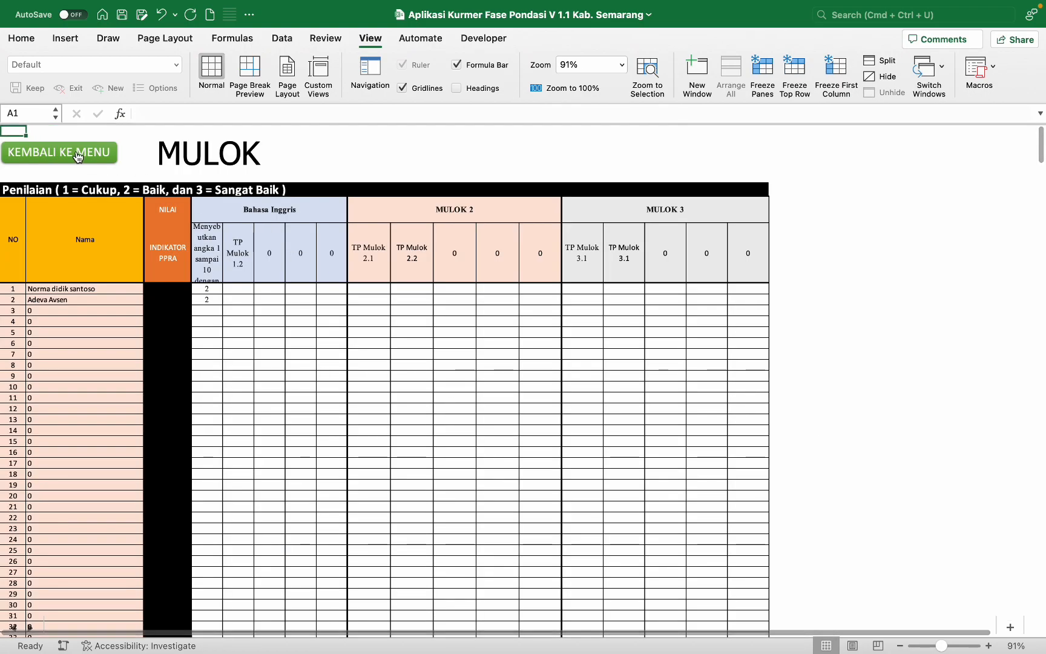
left_click(103, 153)
left_click(607, 448)
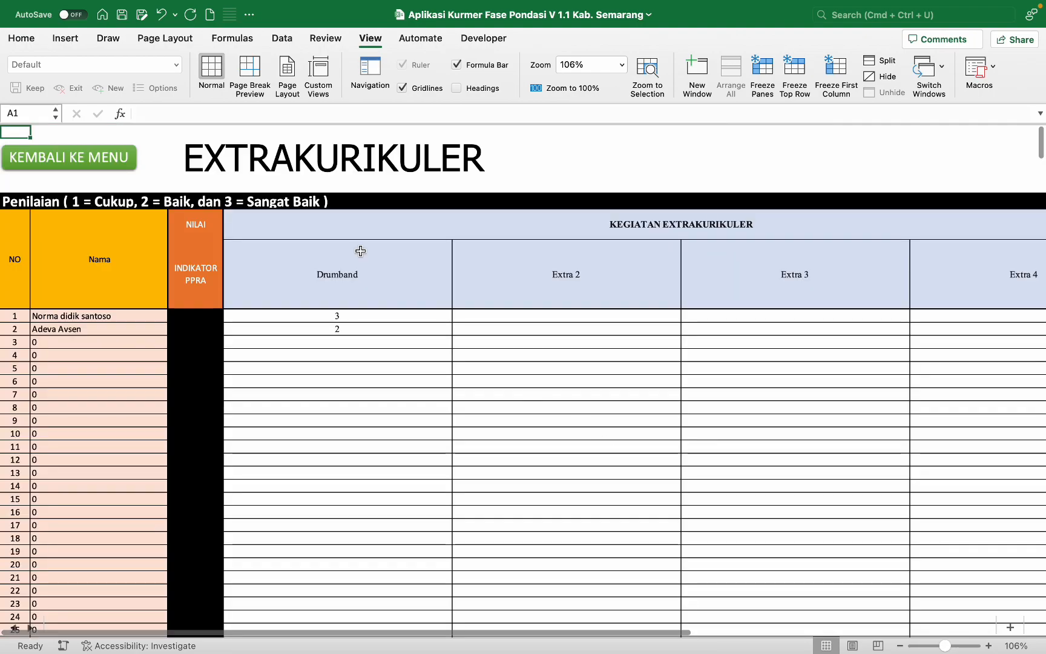
left_click(121, 158)
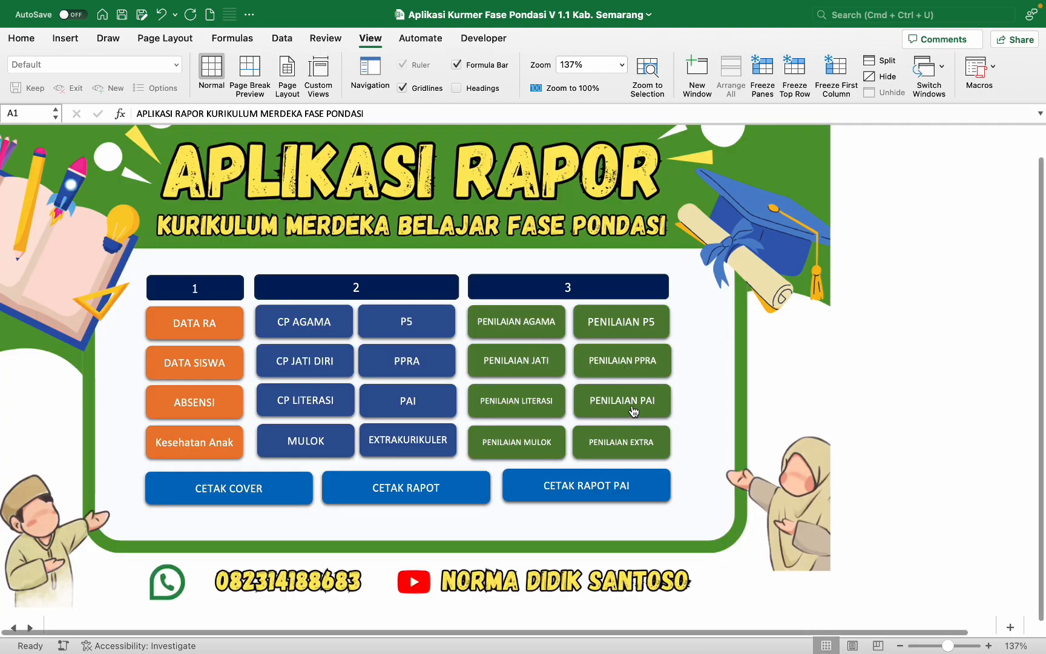
left_click(633, 412)
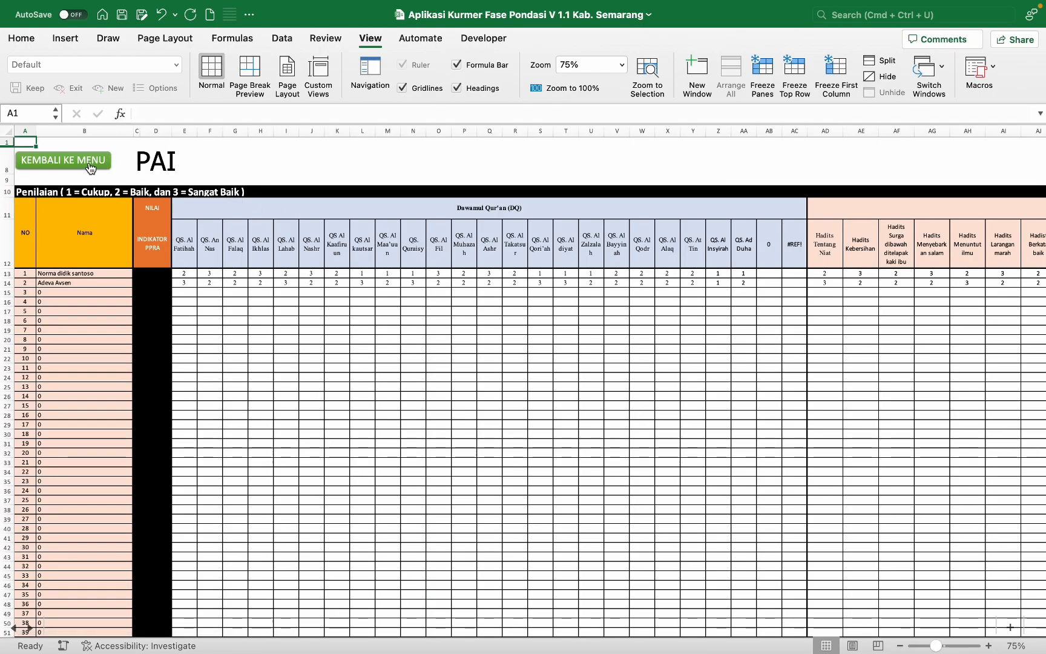
left_click(90, 164)
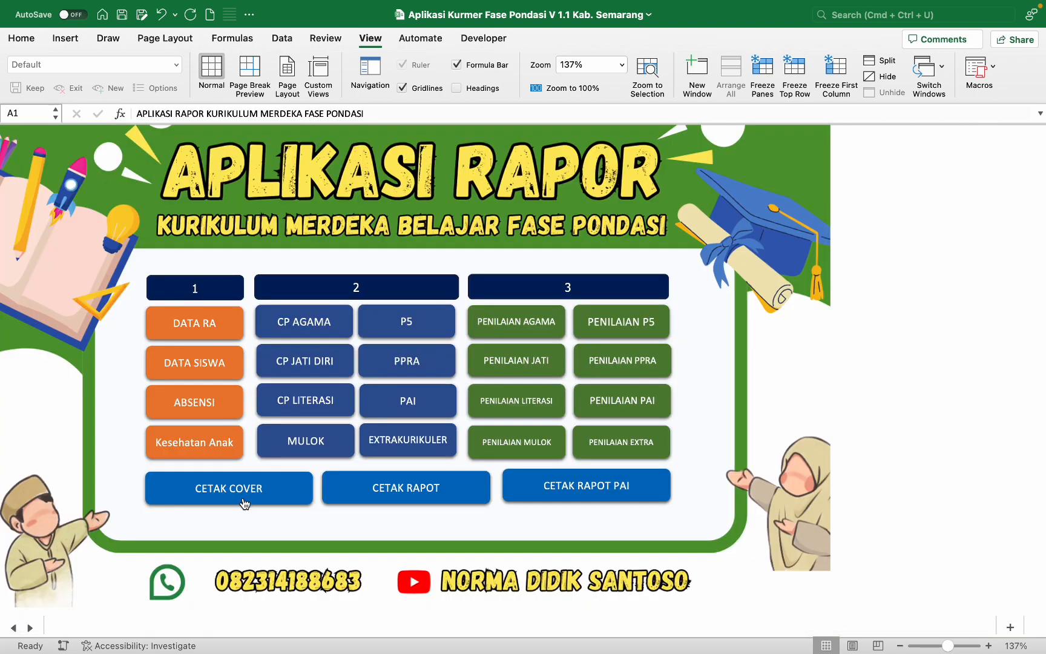
Step: Bring up the LAPORAN report cover page for student 1 and look it over
left_click(281, 491)
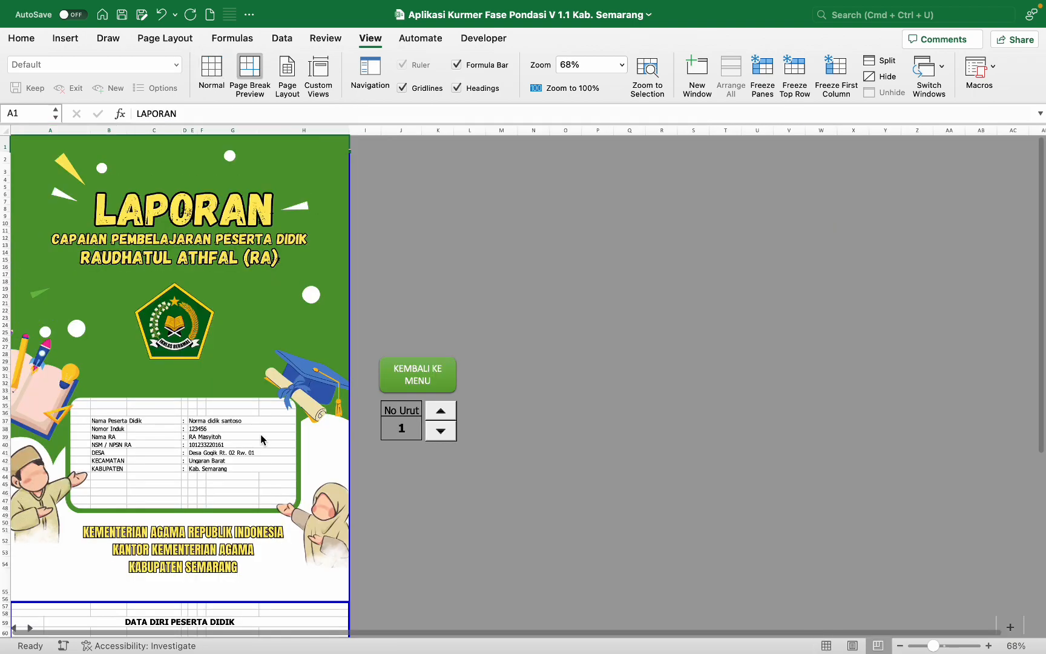
scroll(261, 440, "down", 5)
scroll(261, 439, "down", 10)
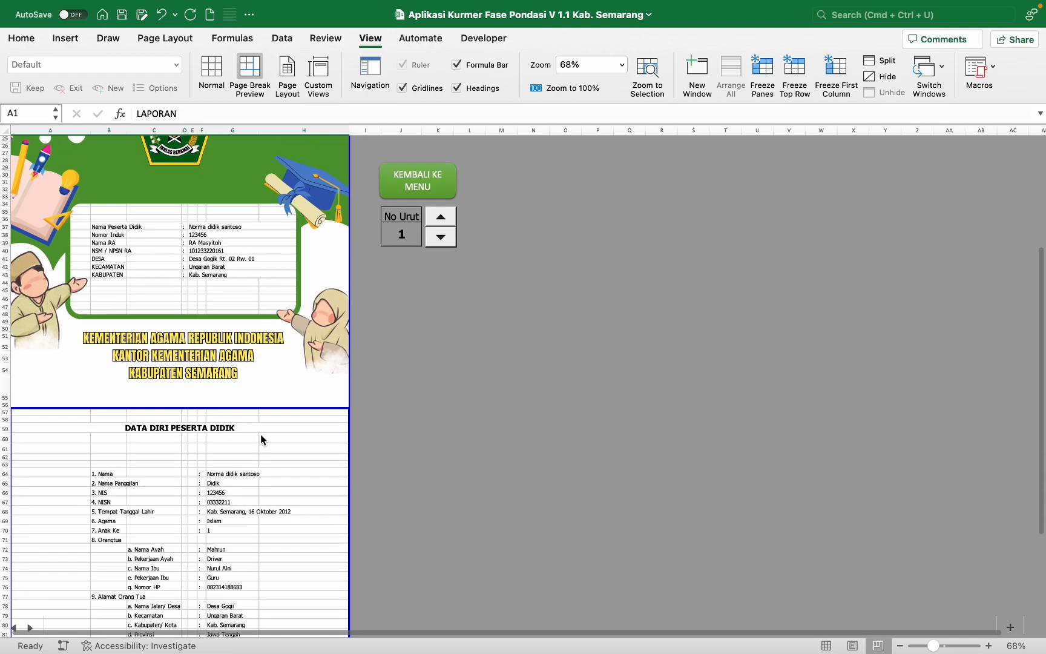
scroll(260, 439, "down", 5)
scroll(260, 439, "up", 12)
scroll(261, 439, "up", 8)
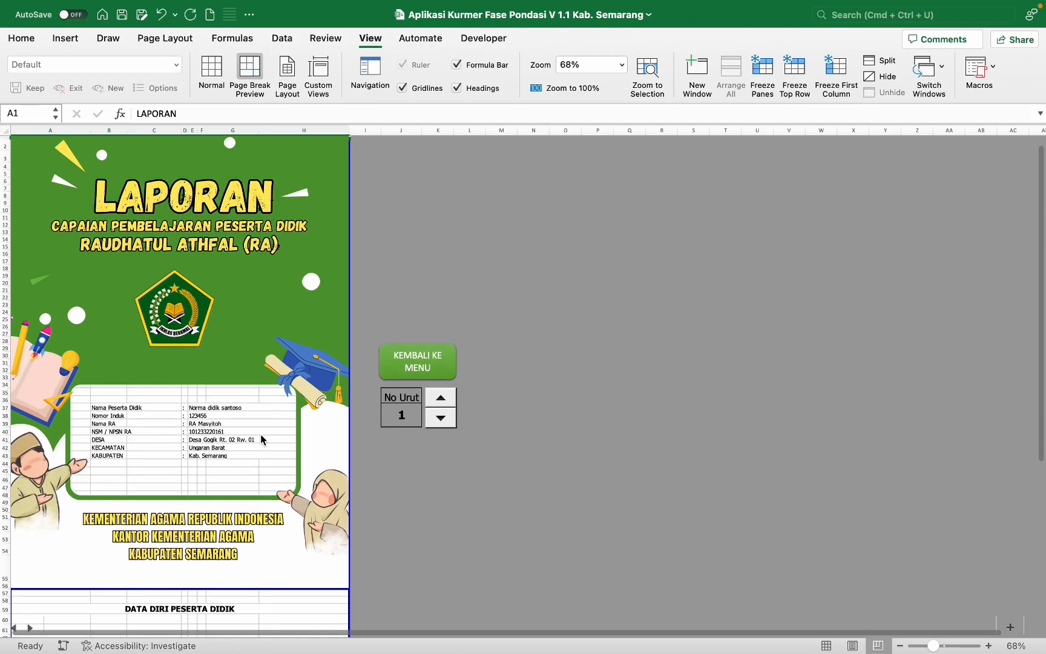
Step: Set the cover page to A4 paper with 0.6 cm margins, centred horizontally
left_click(186, 39)
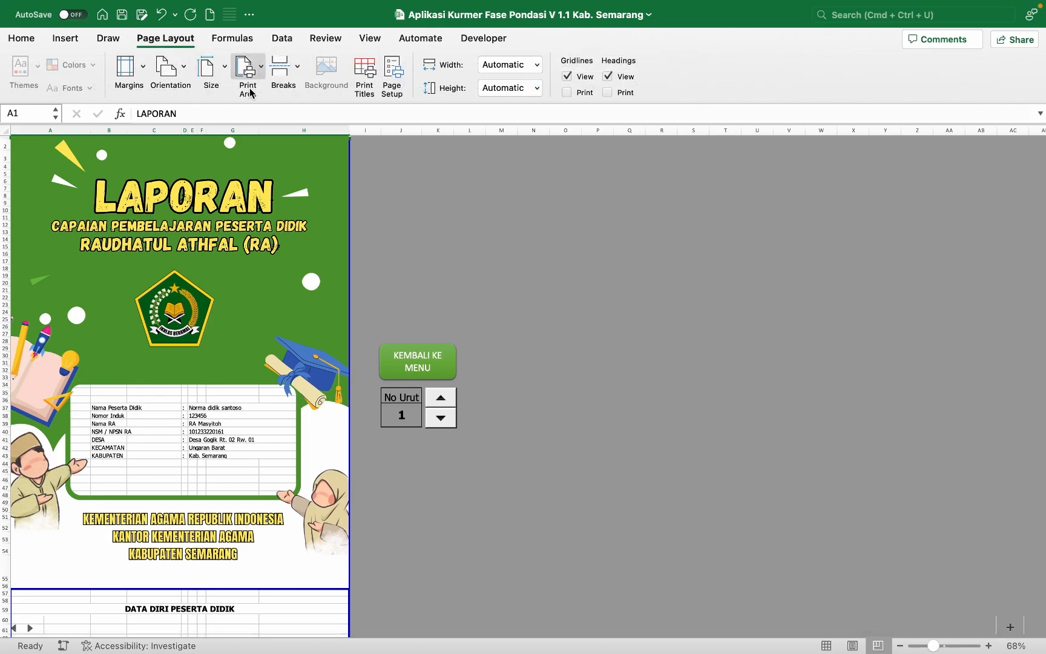
left_click(224, 84)
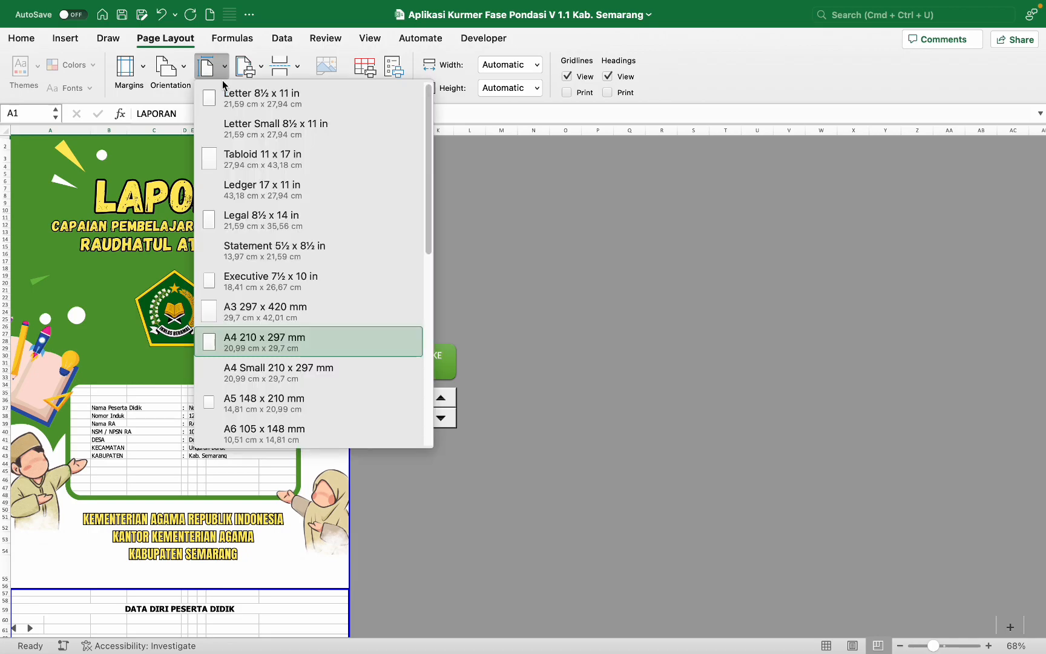
left_click(257, 341)
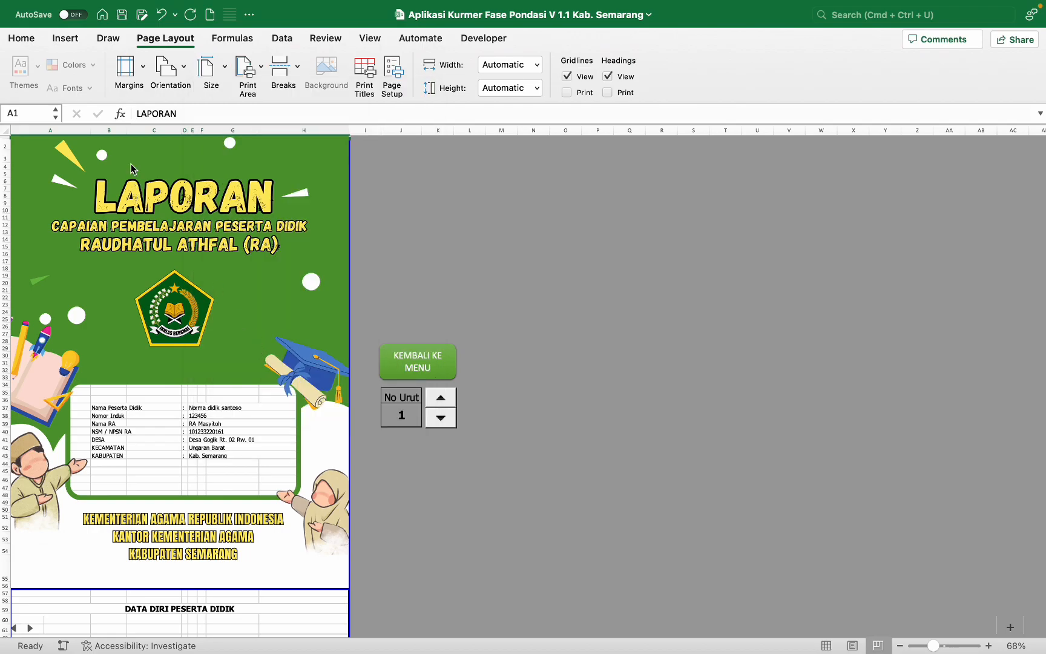
left_click(129, 92)
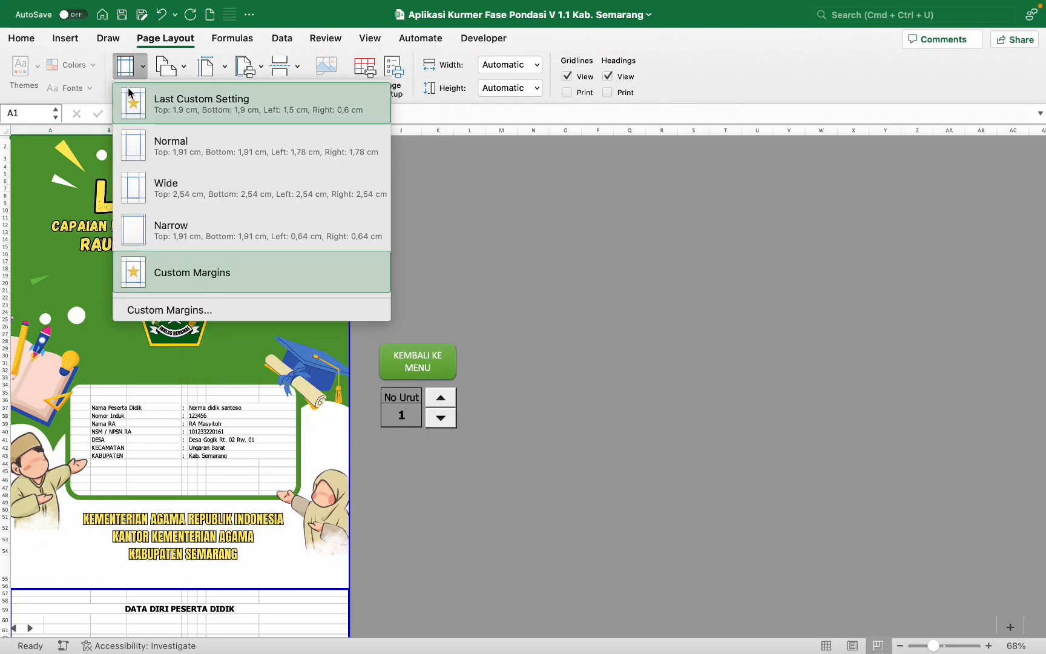
left_click(167, 311)
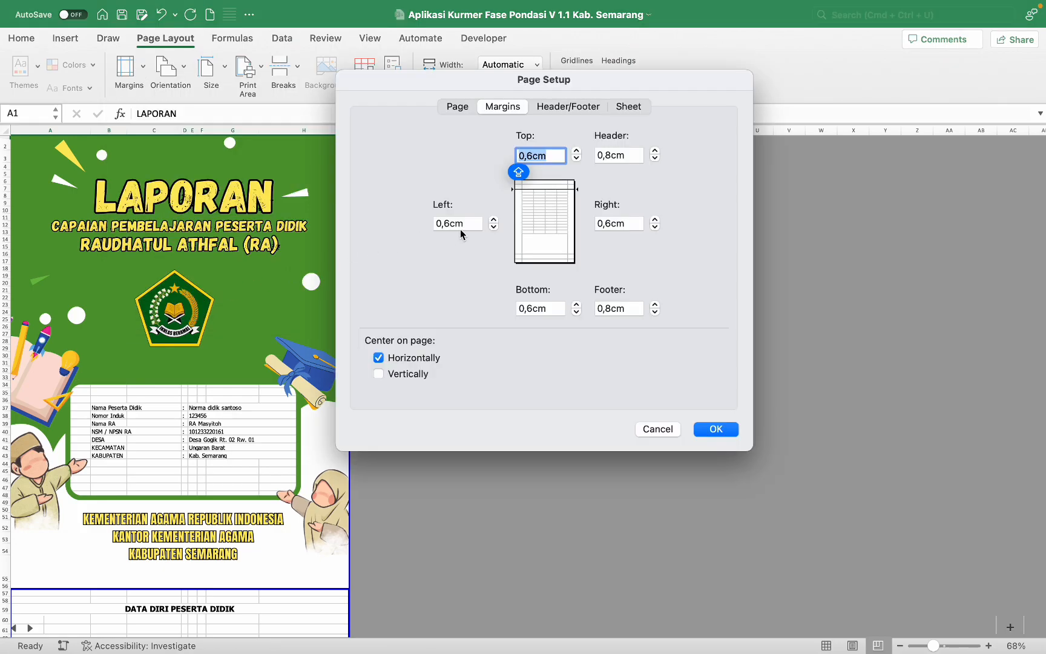
left_click(716, 429)
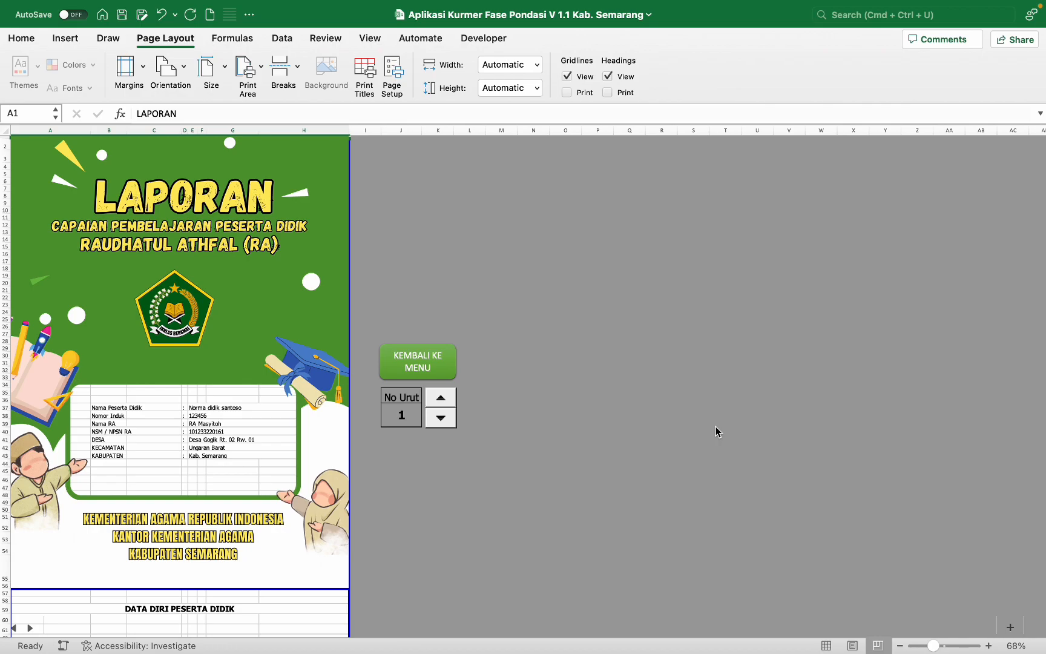
key("super+p")
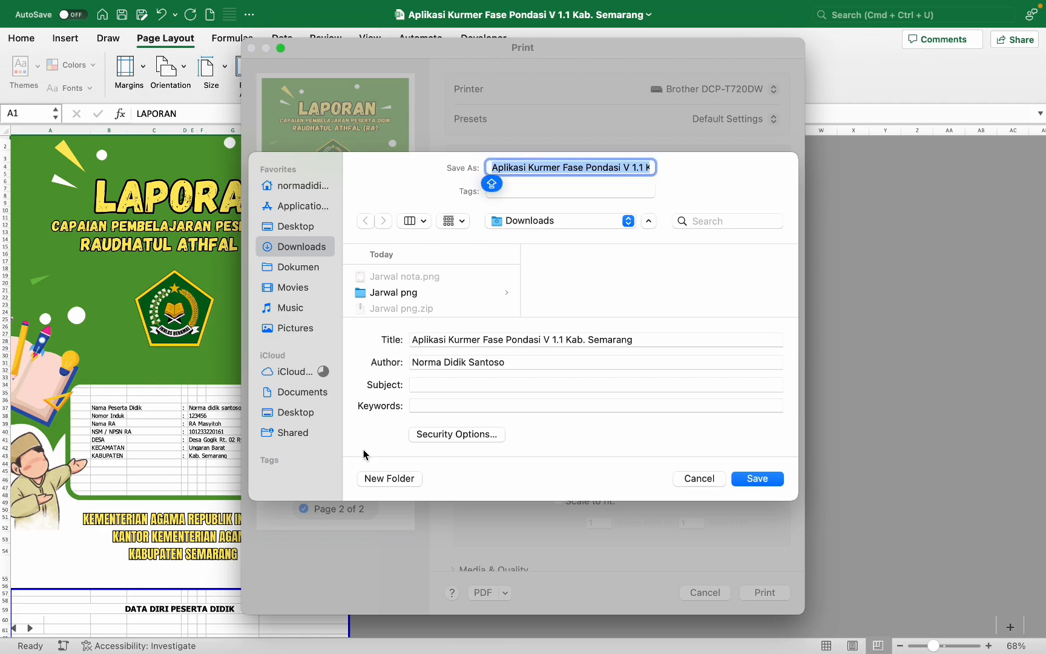
Step: Export the cover as COVER CONTOH.pdf and open it from Downloads to verify it
type("C")
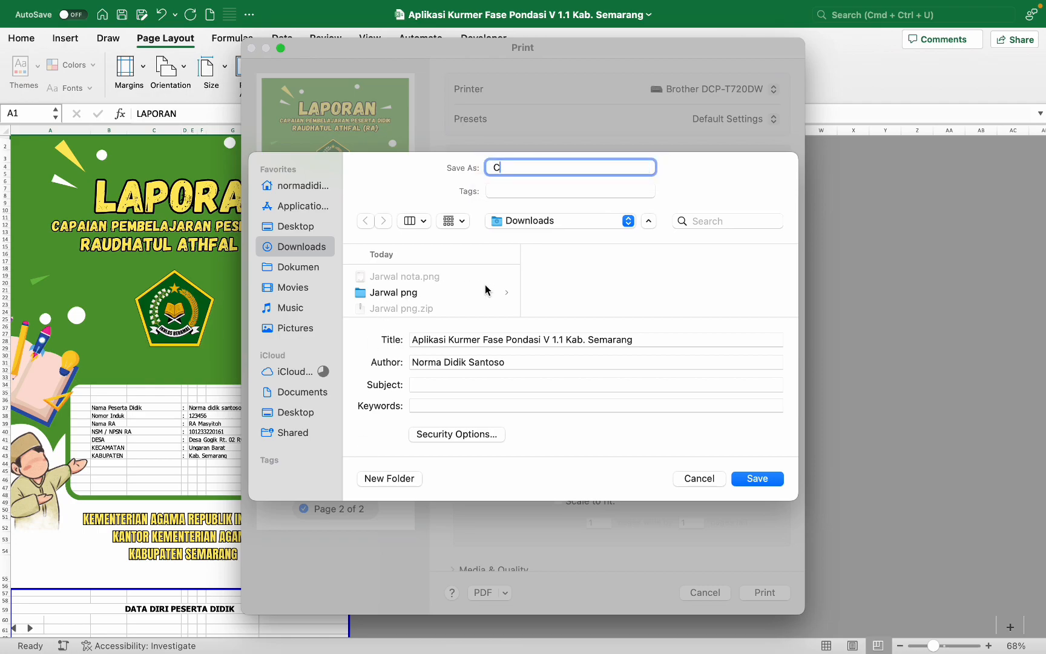
type("OVER CONTOH")
key("Return")
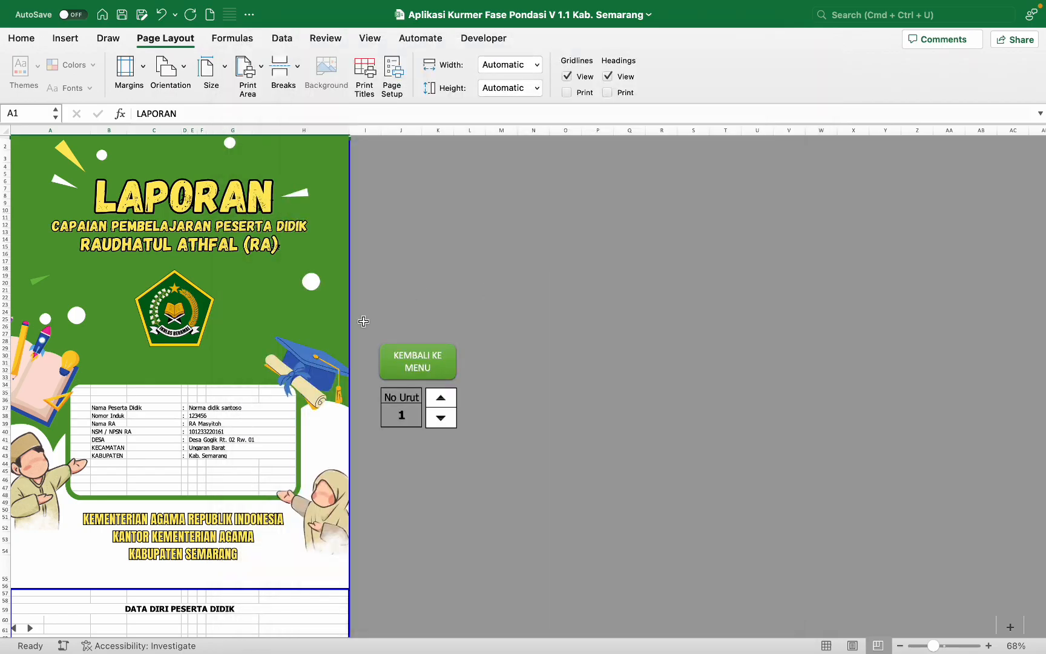
key("F11")
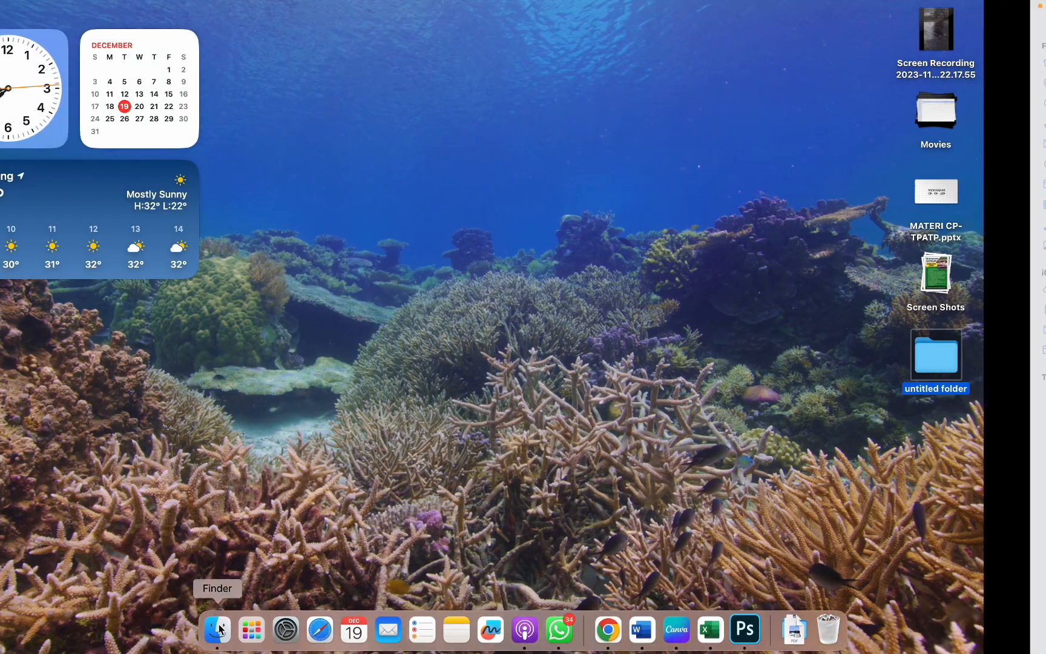
left_click(219, 628)
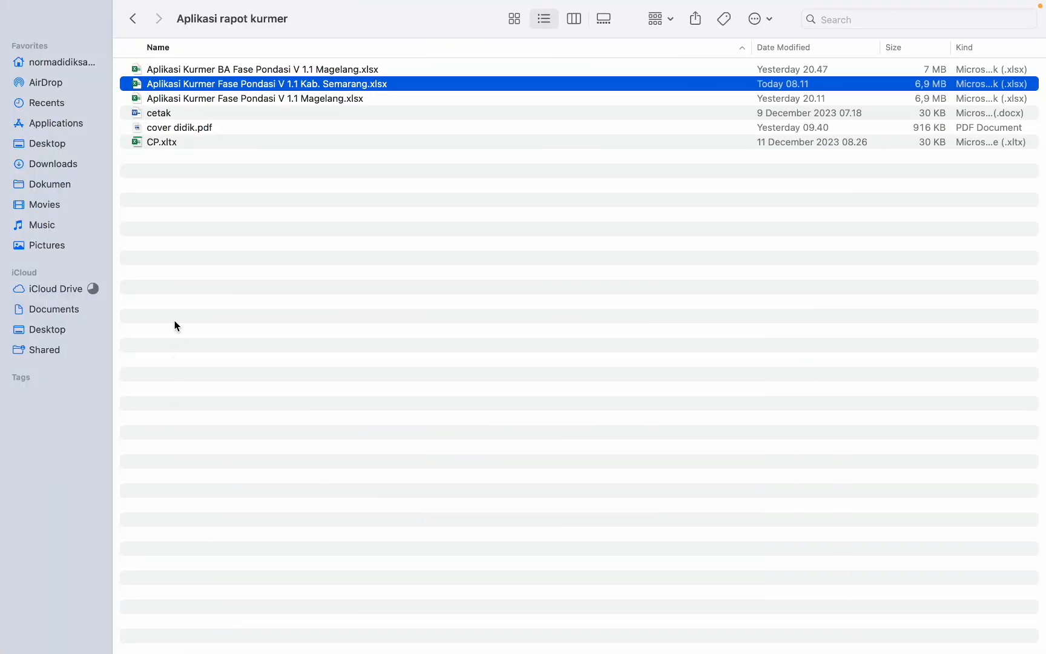
left_click(54, 168)
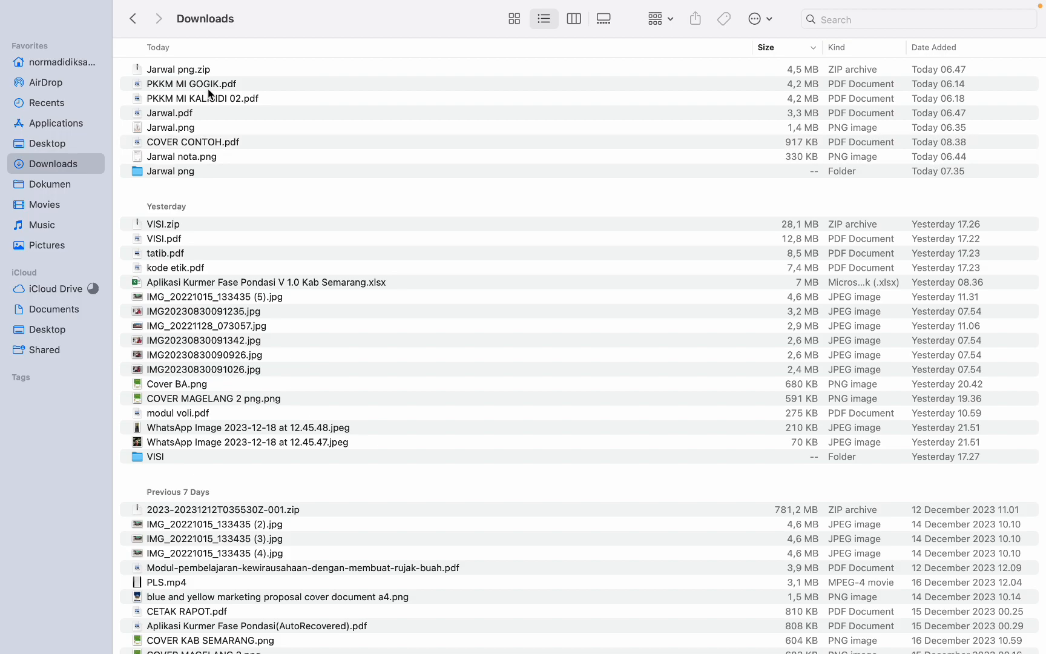
double_click(187, 143)
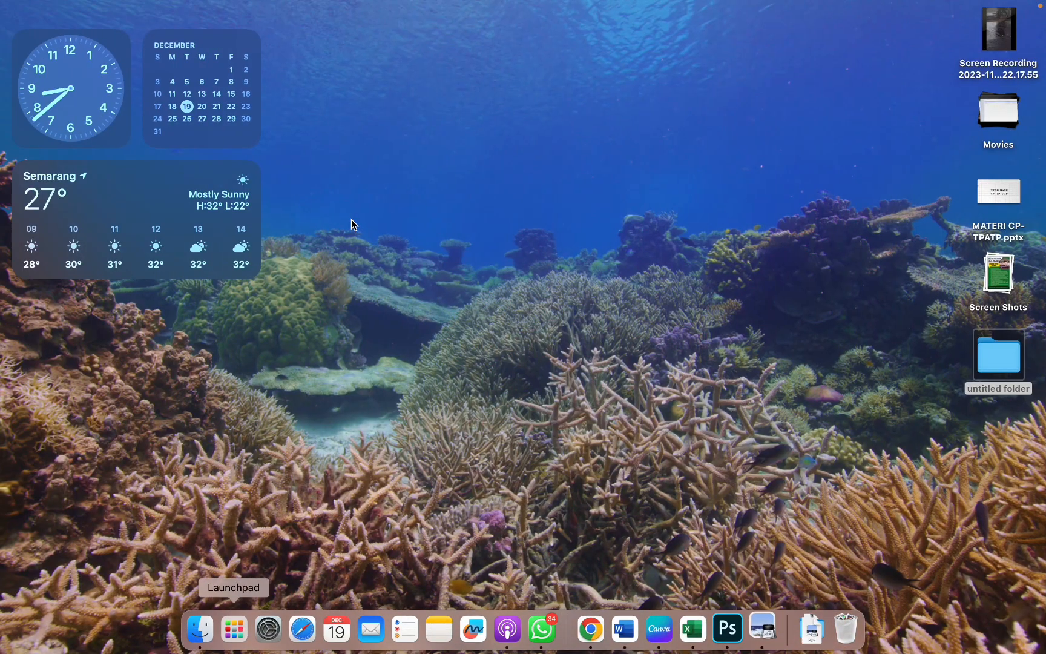
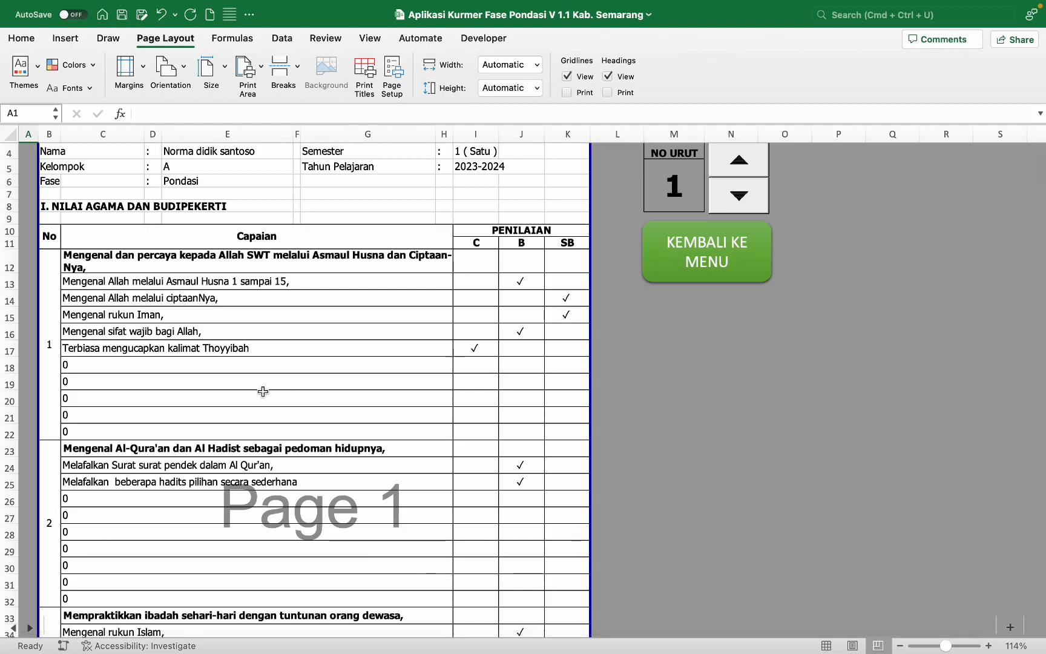
Step: Check the formula in the first 0 row, then hide the empty rows 18–22
left_click(174, 367)
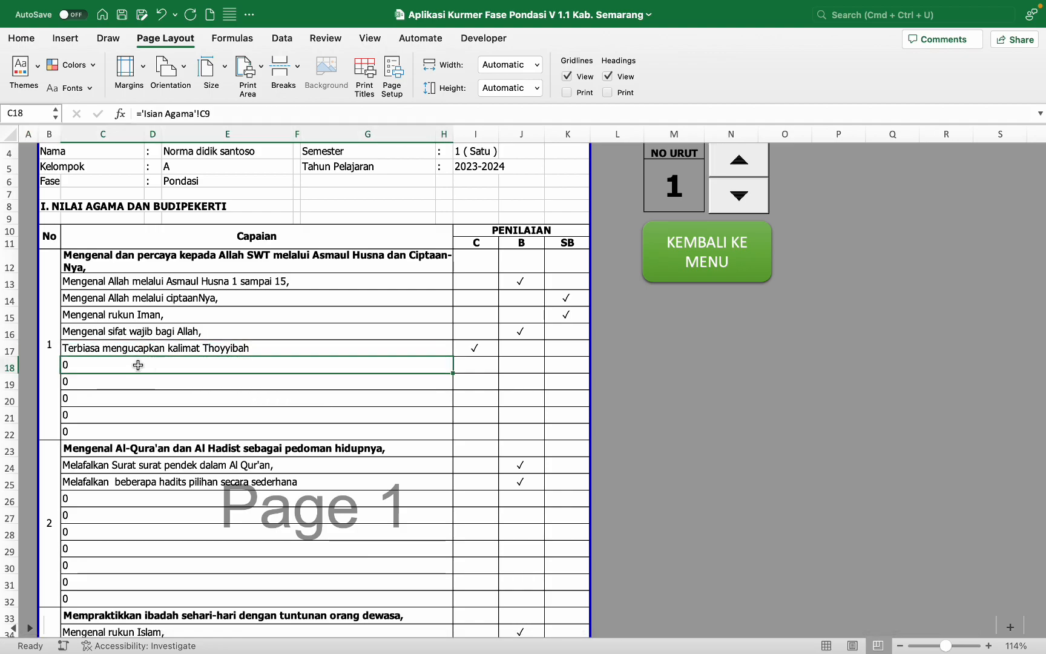
left_click(4, 367)
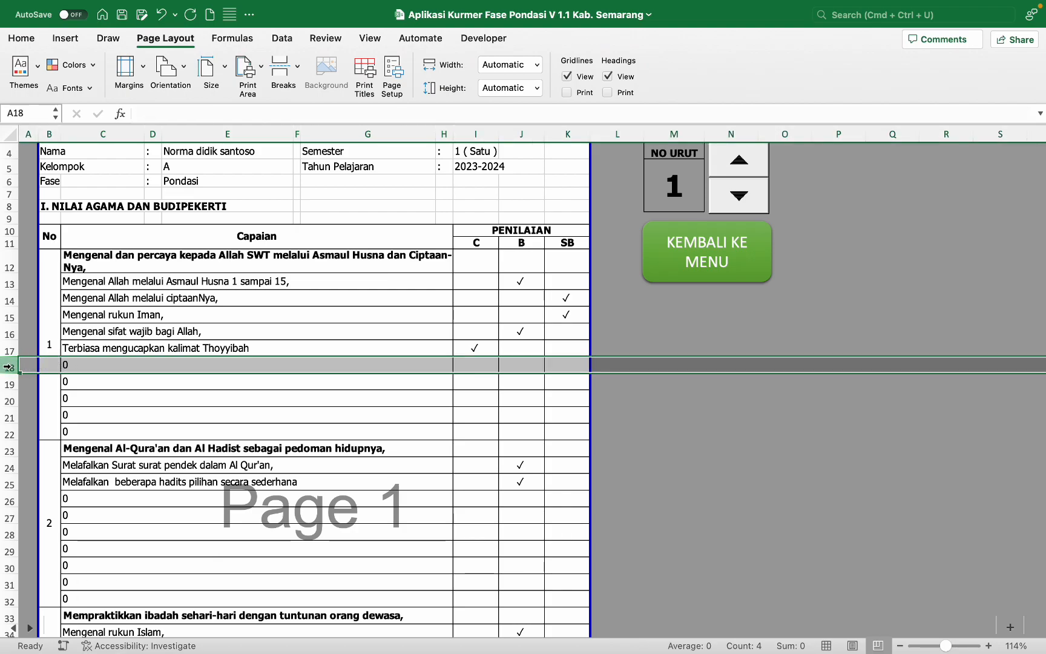
left_click_drag(7, 367, 3, 426)
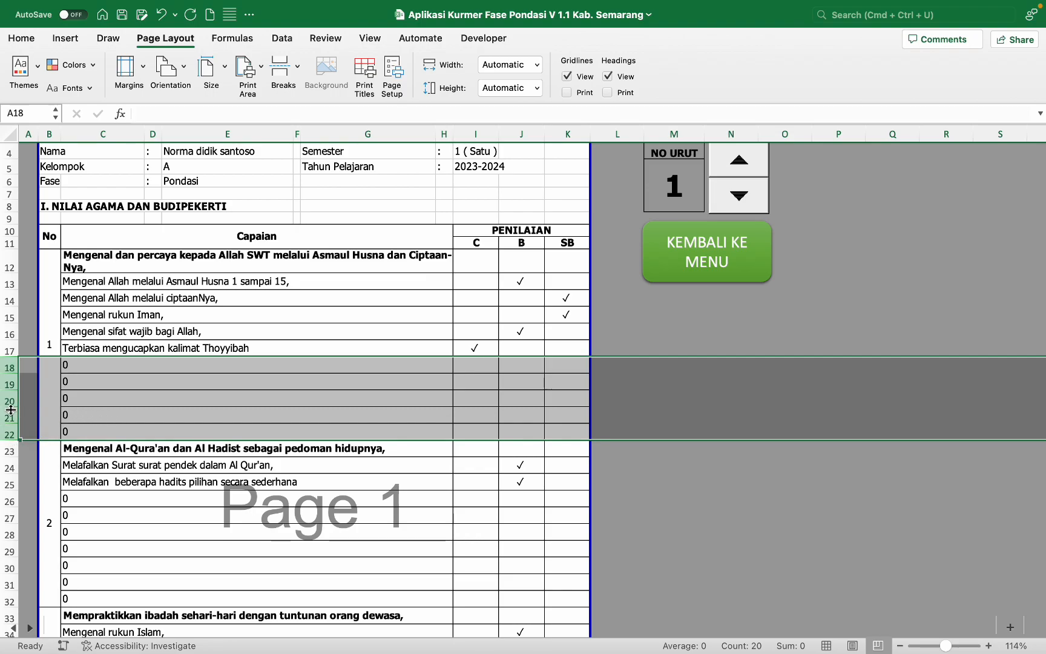
right_click(11, 410)
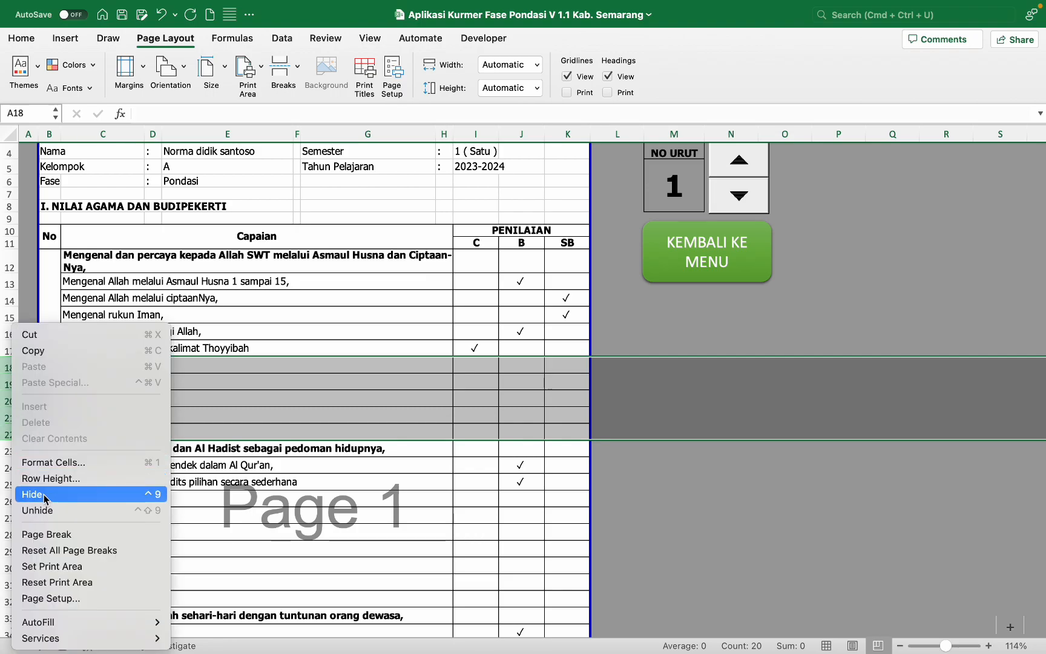
left_click(44, 495)
Step: Hide the empty 0 rows 26–32 and 40–43 under items 2 and 3
scroll(120, 317, "down", 4)
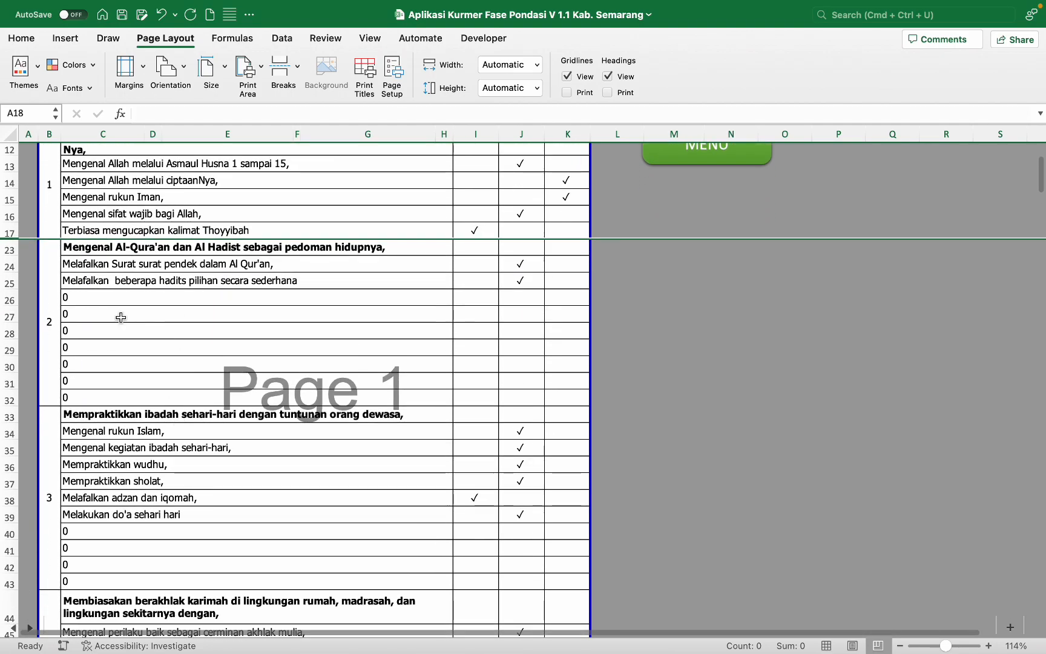
left_click(7, 299)
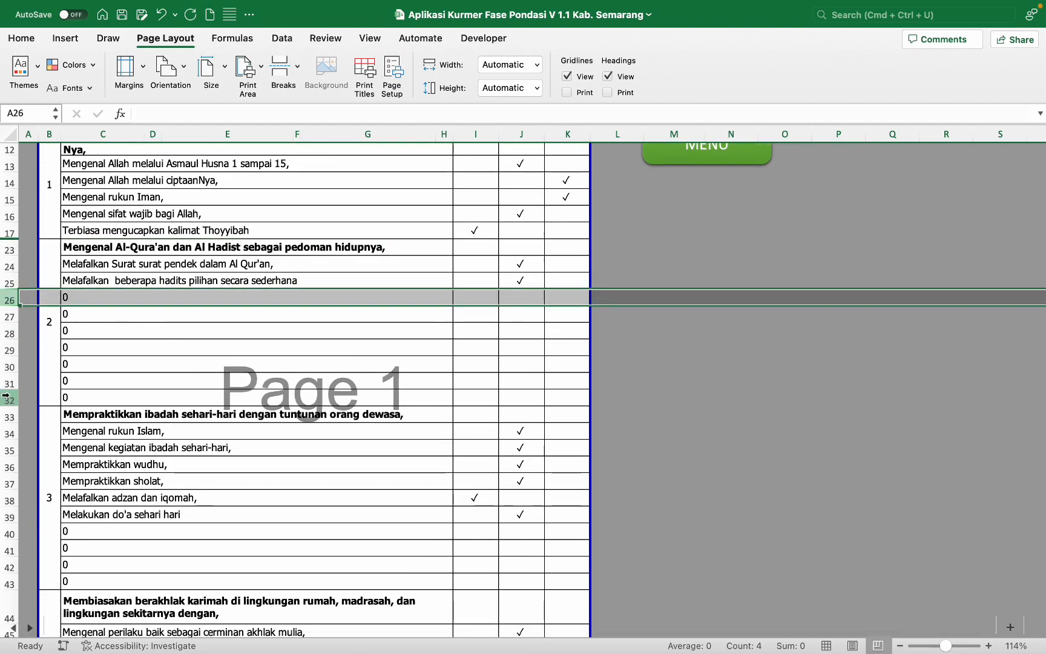
left_click(6, 397, "shift")
right_click(6, 396)
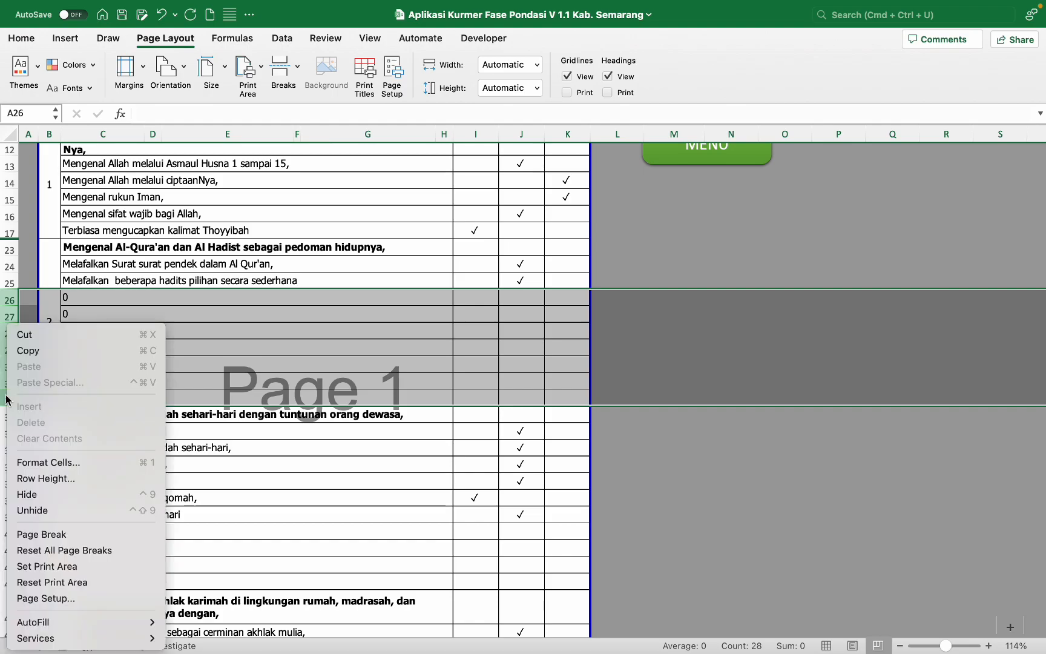
left_click(43, 492)
scroll(42, 491, "down", 4)
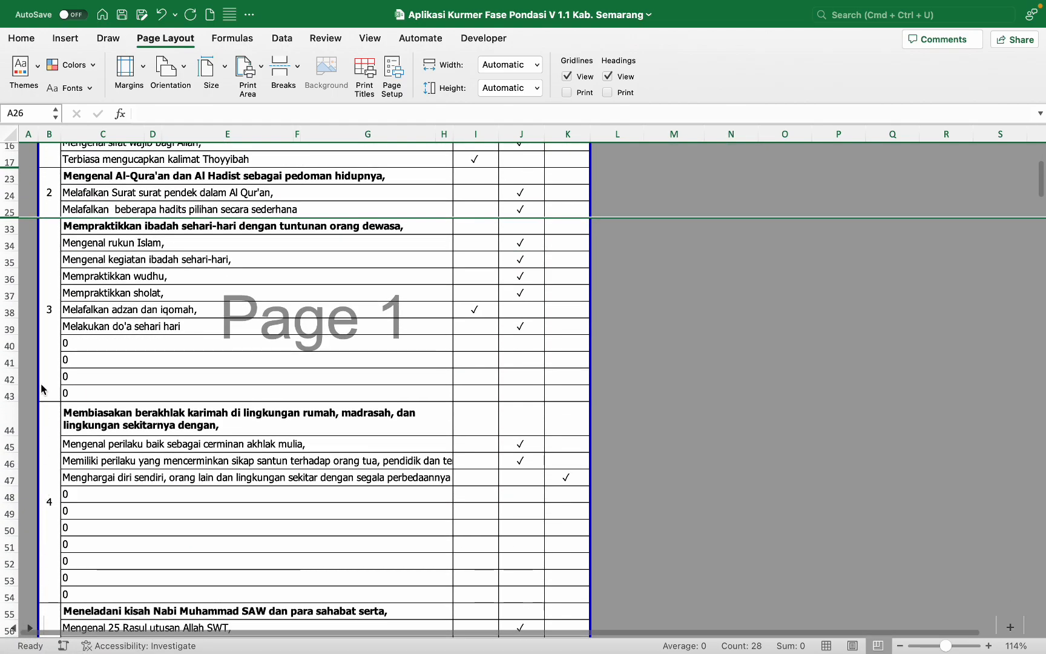
left_click(11, 346)
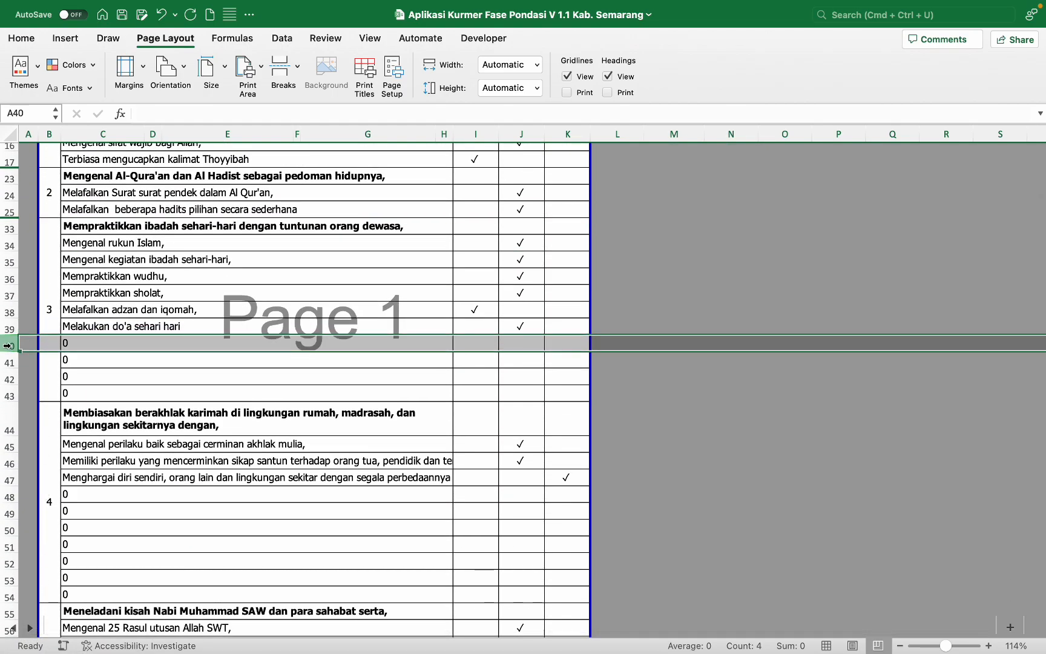
left_click_drag(9, 345, 6, 391)
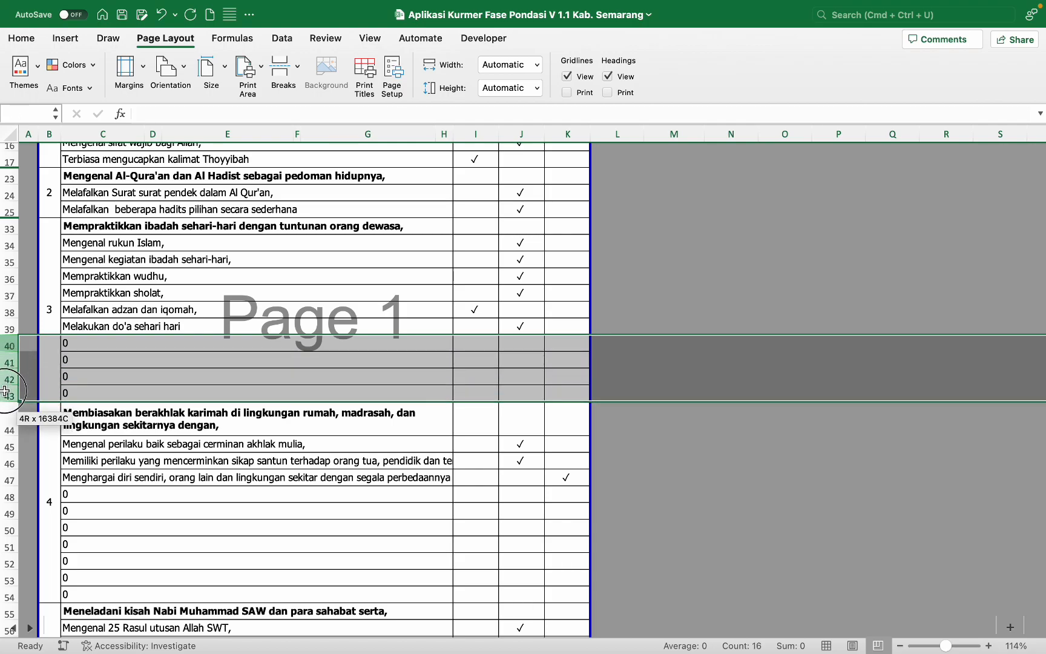
right_click(6, 395)
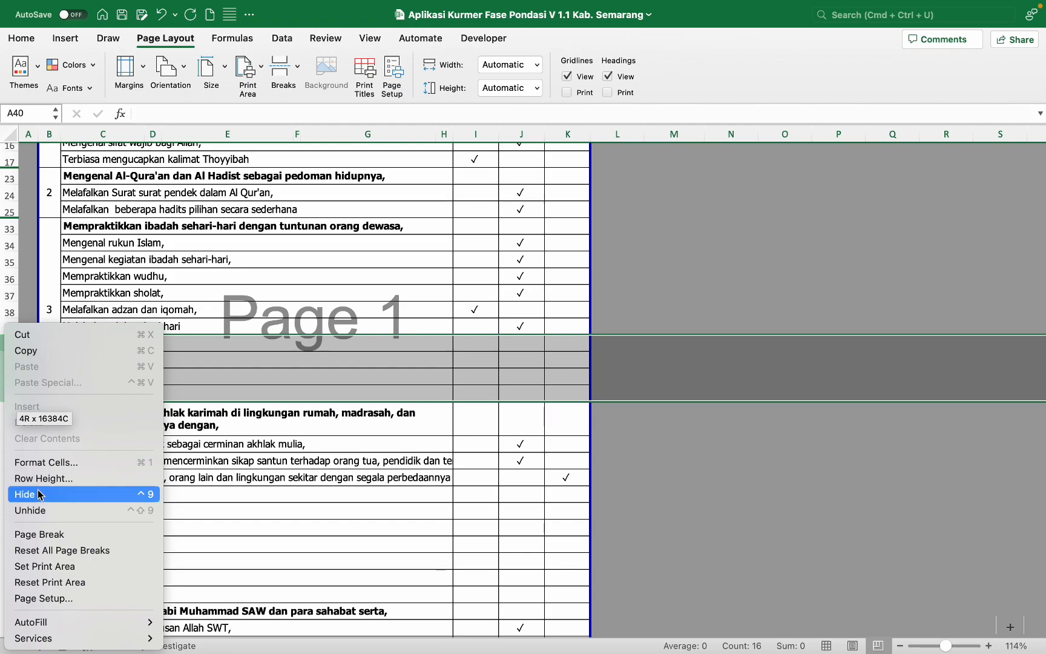
left_click(37, 494)
Step: Hide the empty 0 rows 48–54 and 59–65 under items 4 and 5
scroll(38, 494, "down", 2)
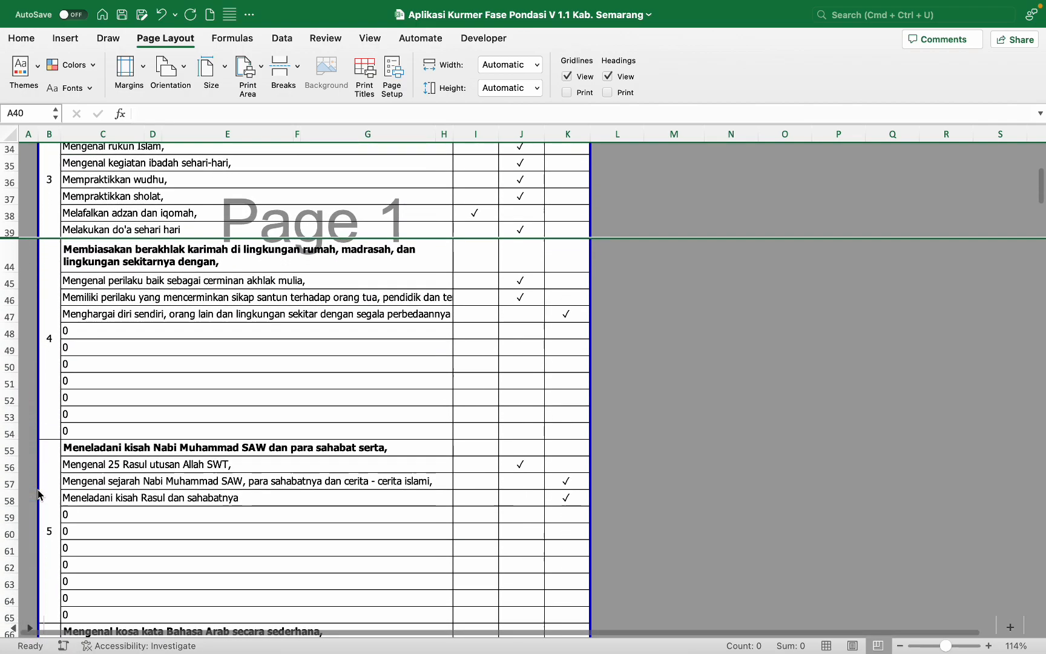
left_click(12, 333)
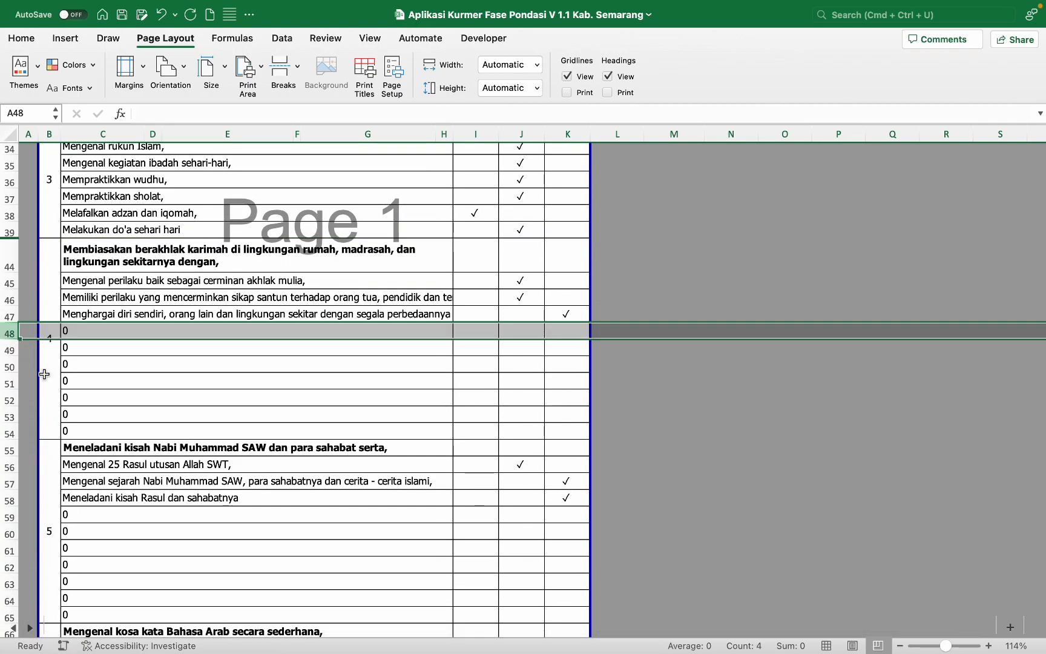
left_click(5, 434, "shift")
right_click(7, 406)
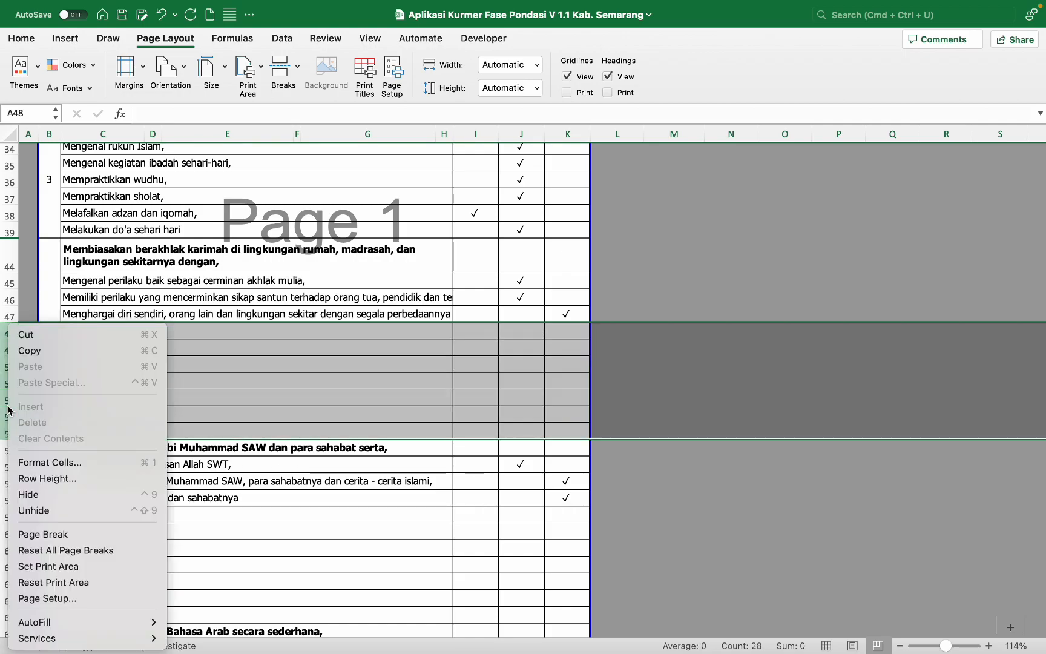
left_click(38, 496)
scroll(176, 410, "down", 3)
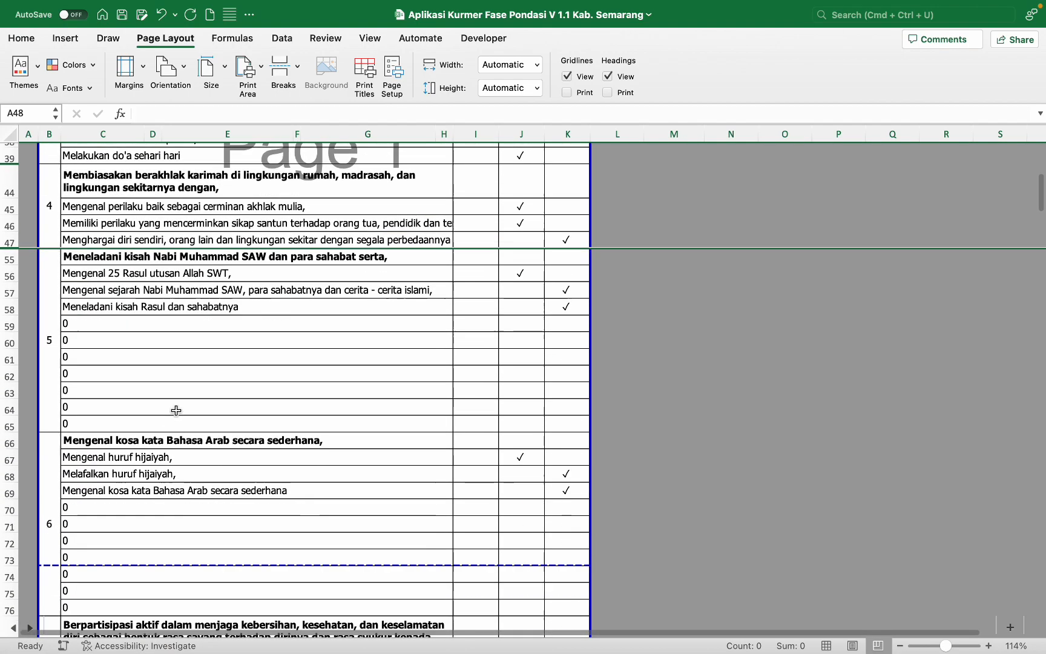
left_click(9, 317)
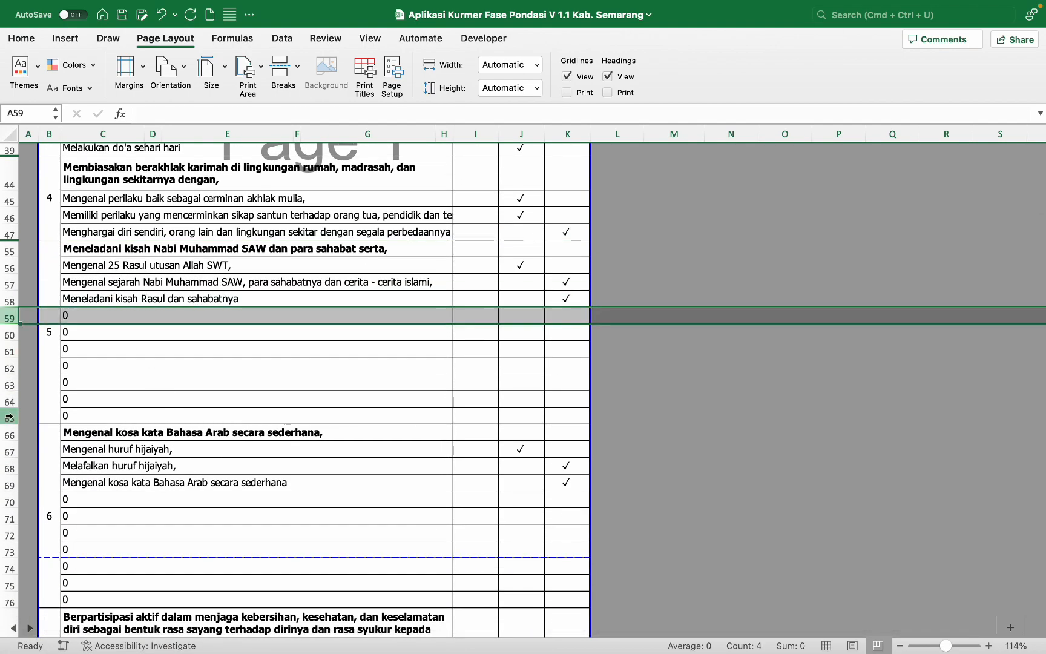
left_click(9, 417, "shift")
right_click(11, 419)
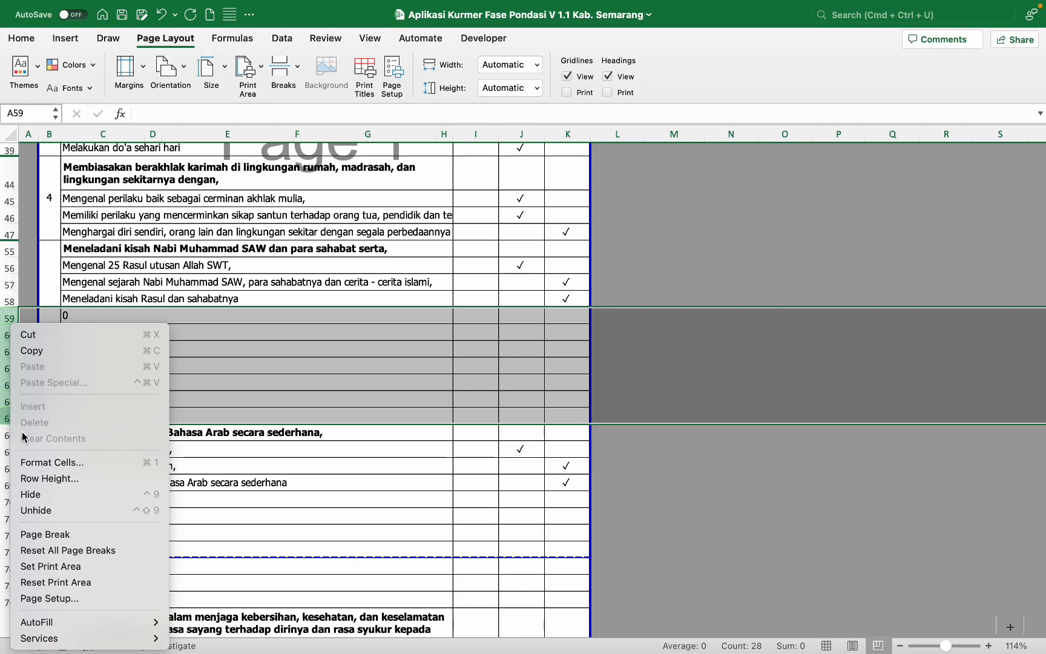
left_click(50, 495)
Step: Hide the remaining empty 0 rows 70–76, 82–87 and 92–98
scroll(170, 387, "down", 3)
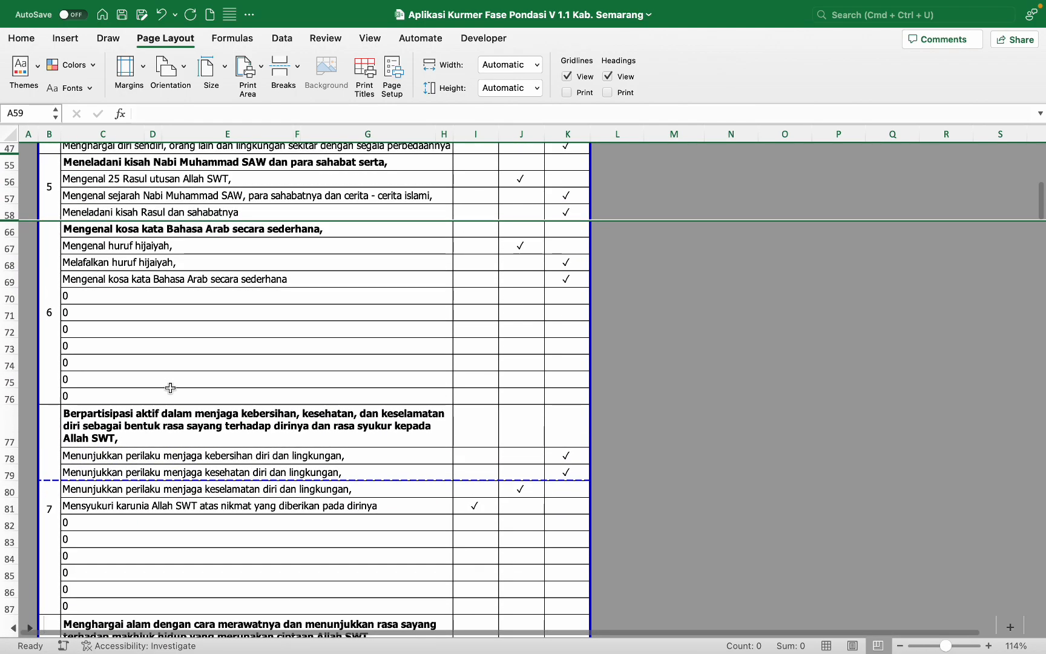
scroll(170, 388, "down", 2)
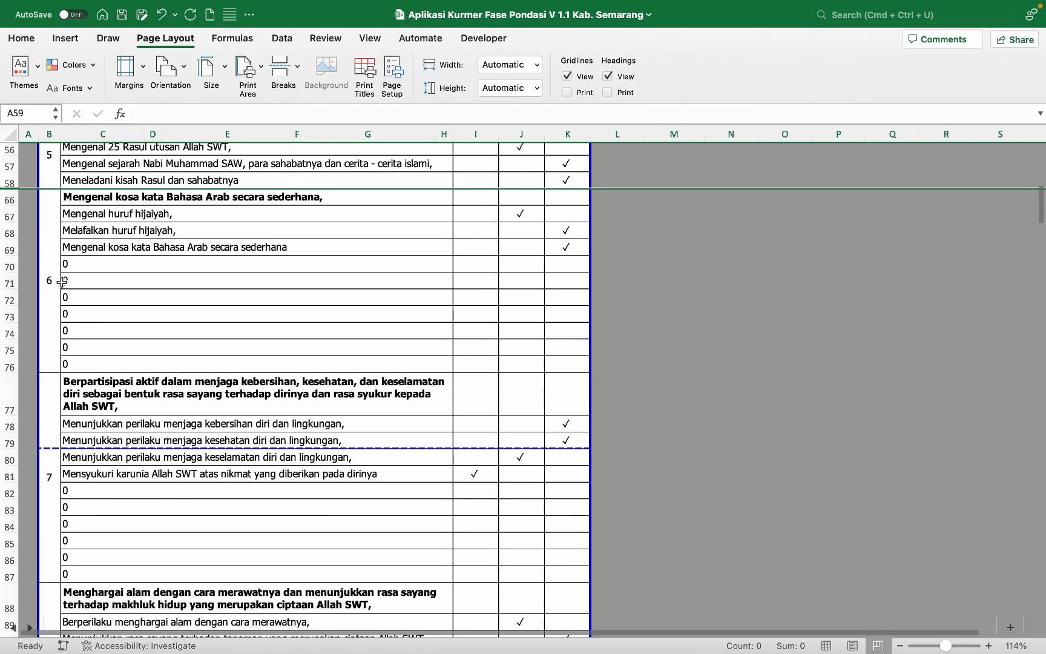
left_click_drag(11, 267, 12, 366)
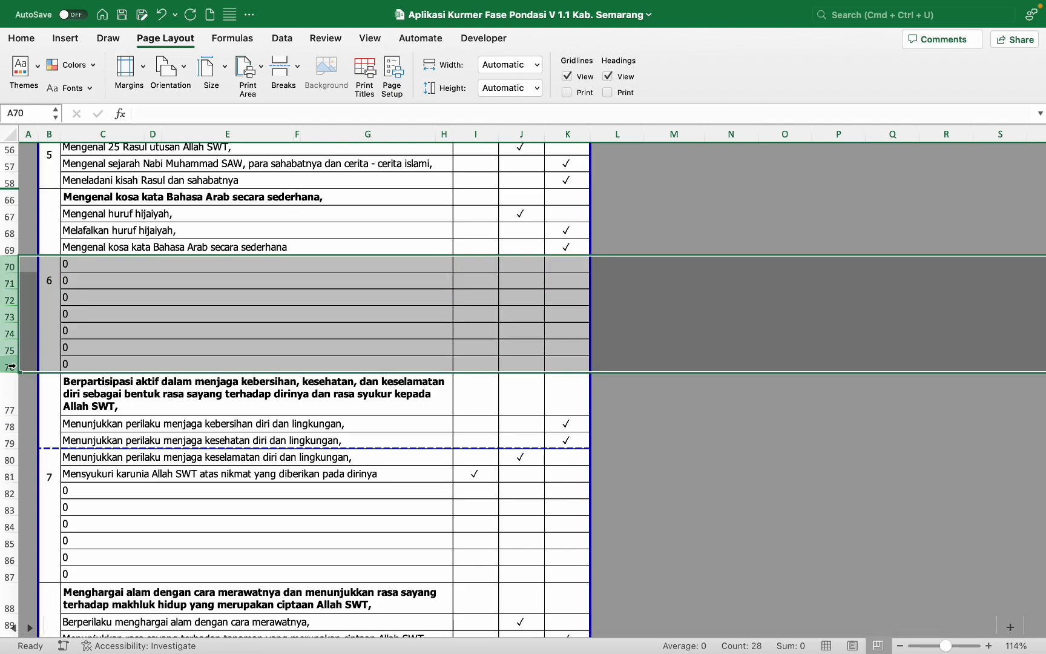
right_click(11, 368)
left_click(40, 494)
scroll(40, 497, "down", 3)
scroll(40, 496, "down", 2)
left_click_drag(5, 256, 8, 335)
right_click(8, 336)
left_click(38, 461)
scroll(7, 202, "down", 5)
left_click_drag(7, 203, 8, 299)
right_click(8, 299)
left_click(38, 424)
scroll(198, 331, "down", 1)
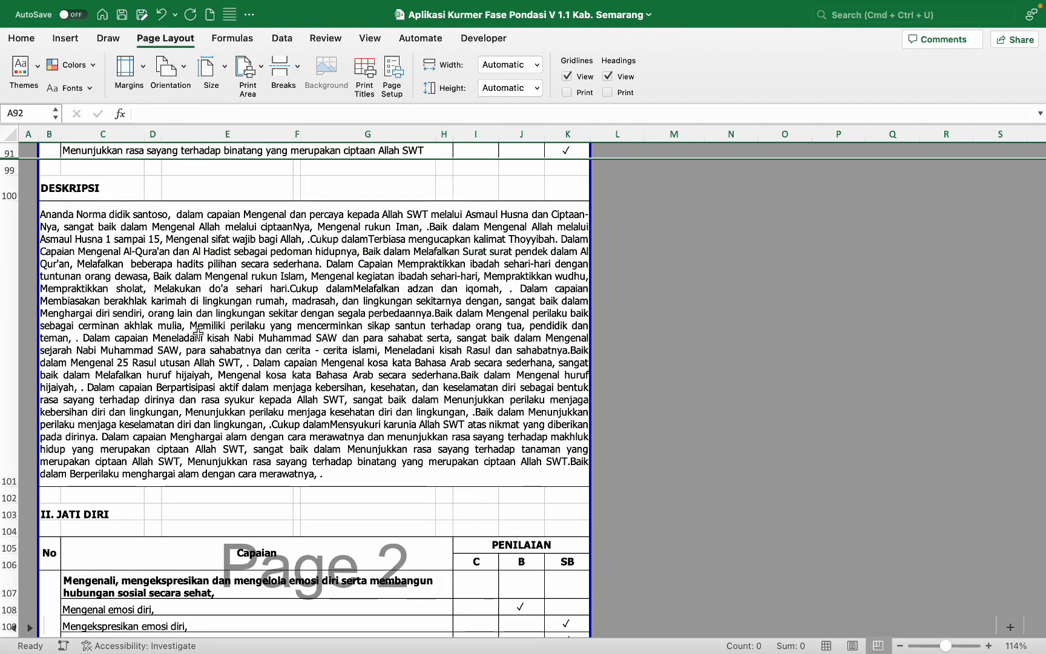
Step: Hide the empty 0 rows 112–117, 122–127 and 133–139
scroll(7, 311, "down", 6)
left_click_drag(7, 311, 8, 394)
right_click(9, 394)
left_click(37, 494)
scroll(7, 354, "down", 2)
left_click_drag(7, 354, 7, 454)
right_click(7, 454)
left_click(38, 494)
scroll(8, 338, "down", 2)
left_click_drag(7, 307, 8, 412)
right_click(8, 411)
left_click(31, 495)
Step: Hide the empty 0 rows 144–150, 163–169 and 174–180
scroll(16, 328, "down", 3)
left_click_drag(8, 311, 8, 413)
right_click(9, 413)
left_click(31, 494)
scroll(12, 424, "down", 5)
left_click(8, 363)
left_click_drag(16, 470, 12, 467)
right_click(12, 467)
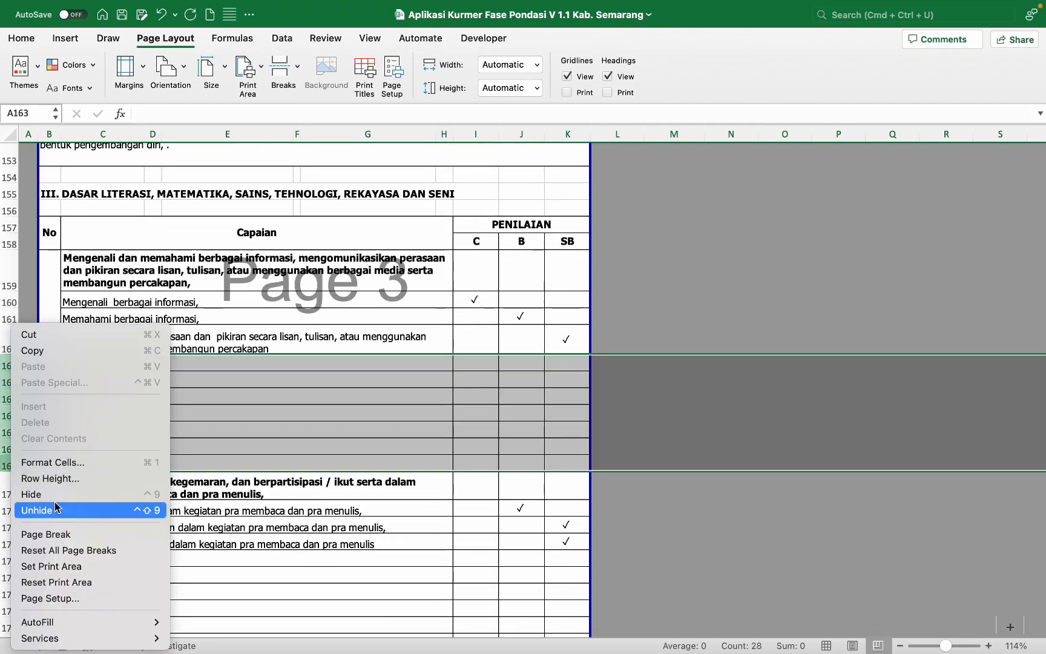
left_click(30, 494)
scroll(12, 424, "down", 2)
left_click_drag(8, 356, 8, 457)
right_click(9, 457)
left_click(30, 494)
Step: Hide the empty 0 rows 196–202, 207–213, 217–224 and 229–235
scroll(18, 393, "down", 2)
left_click_drag(9, 337, 9, 453)
scroll(24, 363, "down", 3)
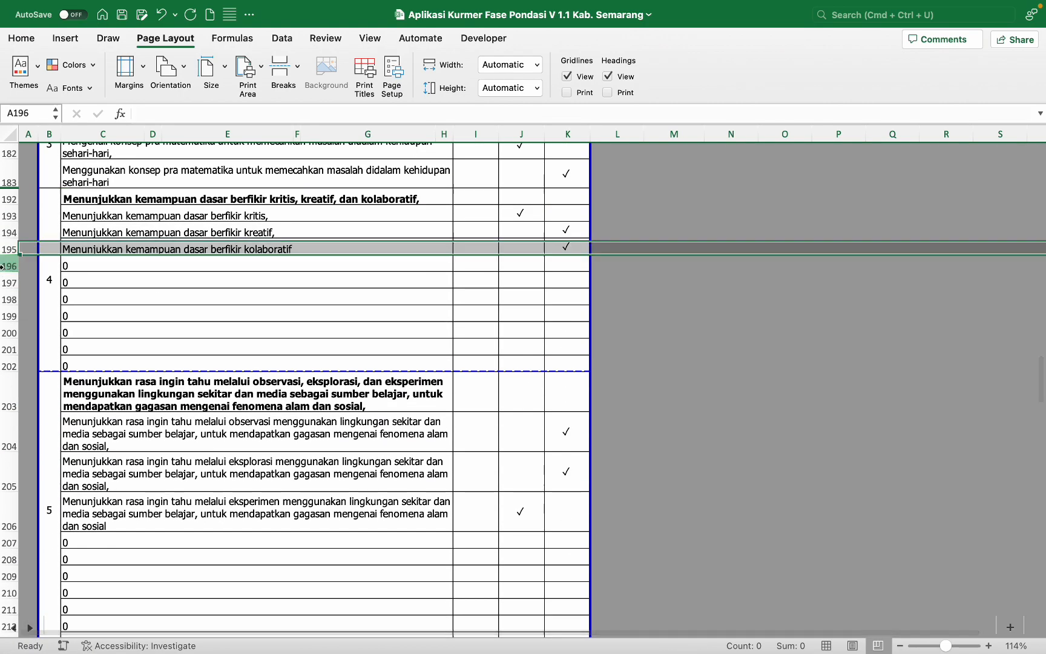
left_click_drag(8, 263, 8, 366)
right_click(8, 367)
left_click(29, 493)
scroll(25, 363, "down", 2)
left_click_drag(8, 317, 10, 420)
right_click(10, 420)
left_click(34, 493)
scroll(171, 429, "down", 2)
left_click_drag(9, 324, 6, 503)
right_click(10, 442)
left_click(34, 493)
right_click(6, 502)
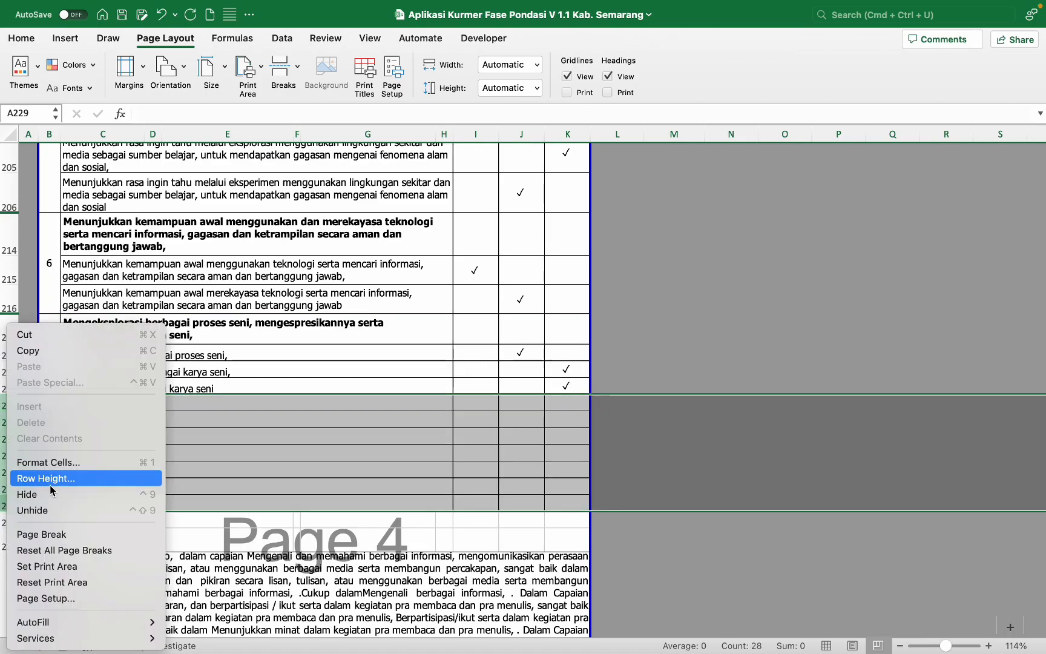
left_click(34, 425)
Step: Scroll through the sheet down to the P5 project table
scroll(212, 434, "down", 6)
scroll(212, 429, "down", 5)
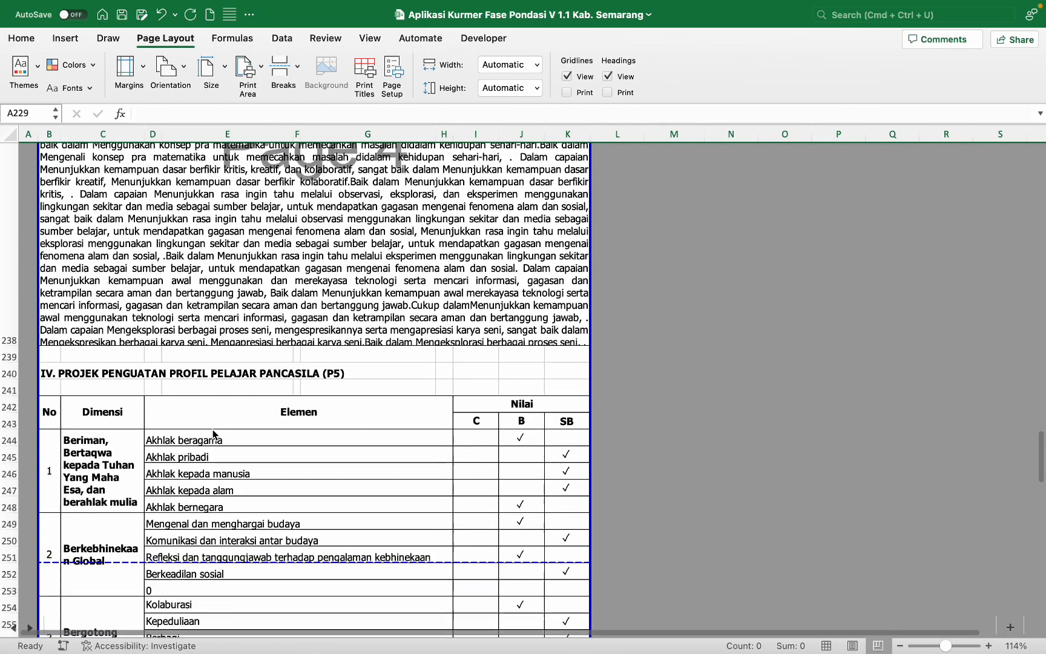
scroll(213, 429, "up", 4)
scroll(212, 429, "up", 8)
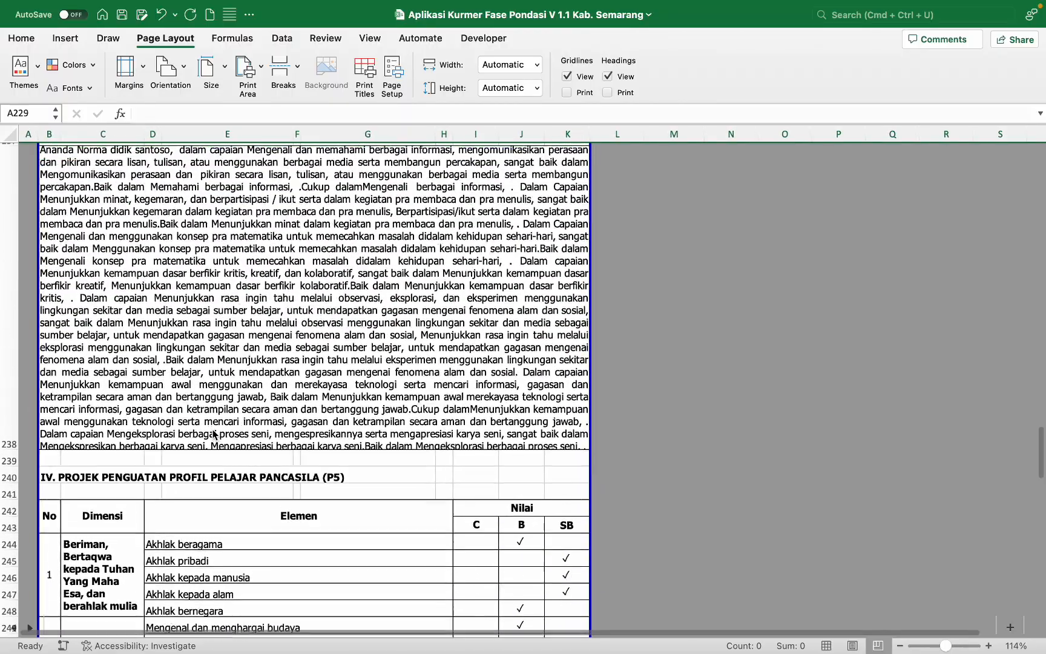
scroll(213, 433, "up", 2)
scroll(213, 432, "down", 9)
scroll(212, 434, "down", 4)
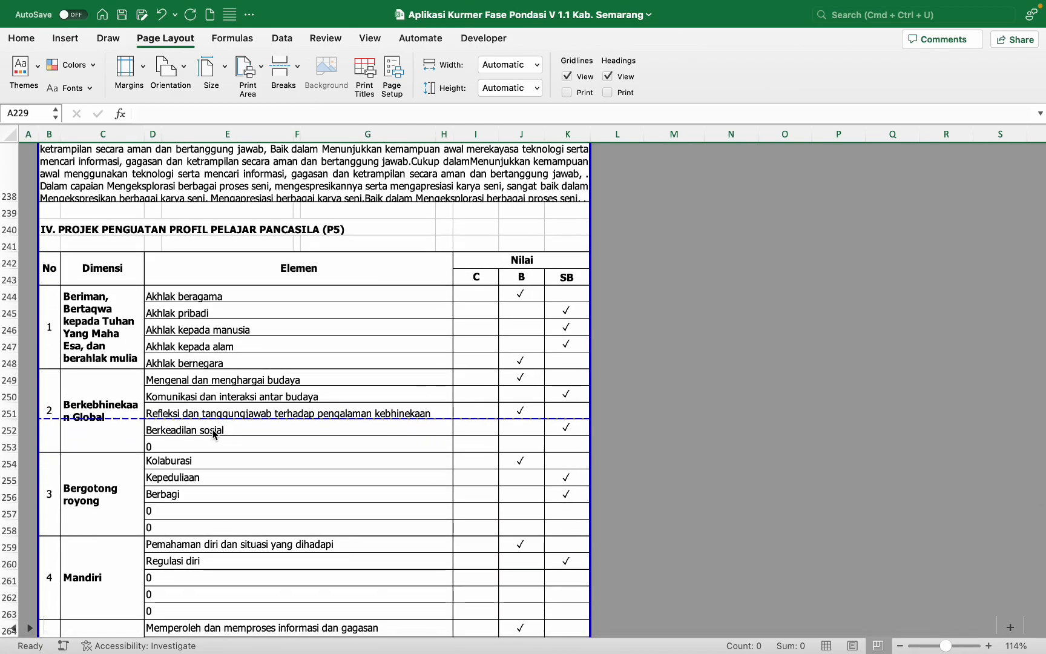
scroll(212, 429, "down", 2)
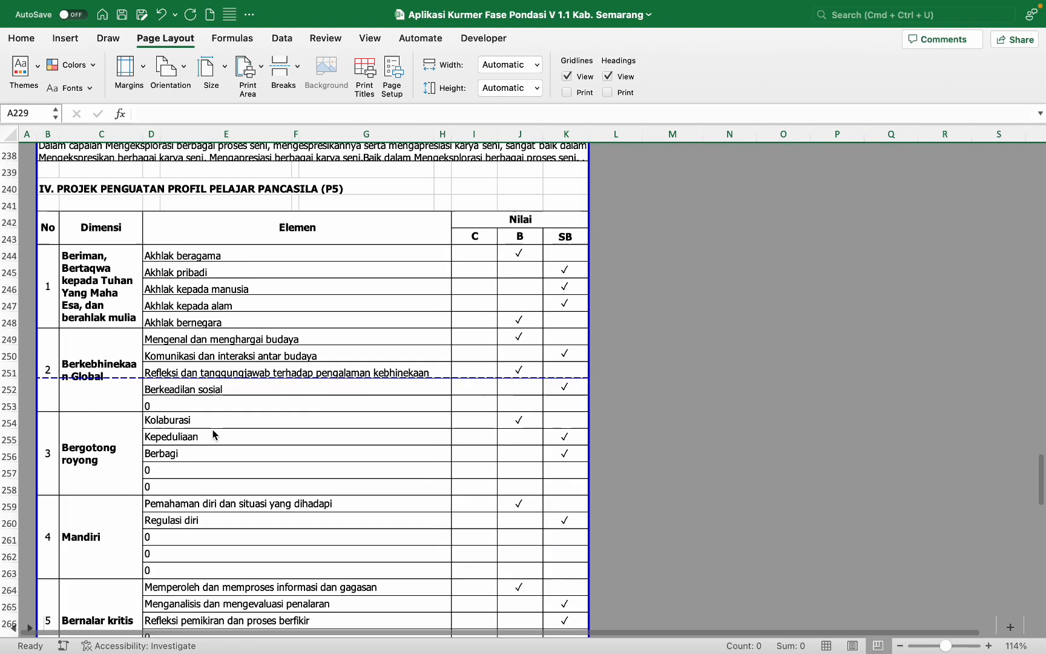
Step: Hide rows 253–254, the empty 0 row and Kolaburasi, in the P5 table
left_click(7, 405)
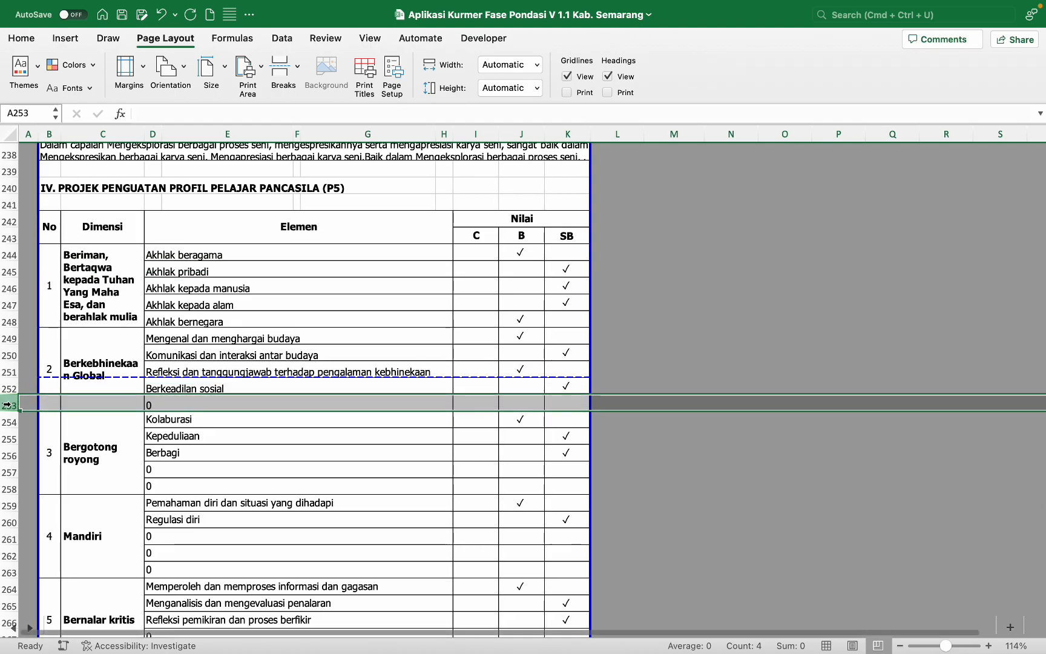
right_click(7, 405)
left_click(48, 494)
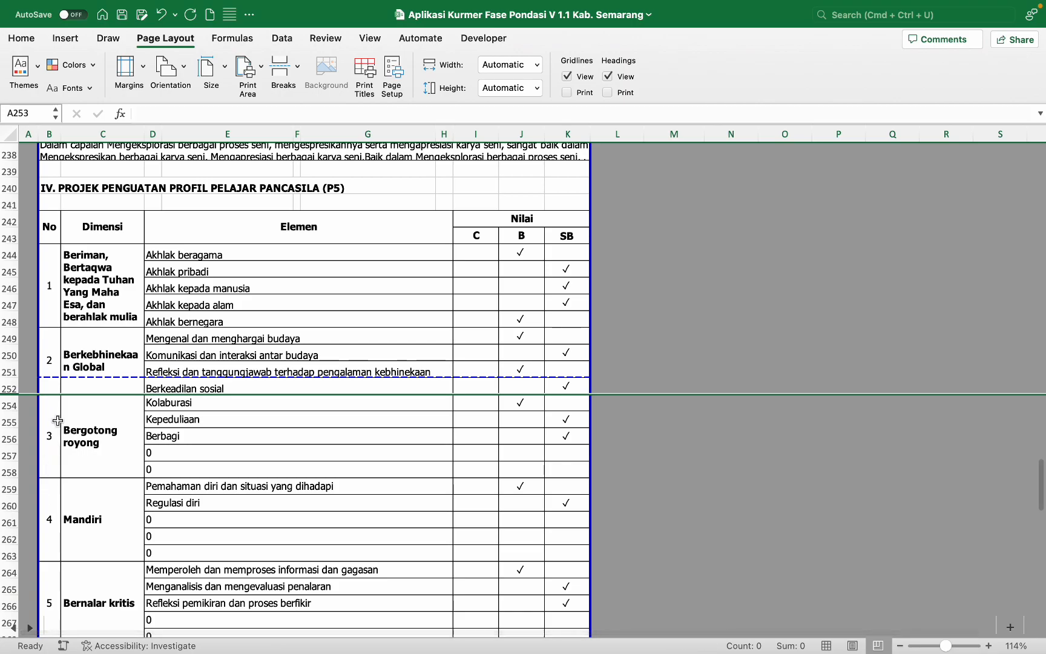
key("super+z")
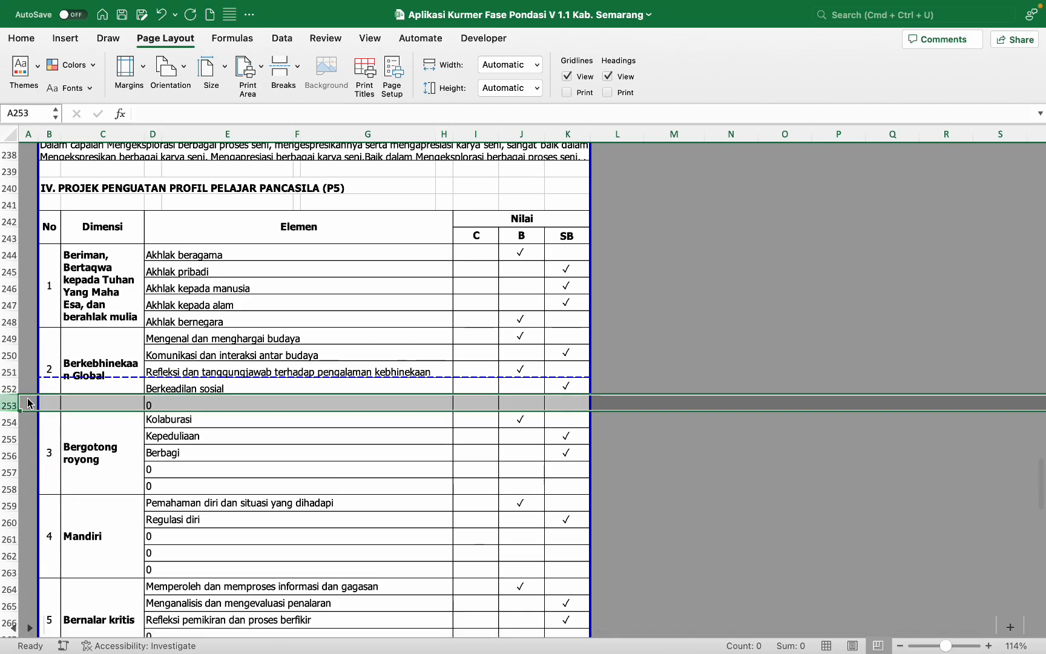
left_click(6, 422, "shift")
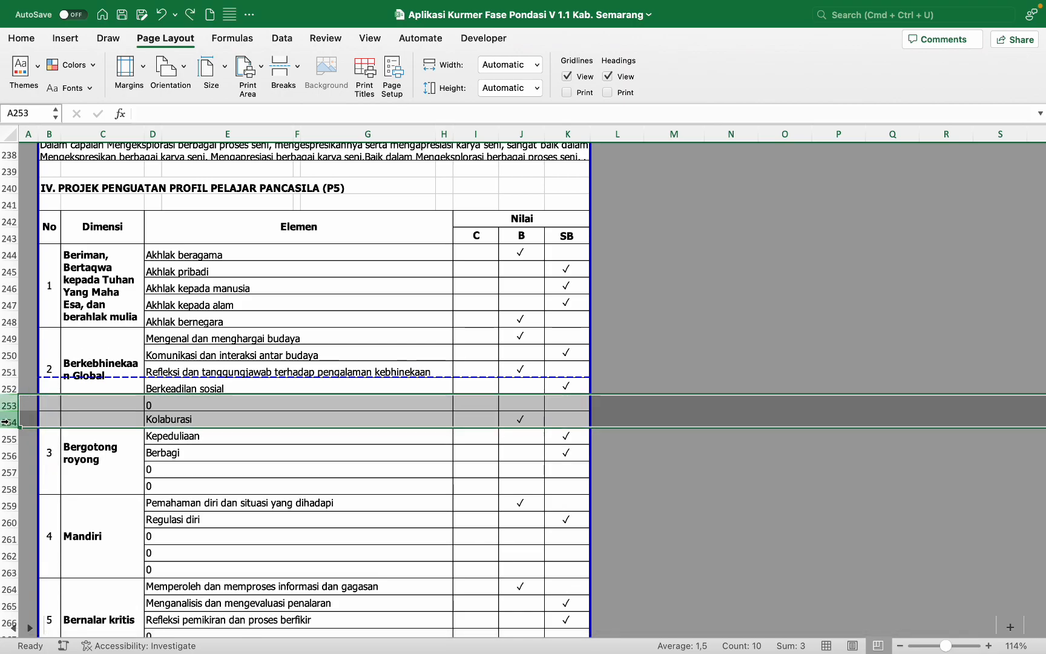
right_click(6, 421)
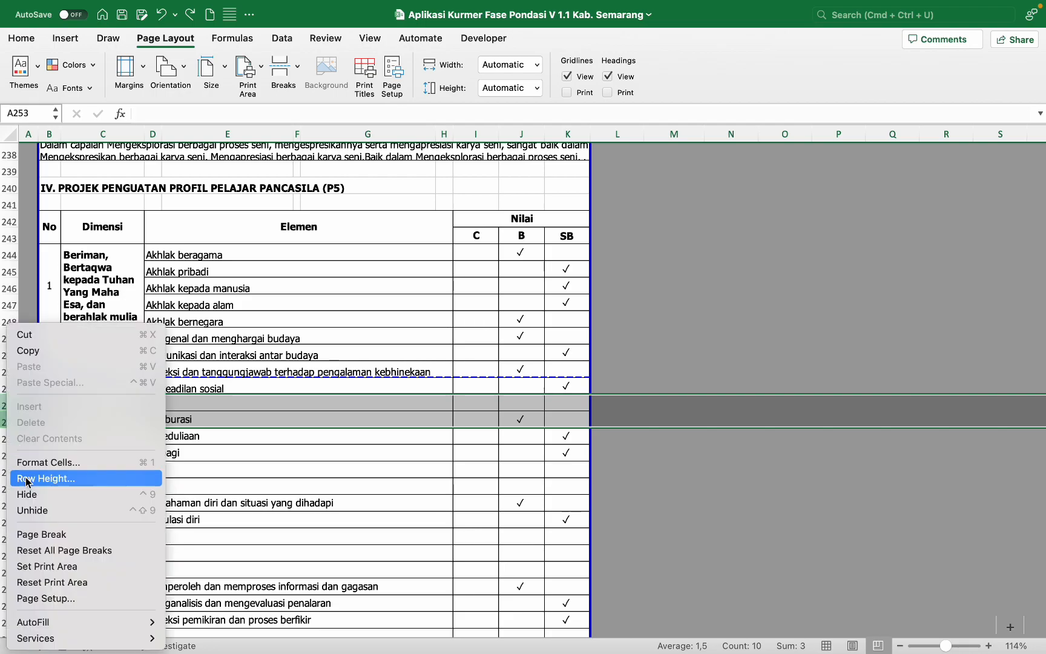
left_click(24, 505)
Step: Check the Berbagi and Kepeduliaan rows around the hidden rows 253–254
left_click(156, 417)
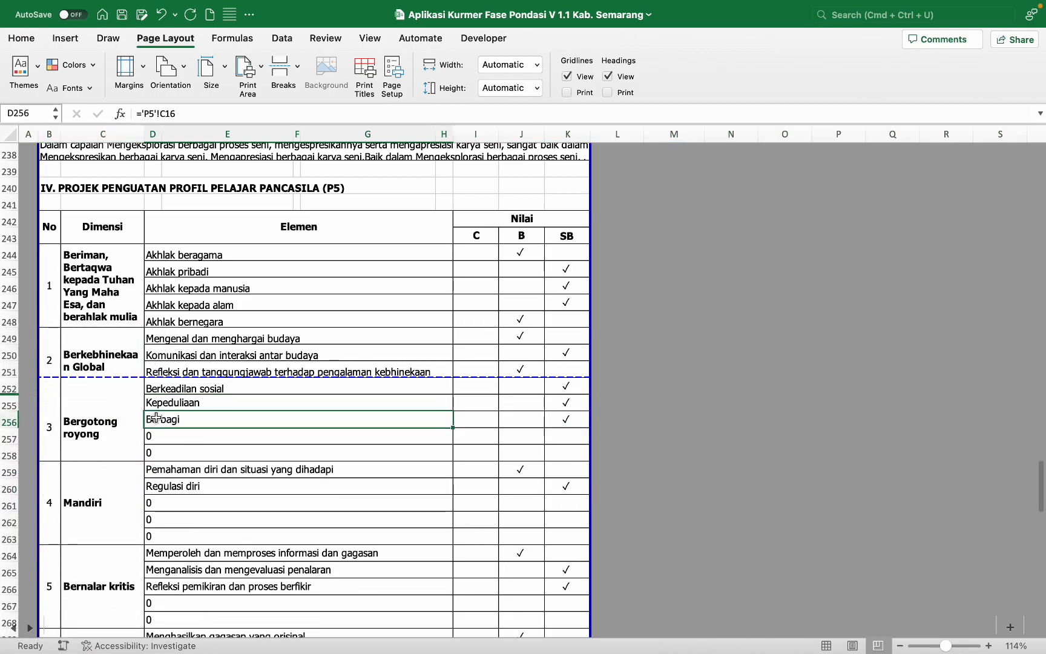
left_click(11, 404)
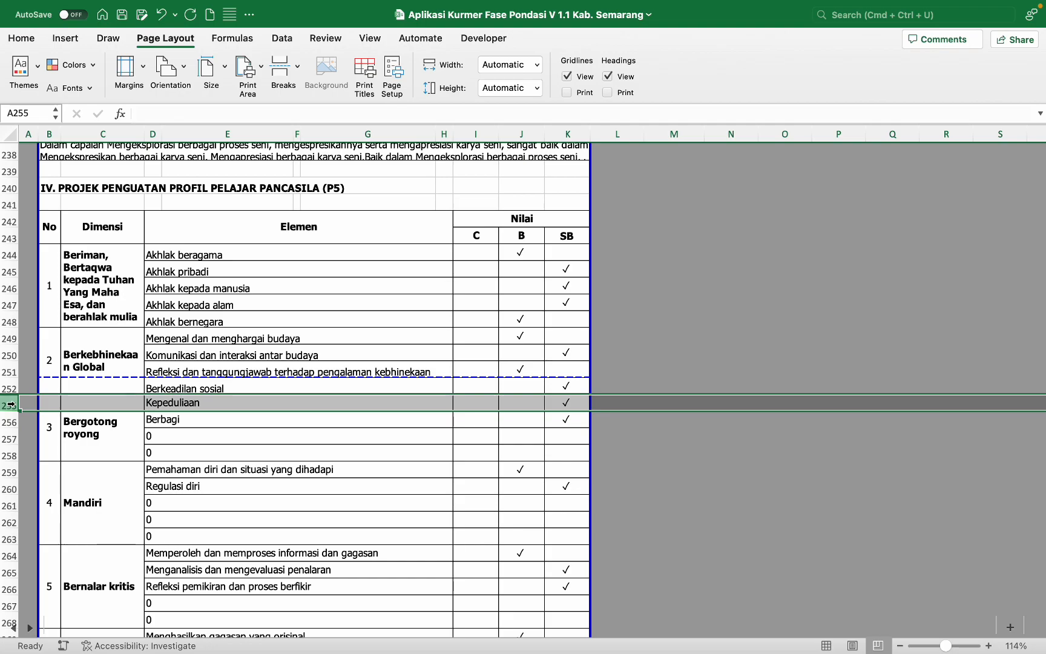
mouse_move(9, 404)
left_mouse_down()
mouse_move(7, 391)
mouse_move(6, 404)
left_mouse_up()
scroll(8, 397, "up", 5)
left_click(20, 339)
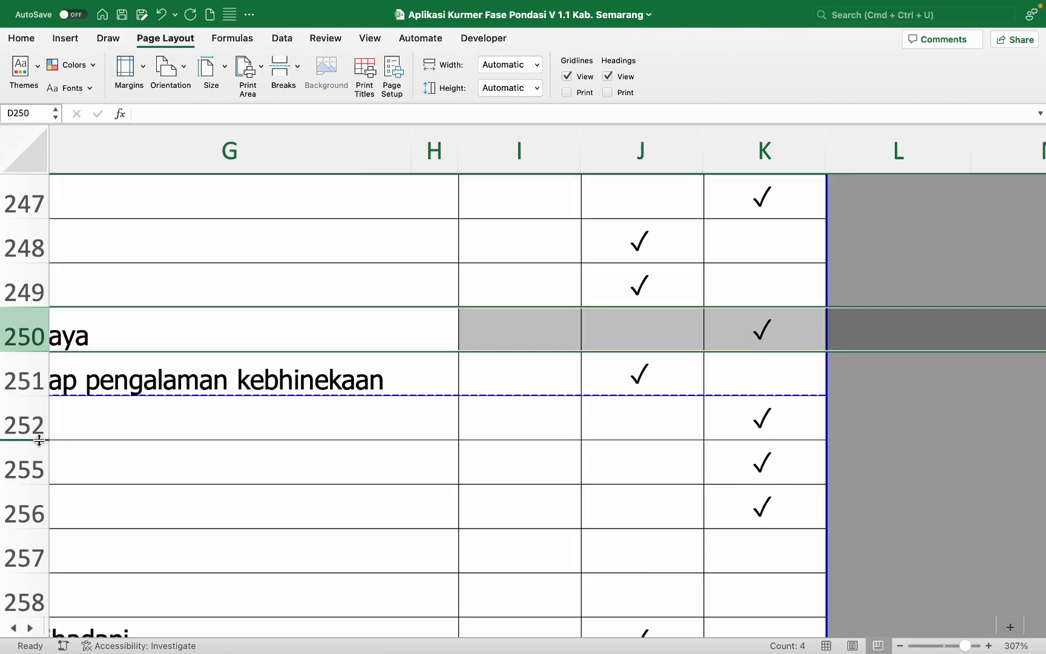
Step: Unhide rows 253–254 so the Kolaburasi row is visible again
scroll(41, 443, "down", 5)
scroll(40, 444, "down", 5)
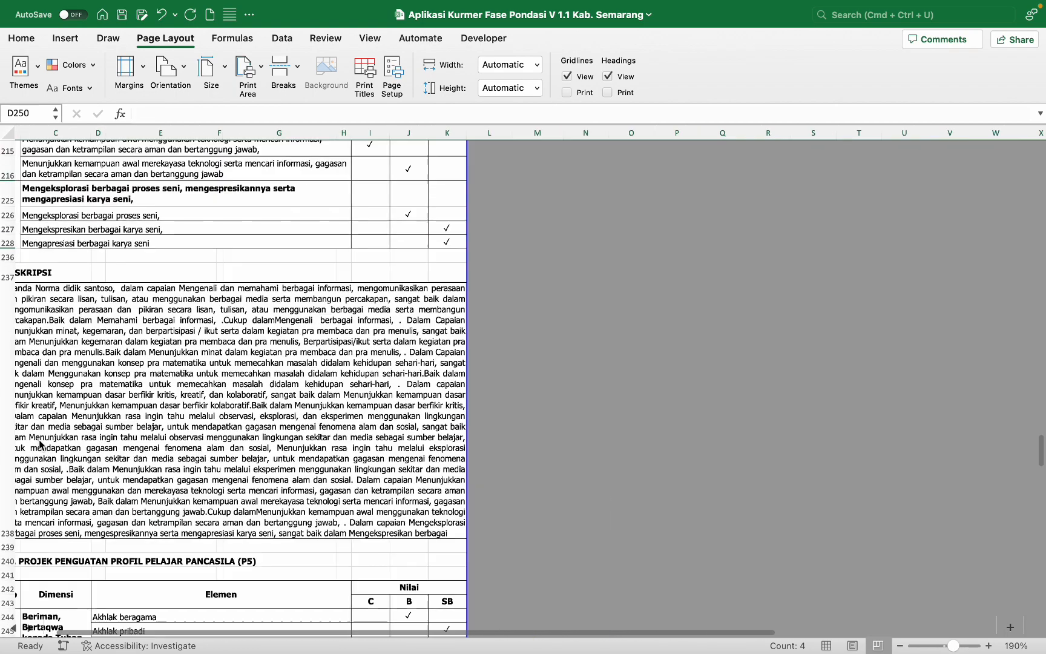
scroll(40, 445, "down", 1)
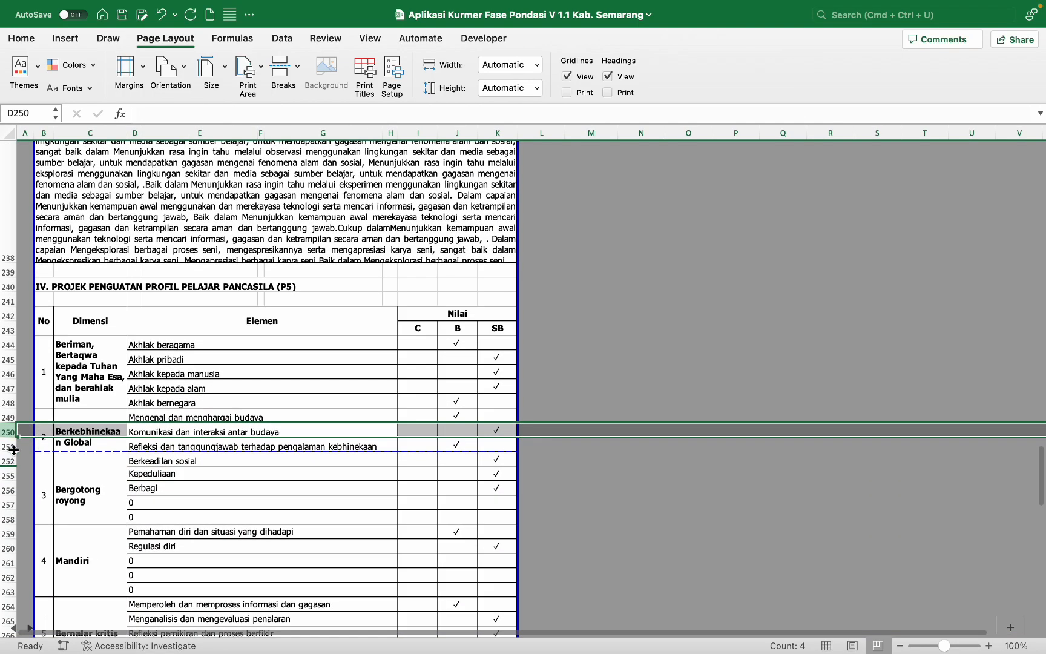
scroll(14, 449, "up", 5)
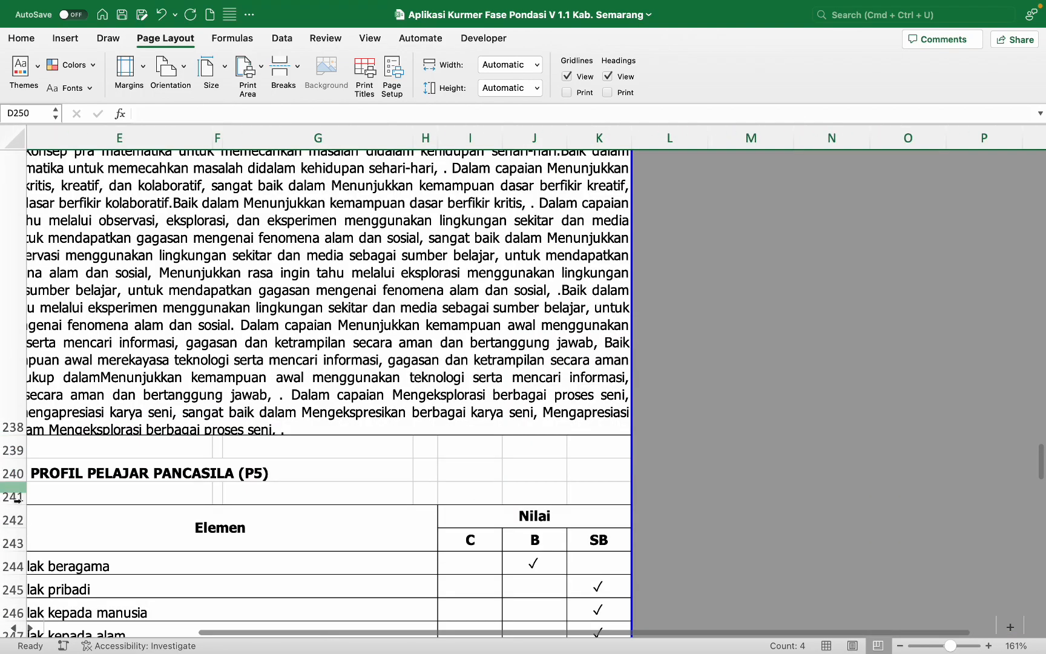
scroll(400, 460, "down", 5)
scroll(400, 460, "left", 3)
scroll(47, 352, "right", 1)
left_click_drag(13, 289, 13, 267)
right_click(13, 267)
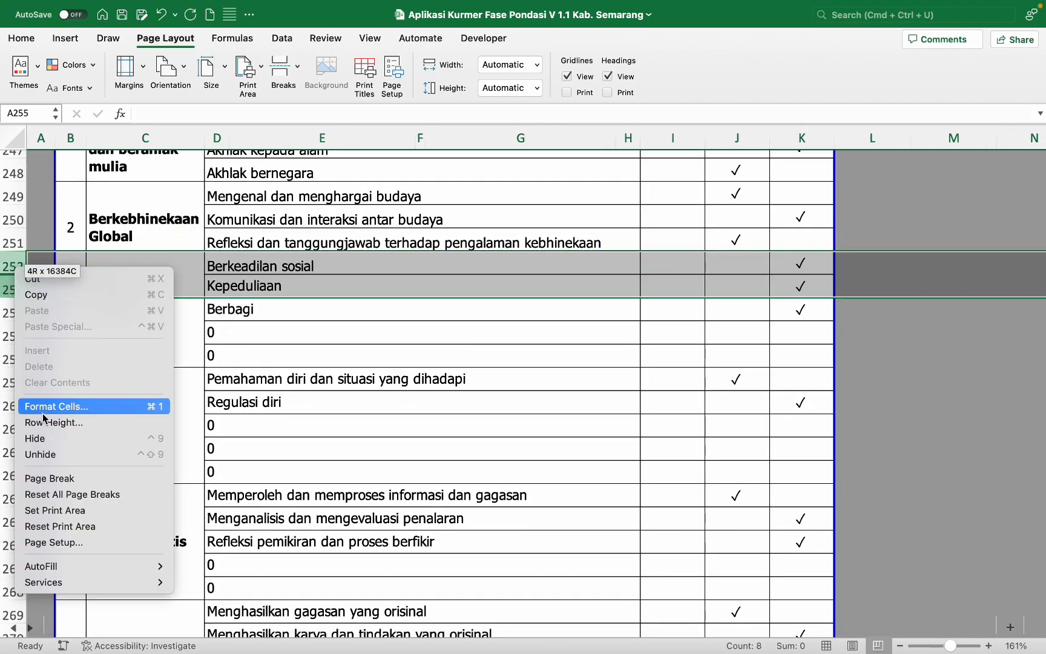
left_click(51, 454)
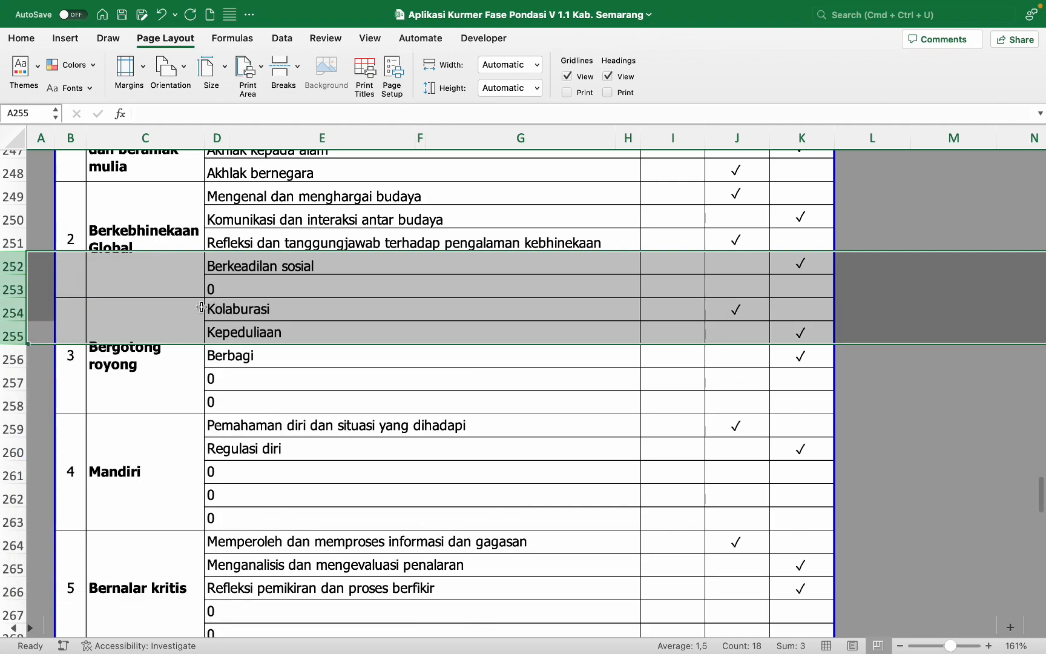
left_click(243, 287)
Step: Hide the empty 0 rows 253 and 257–258
left_click(4, 289)
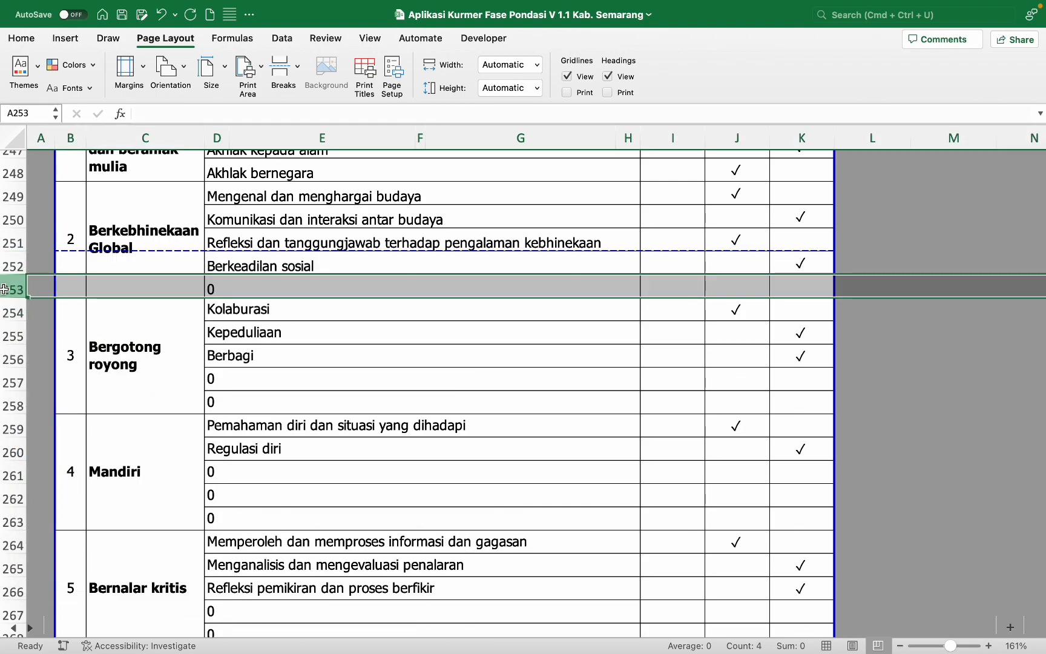
right_click(5, 292)
left_click(43, 462)
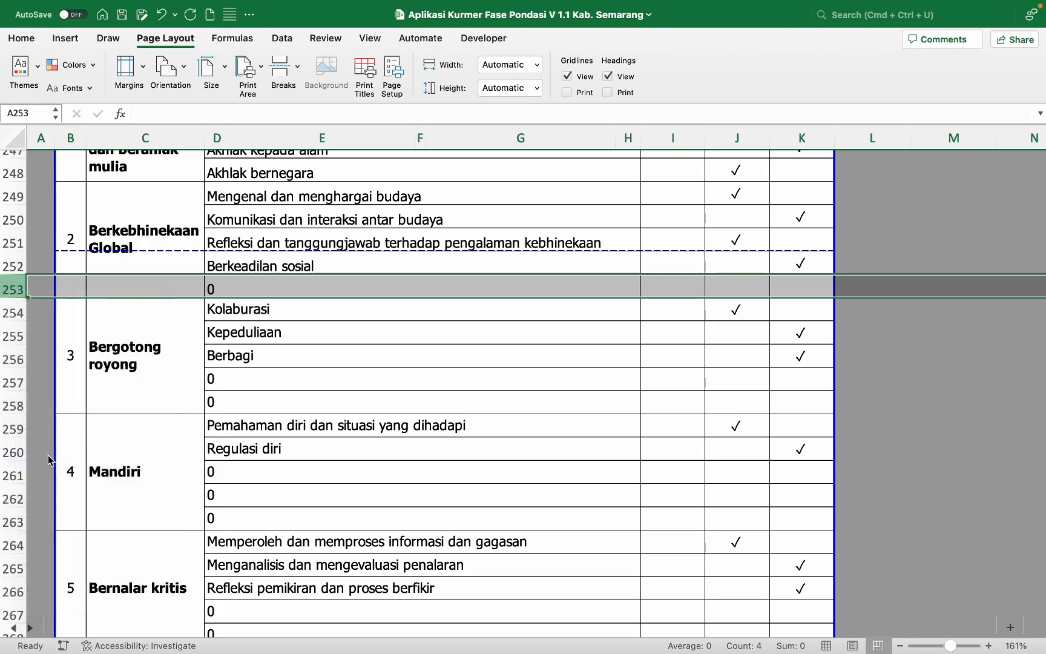
left_click(10, 361)
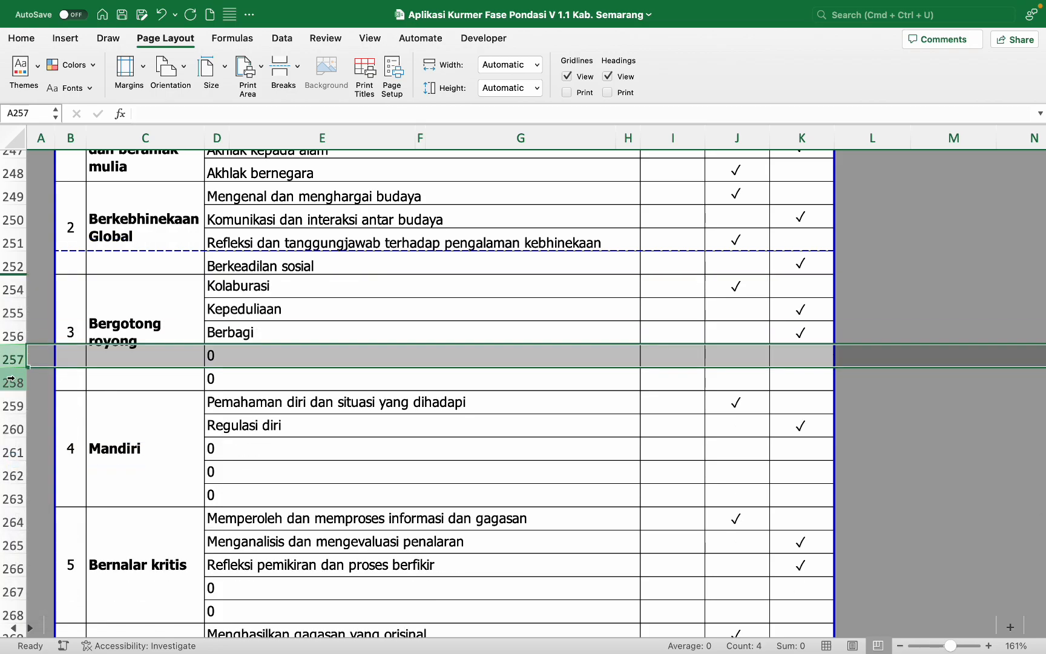
left_click(10, 380, "shift")
right_click(11, 380)
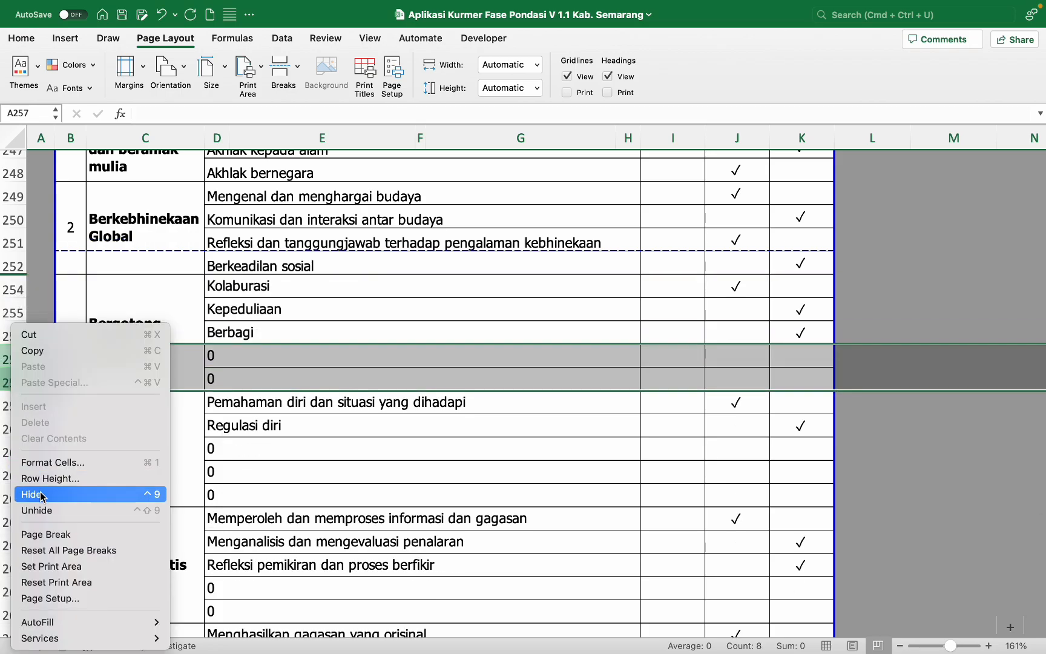
left_click(42, 494)
Step: Hide the empty 0 rows 261–263, 267–268 and 272–273
scroll(176, 423, "down", 2)
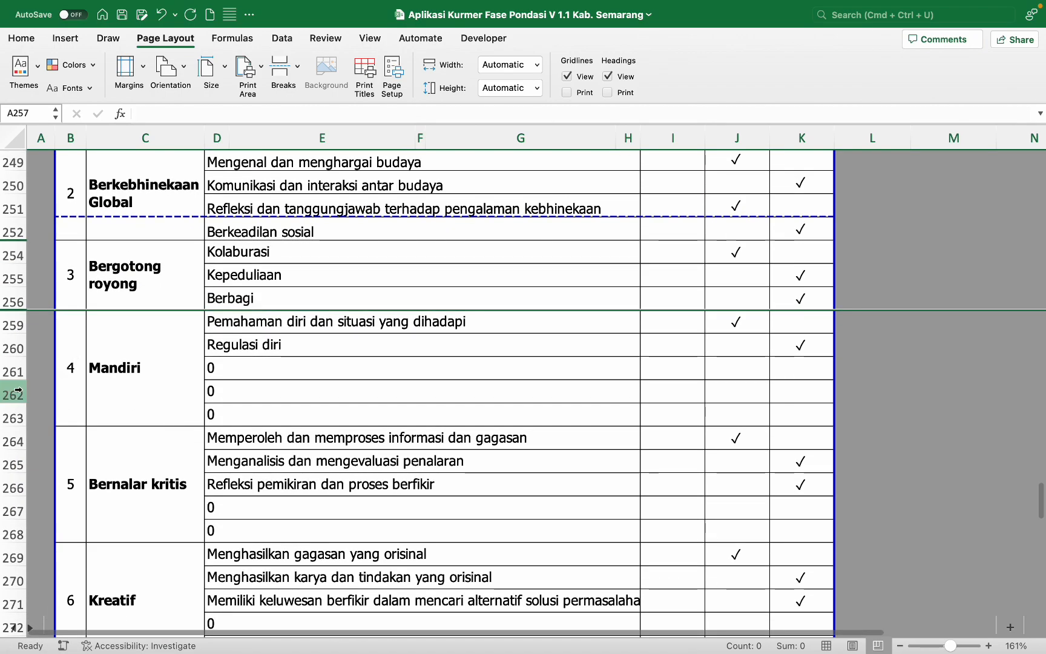
left_click(13, 371)
left_click(16, 419, "shift")
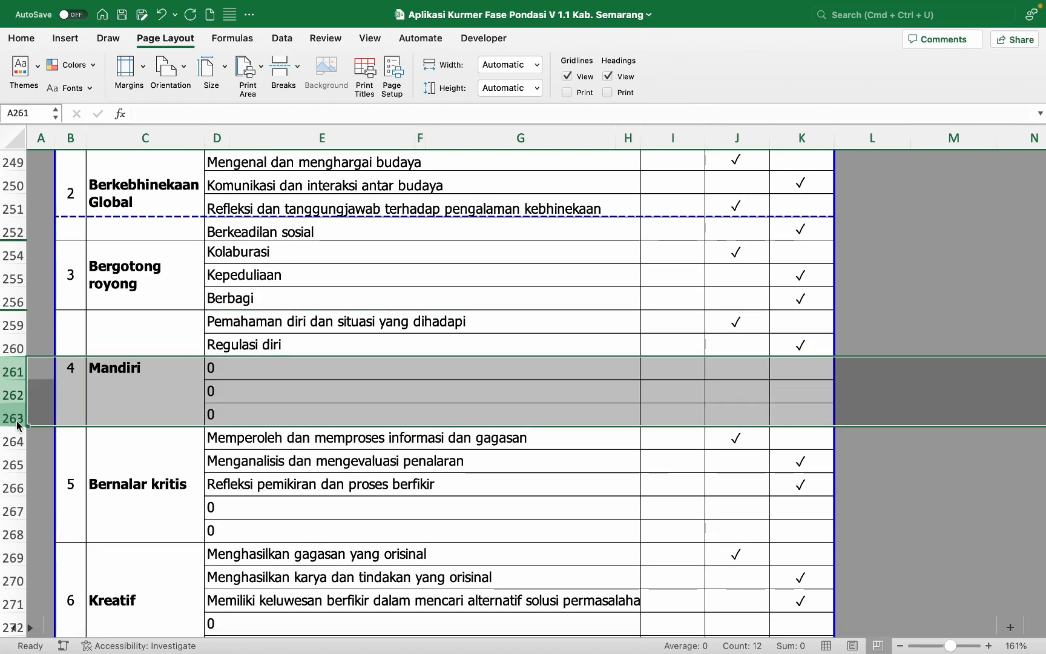
right_click(17, 419)
left_click(42, 493)
scroll(175, 393, "down", 2)
left_click(13, 310)
left_click(13, 329, "shift")
right_click(13, 327)
left_click(42, 492)
scroll(40, 382, "down", 3)
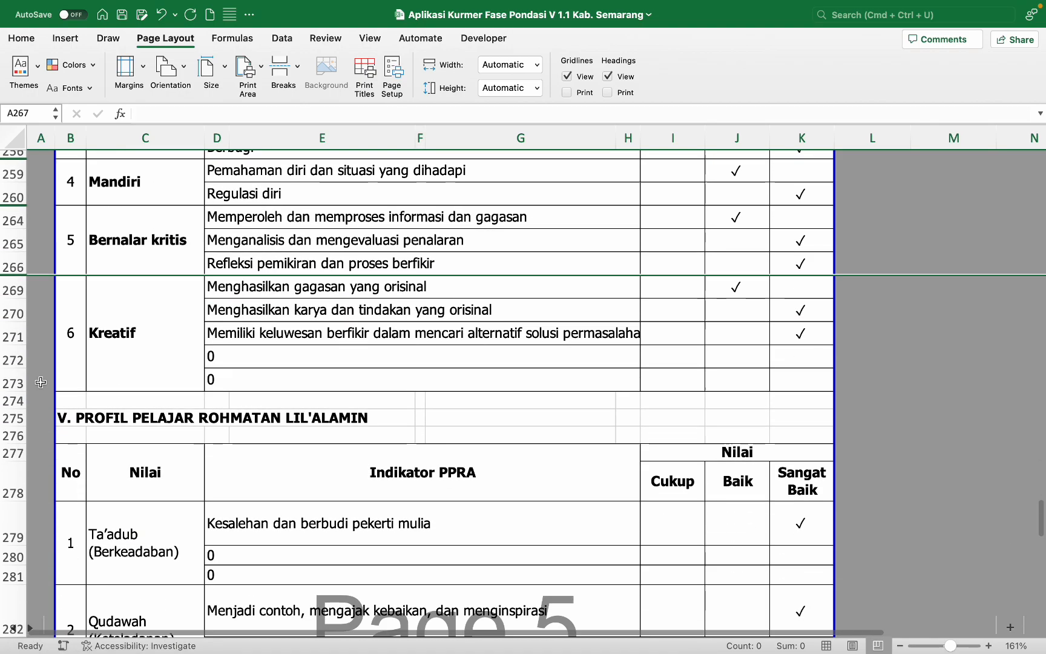
left_click(14, 359)
left_click(14, 383, "shift")
right_click(14, 381)
left_click(42, 494)
Step: Hide the empty 0 rows 280–281, 283–284 and 286–287
scroll(266, 376, "down", 8)
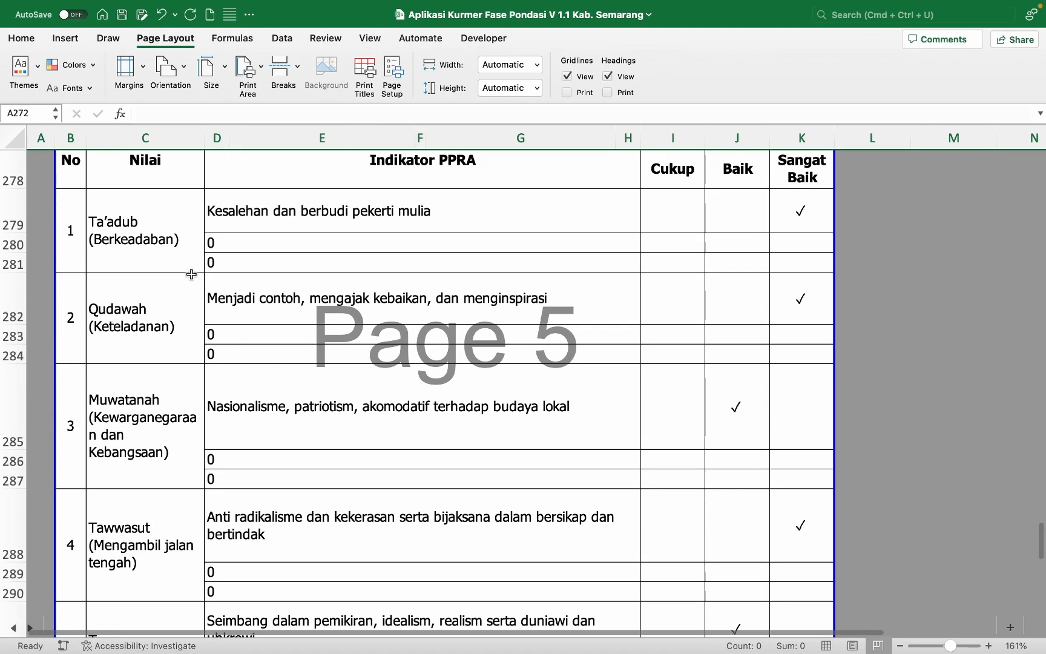
left_click(14, 243)
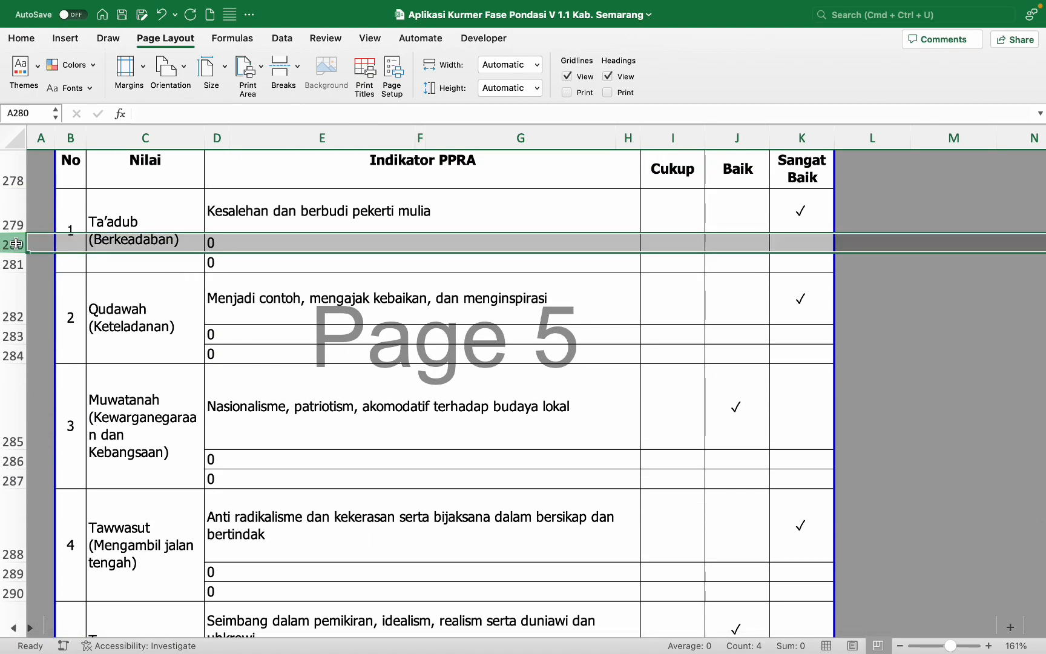
left_click(14, 262, "shift")
right_click(11, 259)
left_click(42, 424)
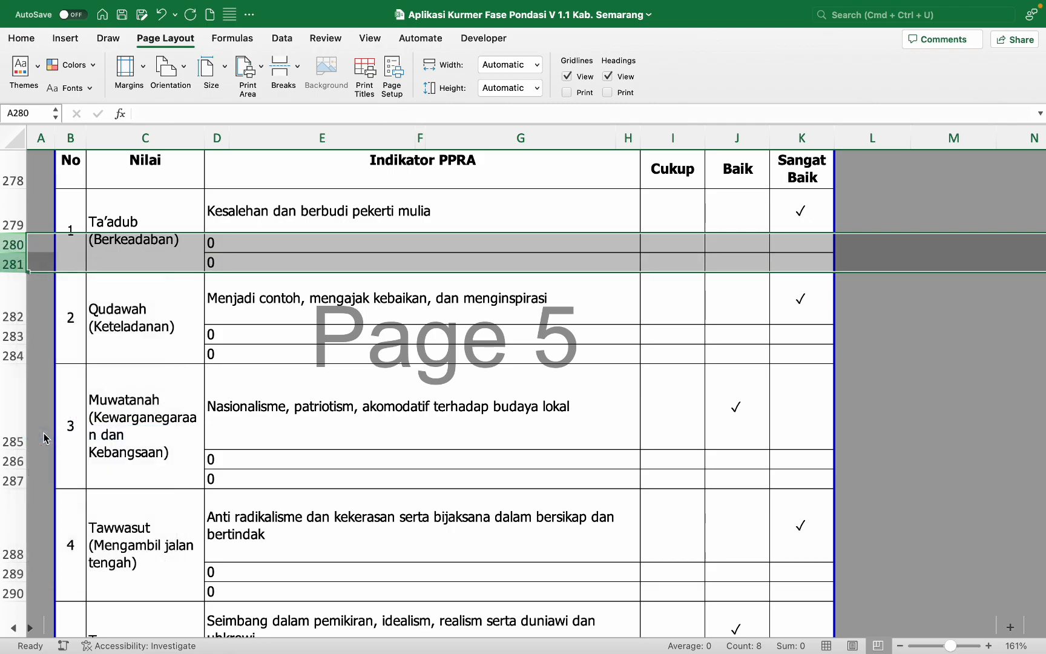
left_click(18, 294)
left_click(14, 315, "shift")
right_click(14, 315)
left_click(37, 490)
left_click(14, 380)
left_click(13, 400, "shift")
right_click(13, 400)
left_click(37, 493)
Step: Hide the empty 0 rows 289–290, 292–293 and 295–296
scroll(36, 494, "down", 3)
left_click(13, 380)
left_click(13, 400, "shift")
right_click(13, 400)
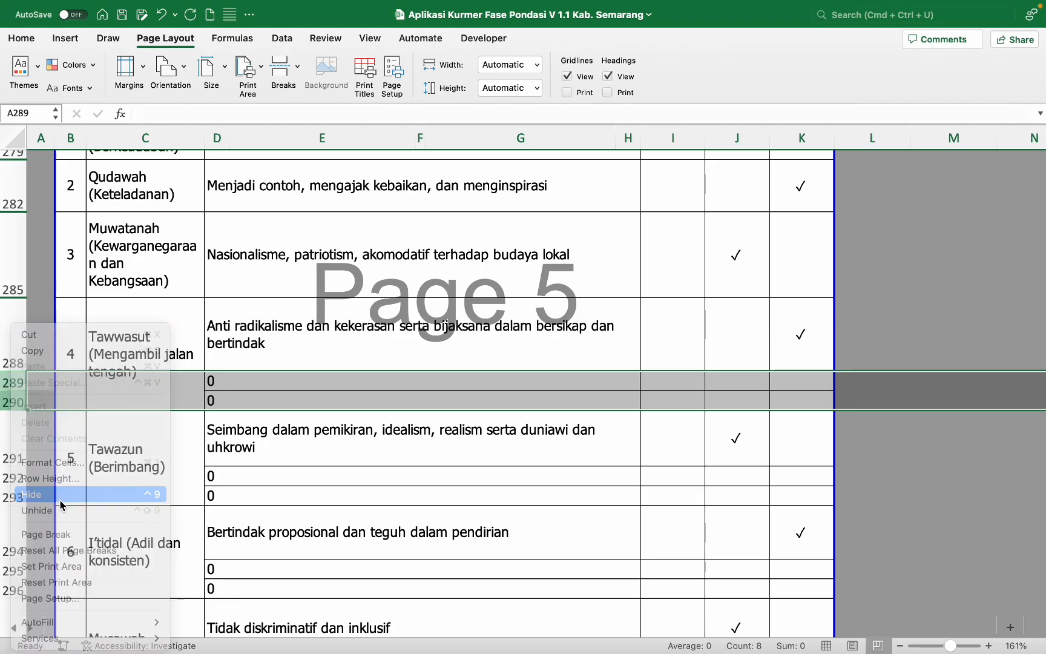
left_click(31, 494)
left_click(14, 437)
left_click(14, 458, "shift")
right_click(13, 457)
left_click(34, 492)
left_click(13, 492)
left_click(13, 511, "shift")
right_click(13, 511)
left_click(76, 497)
Step: Hide the empty 0 rows 298–299 and 301–302
scroll(75, 497, "down", 3)
left_click(13, 392)
left_click(13, 412, "shift")
right_click(13, 412)
left_click(36, 493)
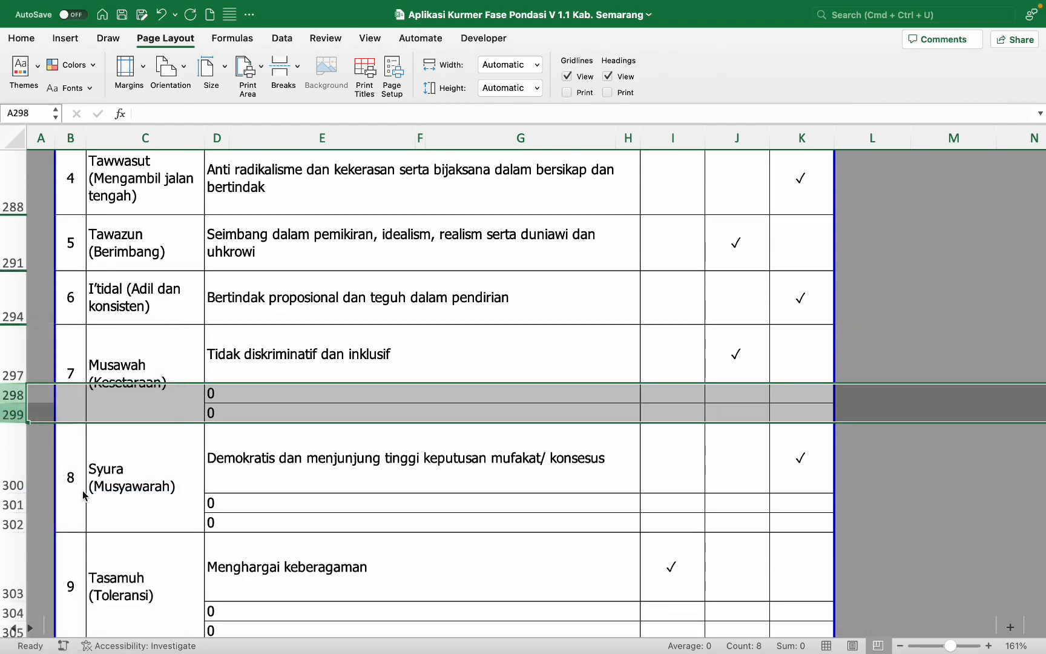
left_click(12, 465)
left_click(12, 485, "shift")
right_click(12, 485)
left_click(34, 494)
Step: Hide the empty 0 rows 304–305 and 307–308
scroll(34, 493, "down", 3)
left_click(14, 325)
left_click(13, 345, "shift")
right_click(14, 344)
left_click(35, 494)
left_click(14, 434)
left_click(14, 410, "shift")
right_click(13, 410)
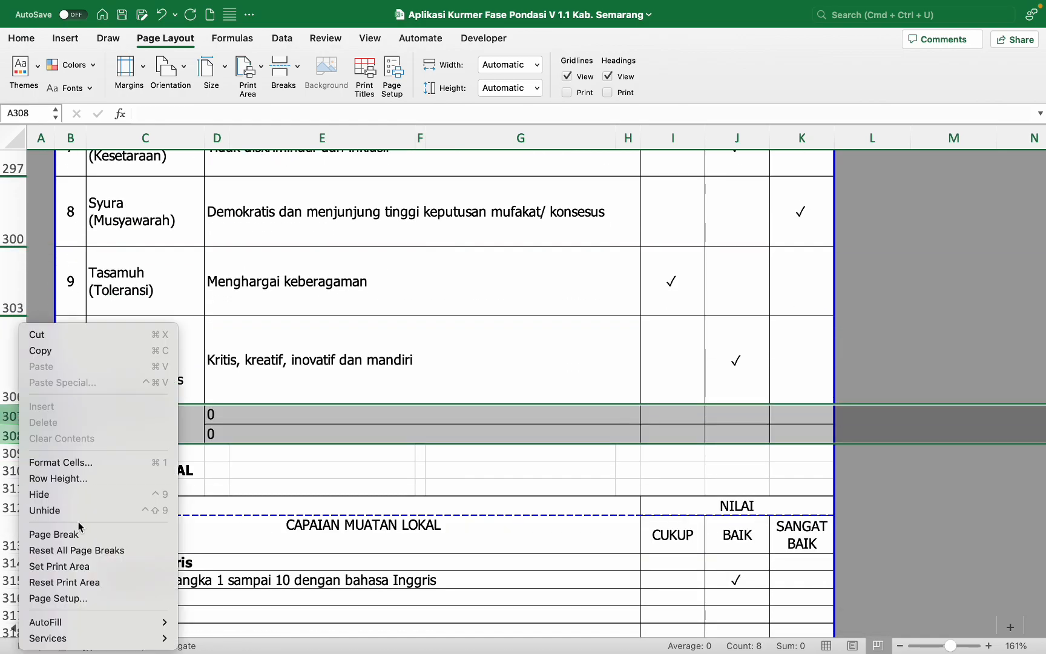
left_click(34, 494)
Step: Hide the empty Muatan Lokal rows 316–319, 323–325 and 329–331
scroll(177, 473, "down", 3)
left_click(13, 327)
left_click(14, 379, "shift")
right_click(14, 379)
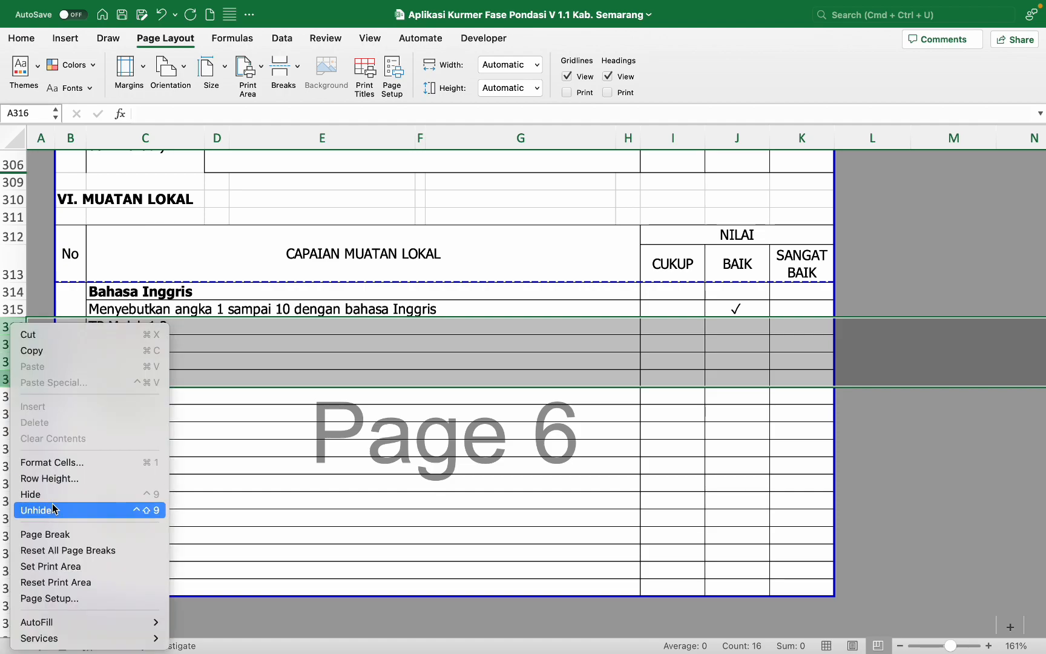
left_click(35, 494)
left_click(5, 379)
left_click(11, 413, "shift")
right_click(11, 413)
left_click(34, 494)
left_click(14, 431)
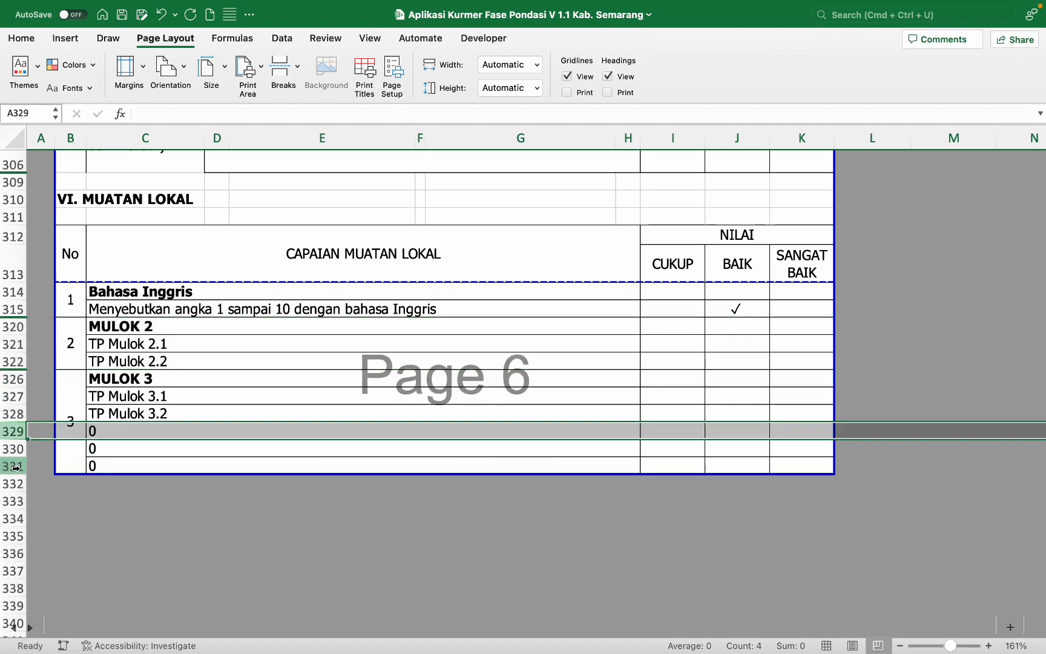
left_click(14, 465, "shift")
right_click(15, 465)
left_click(35, 494)
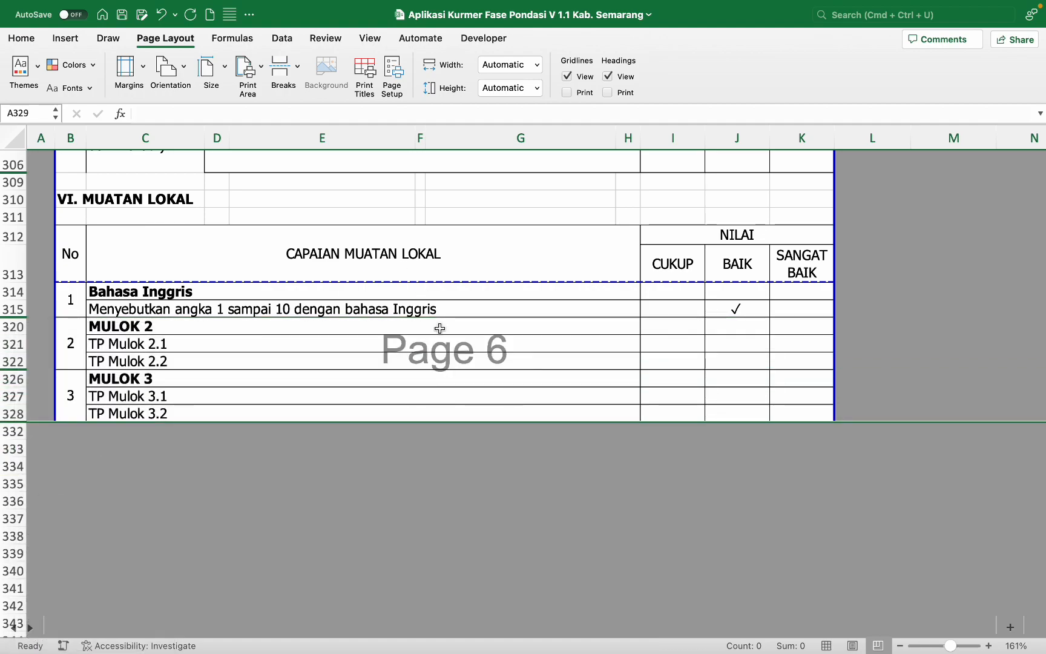
Step: Check the MULOK 2 formula and border options for the Tathawur wa ibtikar row, changing nothing
left_click(440, 328)
scroll(439, 328, "up", 8)
scroll(439, 328, "down", 5)
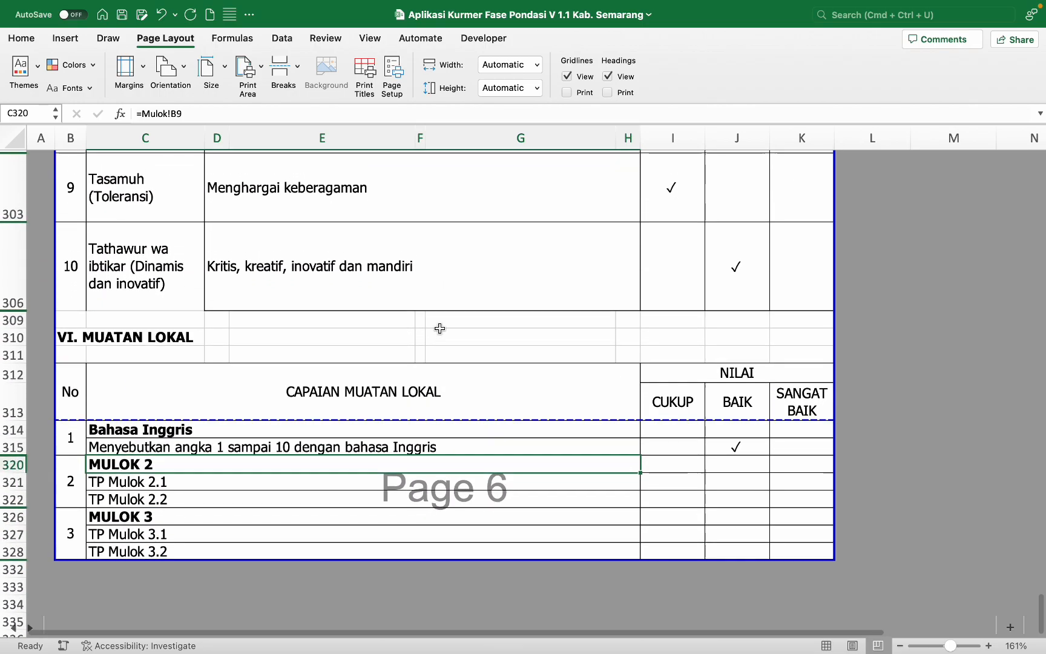
scroll(440, 328, "up", 4)
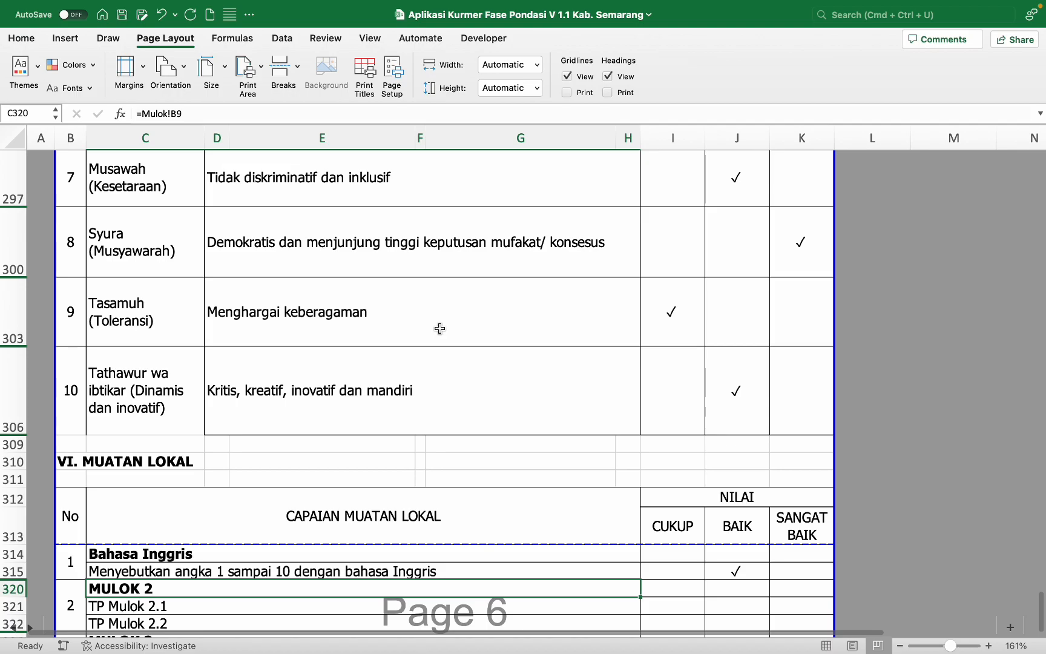
left_click(146, 384)
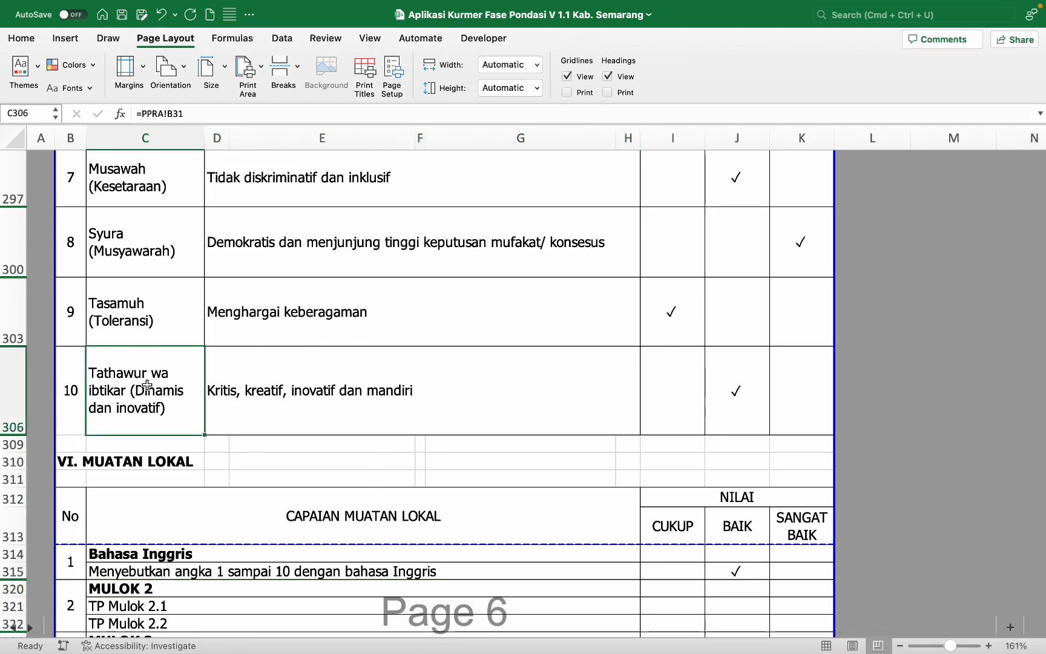
left_click(70, 387, "shift")
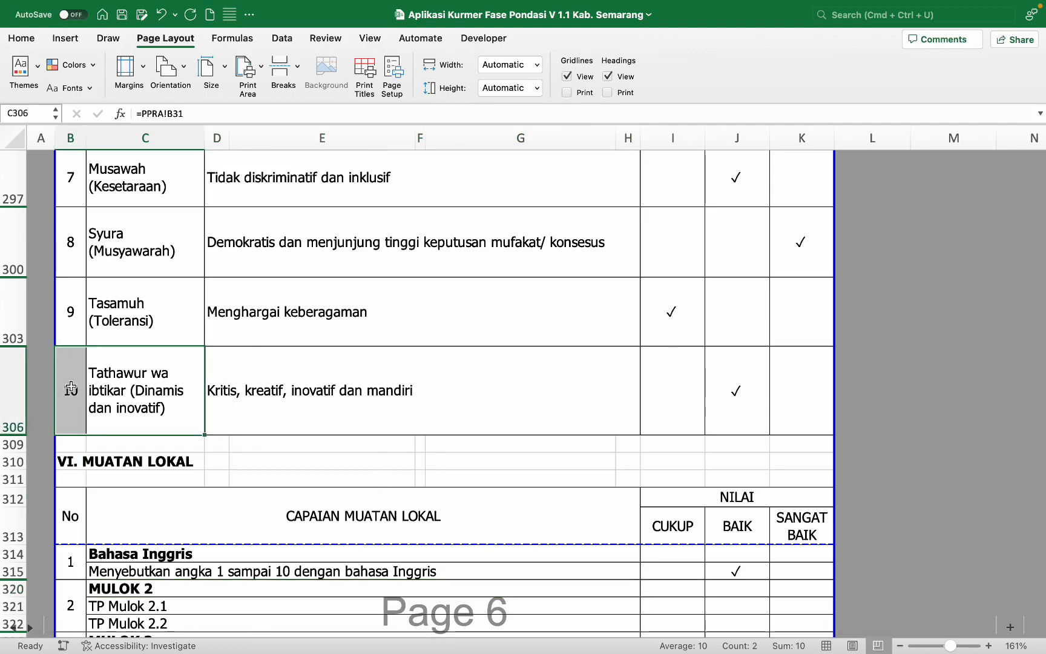
left_click(22, 38)
left_click(182, 89)
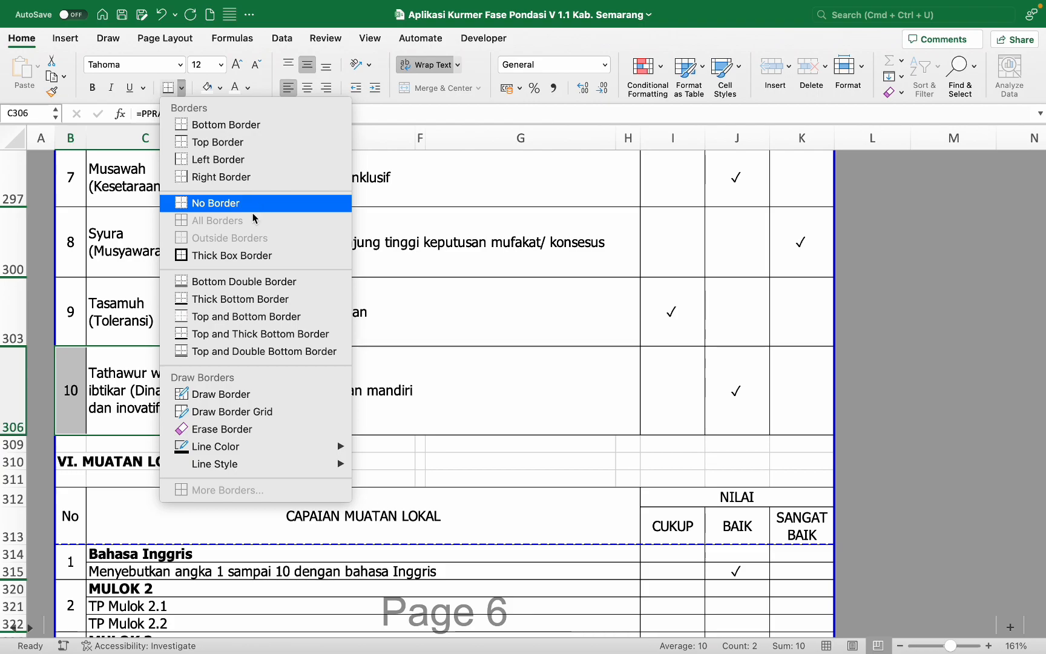
left_click(112, 390)
left_click(117, 447)
scroll(117, 451, "down", 5)
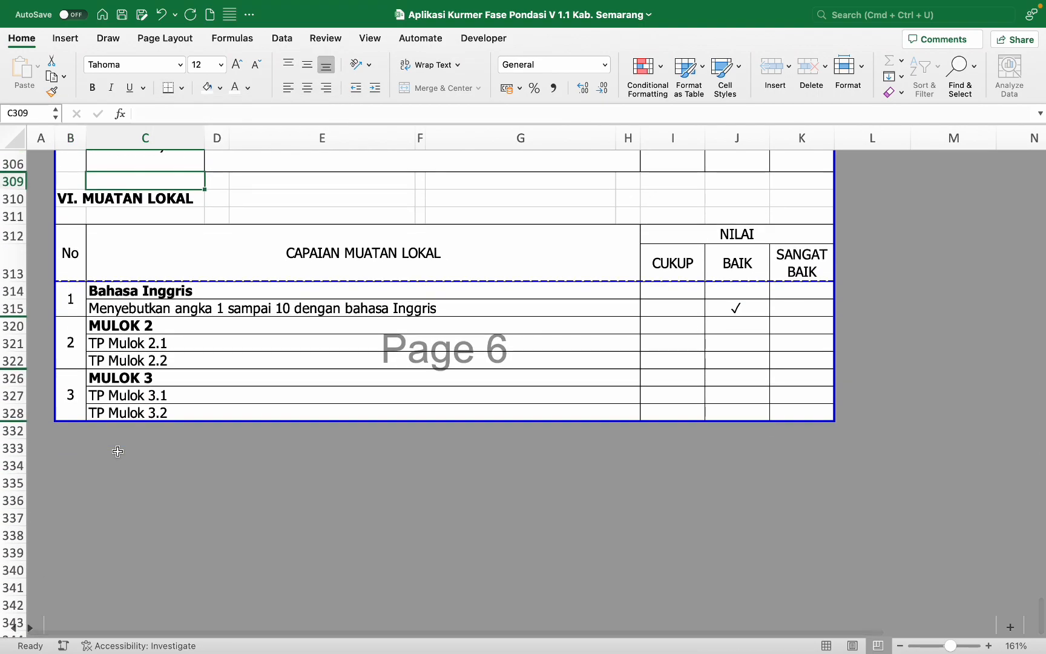
scroll(117, 451, "up", 4)
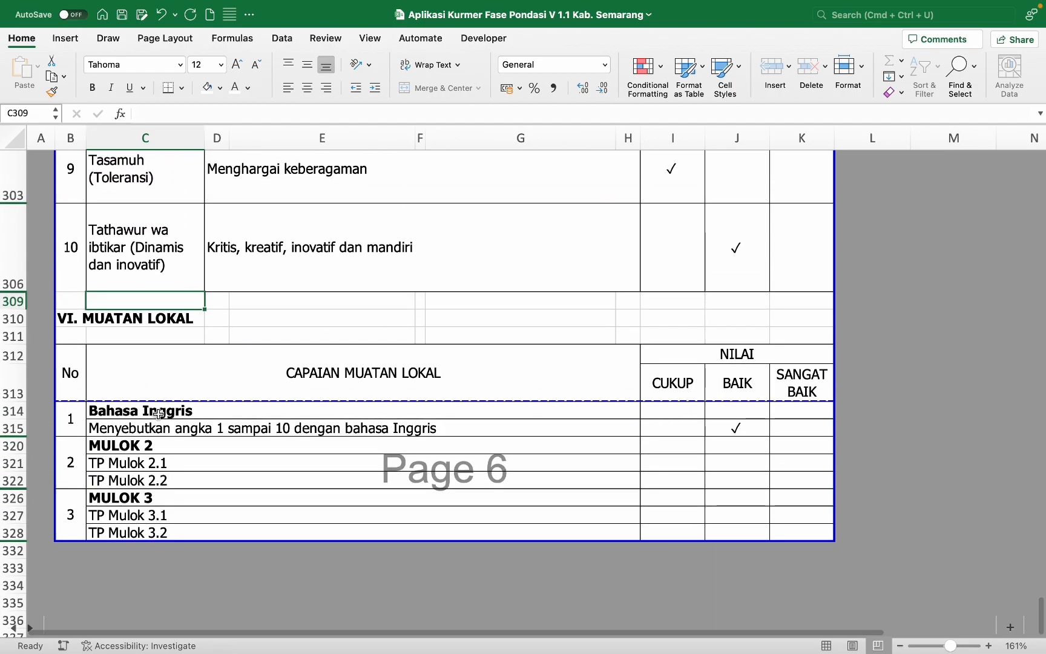
Step: Hide rows 310 through 328, the VI. MUATAN LOKAL section
left_click(9, 318)
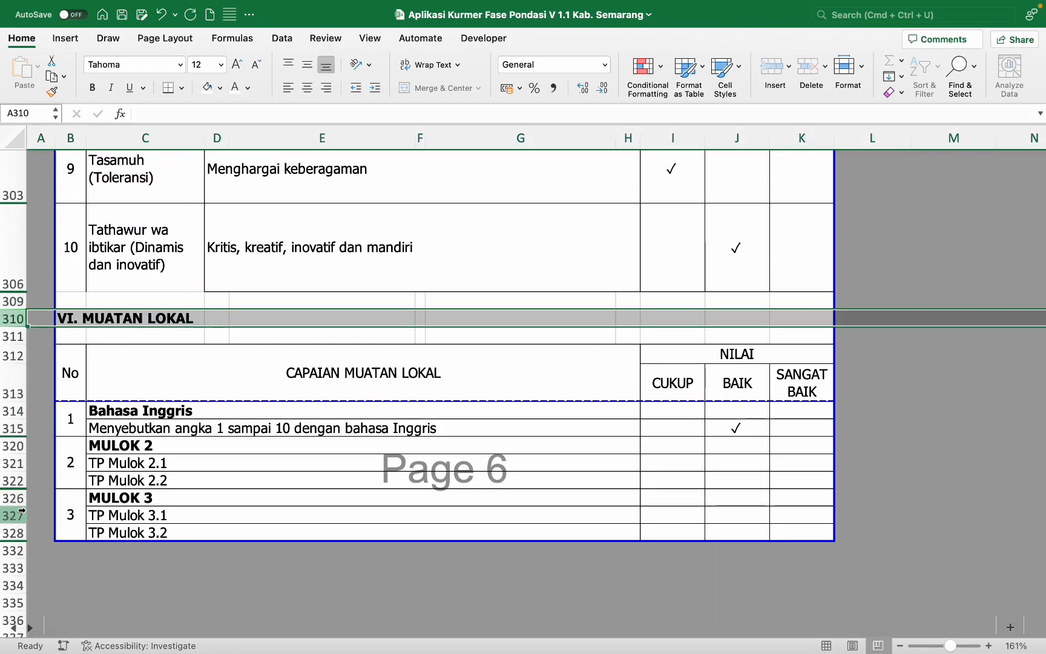
left_click(11, 533, "shift")
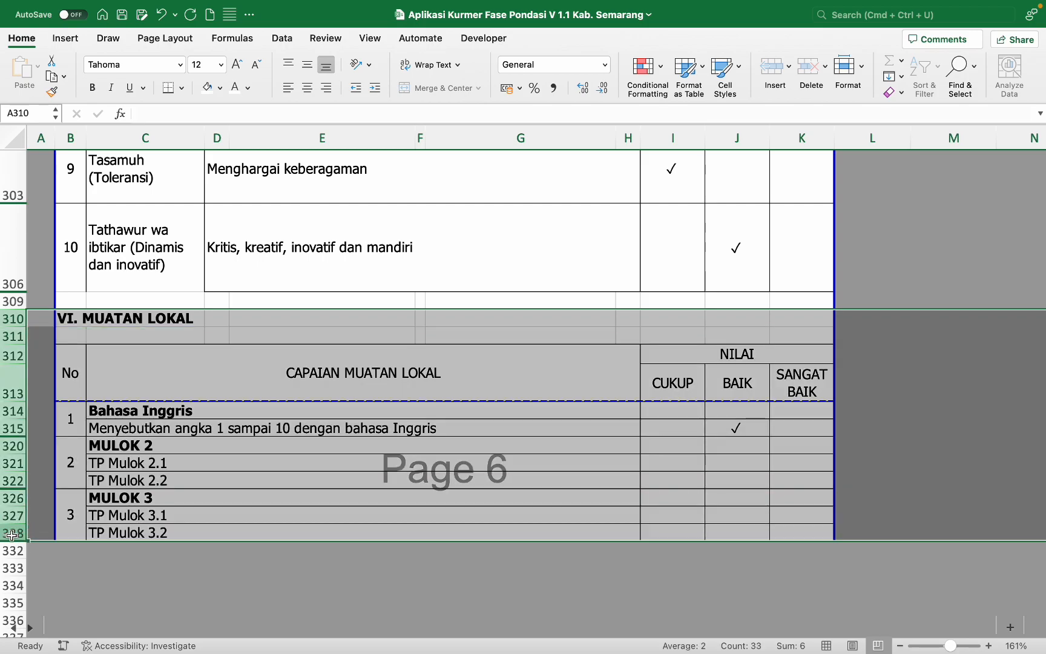
right_click(12, 537)
left_click(55, 496)
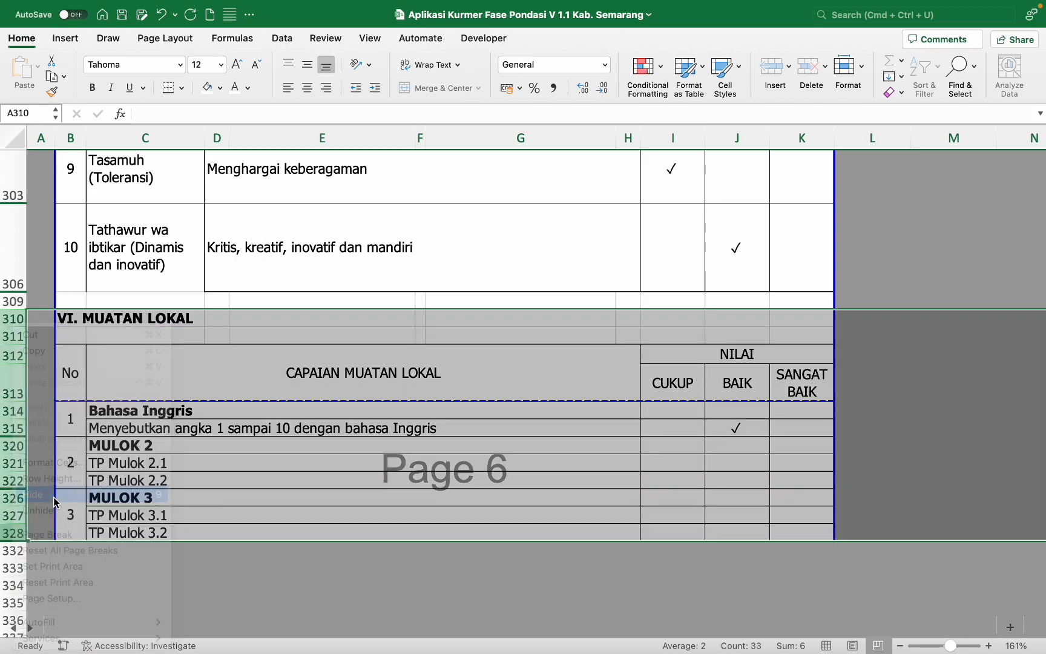
scroll(184, 405, "up", 3)
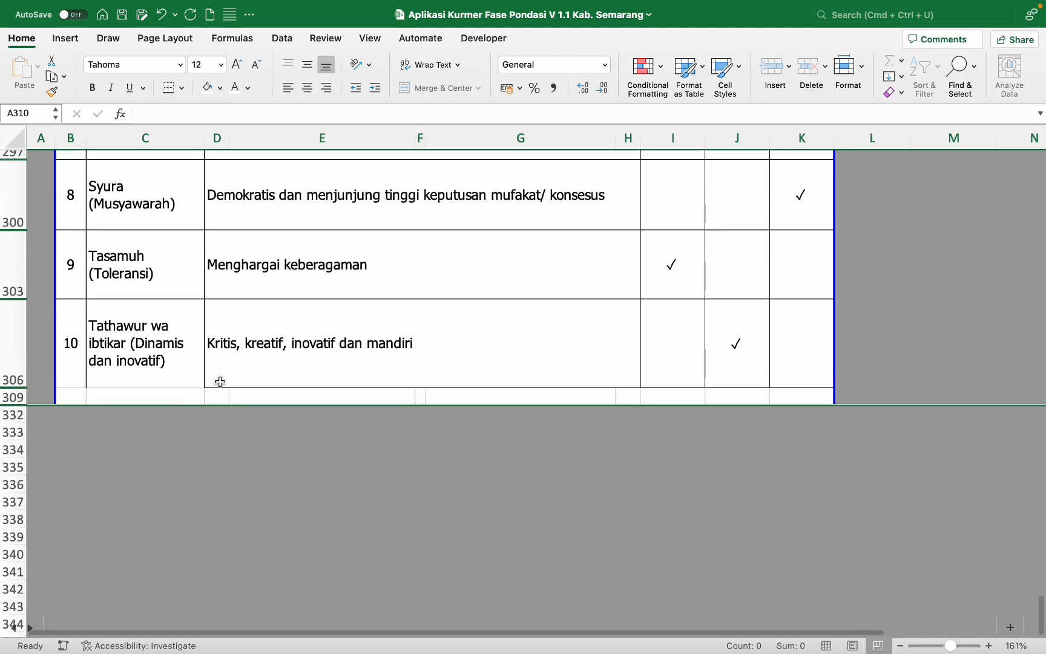
left_click(221, 393)
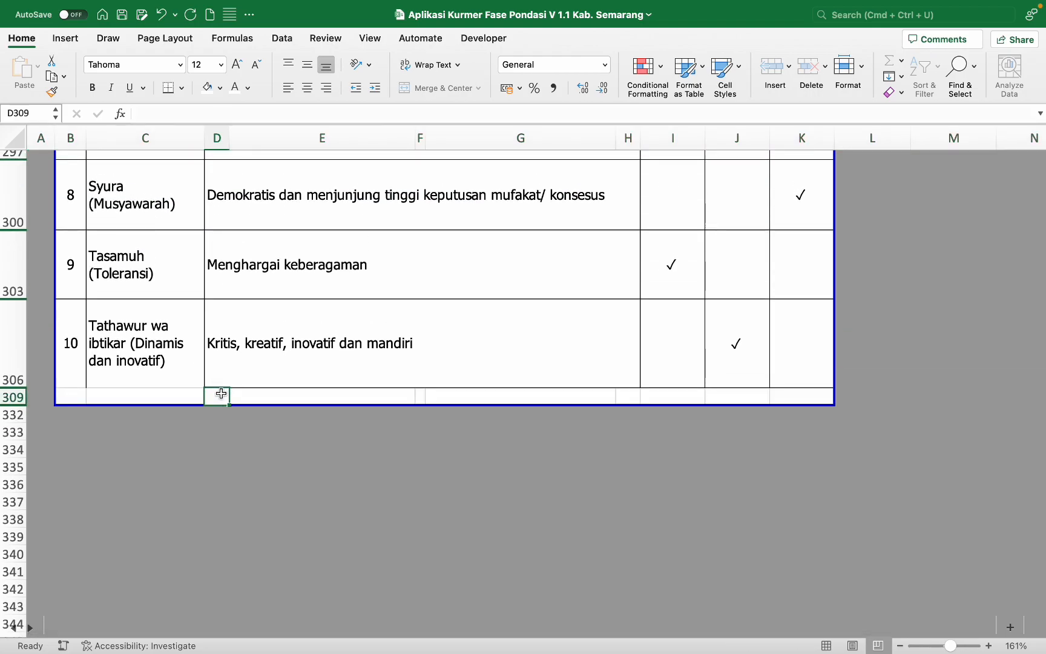
Step: Undo the hide so the MUATAN LOKAL rows are visible again
key("super+z")
scroll(221, 393, "up", 10)
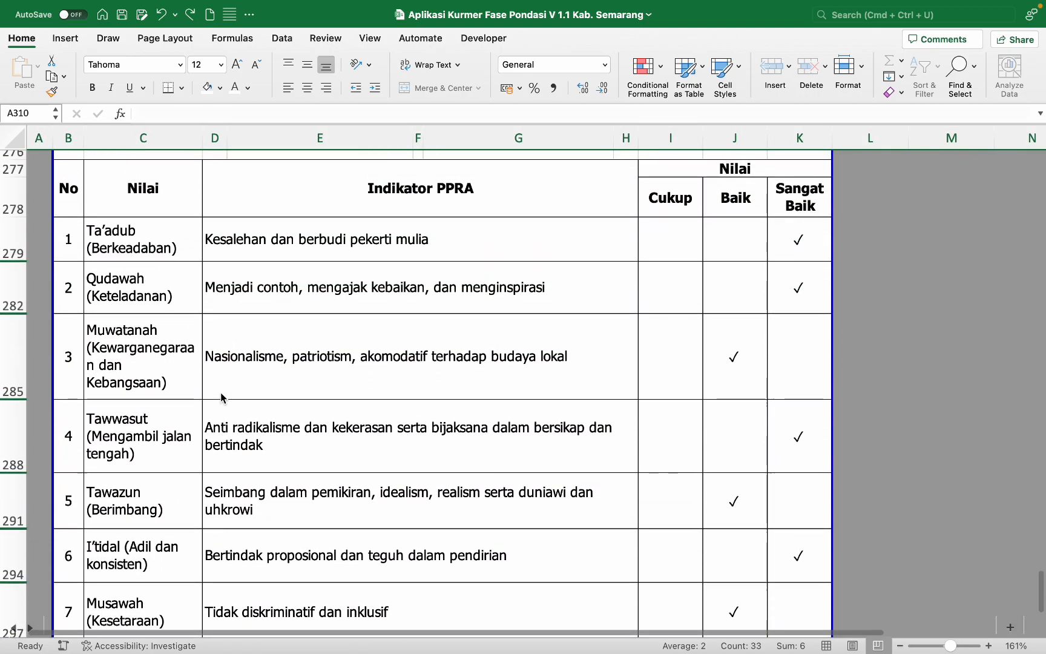
scroll(220, 392, "up", 20)
scroll(221, 392, "up", 20)
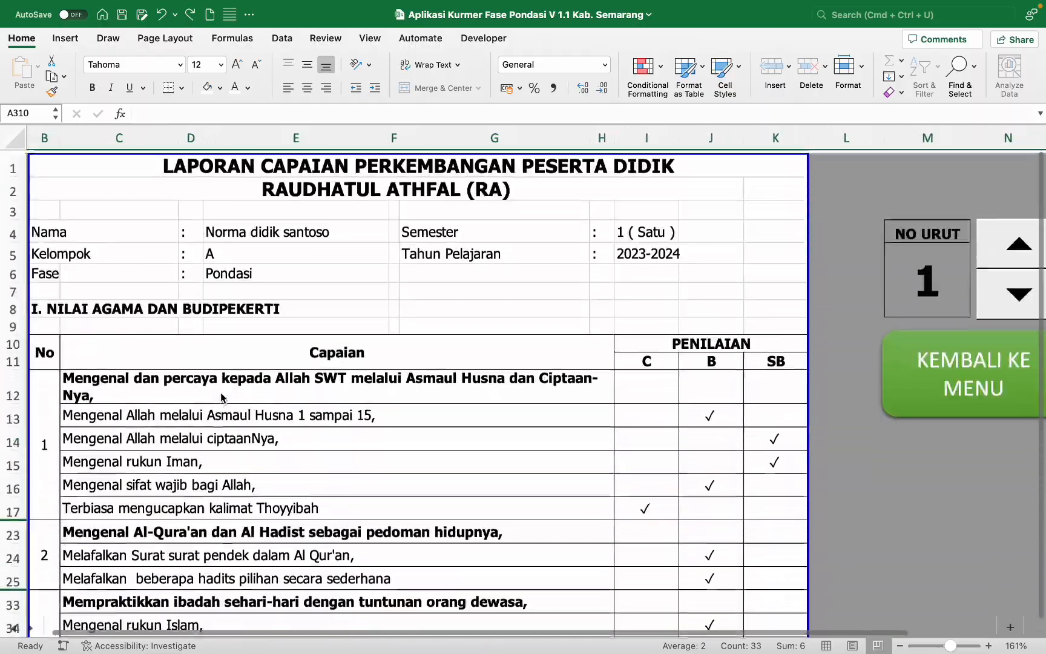
scroll(221, 398, "down", 5)
scroll(221, 392, "down", 5)
scroll(220, 392, "down", 10)
scroll(220, 392, "up", 8)
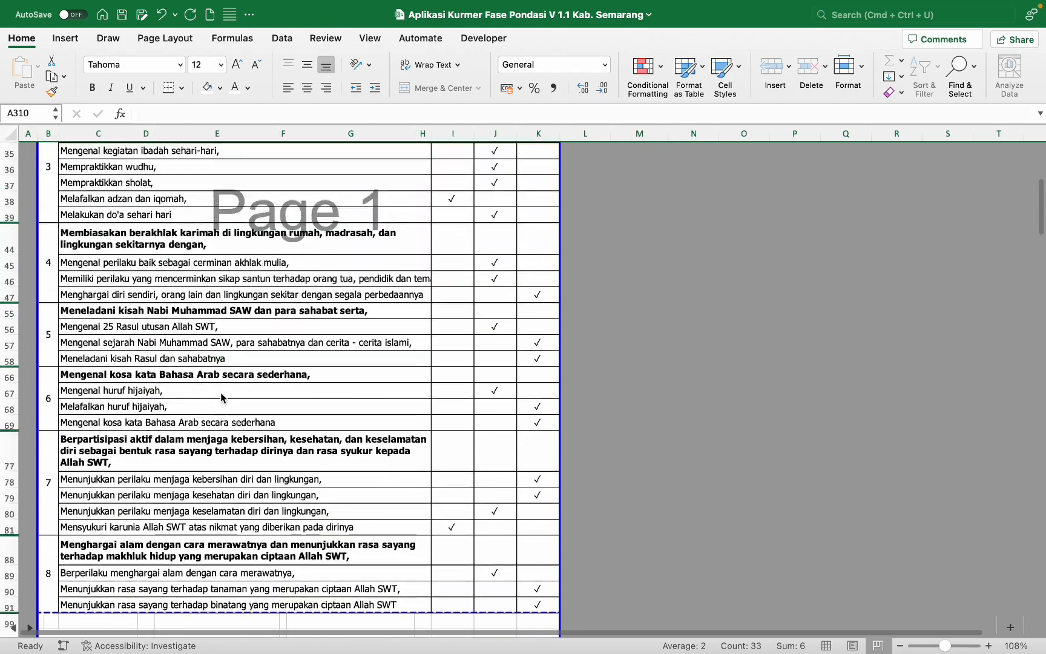
scroll(222, 395, "up", 2)
Step: Change the Page Setup 'Adjust to' scaling from 80% to 10 and apply it
left_click(165, 39)
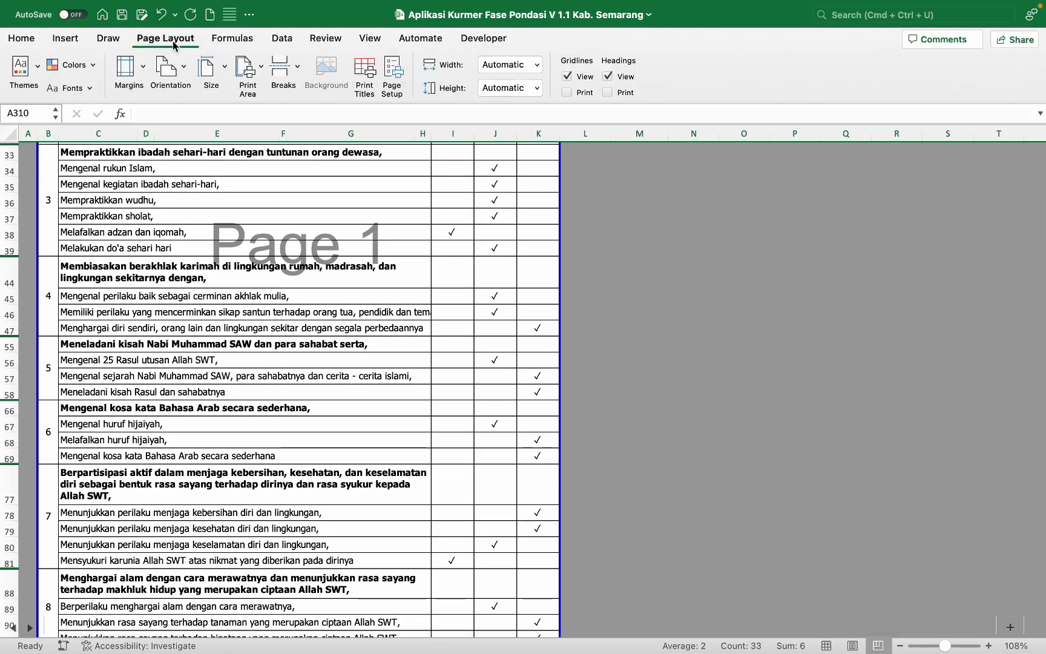
left_click(145, 68)
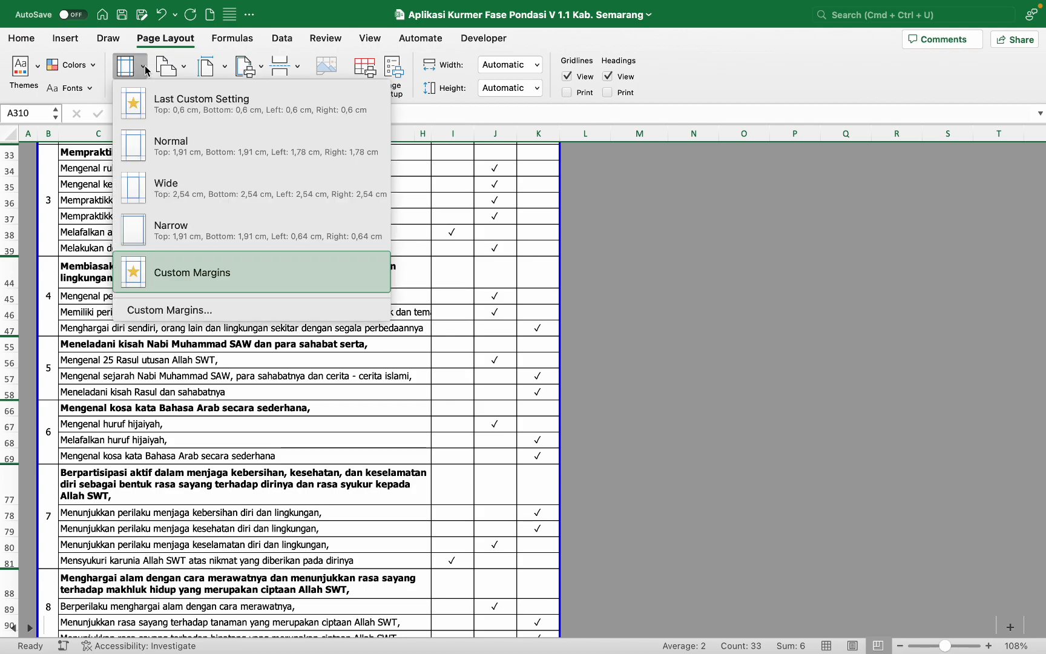
left_click(134, 307)
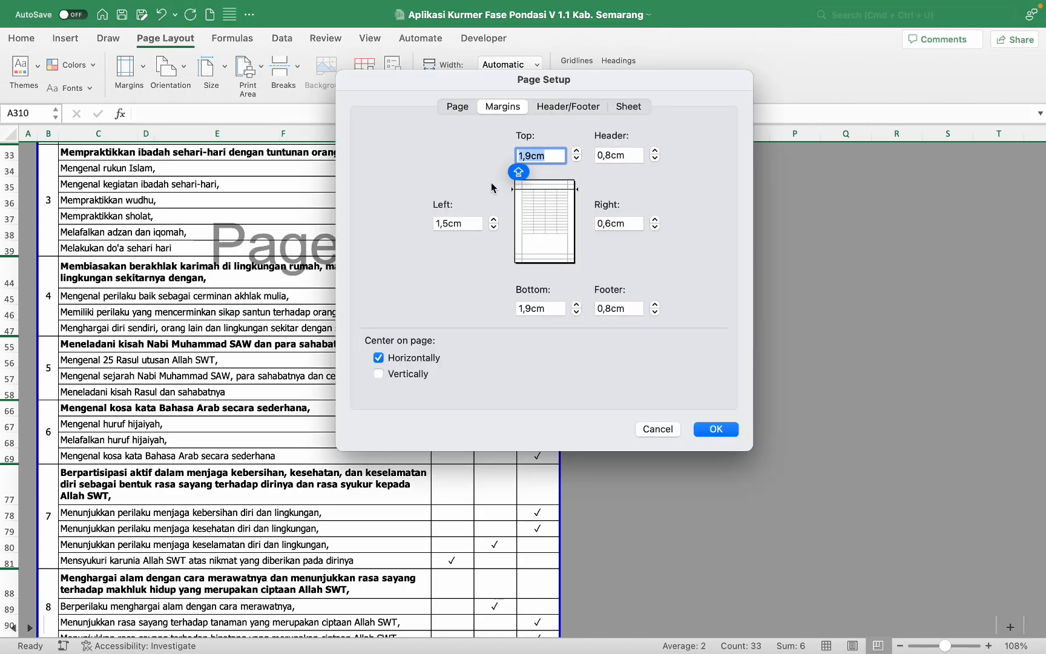
left_click(458, 107)
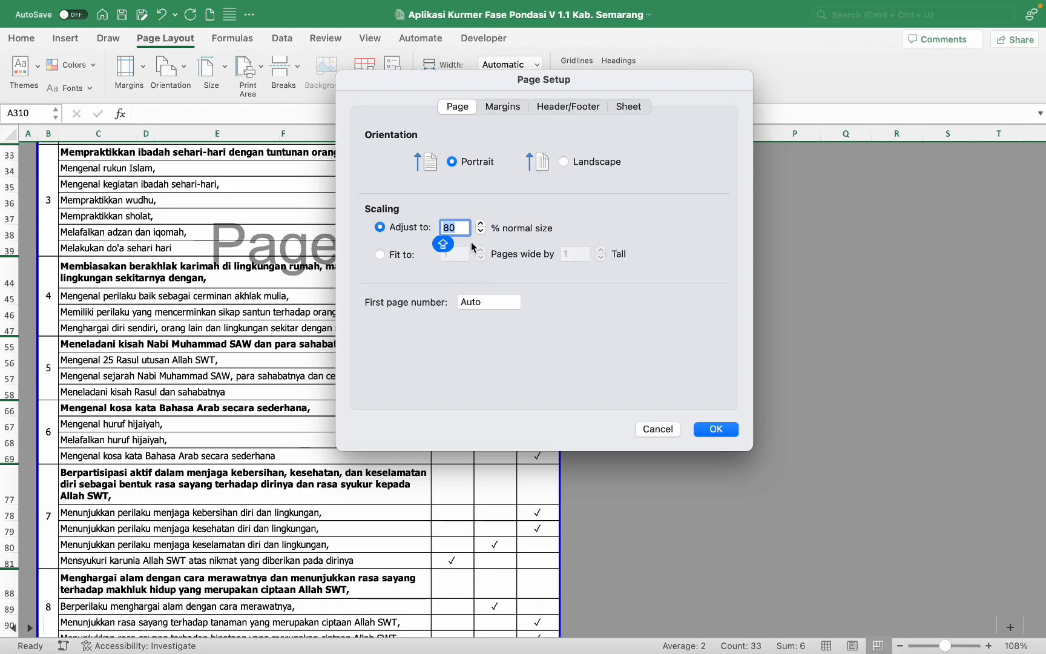
type("100")
key("Return")
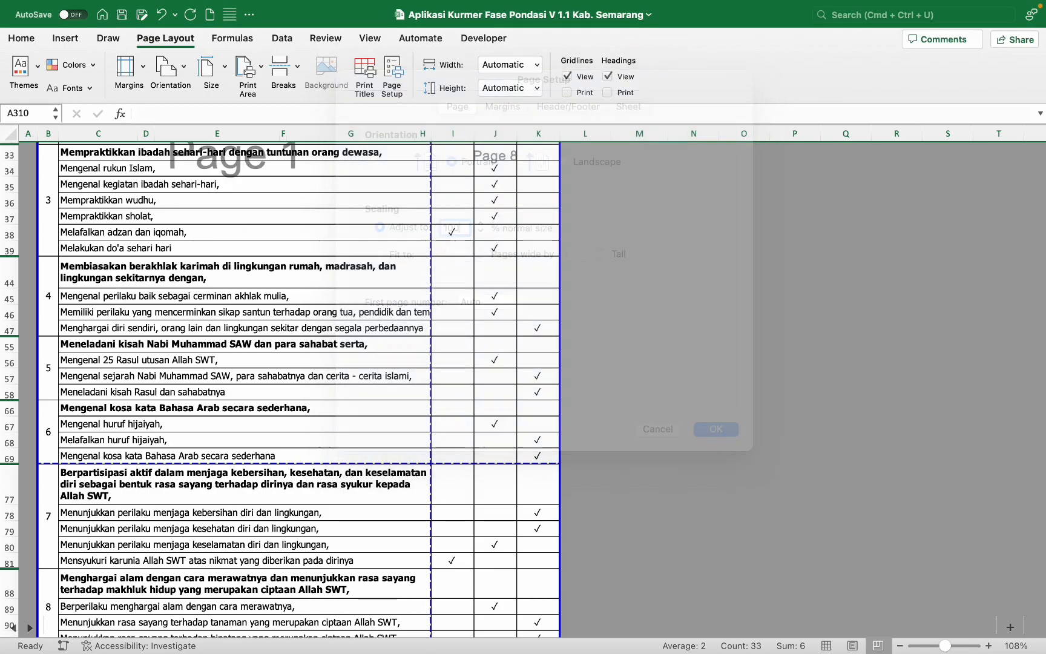
Step: Drag the vertical page break from the H/I boundary to past column K
left_click(506, 345)
scroll(509, 346, "up", 2)
scroll(509, 347, "up", 5)
scroll(509, 346, "down", 1)
scroll(509, 347, "up", 3)
scroll(509, 347, "up", 2)
scroll(508, 346, "left", 3)
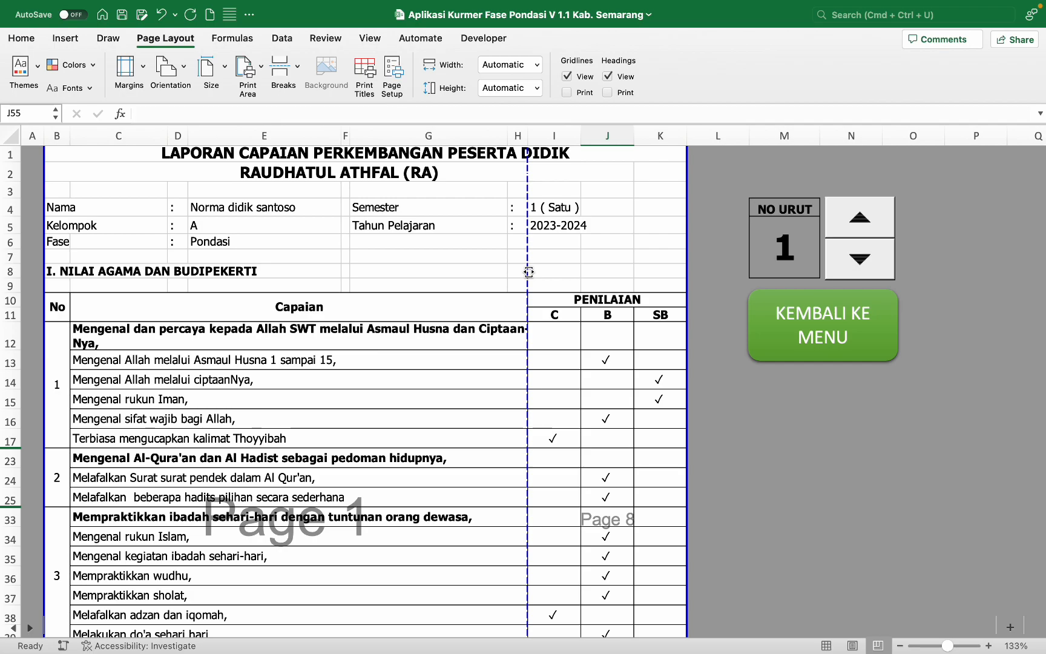
scroll(528, 271, "down", 1)
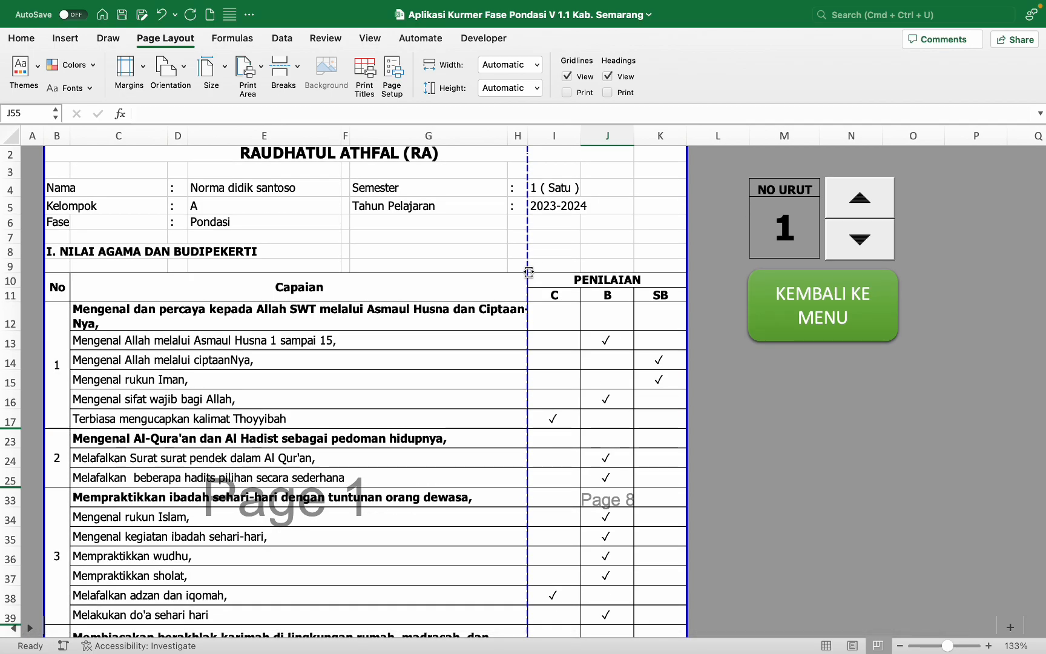
scroll(551, 235, "down", 1)
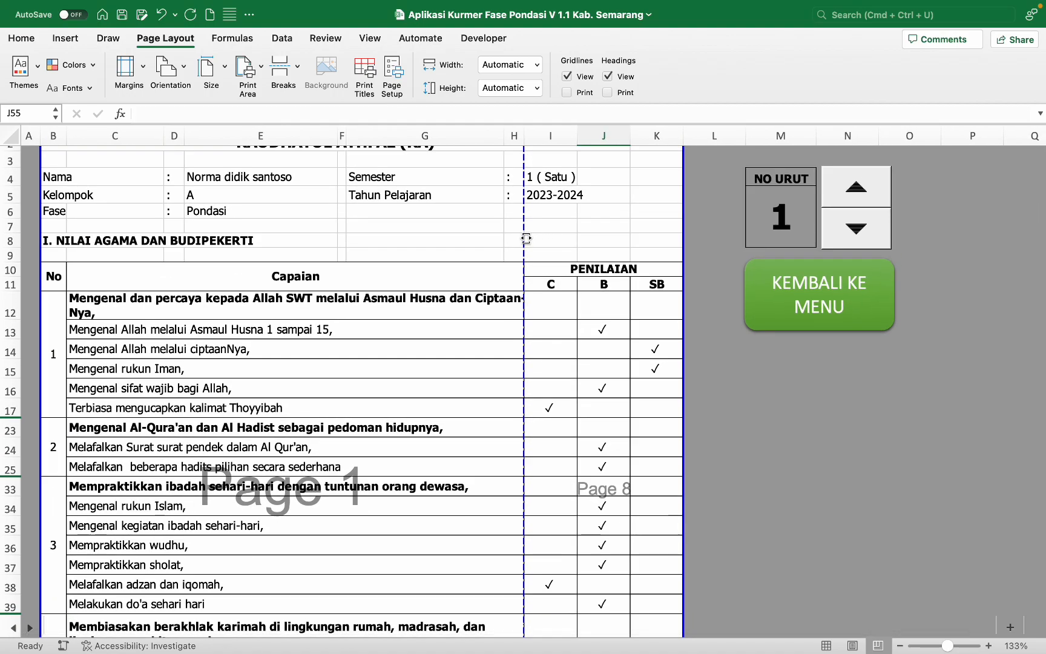
left_click_drag(526, 238, 683, 232)
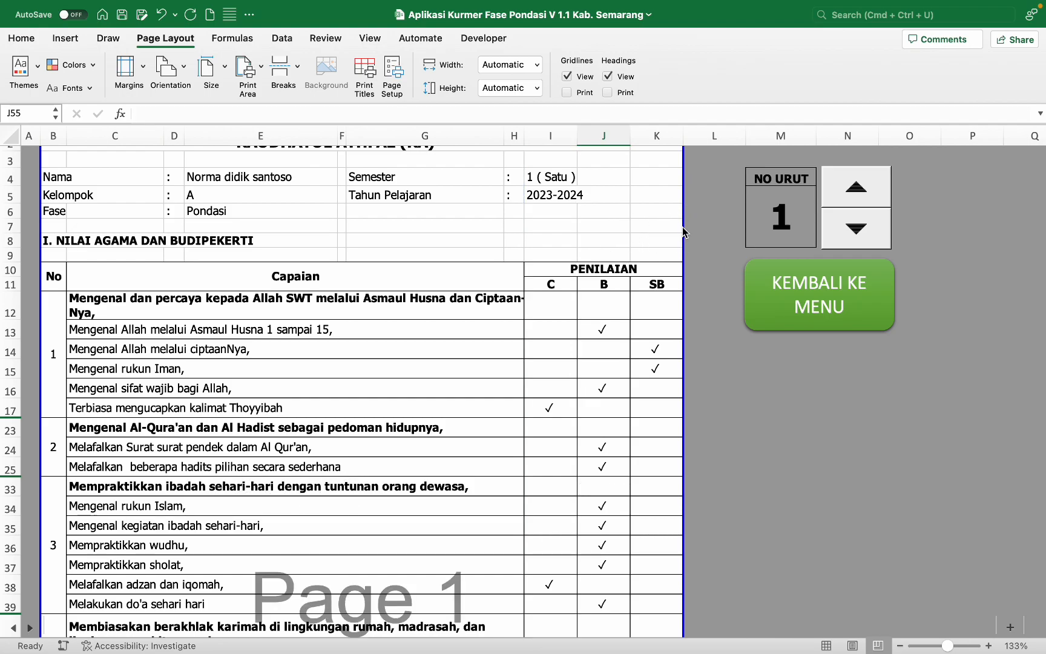
scroll(683, 232, "down", 5)
scroll(682, 231, "up", 5)
scroll(683, 232, "down", 3)
scroll(682, 231, "down", 2)
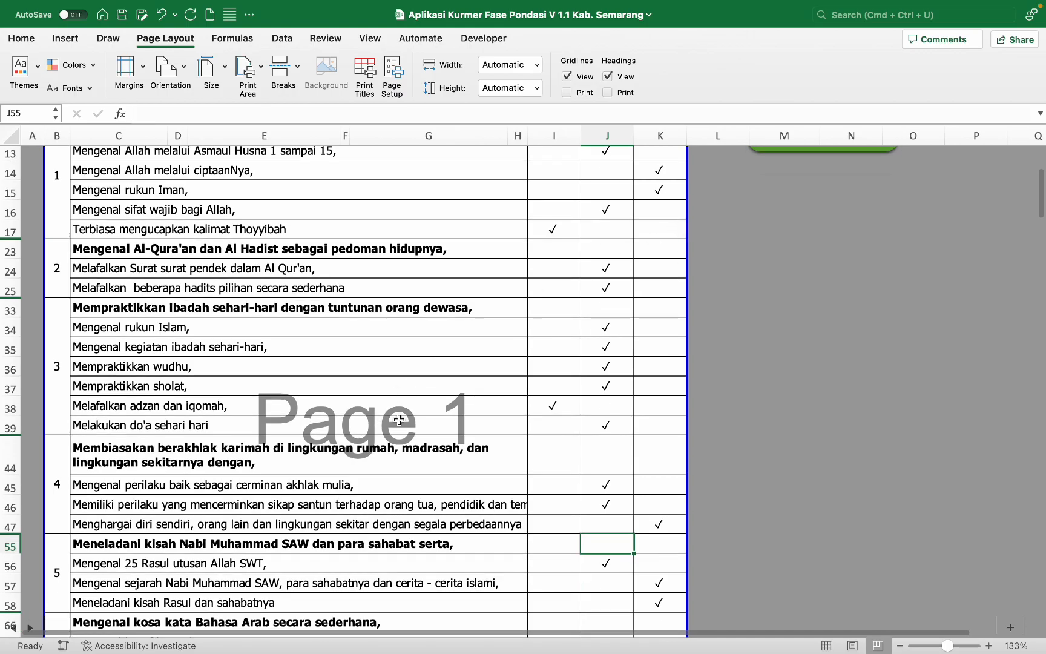
scroll(398, 420, "down", 6)
scroll(398, 420, "up", 7)
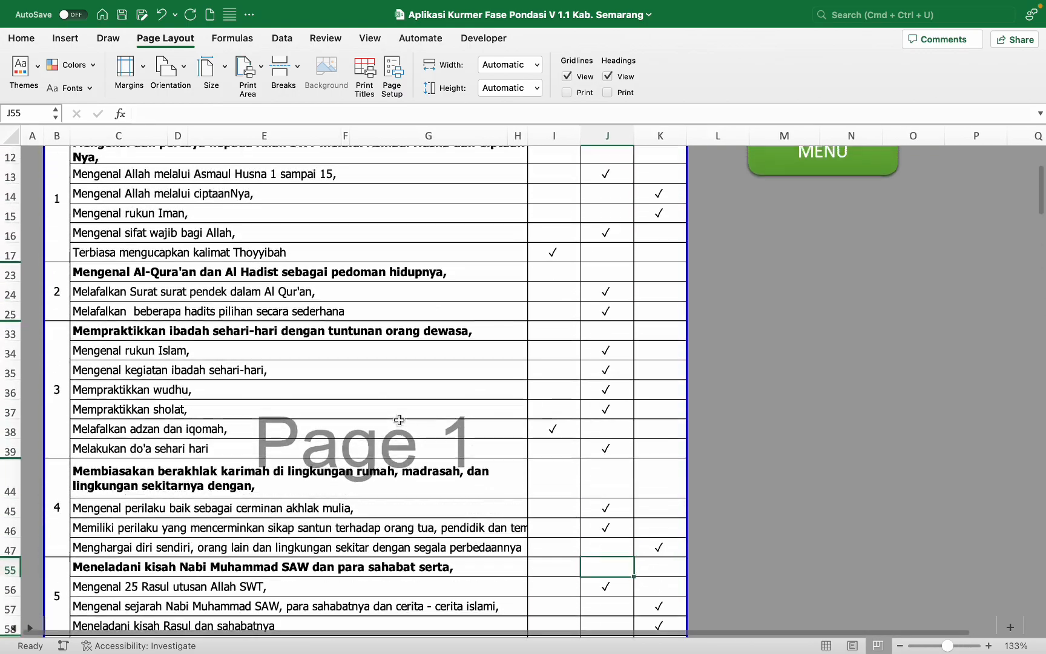
scroll(399, 419, "up", 4)
scroll(399, 420, "down", 8)
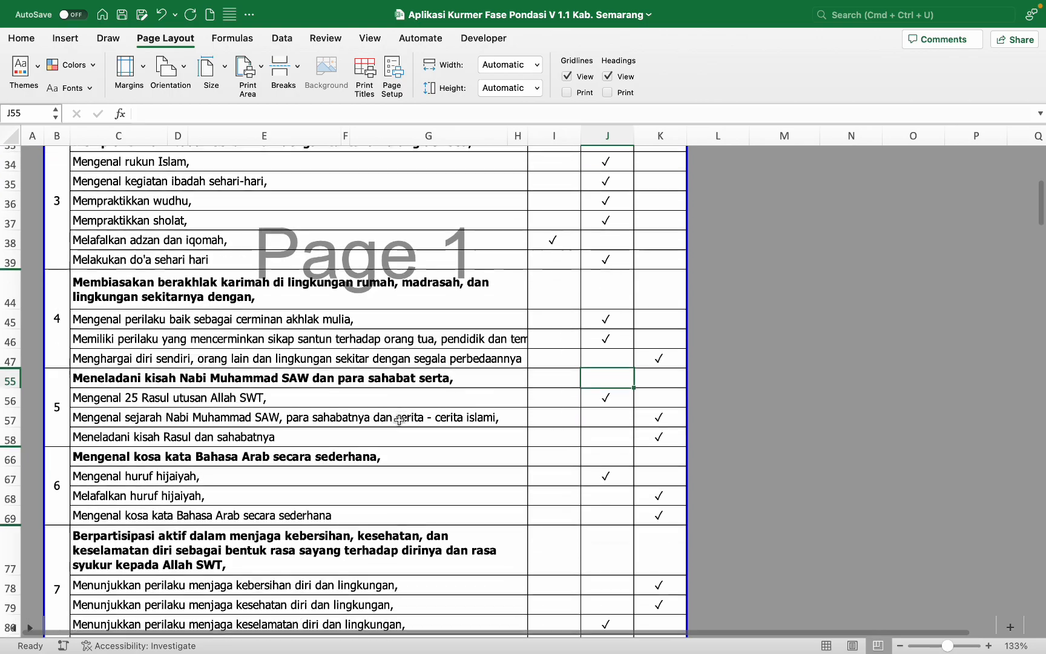
scroll(399, 420, "up", 15)
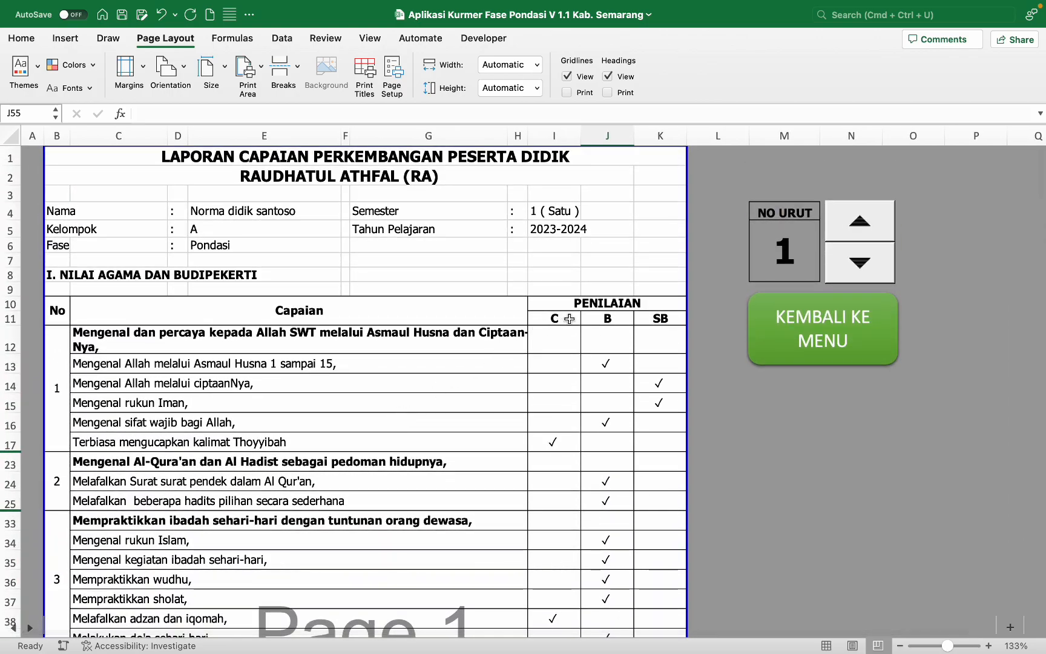
scroll(568, 318, "down", 8)
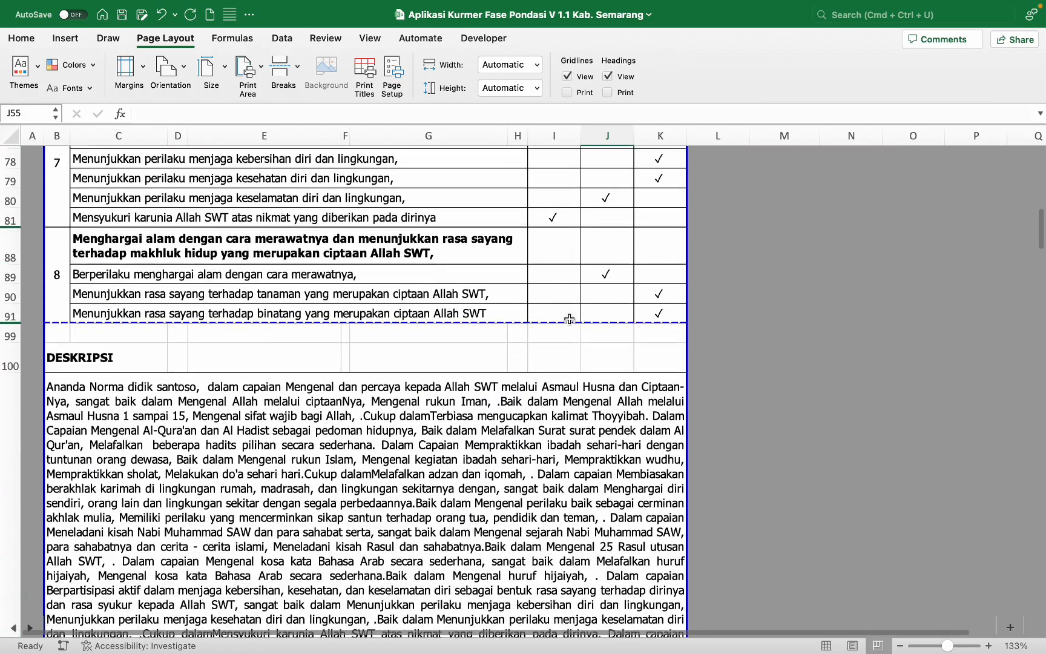
scroll(568, 318, "down", 2)
scroll(569, 318, "down", 5)
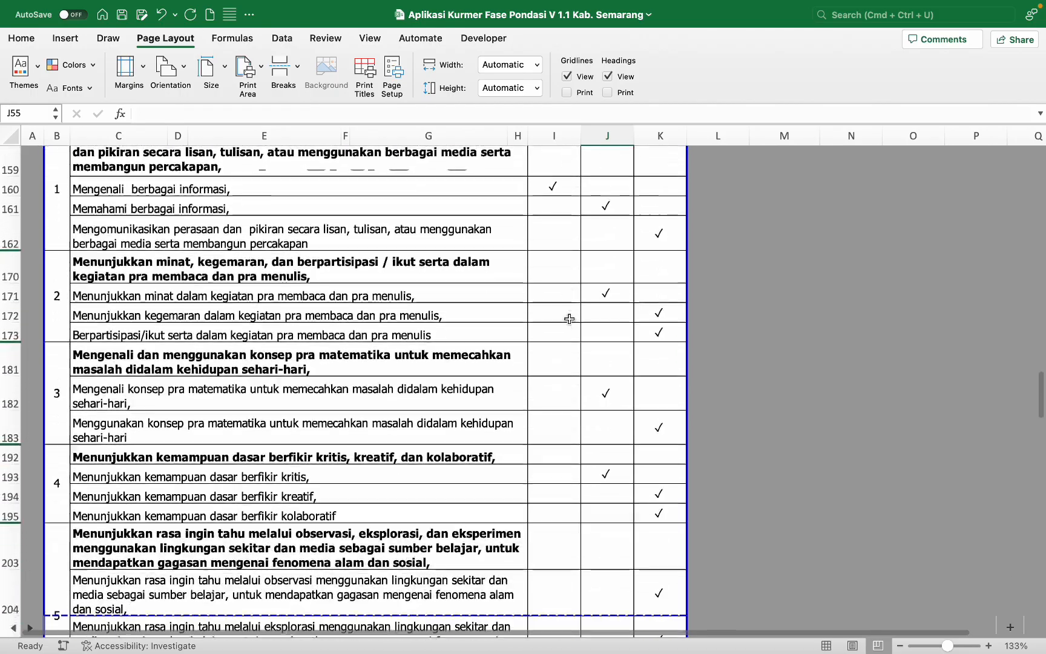
scroll(569, 318, "down", 15)
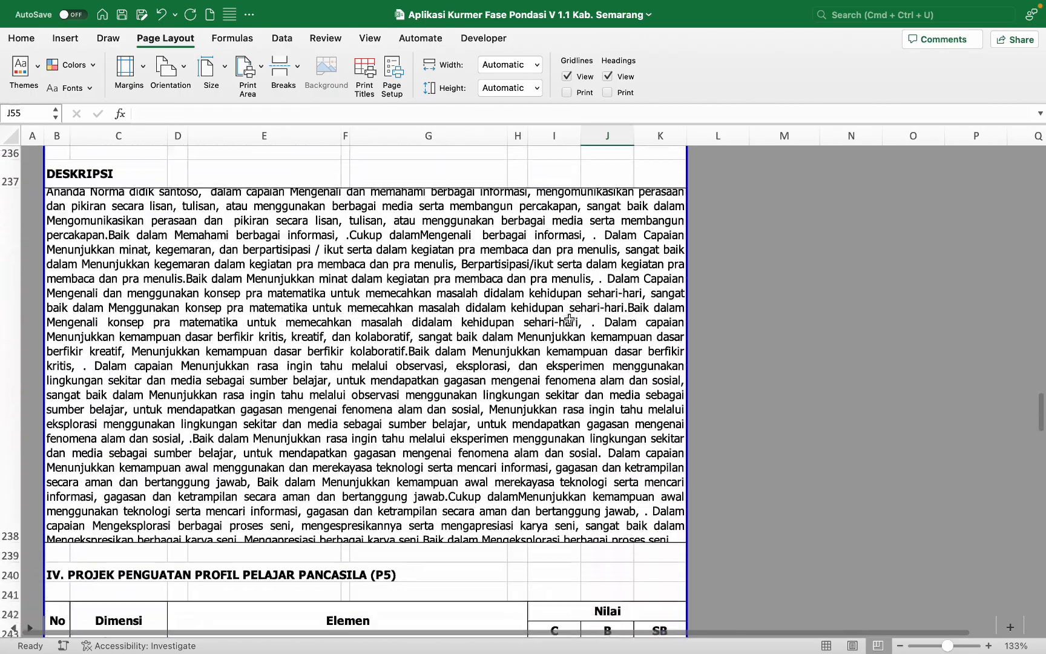
scroll(569, 318, "down", 15)
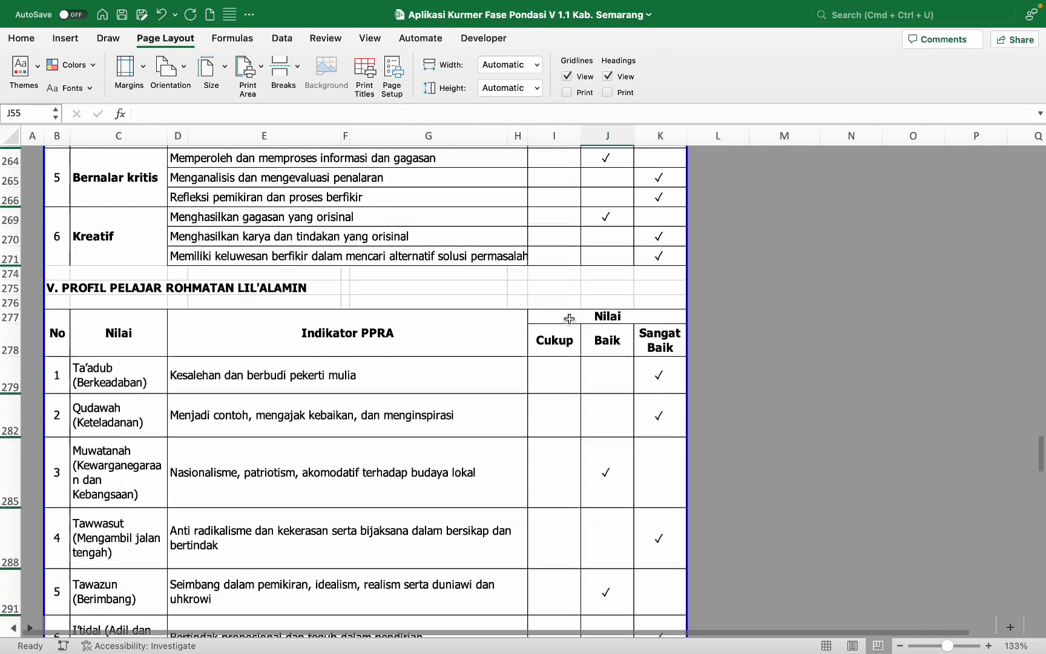
scroll(568, 318, "down", 10)
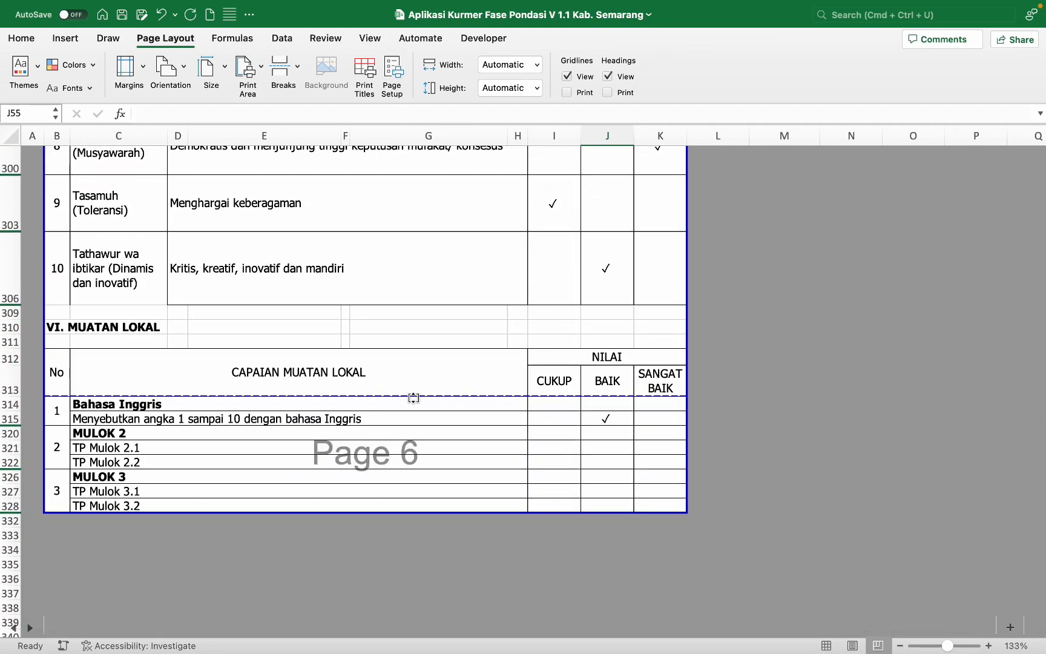
Step: Move the page break above row 310 so MUATAN LOKAL starts a new page, then open Print
scroll(378, 362, "down", 3)
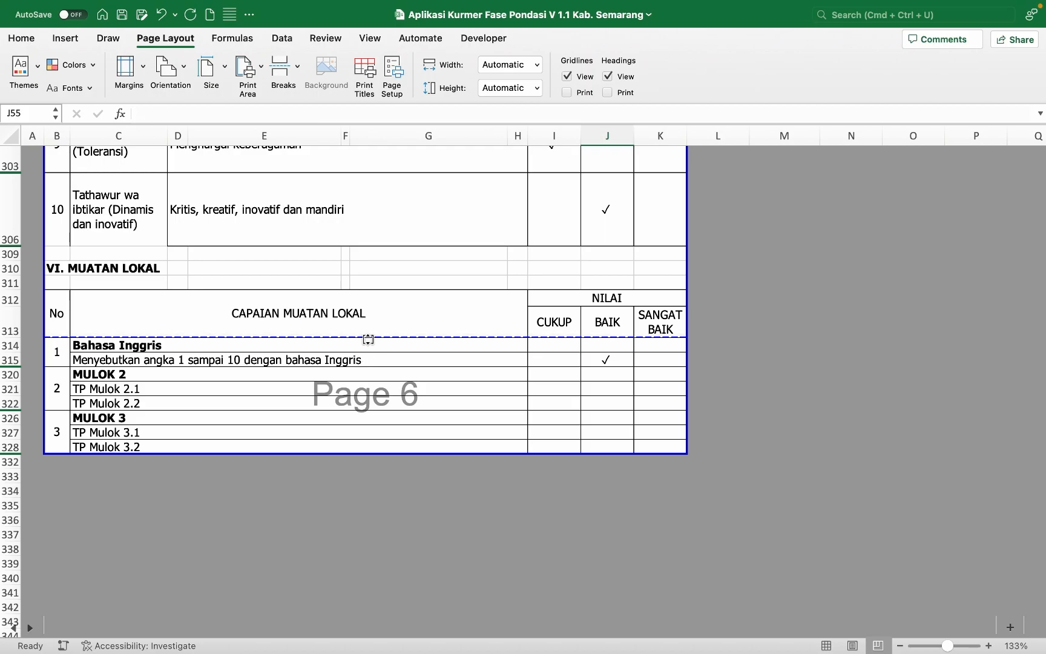
left_click_drag(377, 335, 386, 261)
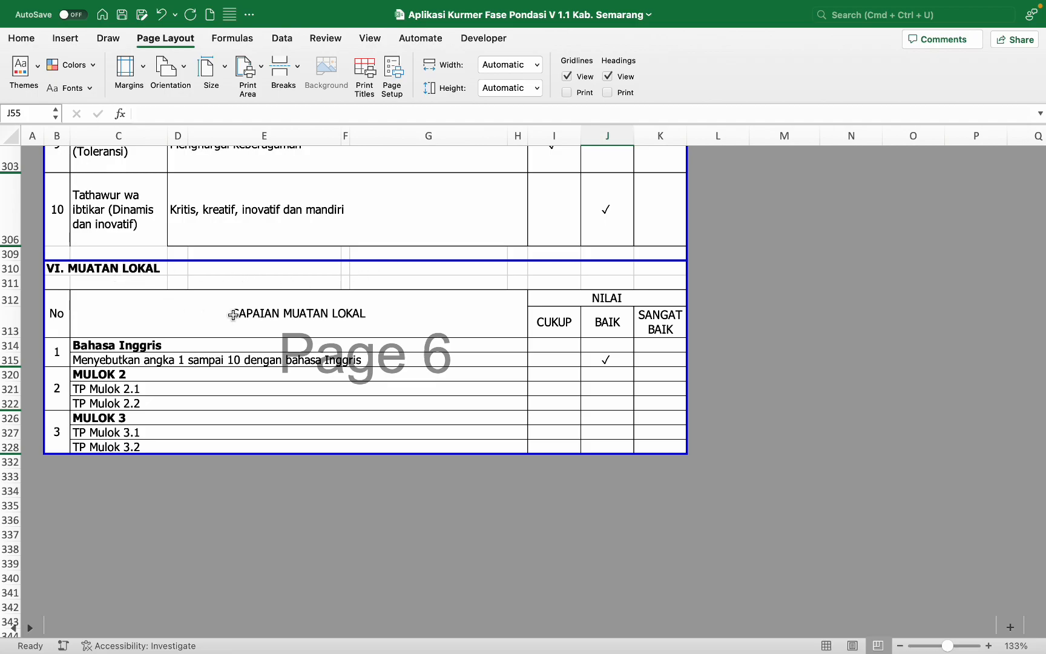
scroll(233, 315, "up", 10)
scroll(233, 314, "down", 4)
scroll(233, 315, "up", 20)
scroll(233, 315, "up", 20)
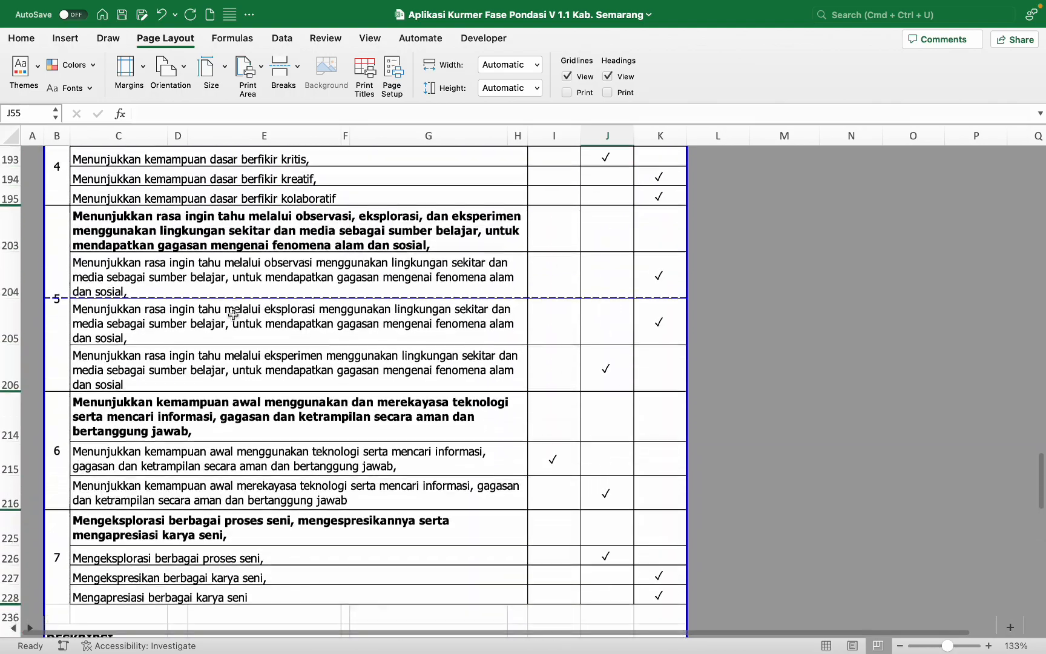
scroll(233, 314, "up", 1)
key("super+p")
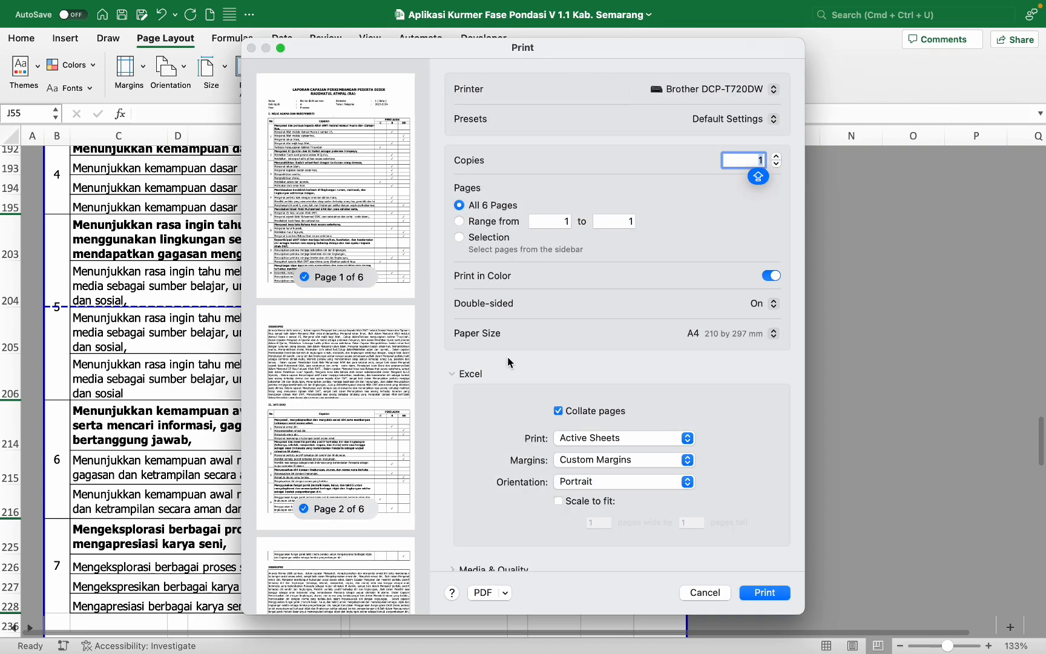
Step: Save the printout as the PDF CONTOH RAPOR and switch to the Downloads folder
left_click(483, 592)
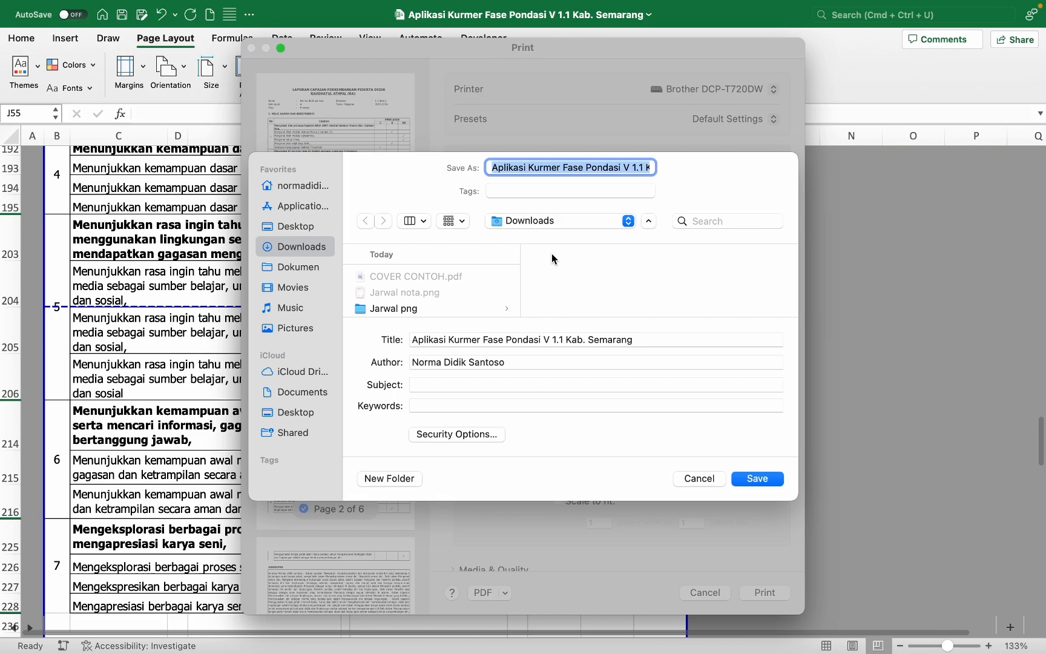
type("CONTOH")
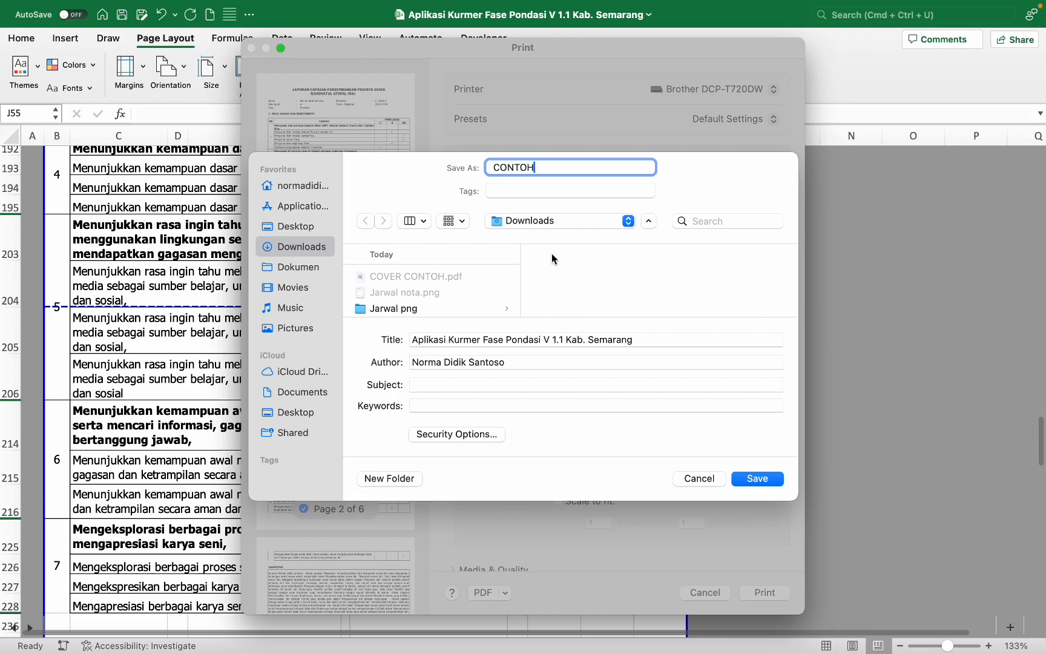
type(" RAPOR")
key("Return")
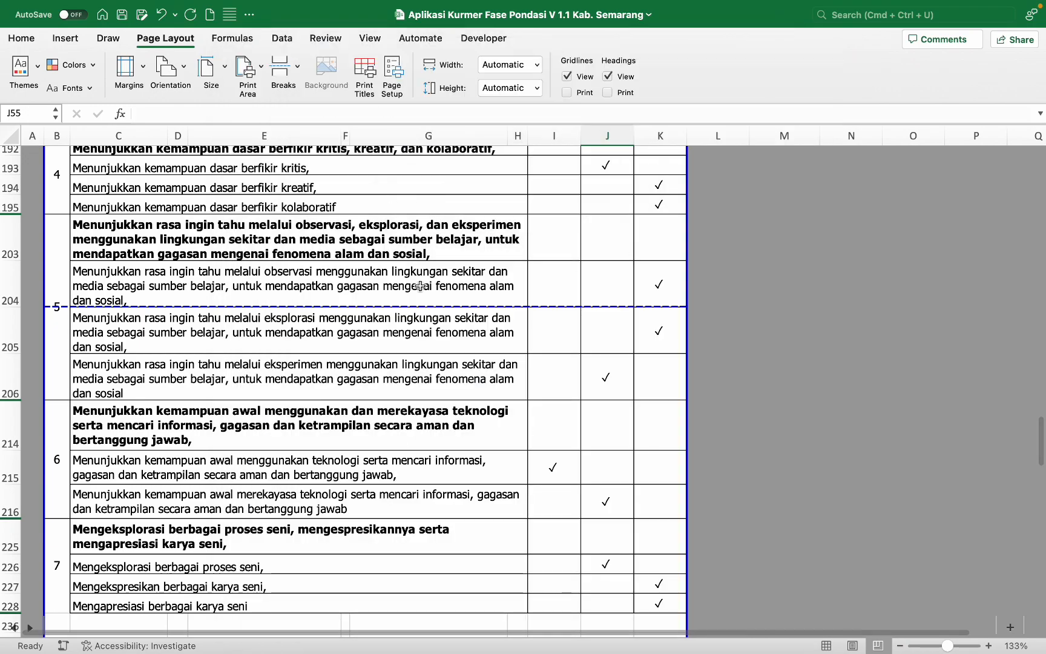
key("super+Tab")
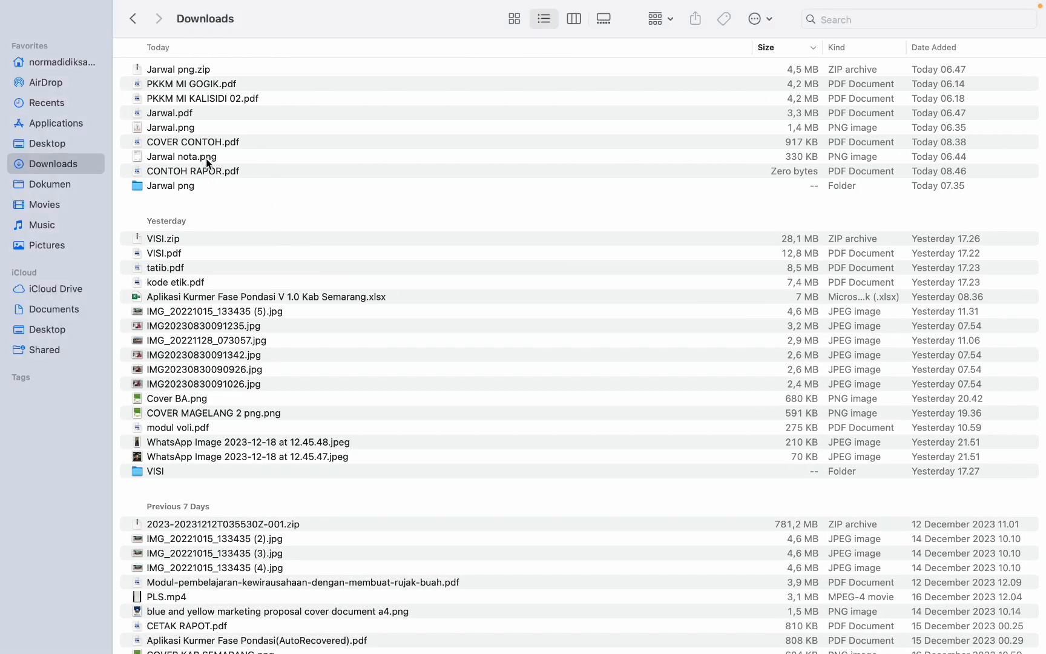
Step: Open CONTOH RAPOR.pdf in Preview, scroll through all six pages, and close it
double_click(210, 173)
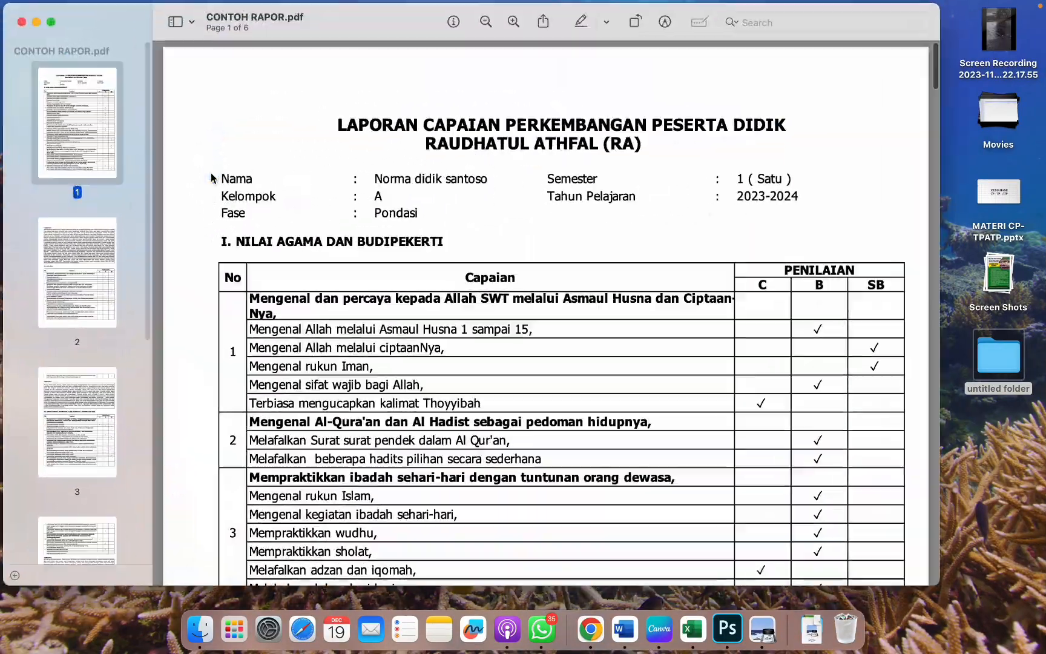
scroll(357, 174, "down", 20)
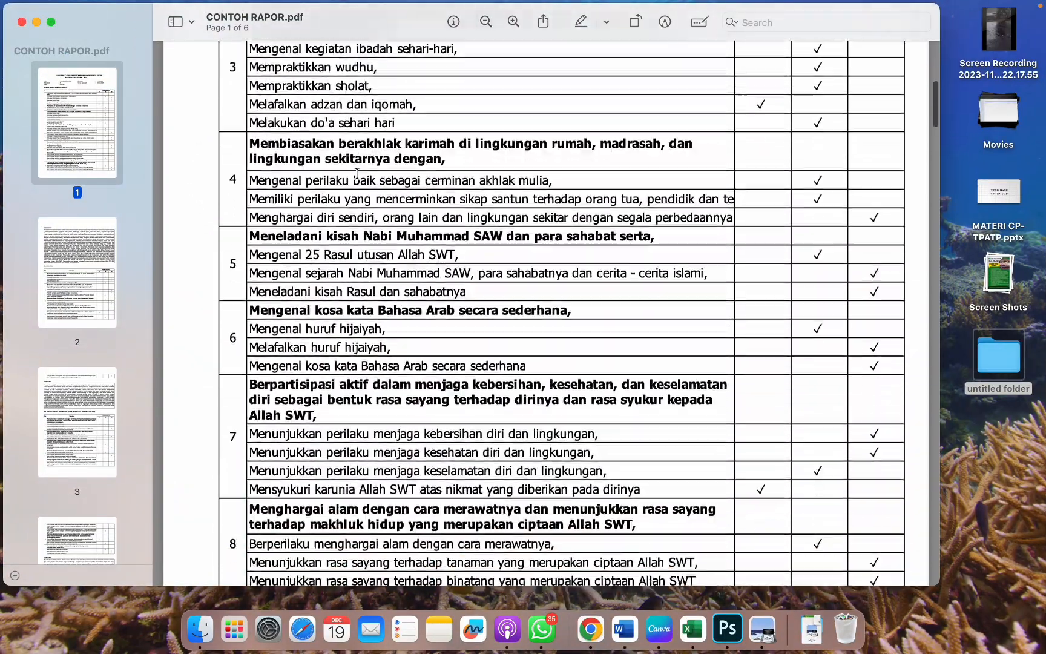
scroll(357, 174, "down", 20)
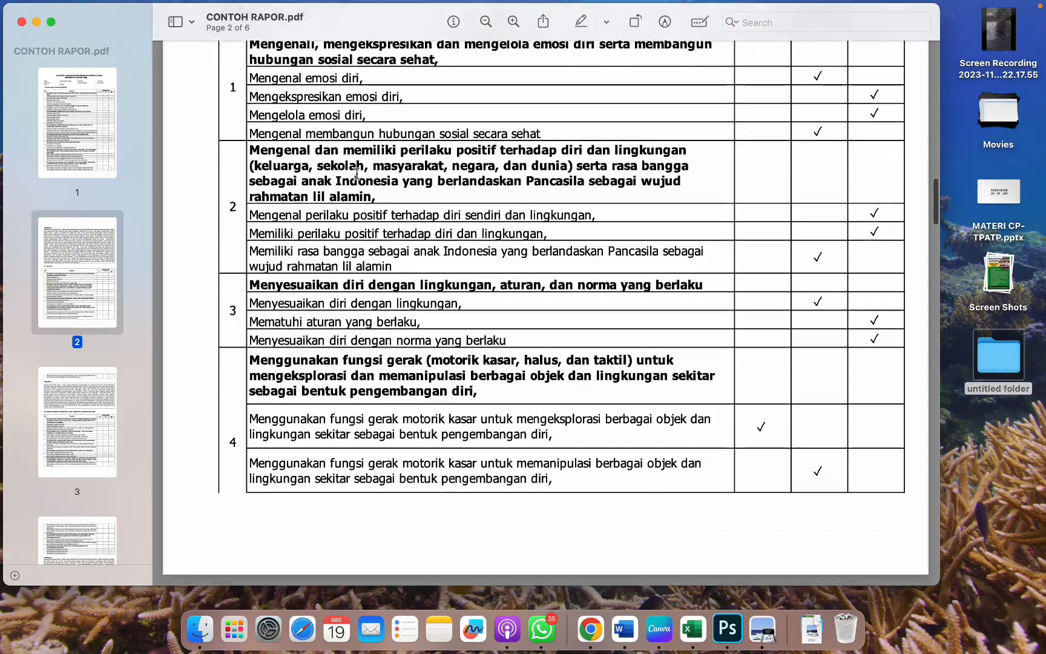
scroll(357, 174, "down", 20)
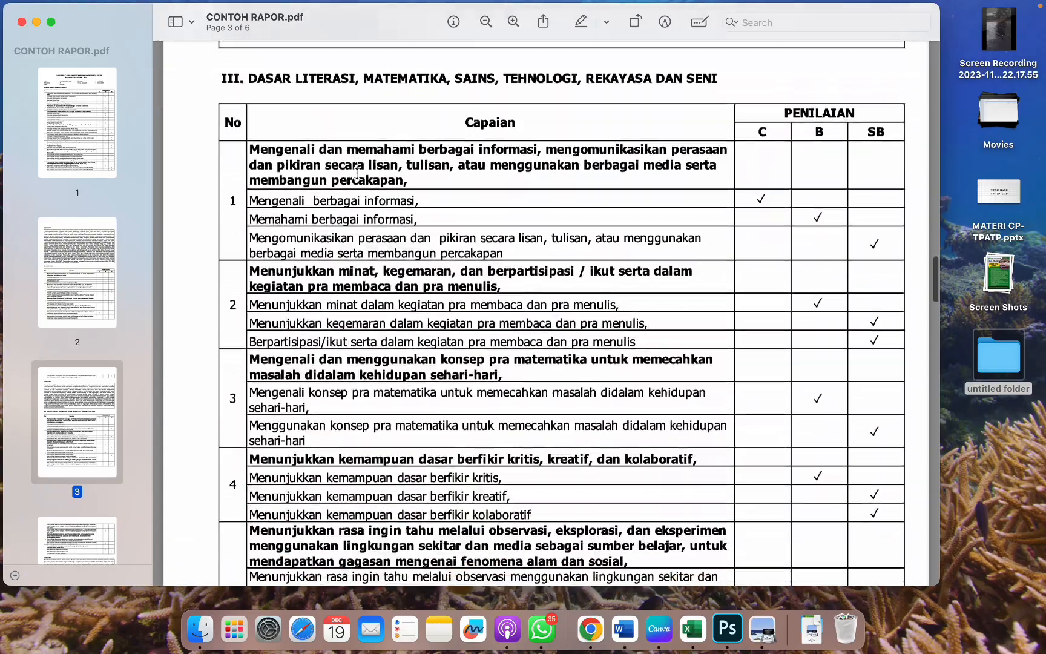
scroll(357, 174, "down", 10)
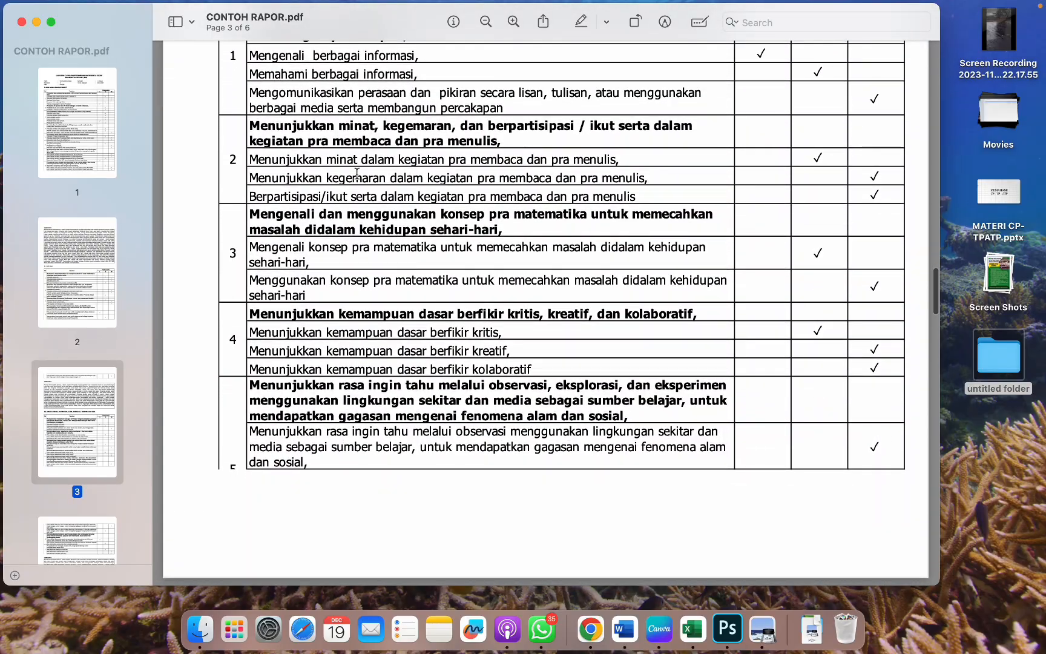
scroll(357, 173, "down", 15)
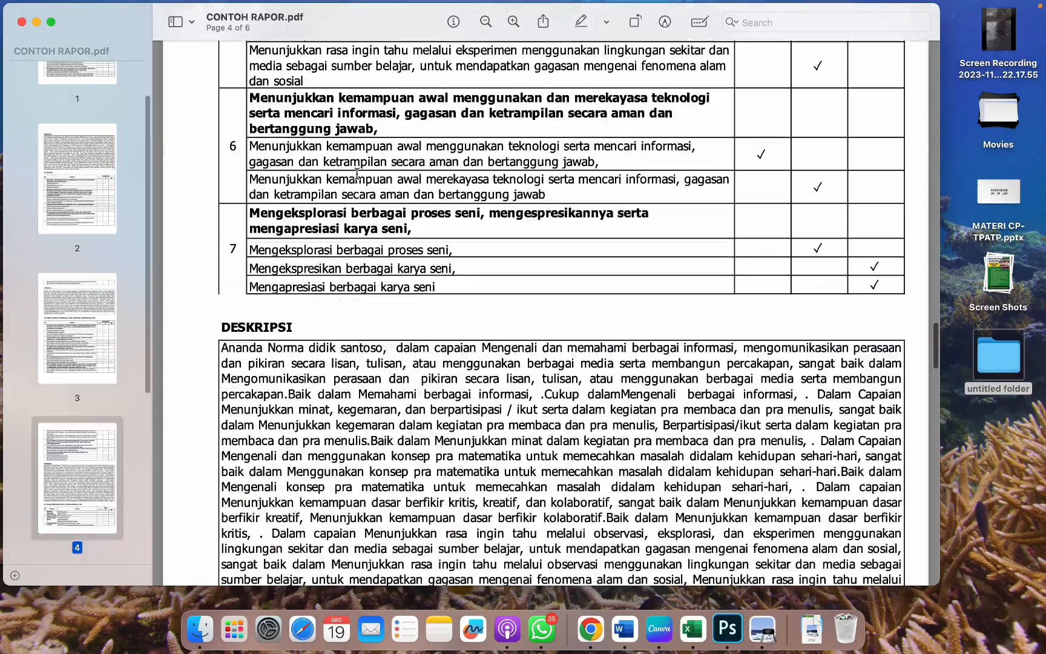
scroll(357, 174, "down", 8)
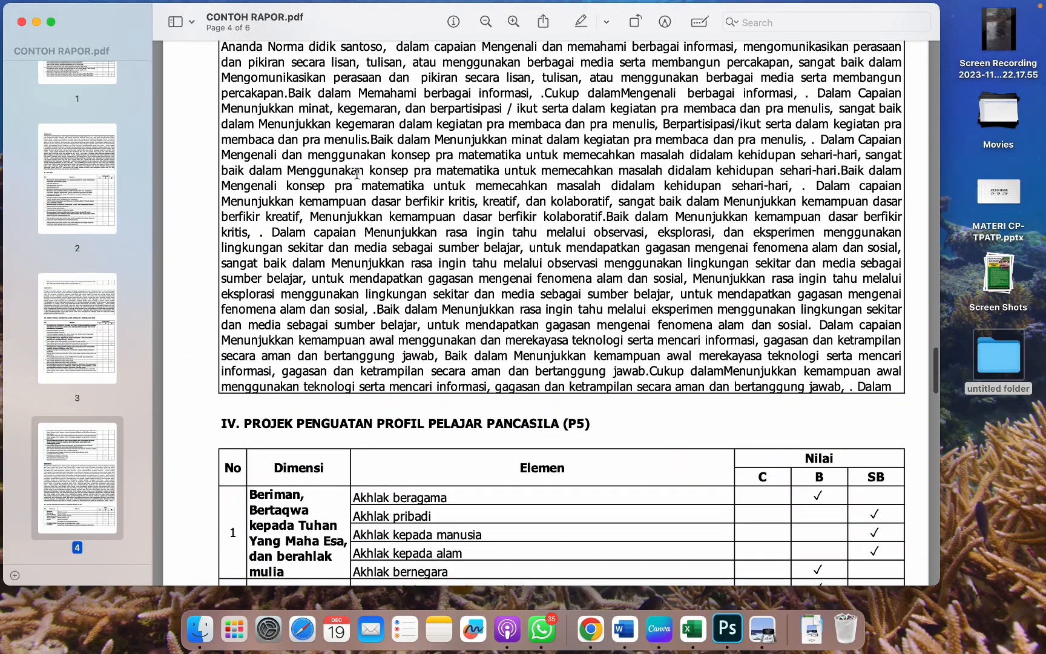
scroll(357, 174, "up", 5)
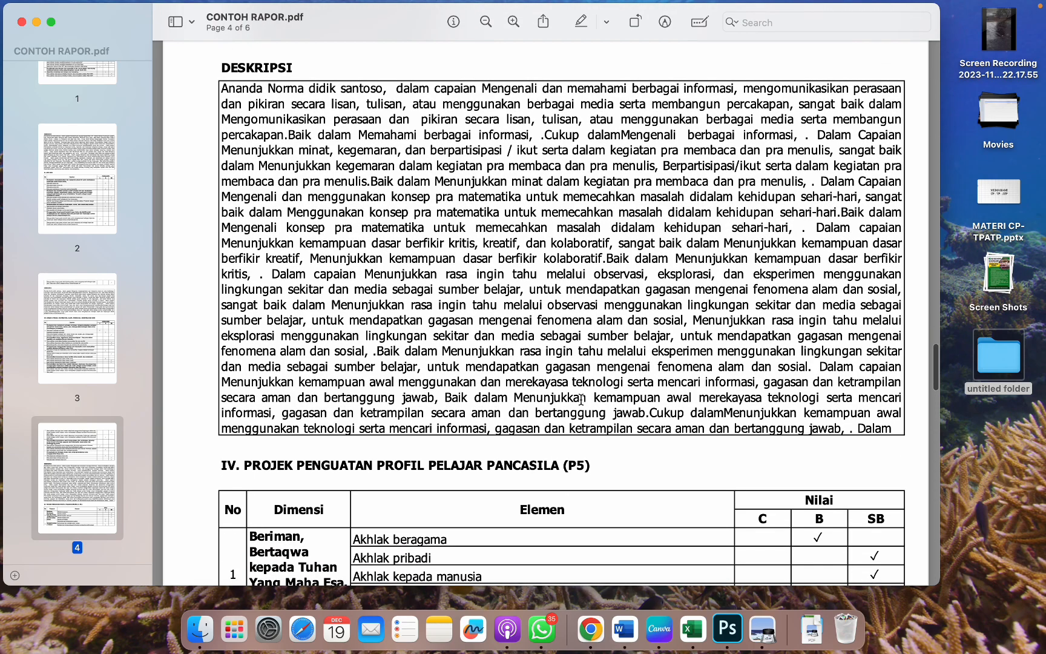
scroll(794, 417, "down", 15)
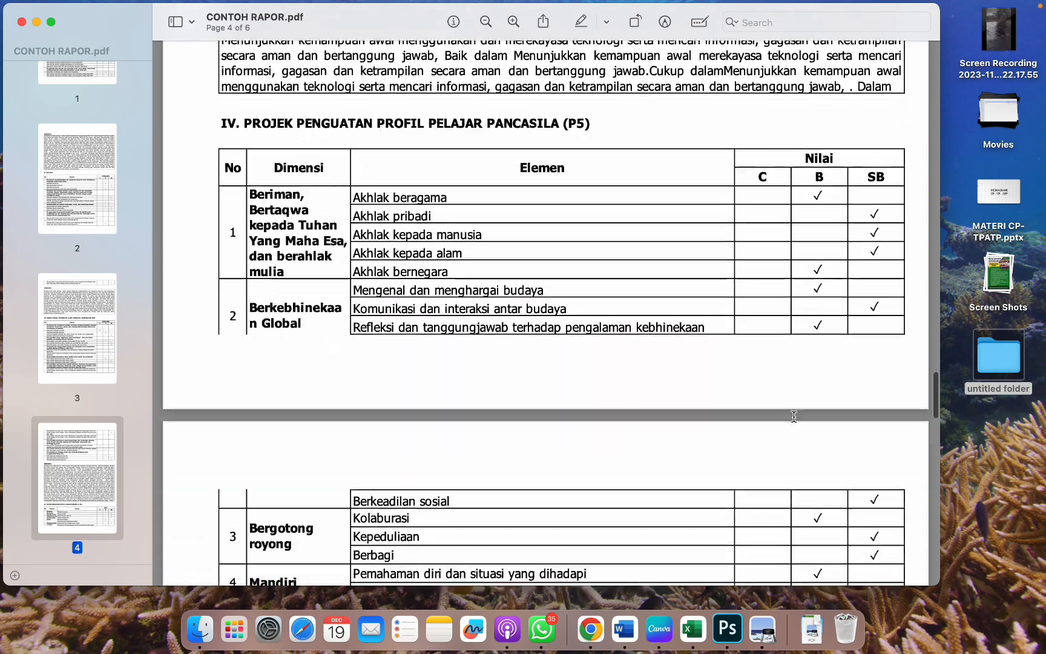
scroll(794, 417, "down", 15)
scroll(793, 416, "up", 20)
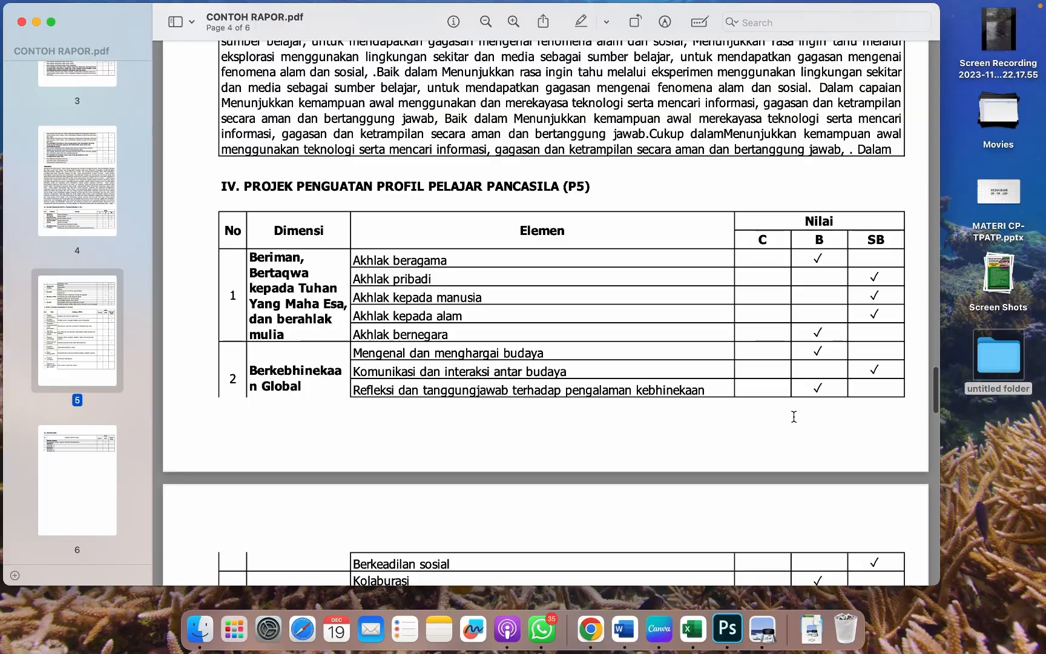
scroll(793, 416, "up", 15)
scroll(780, 363, "up", 20)
scroll(781, 363, "up", 10)
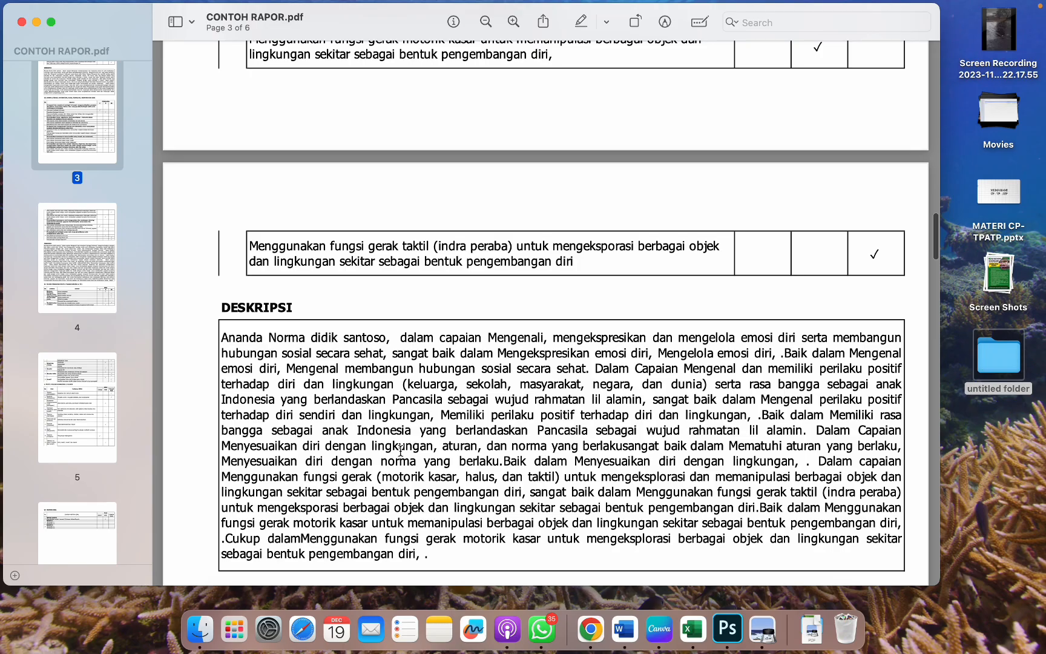
scroll(400, 449, "up", 20)
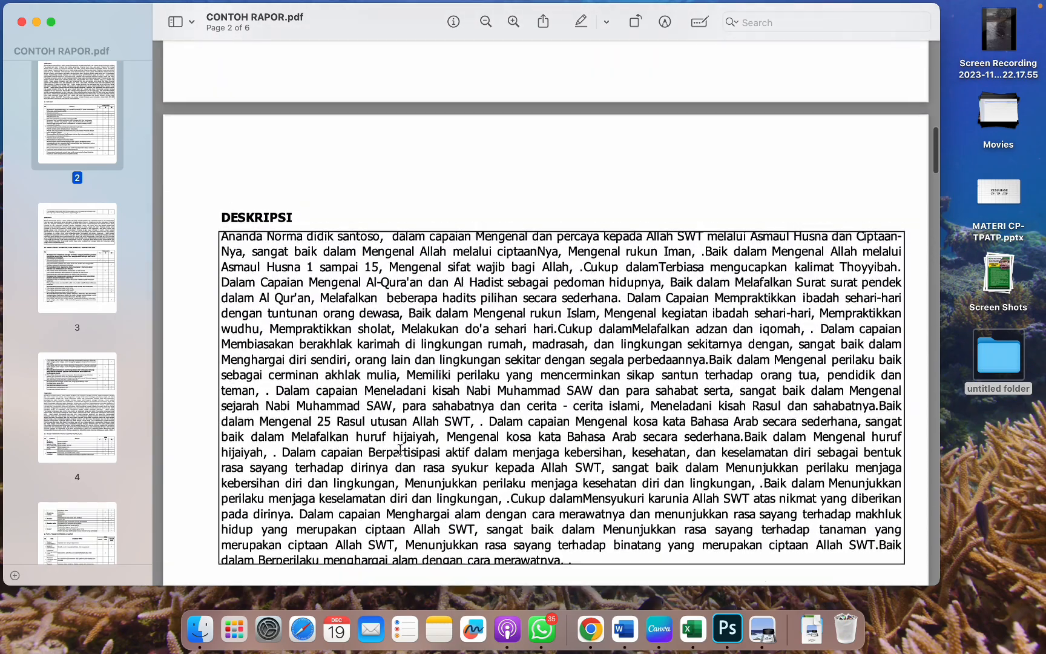
scroll(471, 462, "down", 1)
scroll(471, 363, "up", 5)
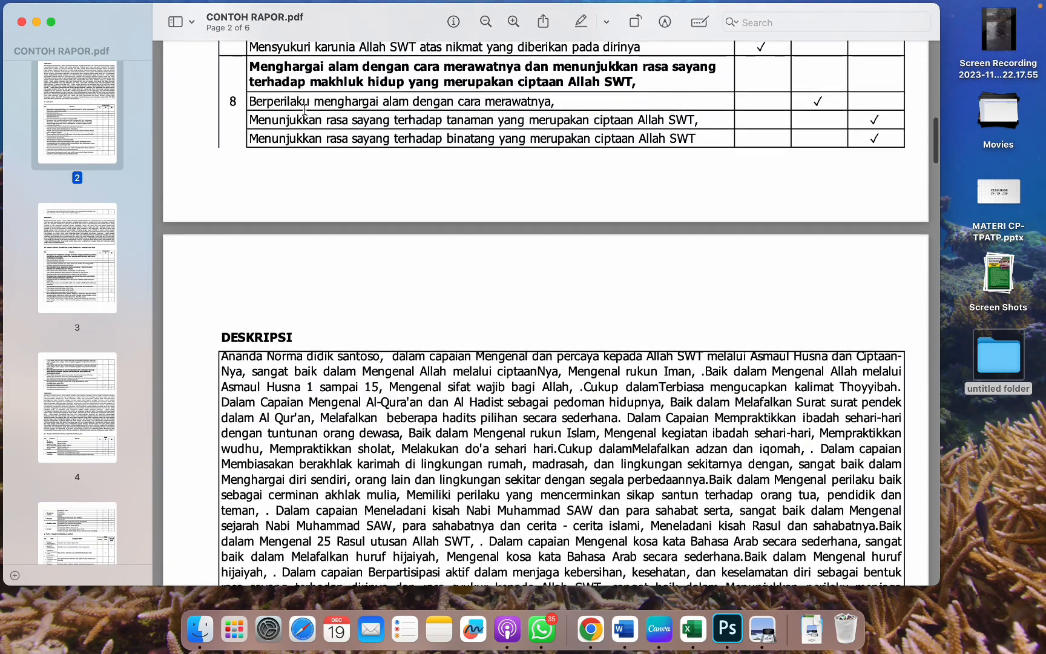
left_click(23, 22)
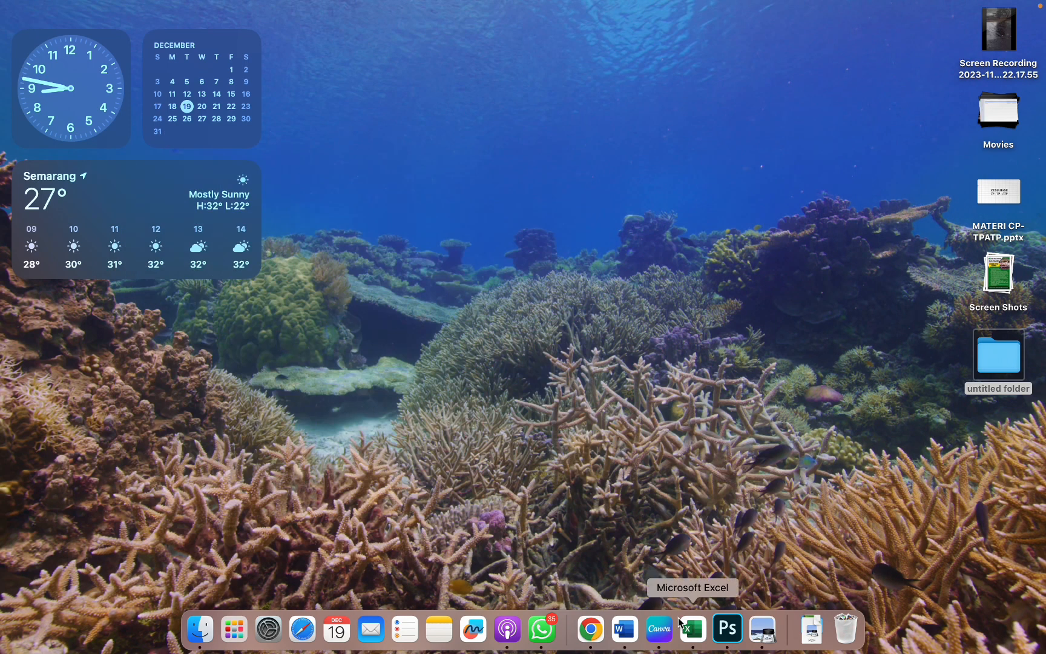
Step: Back in Excel, make row 101 taller to show its full DESKRIPSI paragraph
left_click(702, 620)
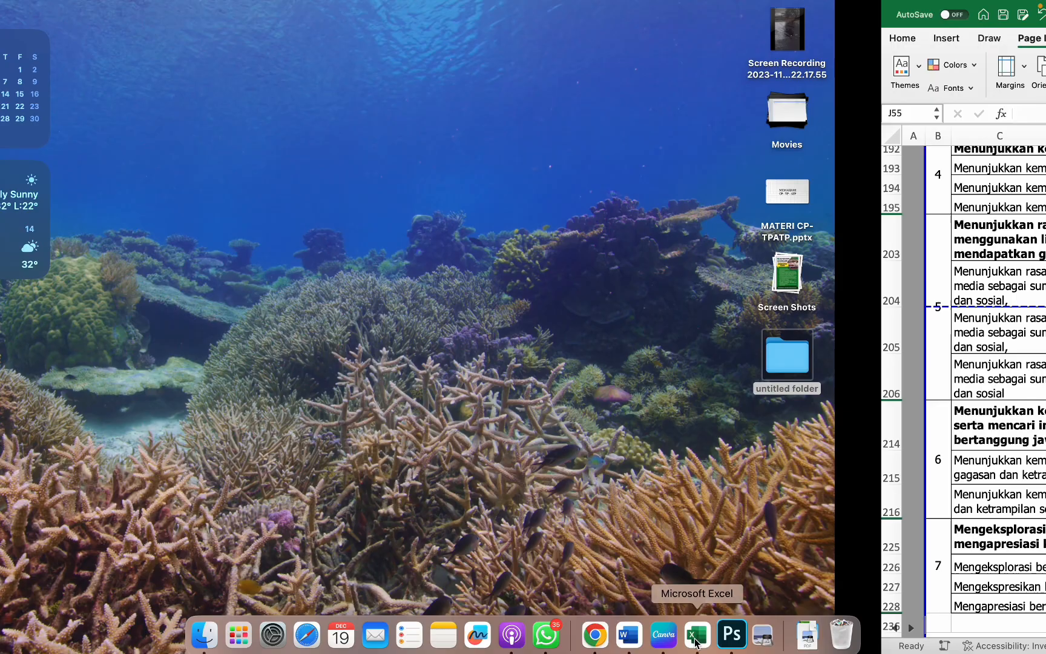
scroll(548, 346, "down", 3)
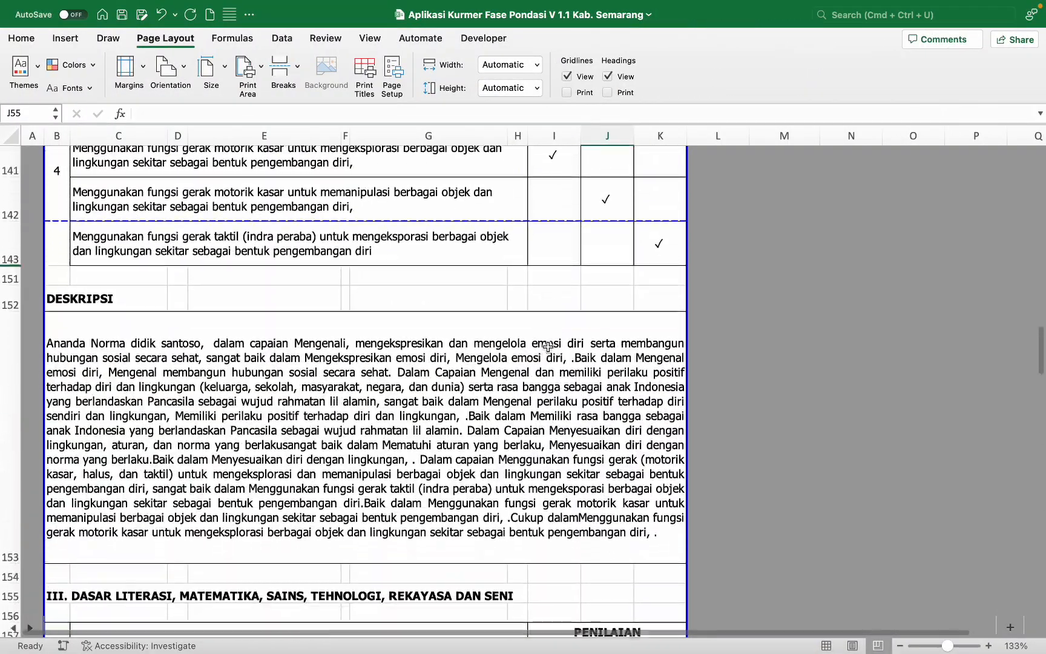
scroll(548, 346, "up", 15)
scroll(547, 347, "up", 6)
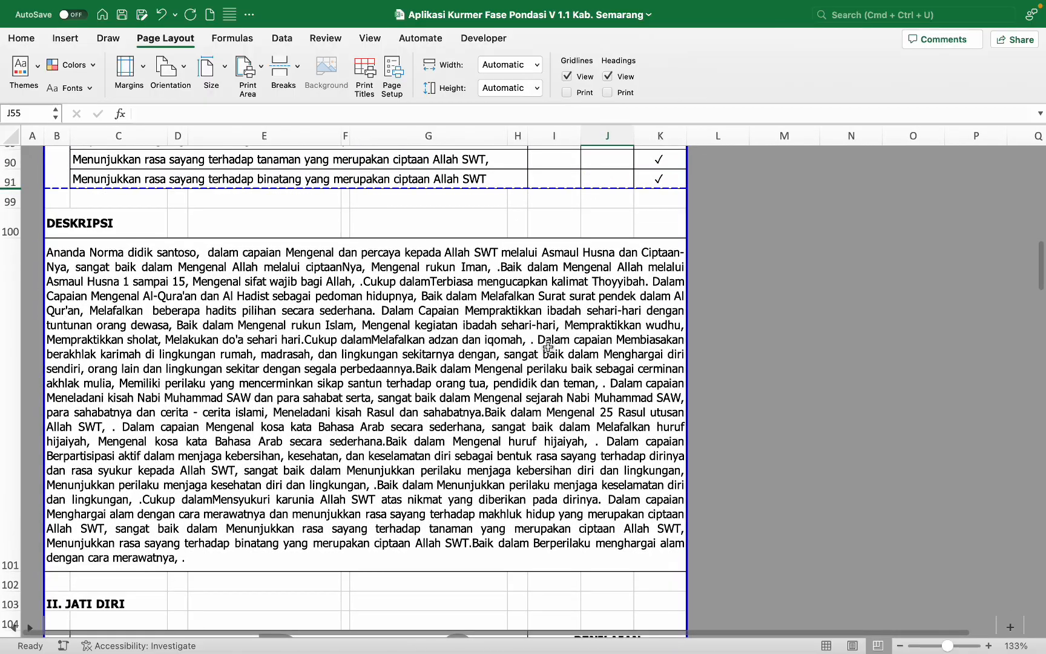
scroll(547, 347, "up", 15)
scroll(547, 346, "down", 4)
scroll(548, 346, "down", 10)
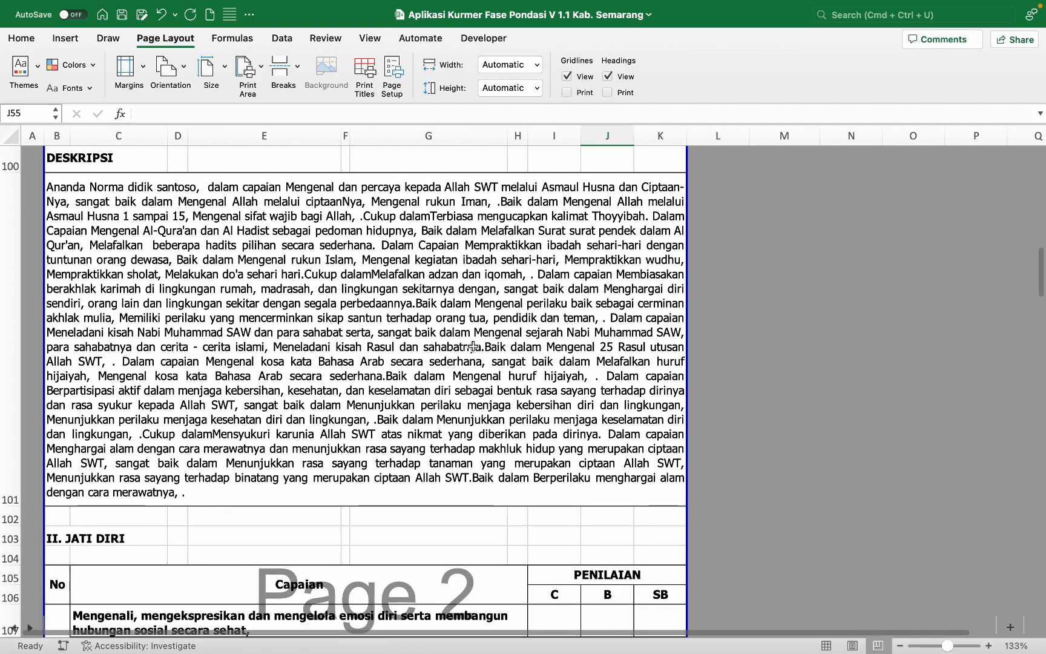
left_click(473, 347)
left_click_drag(8, 506, 5, 520)
Step: Enlarge row 238 to 401 pixels for the section III DESKRIPSI text, then open Print
scroll(165, 438, "down", 20)
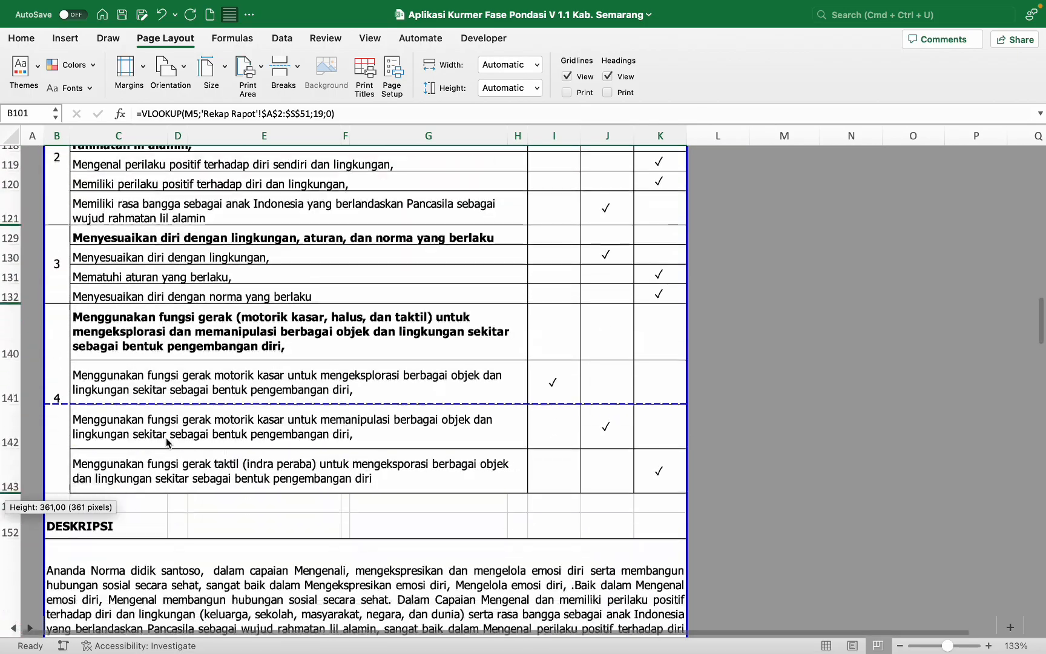
scroll(166, 438, "down", 20)
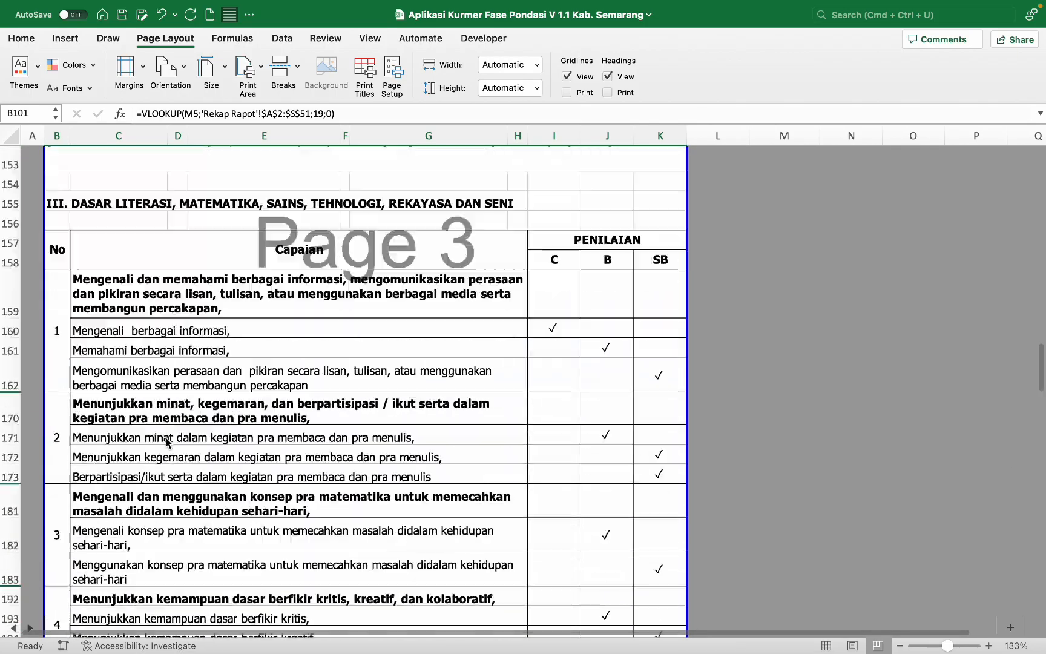
scroll(166, 439, "down", 2)
left_click(166, 438)
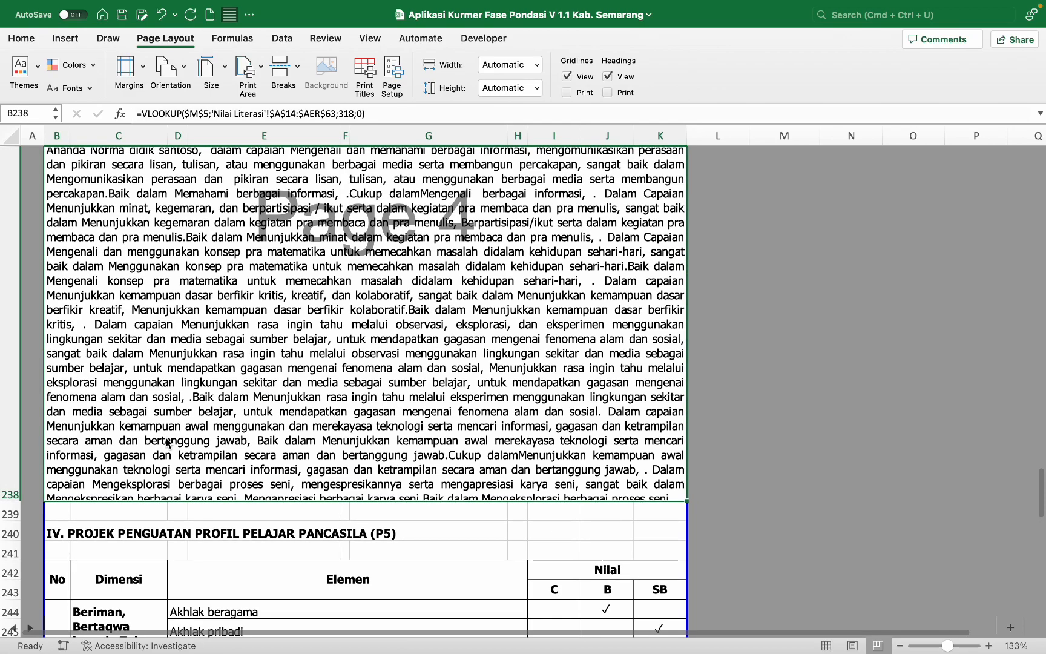
left_click_drag(6, 500, 2, 532)
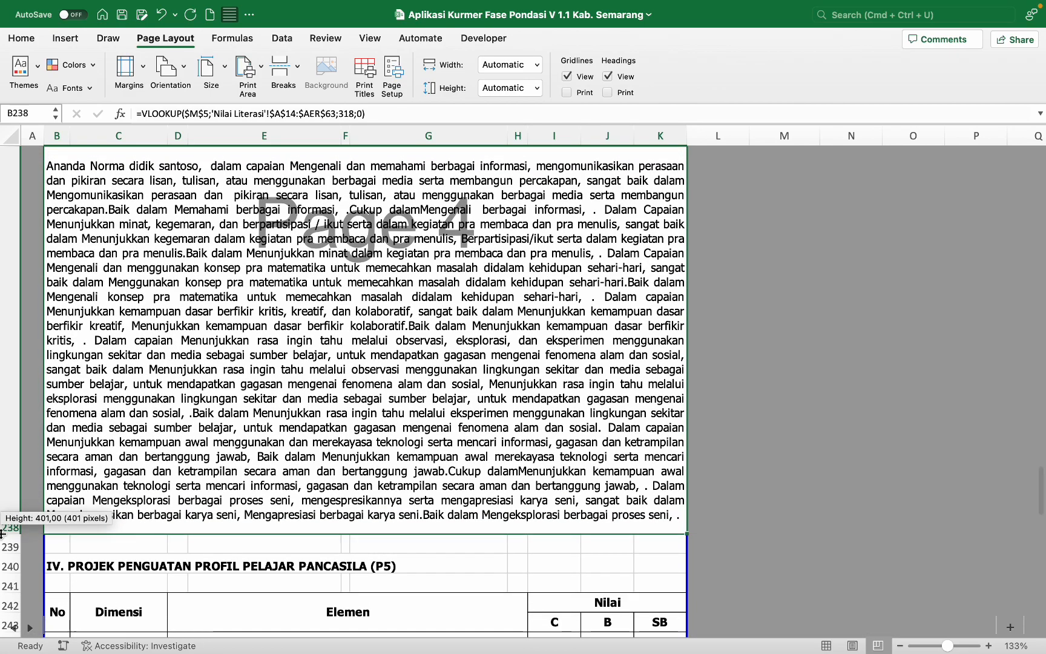
scroll(159, 465, "up", 5)
scroll(159, 465, "down", 1)
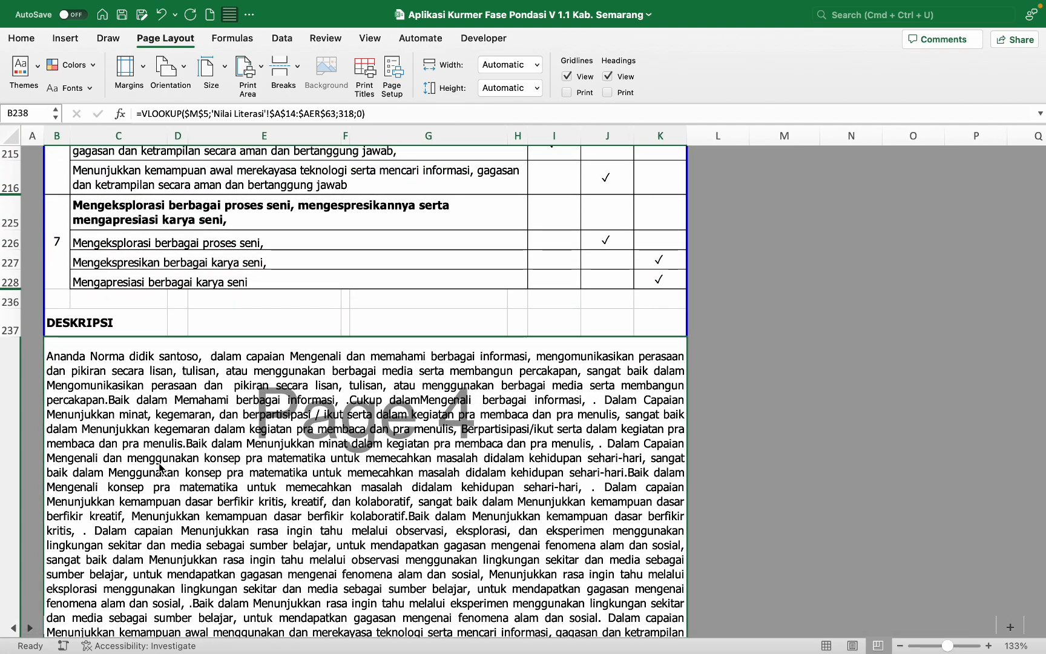
key("super+p")
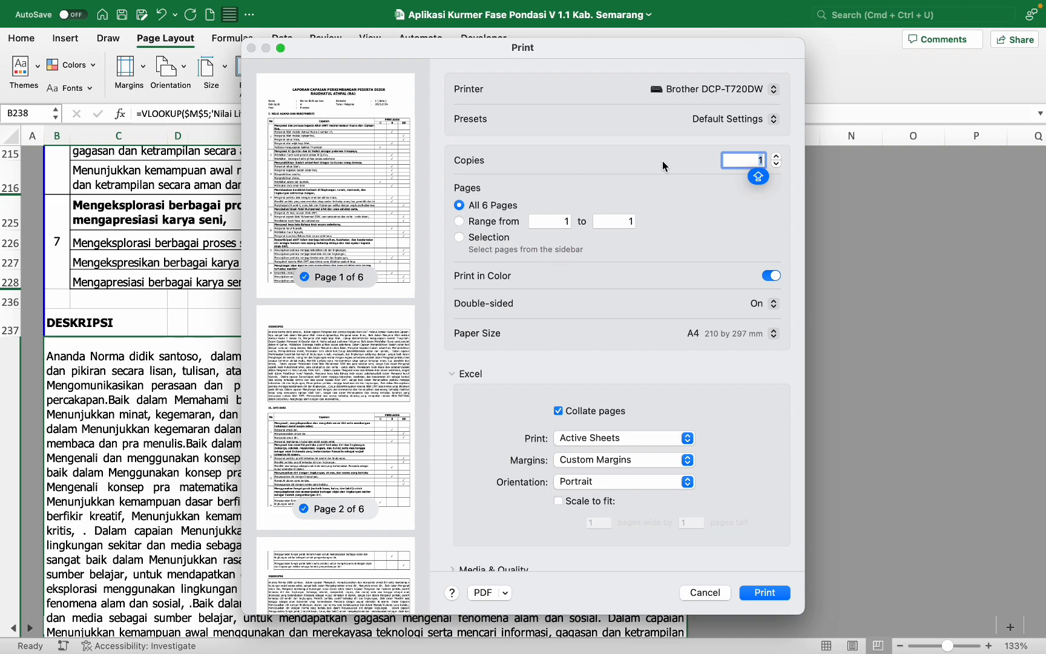
Step: Keep the Brother printer and save the report as the PDF CONTOH RAPOR 2
left_click(724, 90)
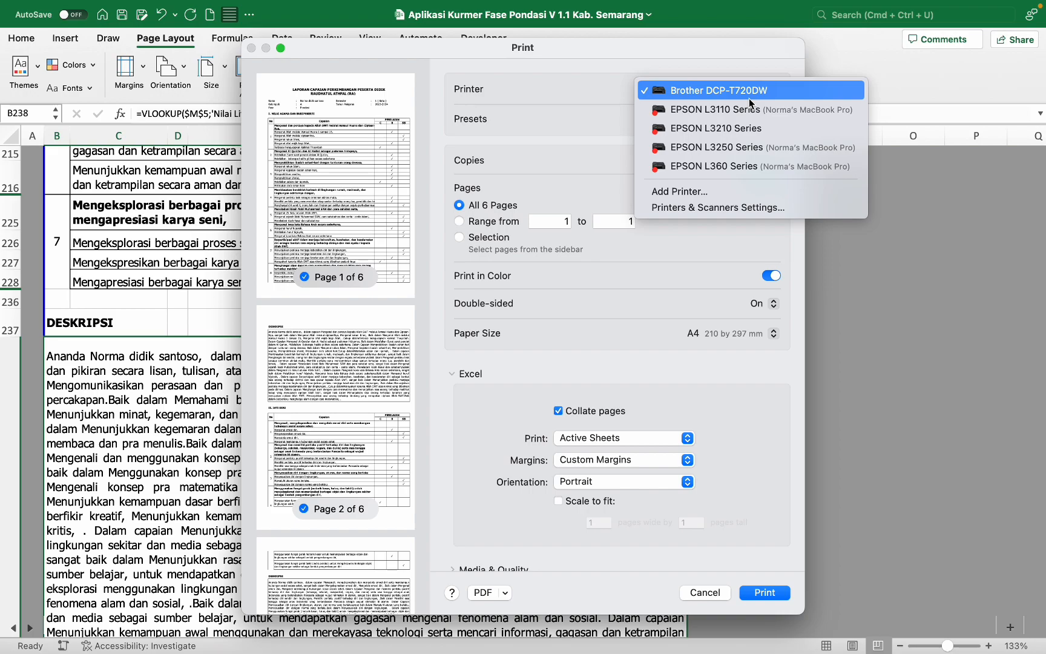
left_click(583, 113)
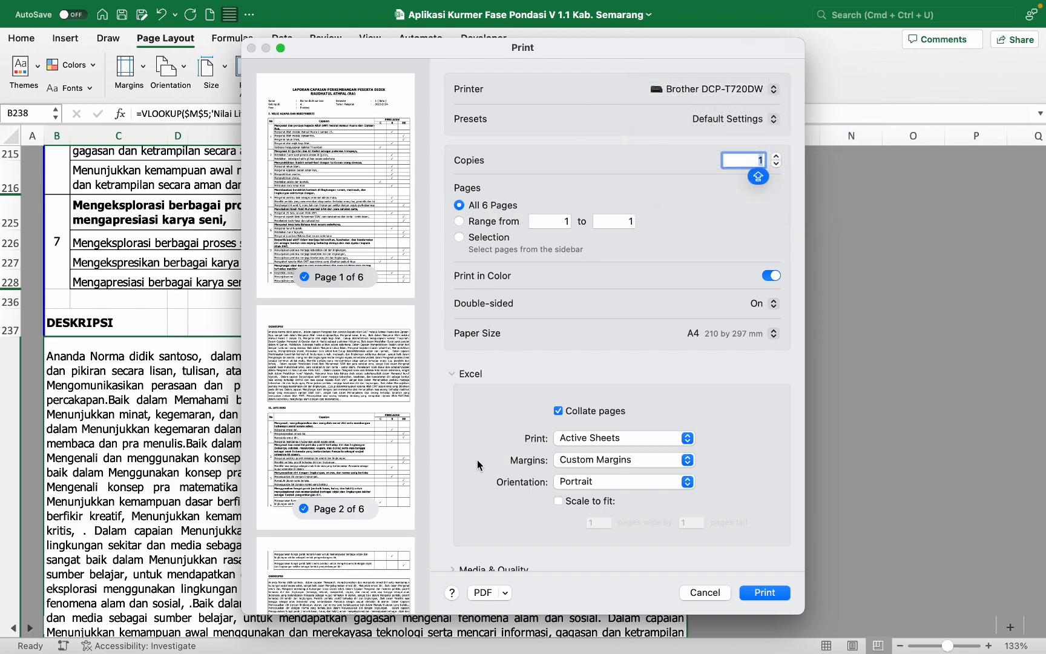
left_click(482, 593)
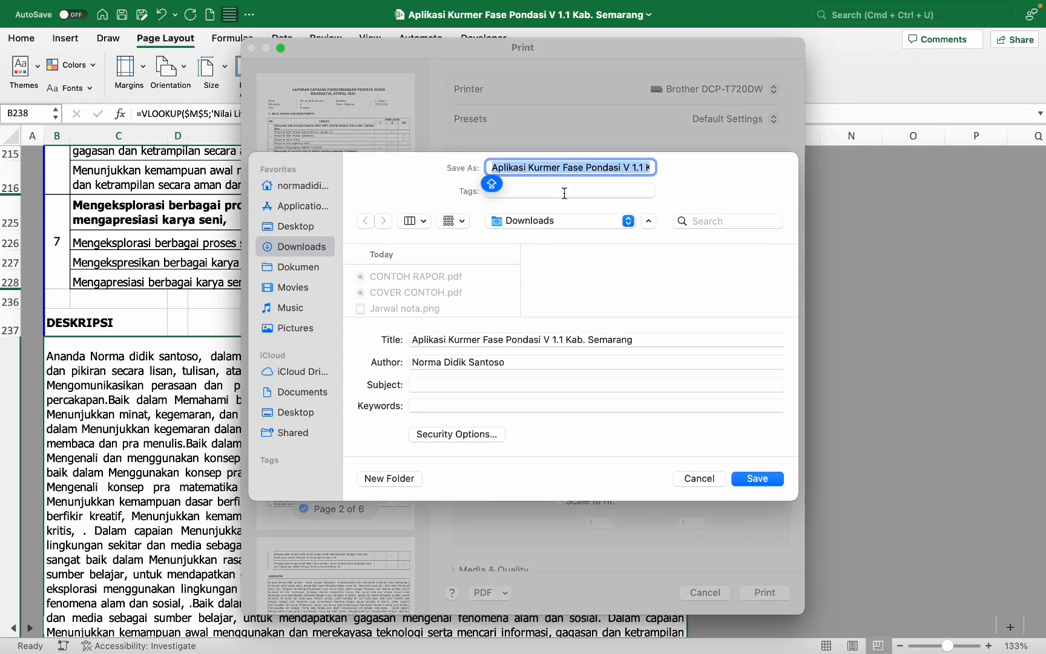
type("COVE")
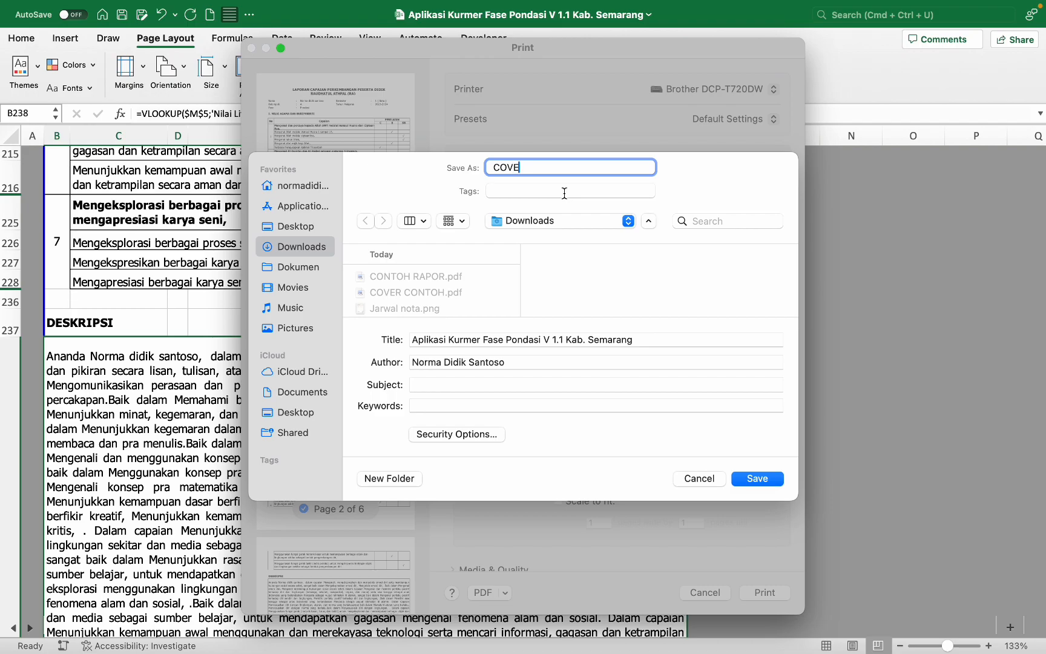
key("BackSpace")
key("BackSpace")
key("BackSpace")
key("BackSpace")
key("BackSpace")
key("BackSpace")
type("CONT")
type("OH COVER")
type(" 2")
key("BackSpace")
key("BackSpace")
type("R")
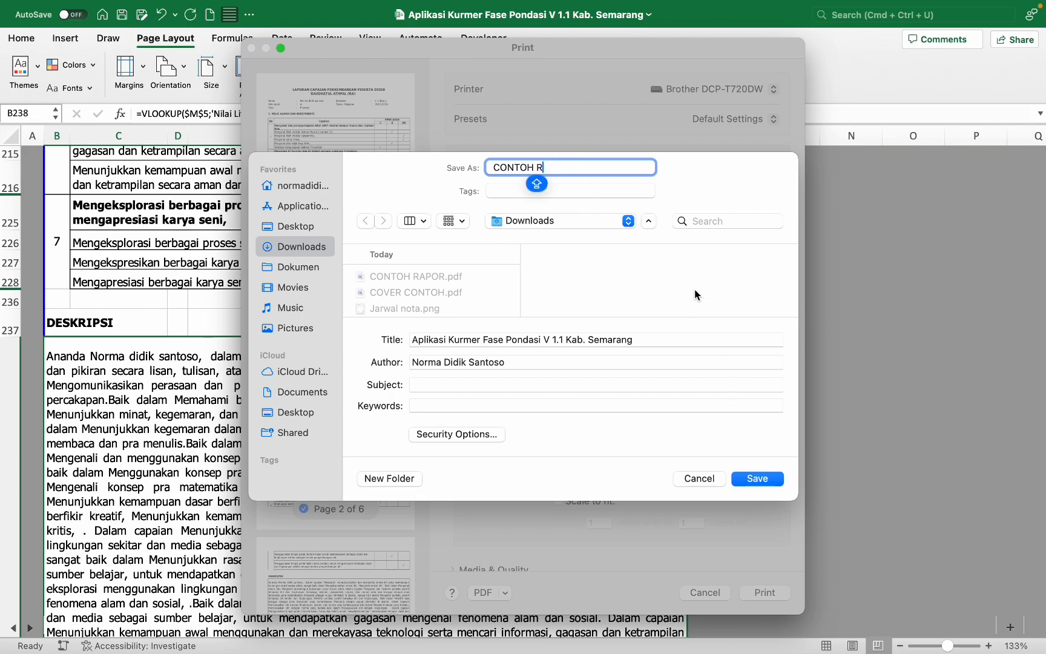
type("APOR 2")
key("Caps_Lock")
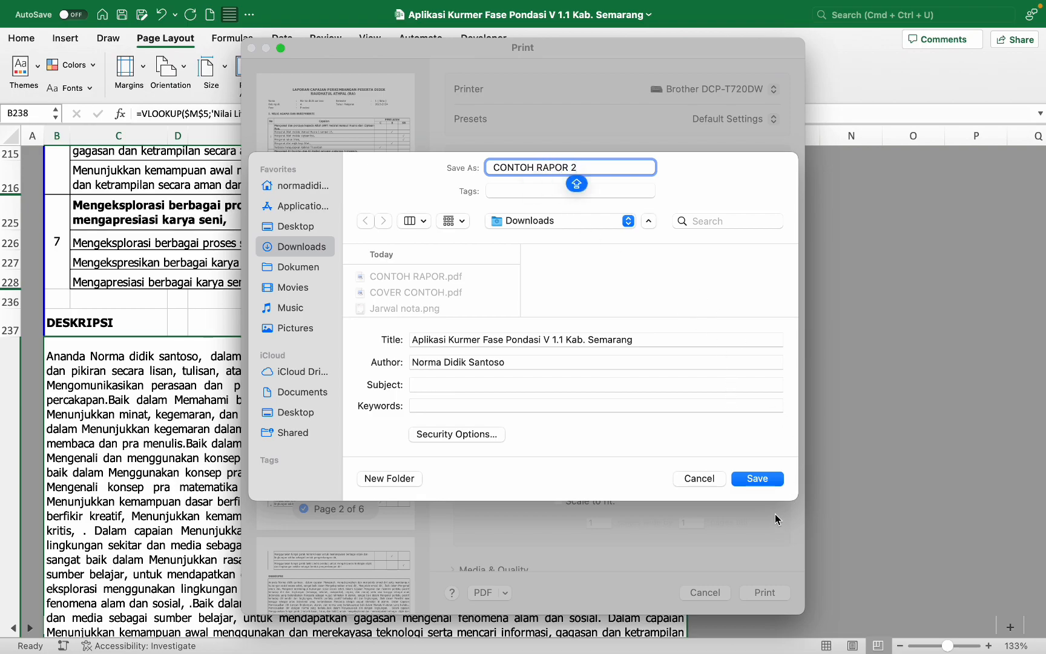
left_click(756, 479)
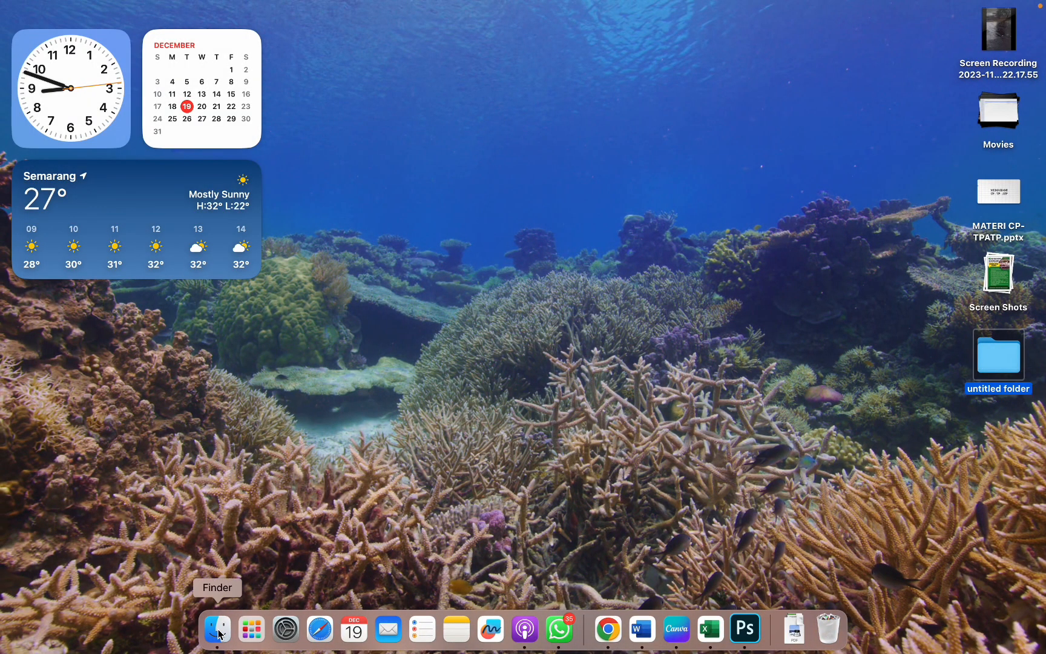
Step: Open CONTOH RAPOR 2.pdf from Downloads, review its six pages in Preview, and close it
left_click(217, 629)
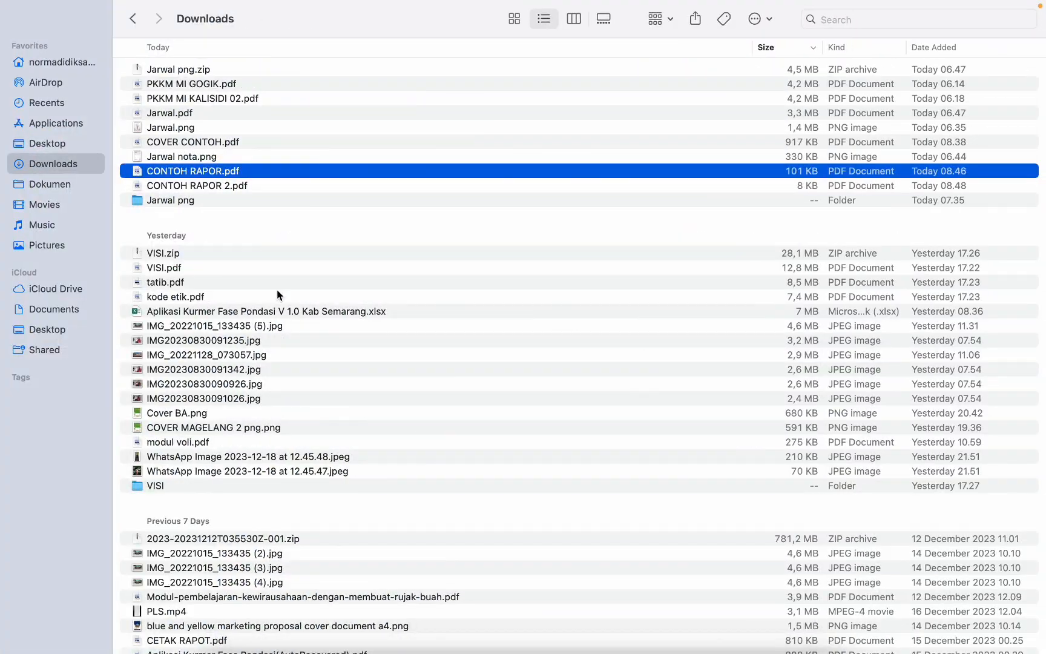
double_click(233, 185)
scroll(418, 216, "down", 10)
scroll(418, 221, "down", 10)
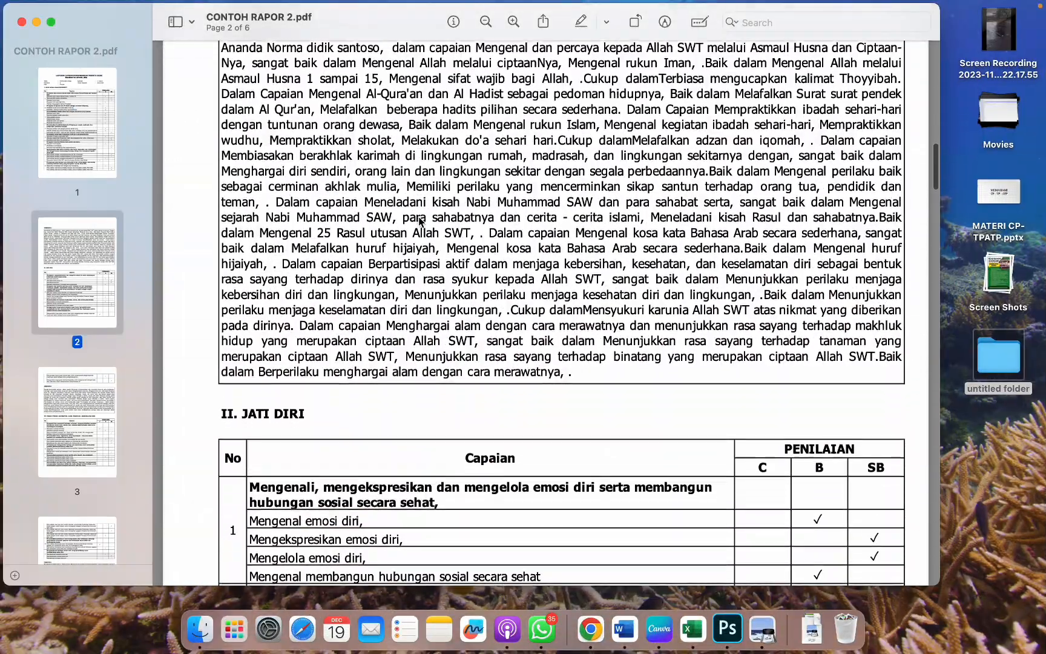
scroll(427, 241, "up", 3)
scroll(427, 241, "down", 15)
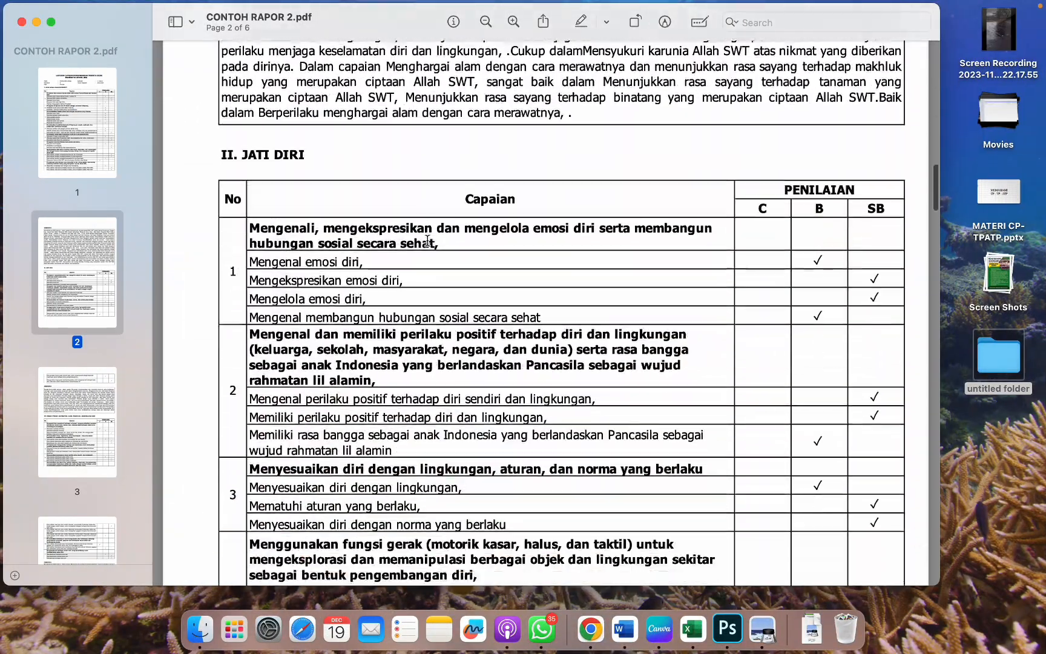
scroll(428, 240, "down", 15)
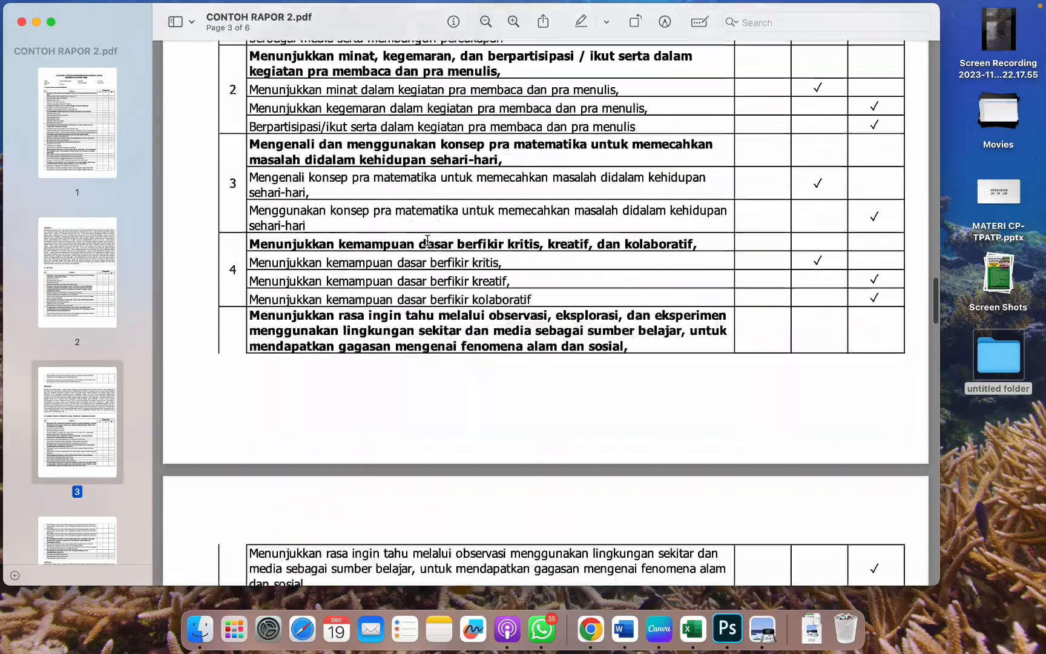
scroll(428, 240, "down", 8)
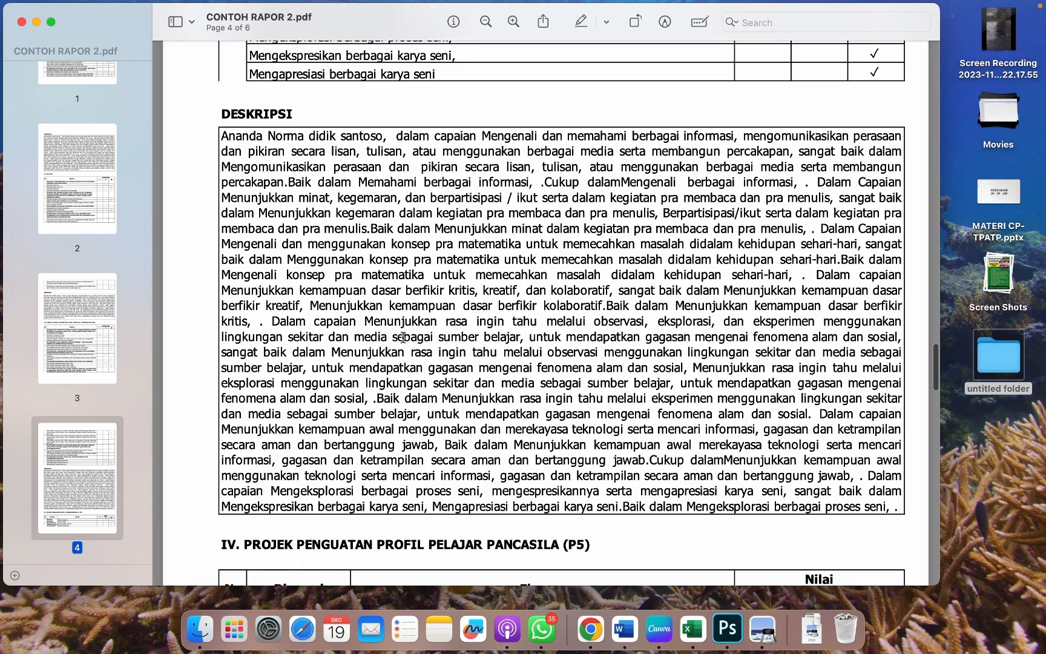
scroll(403, 337, "down", 10)
scroll(402, 337, "down", 20)
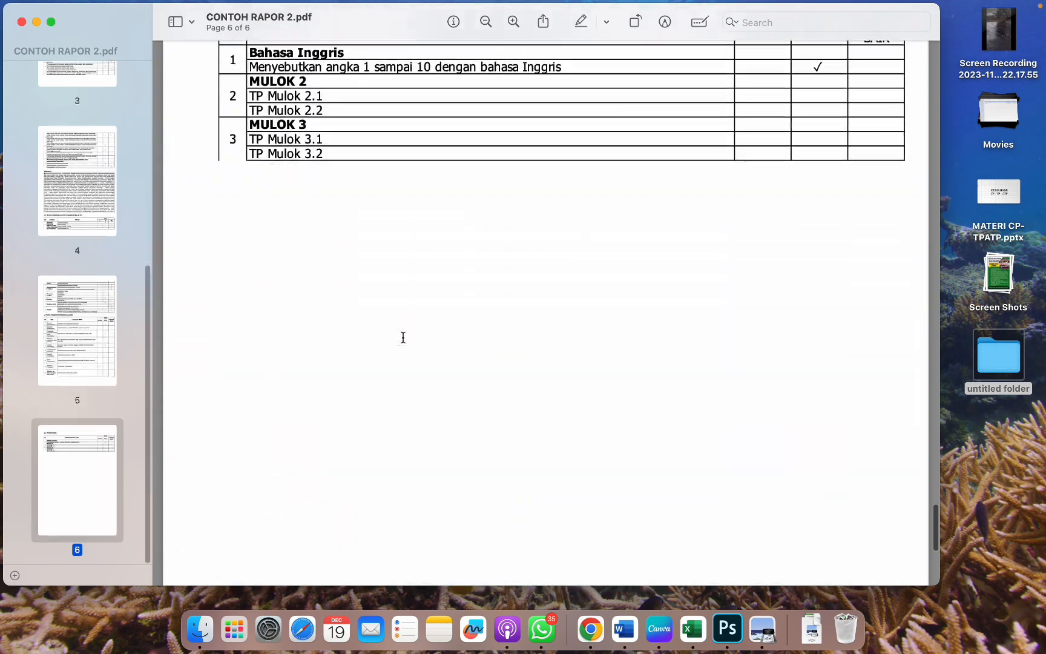
scroll(402, 337, "up", 8)
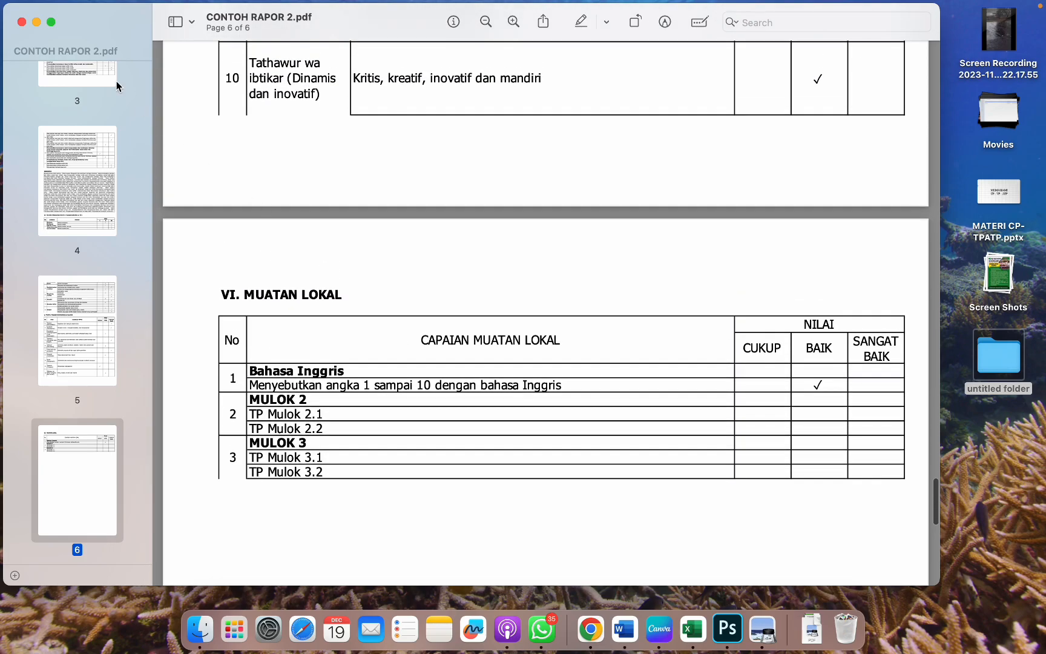
left_click(21, 22)
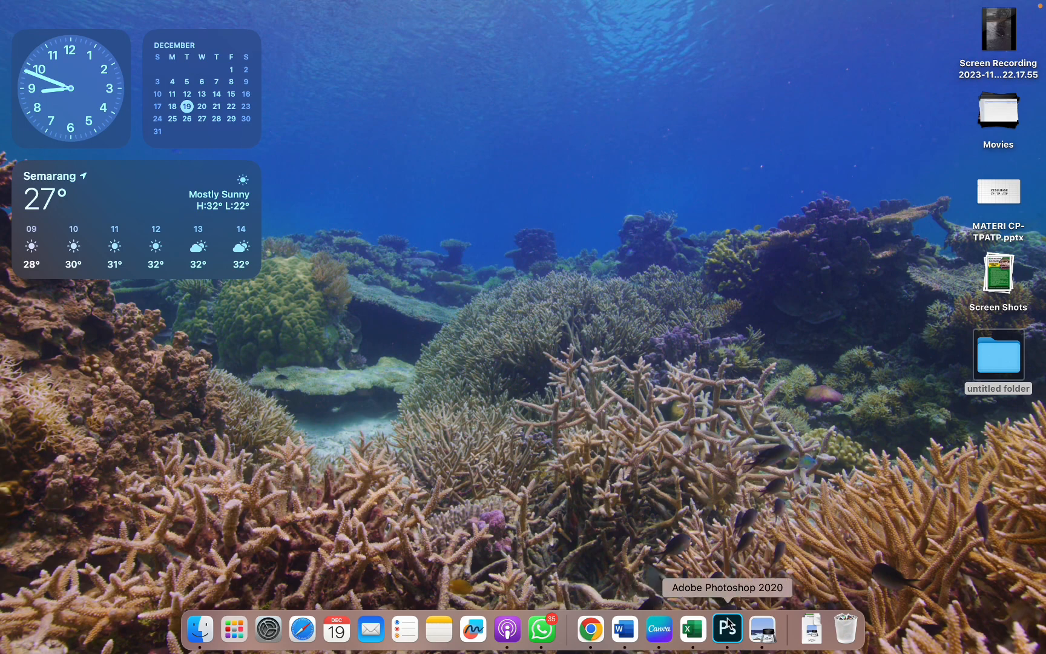
Step: Bring Excel forward, return to the APLIKASI RAPOR main menu, and open the PAI assessment sheet
left_click(693, 630)
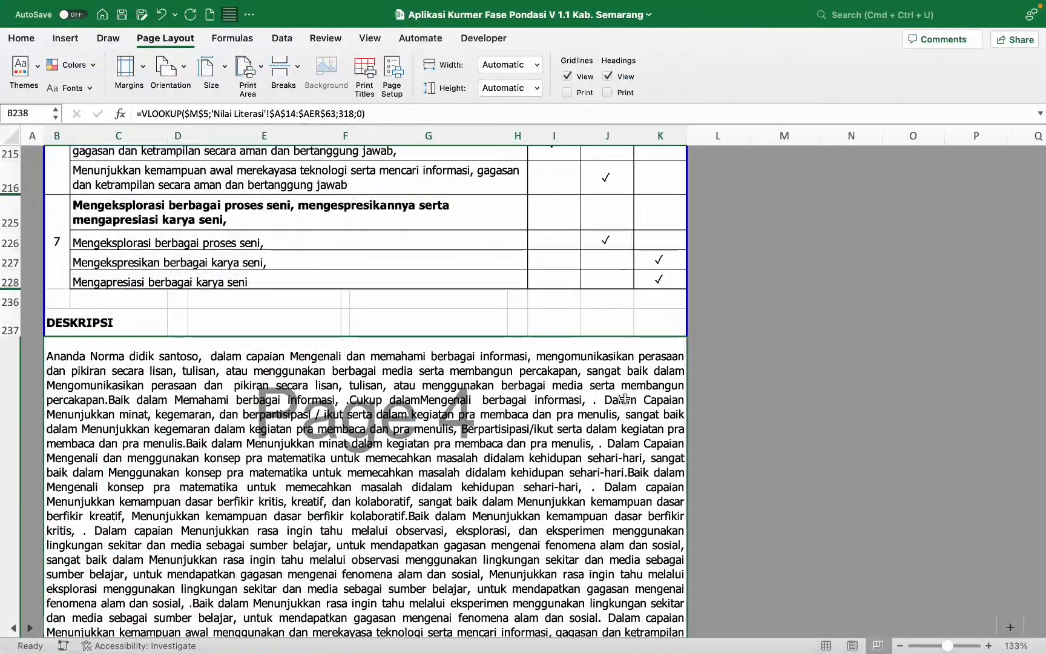
scroll(496, 261, "up", 10)
scroll(496, 260, "up", 20)
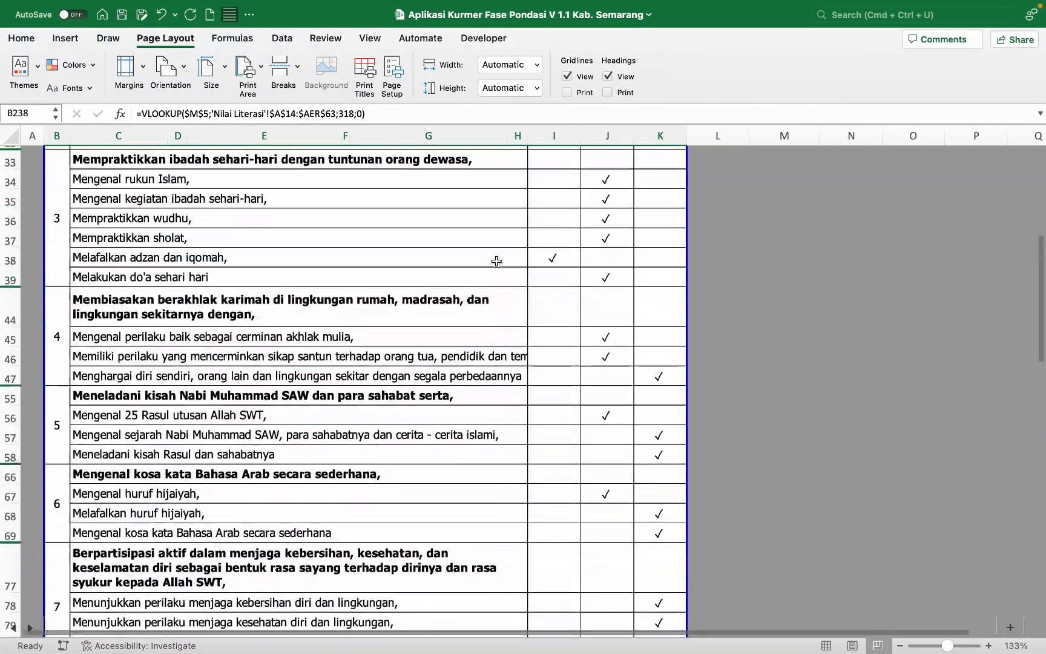
left_click(791, 338)
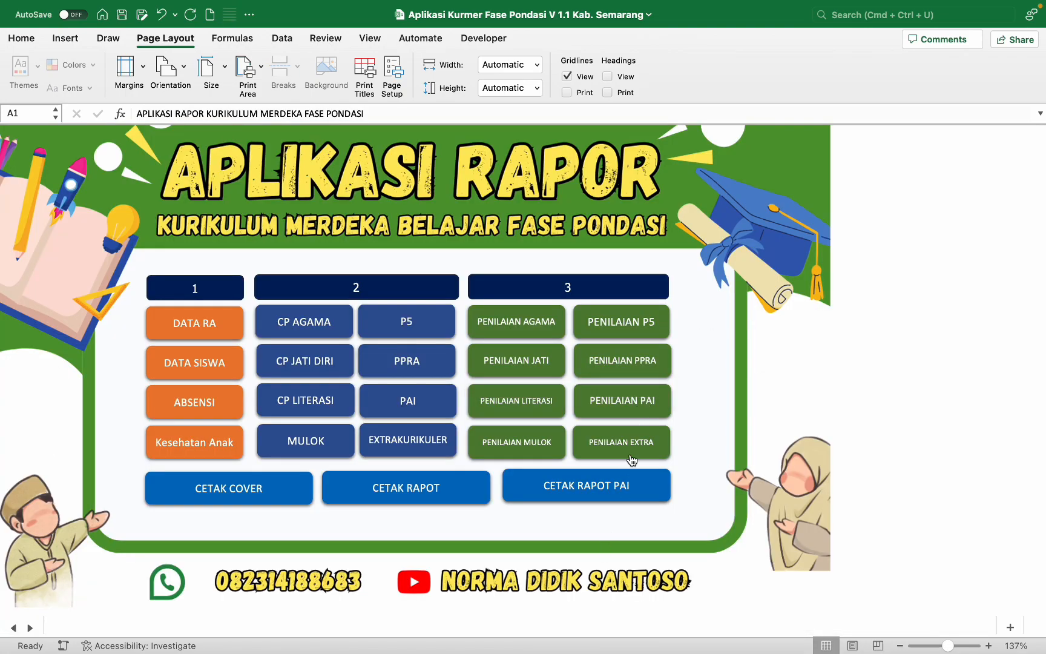
left_click(655, 414)
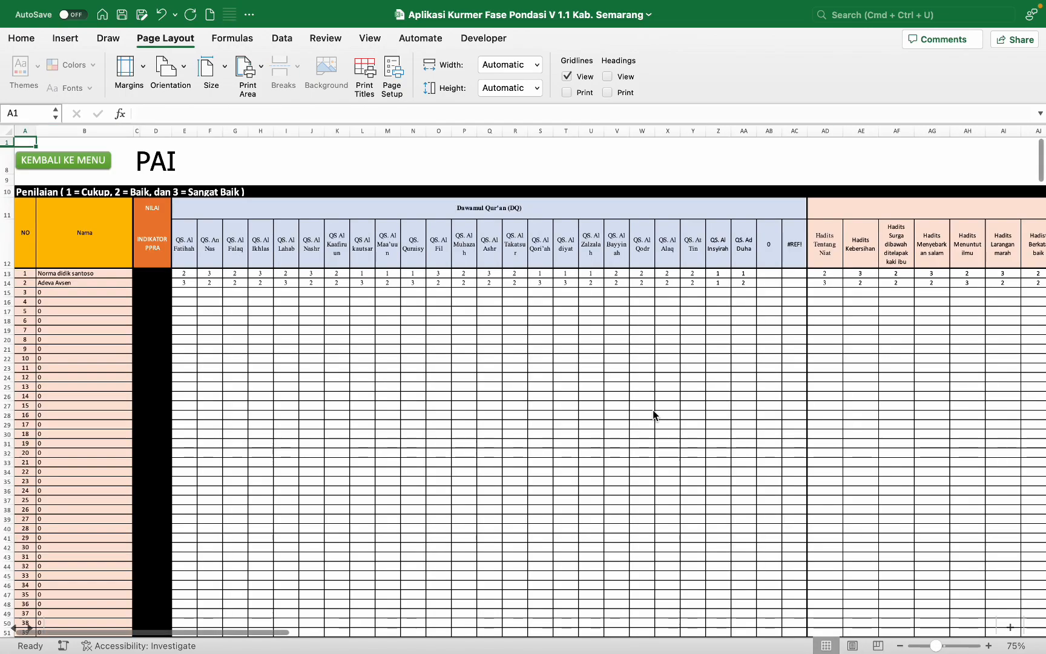
Step: Go via the main menu to the CETAK RAPOT PAI sheet and inspect the rows showing 0
left_click(85, 161)
left_click(596, 494)
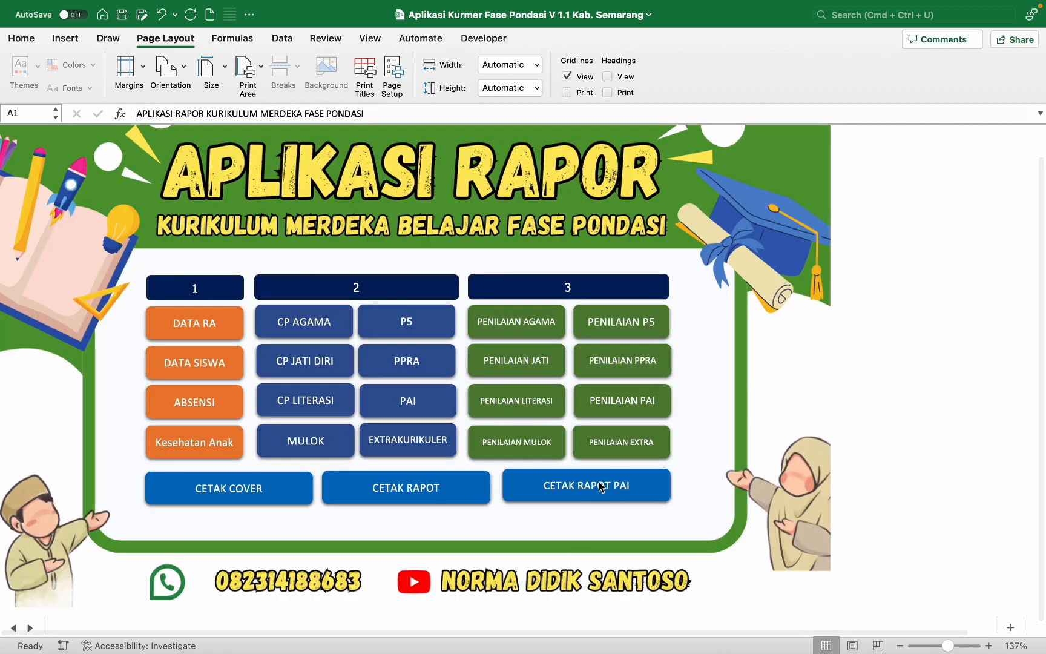
scroll(543, 334, "down", 5)
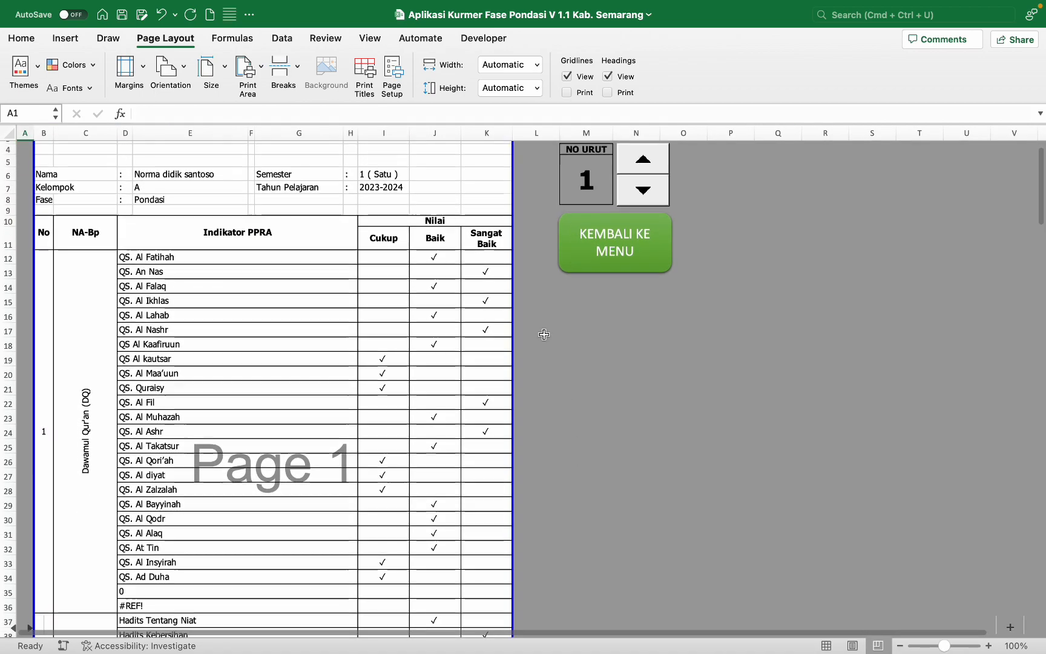
left_click(114, 434)
left_click(131, 436)
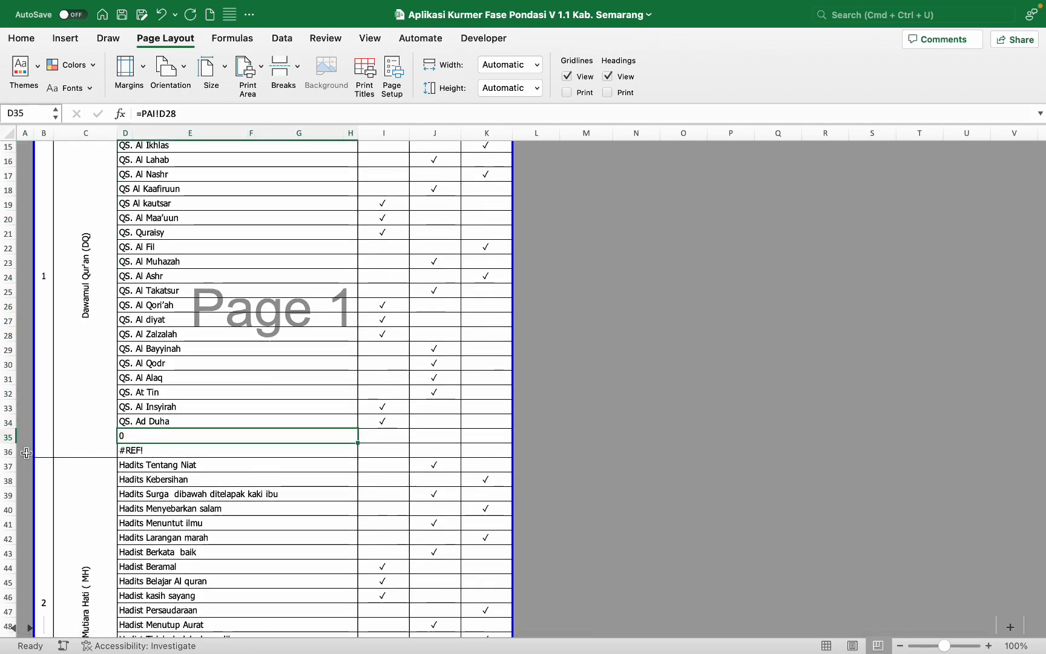
Step: Hide the empty report rows 35–36, 55–56 and 76
left_click_drag(8, 451, 5, 437)
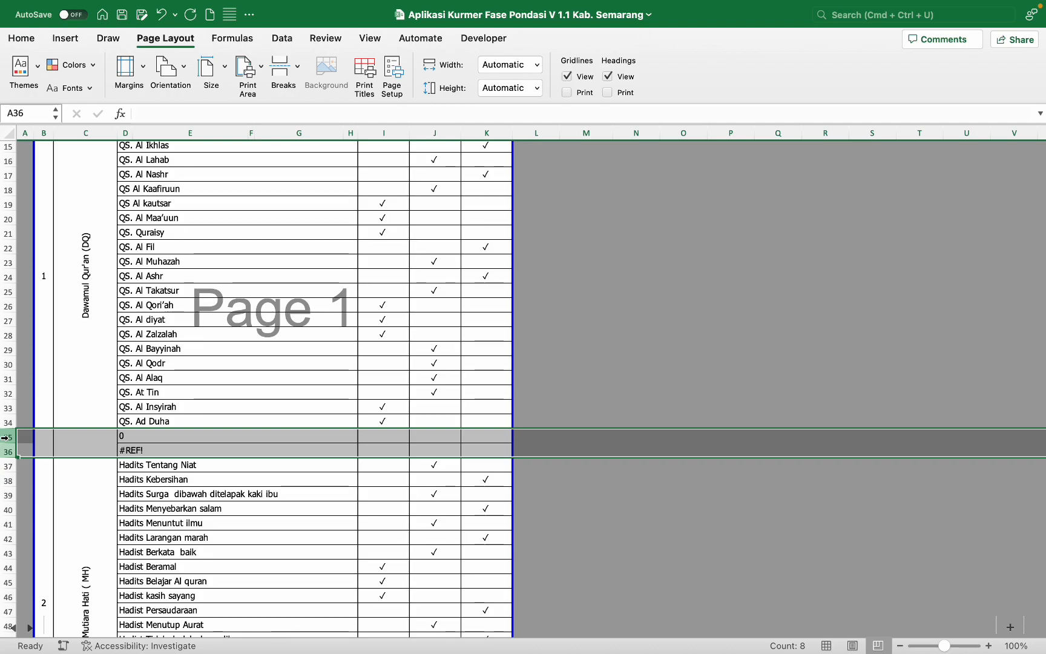
right_click(5, 437)
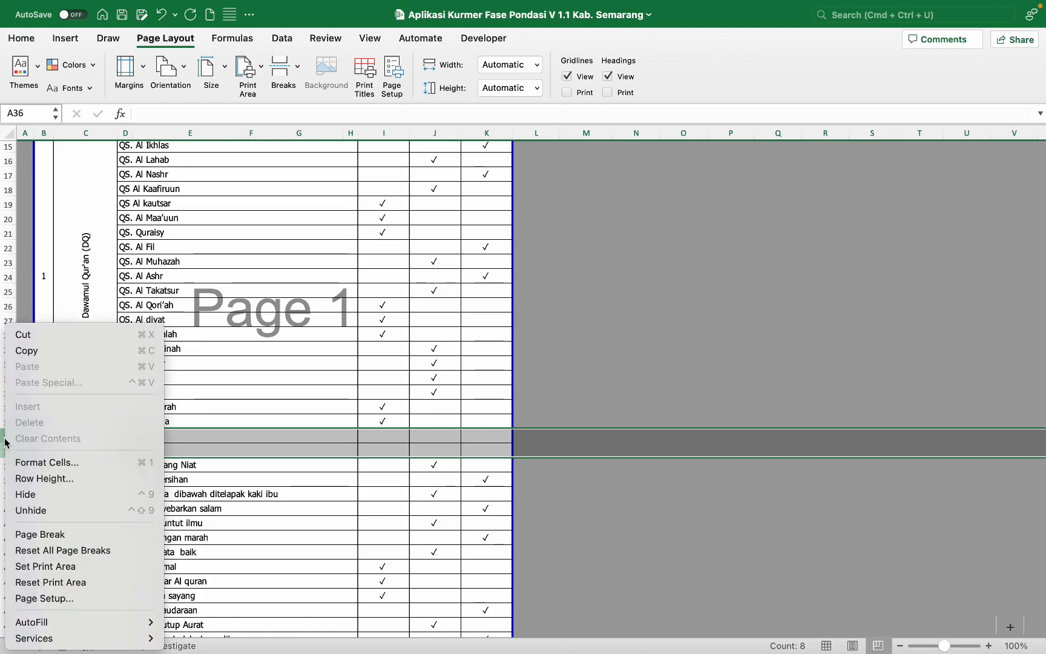
left_click(63, 493)
scroll(203, 440, "down", 6)
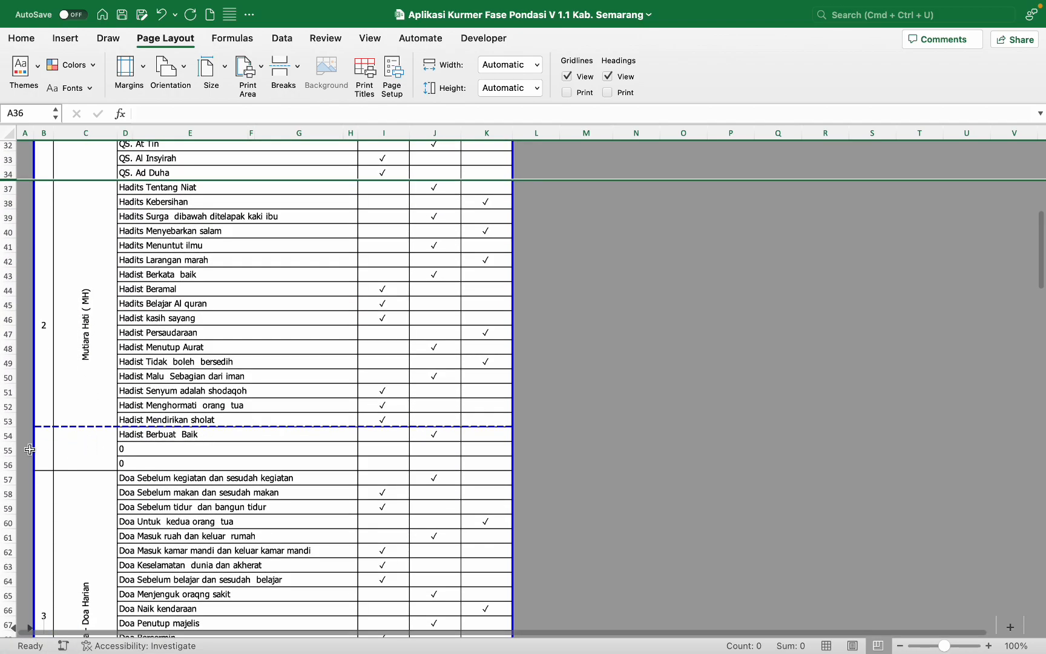
left_click_drag(8, 449, 7, 464)
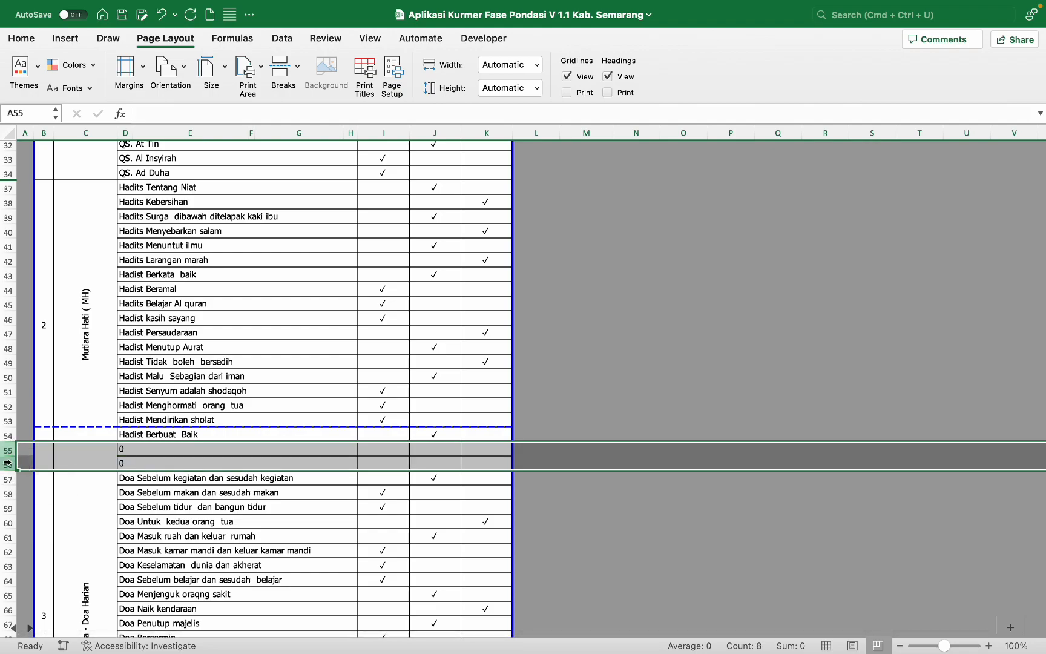
right_click(7, 463)
left_click(37, 428)
scroll(202, 415, "down", 9)
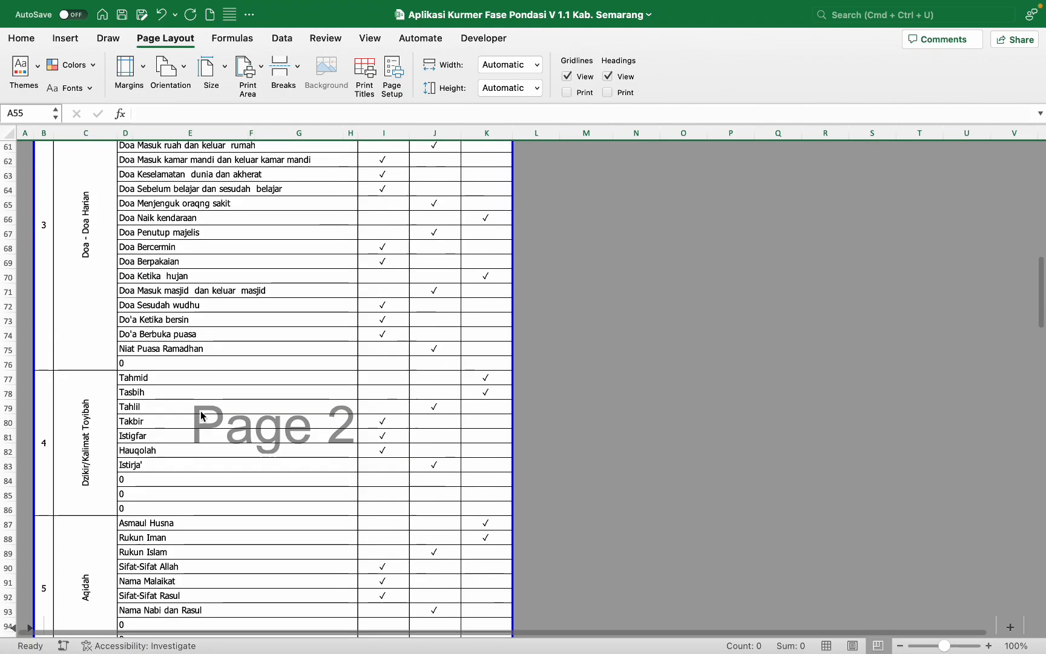
scroll(201, 416, "down", 3)
left_click(8, 320)
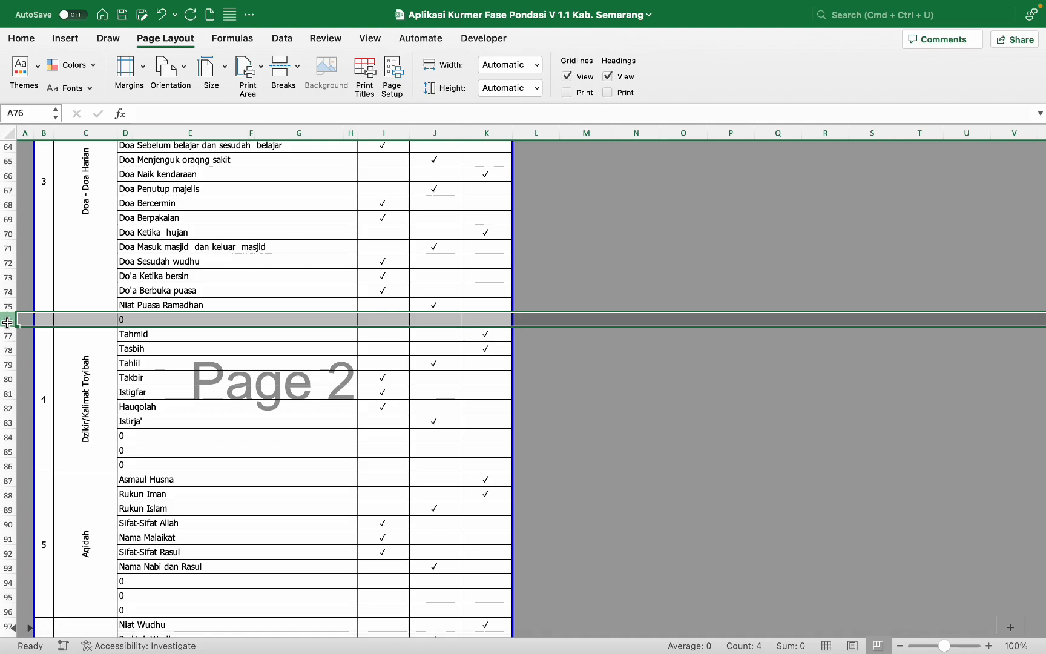
right_click(8, 324)
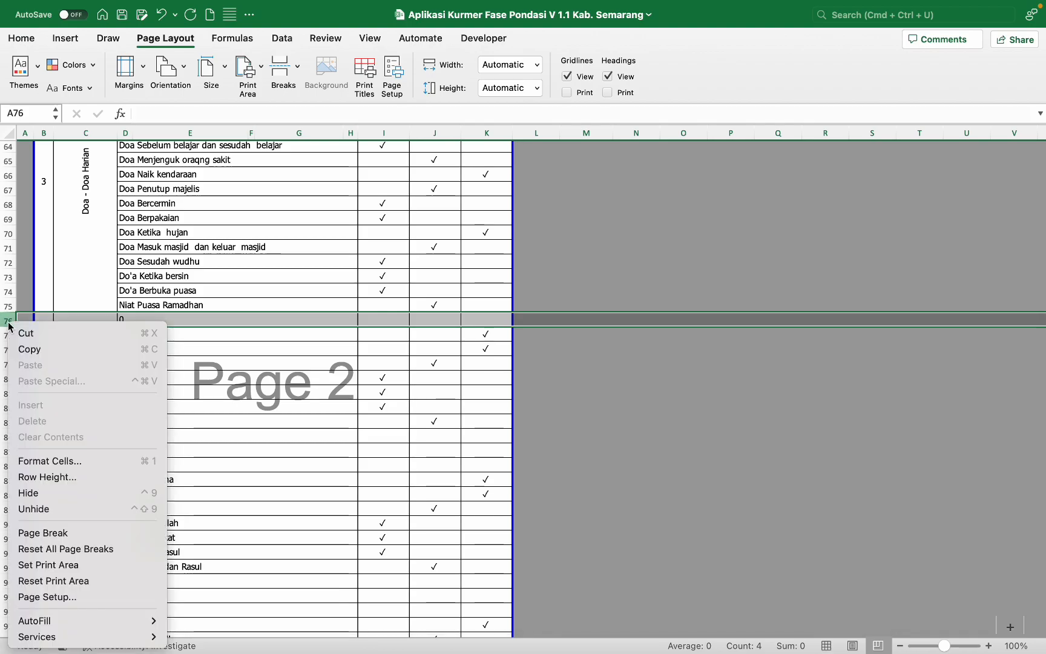
left_click(35, 492)
Step: Hide the empty rows 84–86, Bahasa Arab rows 120–126, and Tarikh rows 110–116
scroll(148, 410, "down", 4)
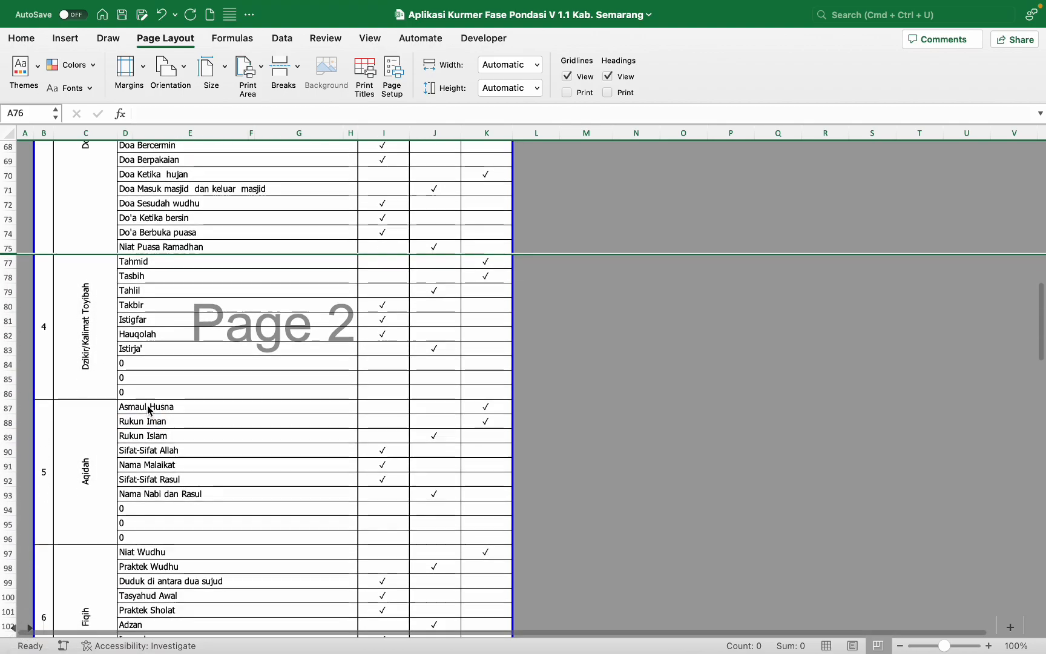
scroll(148, 410, "down", 6)
left_click_drag(9, 283, 6, 307)
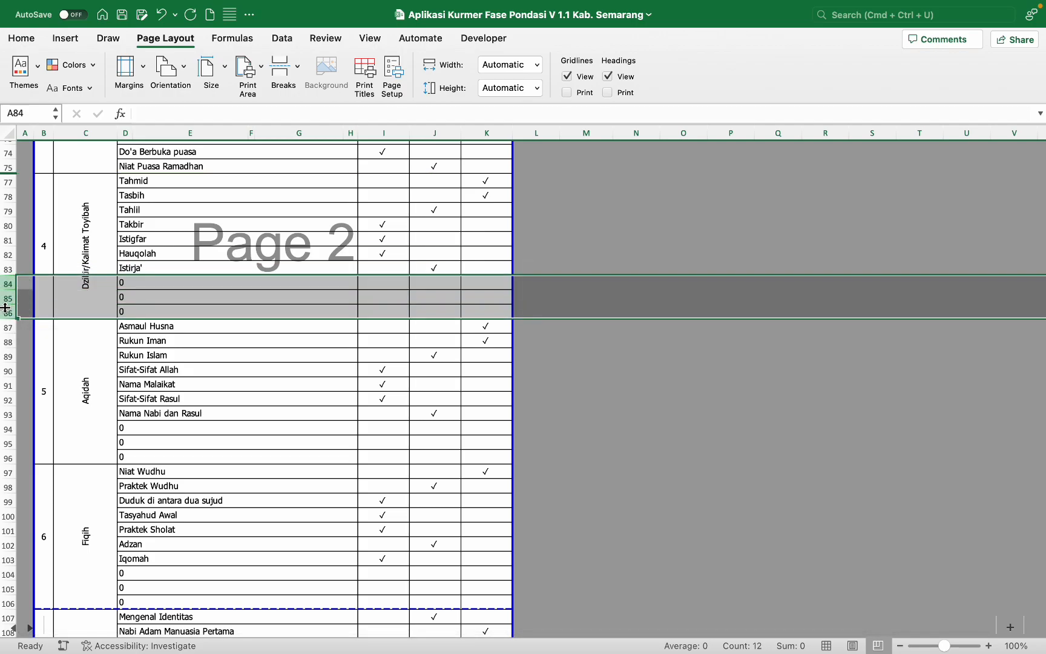
right_click(5, 307)
left_click(35, 479)
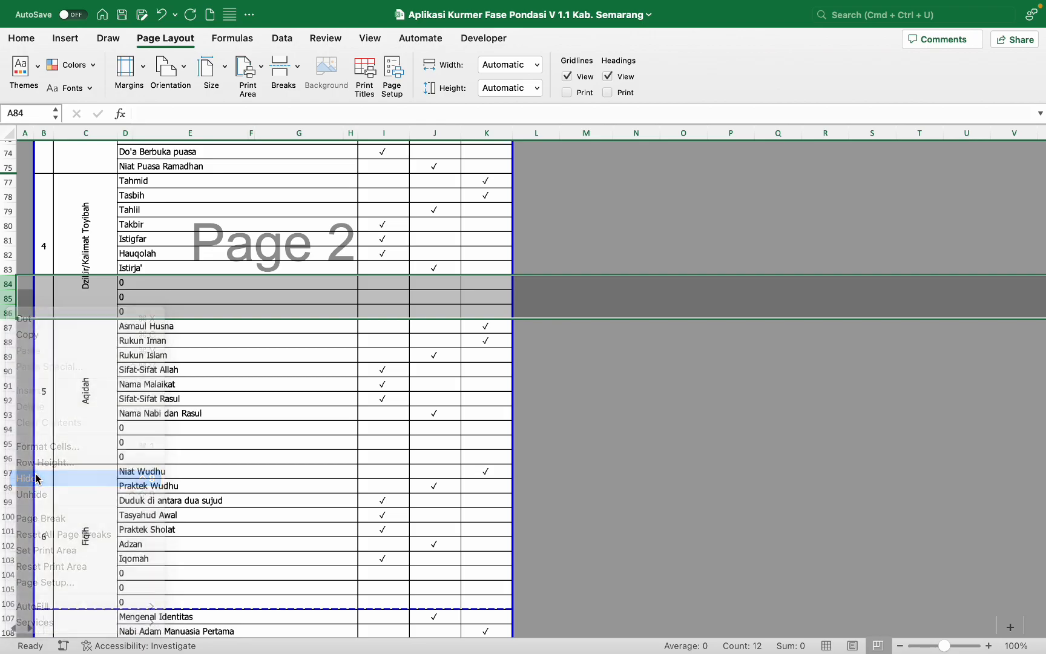
scroll(182, 387, "down", 10)
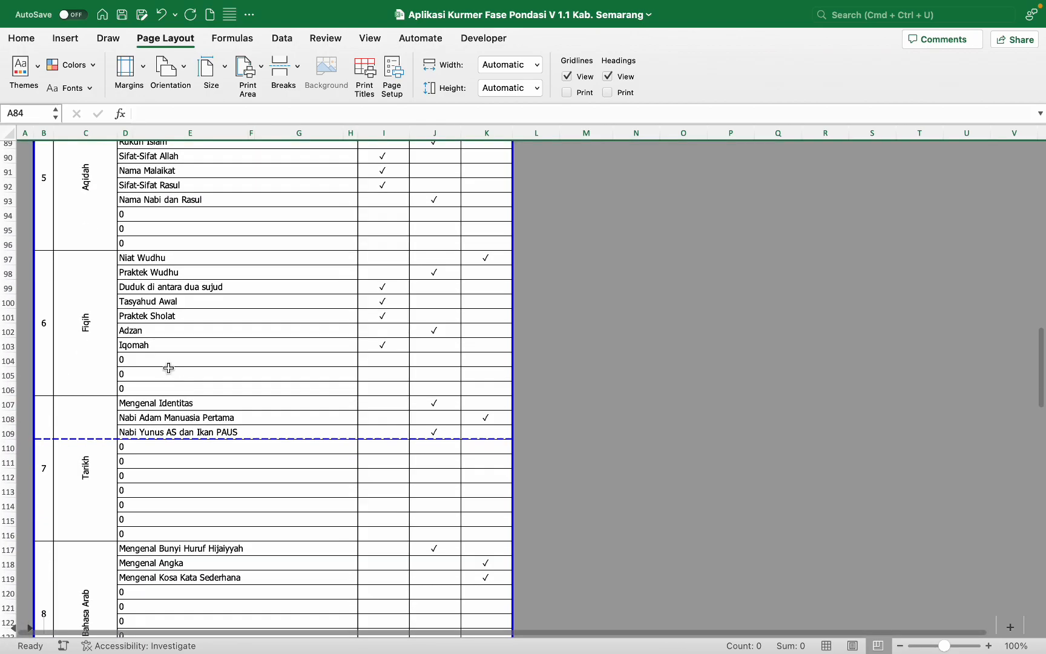
scroll(168, 368, "down", 6)
left_click_drag(9, 388, 11, 307)
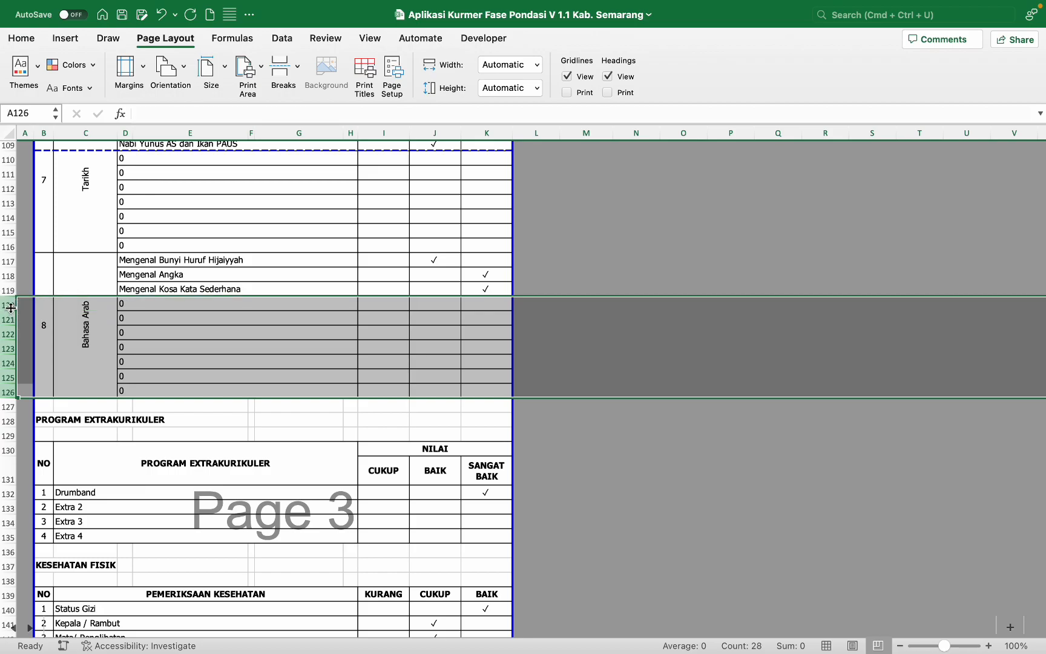
right_click(11, 307)
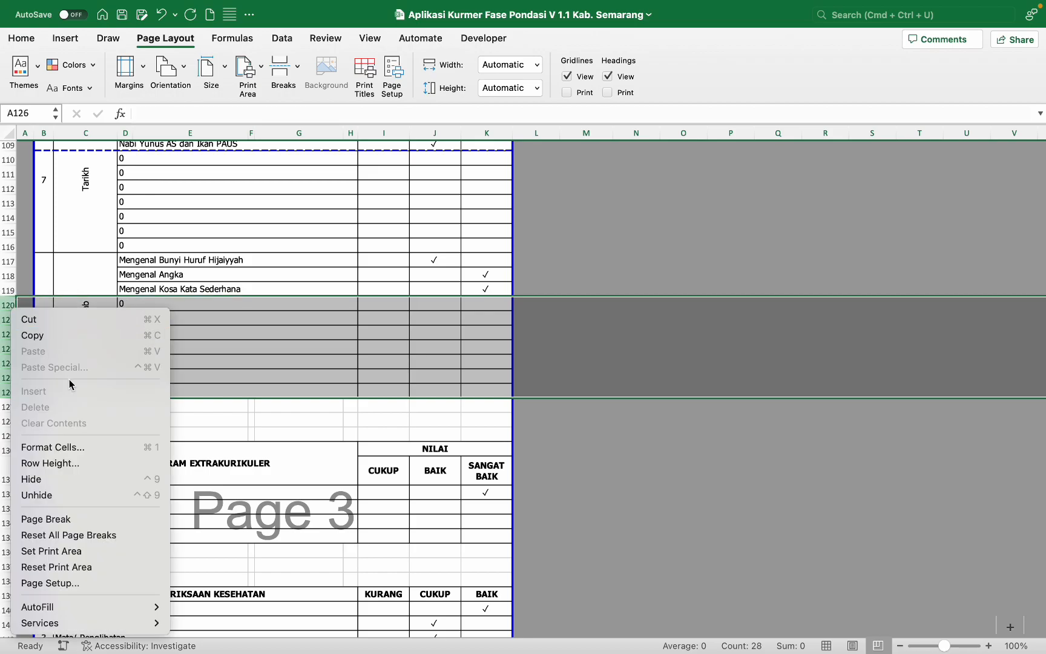
left_click(54, 478)
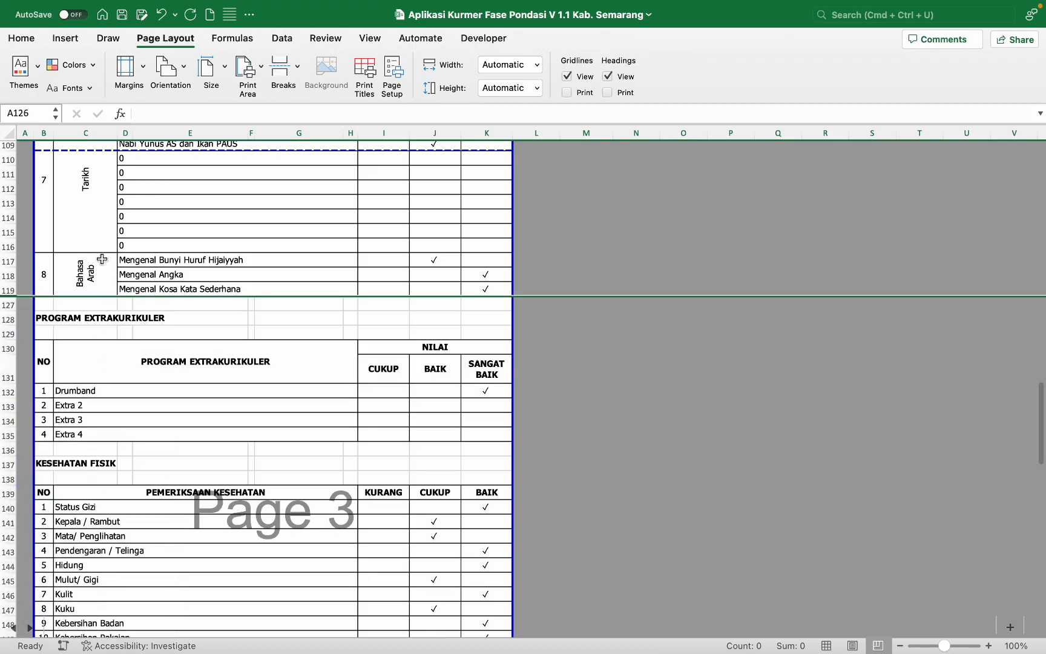
scroll(103, 263, "up", 3)
left_click_drag(10, 320, 2, 230)
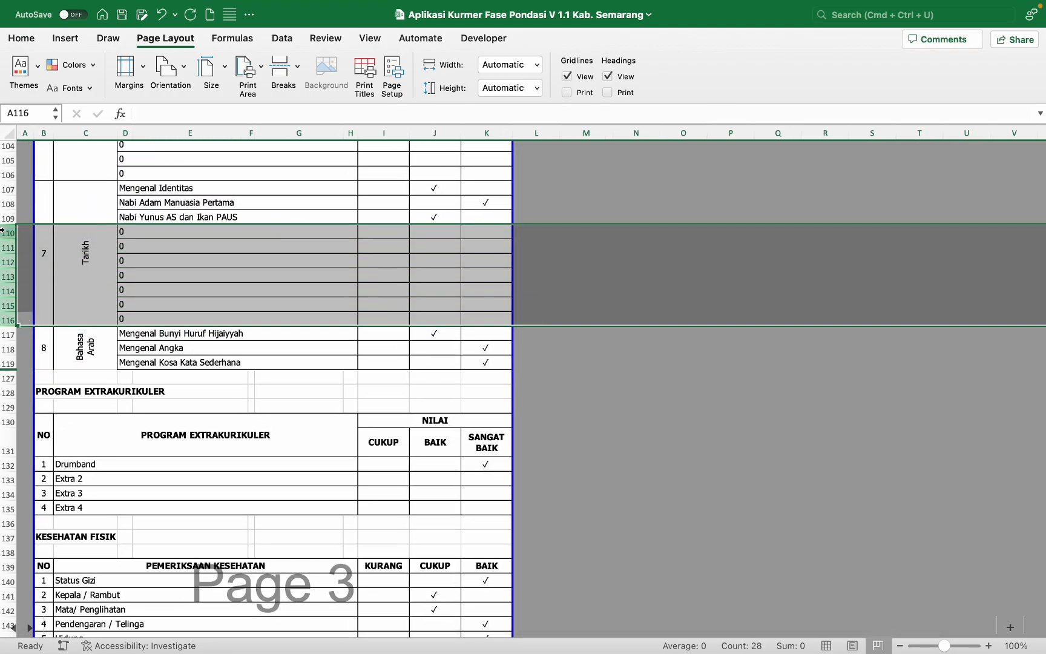
right_click(2, 230)
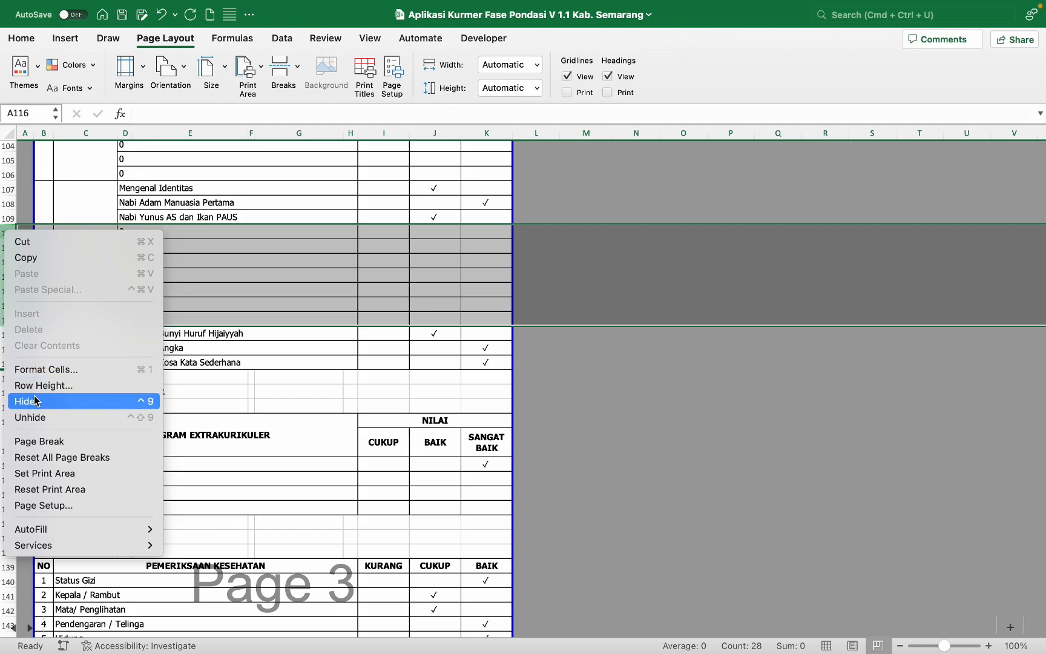
left_click(34, 399)
scroll(210, 373, "down", 5)
scroll(212, 375, "up", 2)
scroll(211, 375, "up", 1)
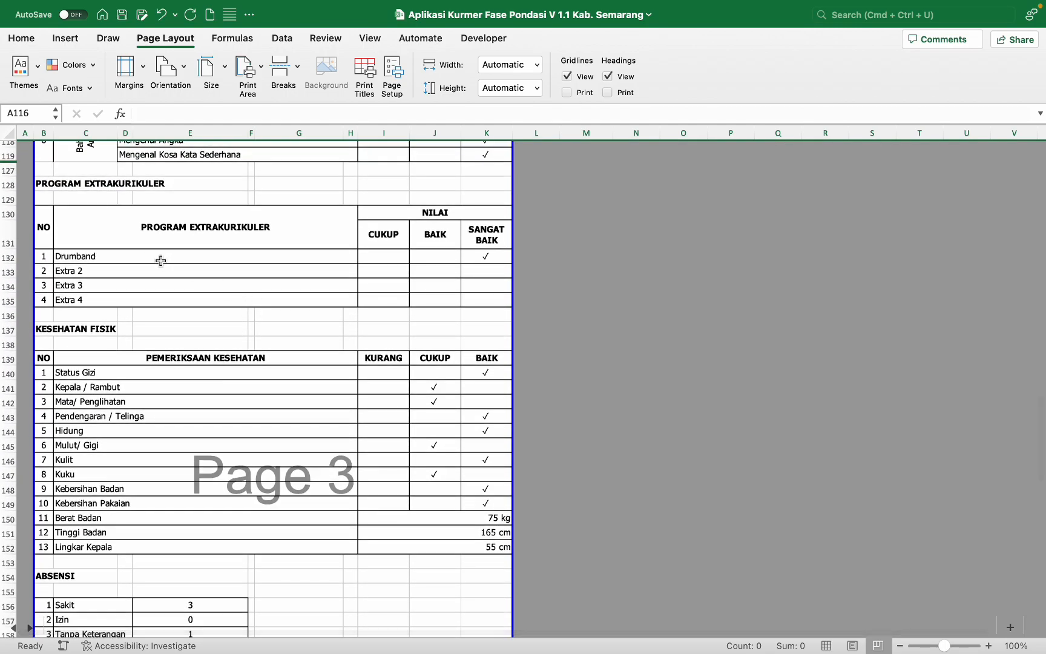
Step: Move the page break from rows 167/168 up to 162/163, just before REFLEKSI ORANG TUA
scroll(253, 389, "down", 5)
scroll(253, 390, "down", 2)
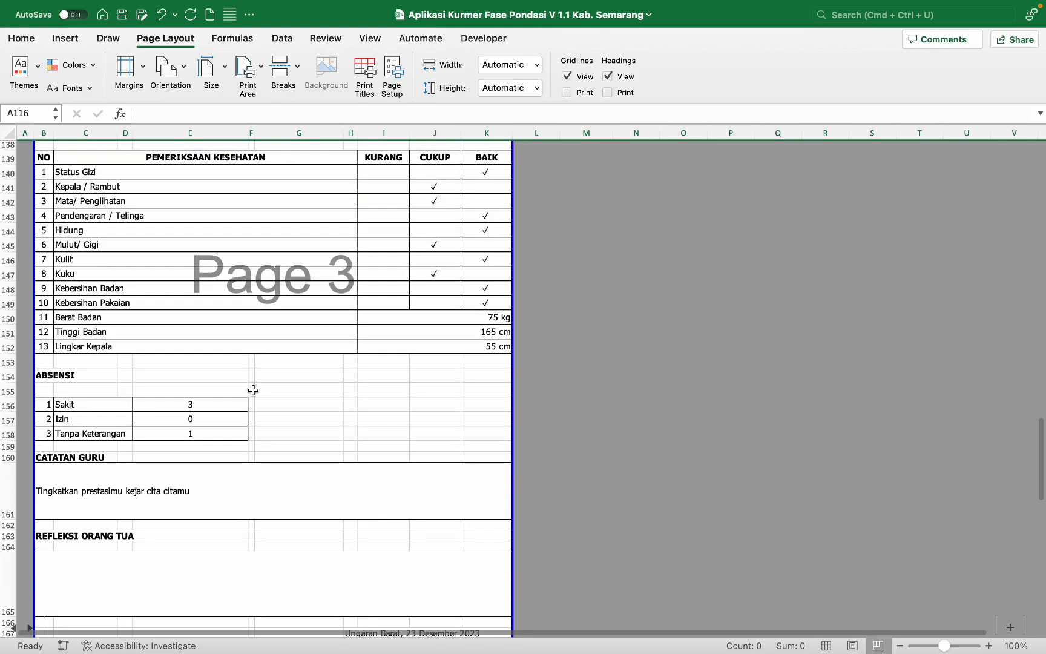
left_click(157, 479)
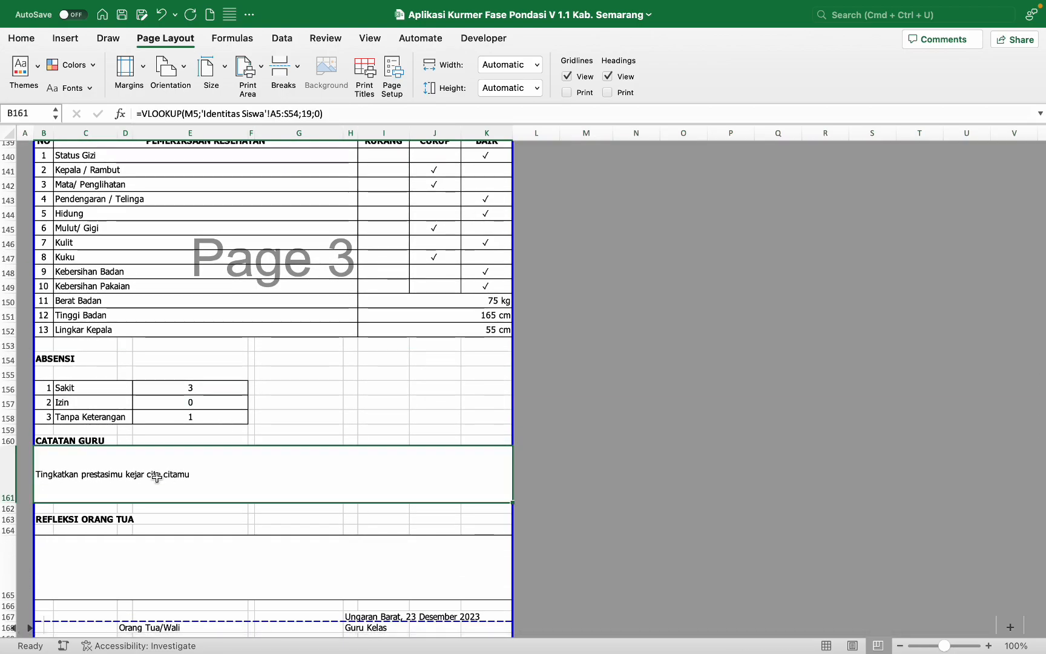
scroll(157, 478, "down", 5)
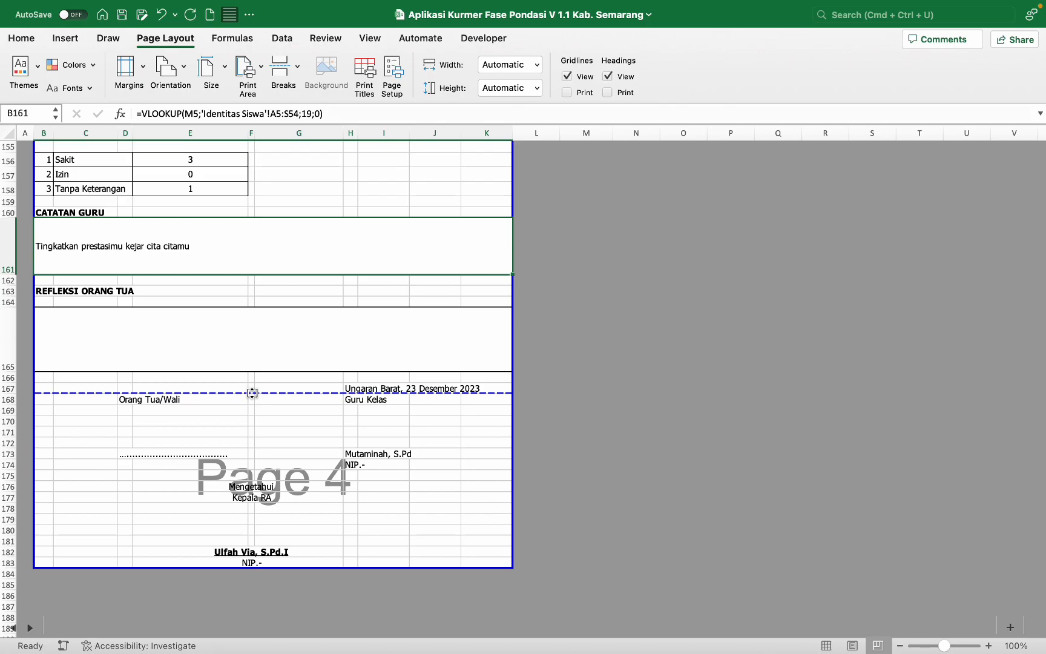
left_click_drag(252, 393, 273, 285)
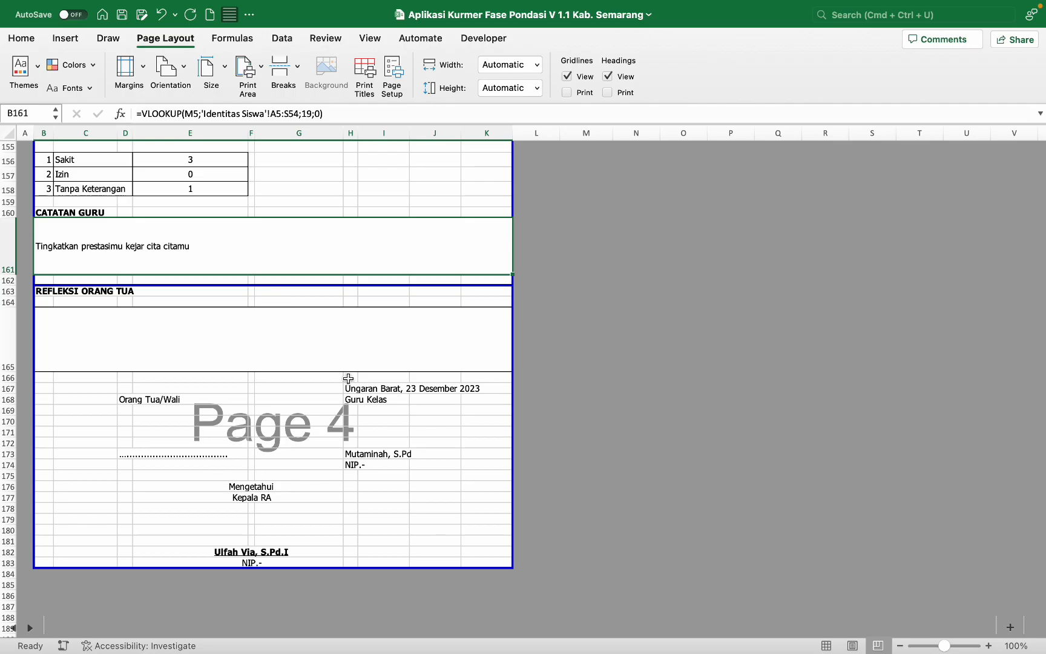
scroll(137, 306, "up", 15)
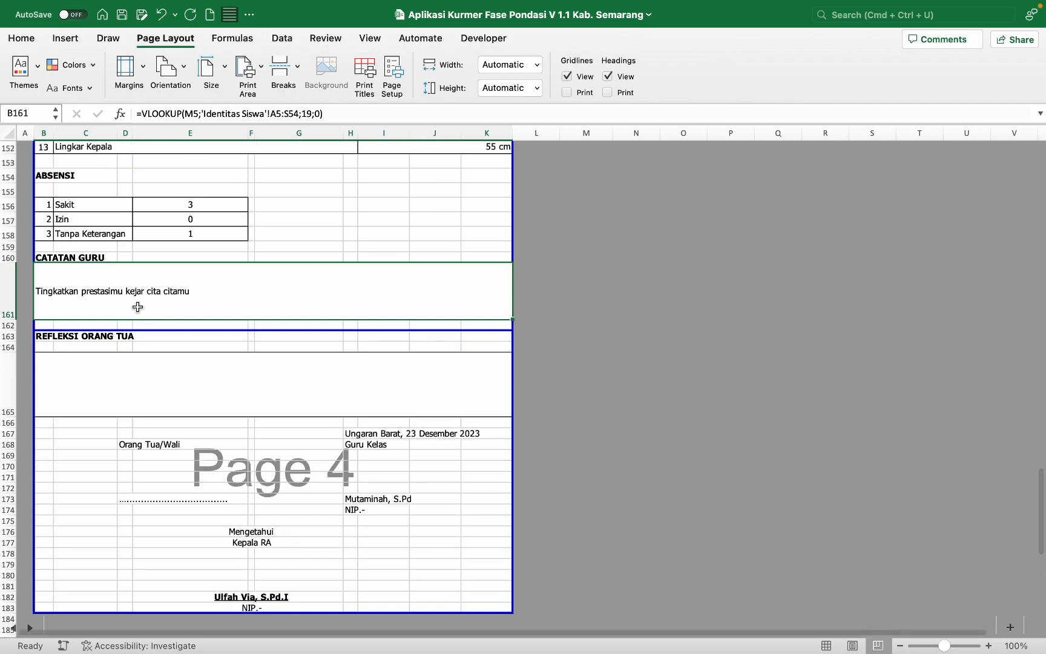
scroll(136, 306, "up", 20)
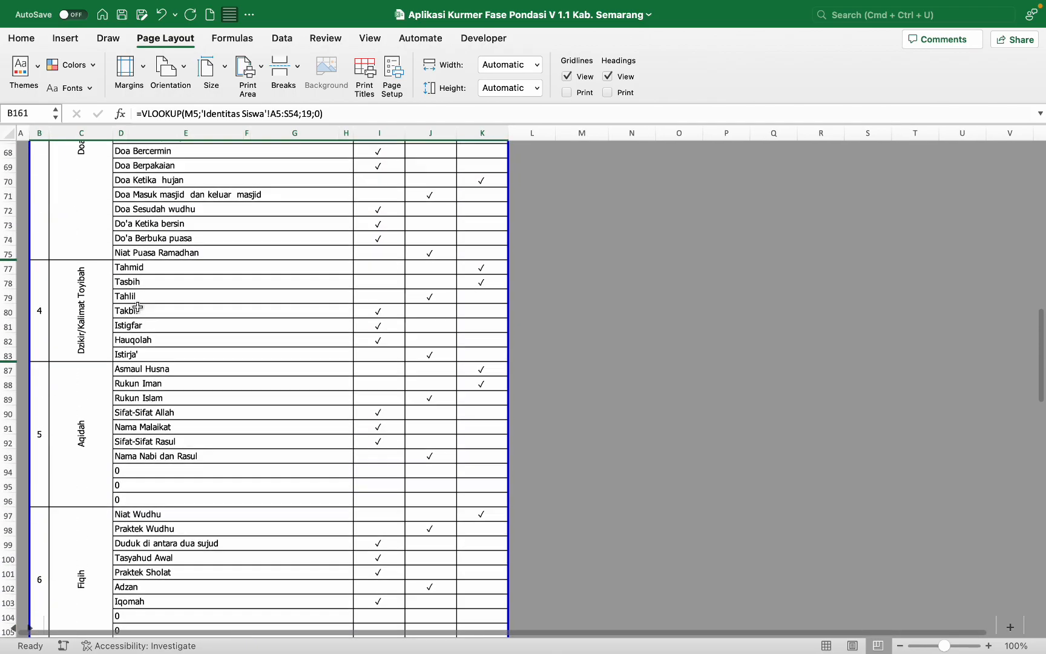
scroll(137, 307, "up", 5)
scroll(138, 306, "down", 1)
Step: Print the four-page PAI report to a PDF named 'CONTOH RAPOR PAI' in Downloads
key("super+p")
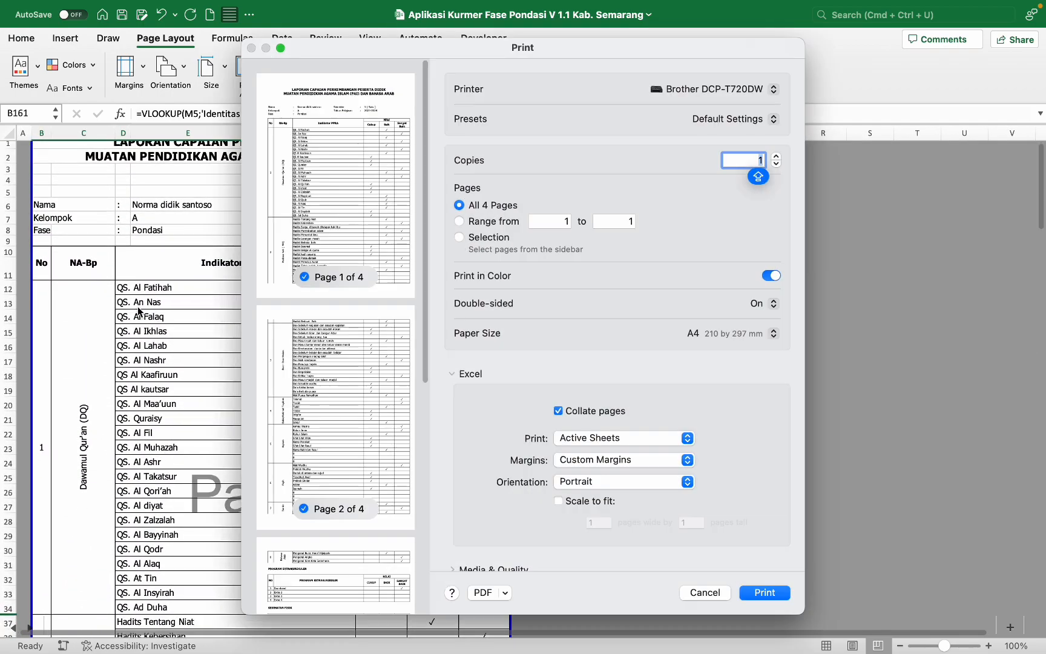
scroll(338, 217, "down", 5)
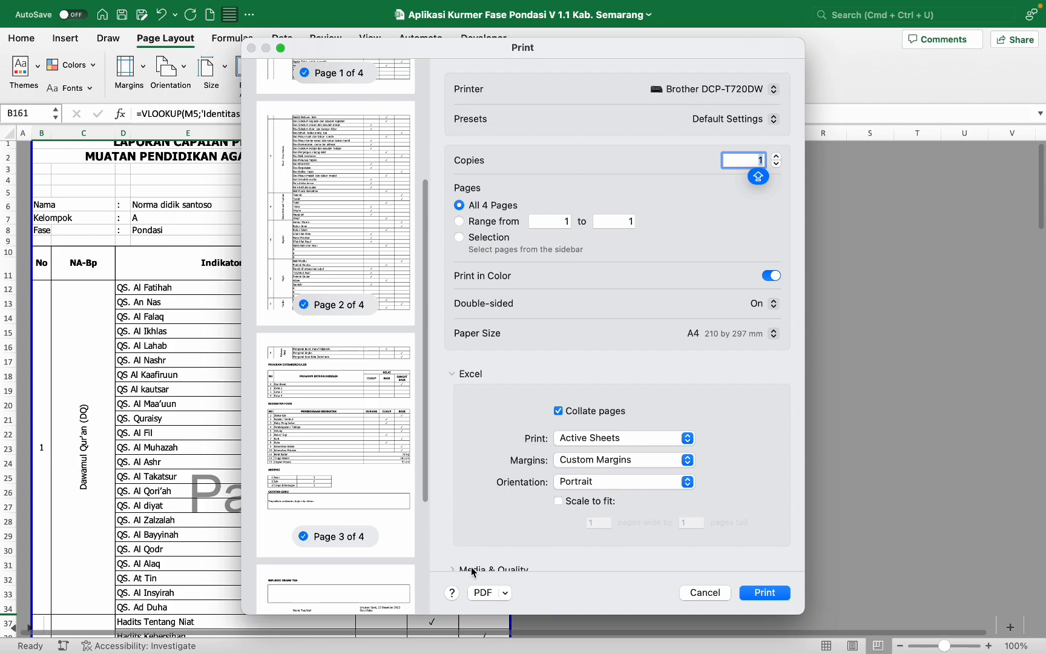
left_click(483, 592)
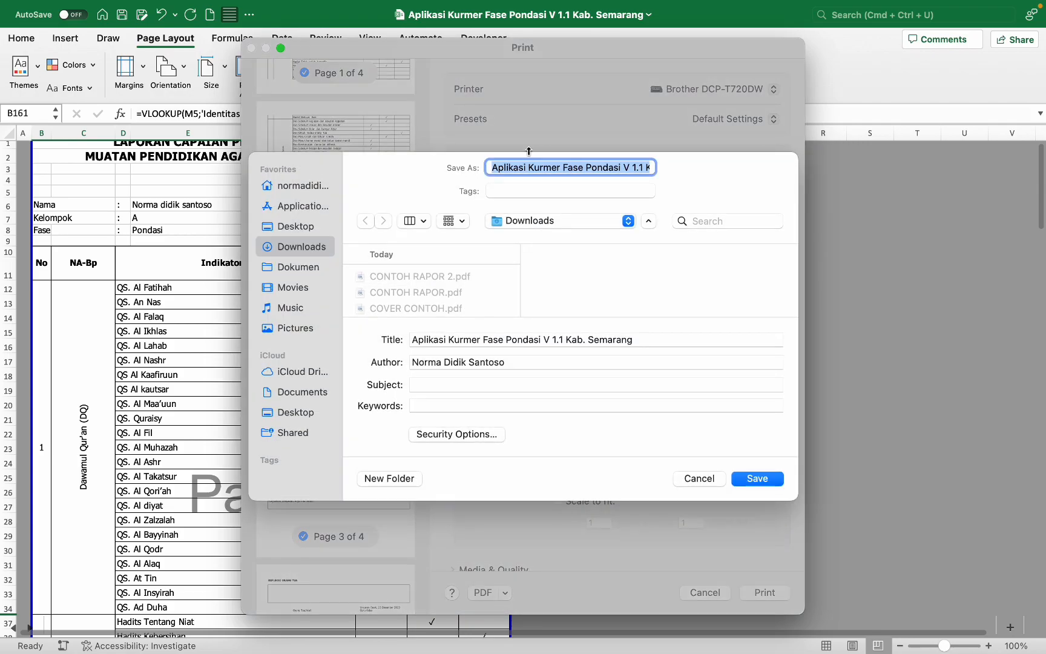
type("CONTOH RAPOR PAI")
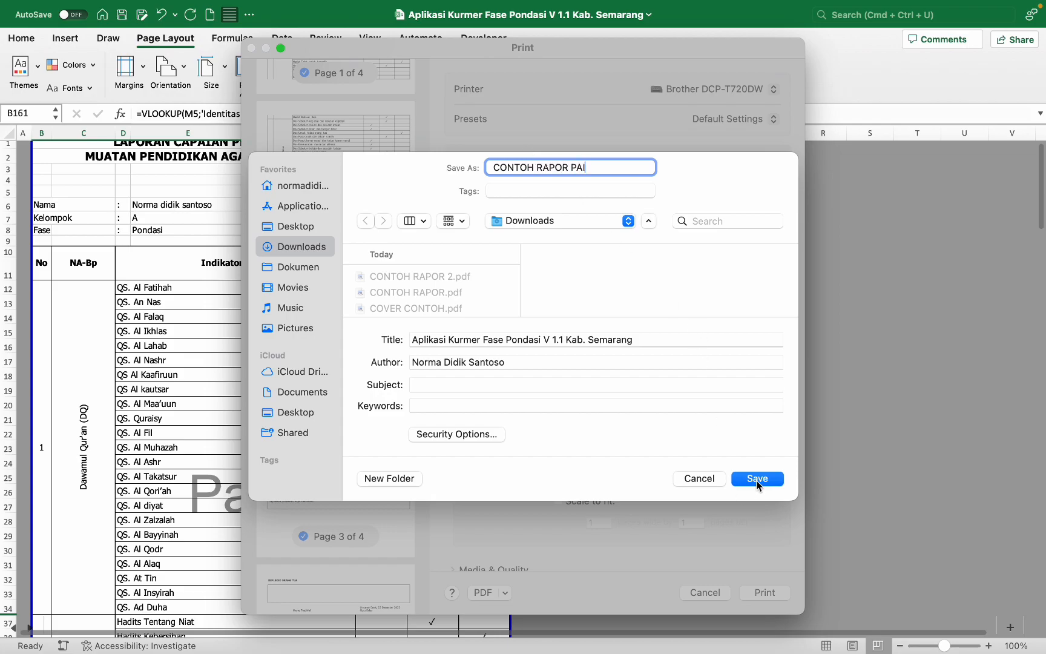
left_click(755, 478)
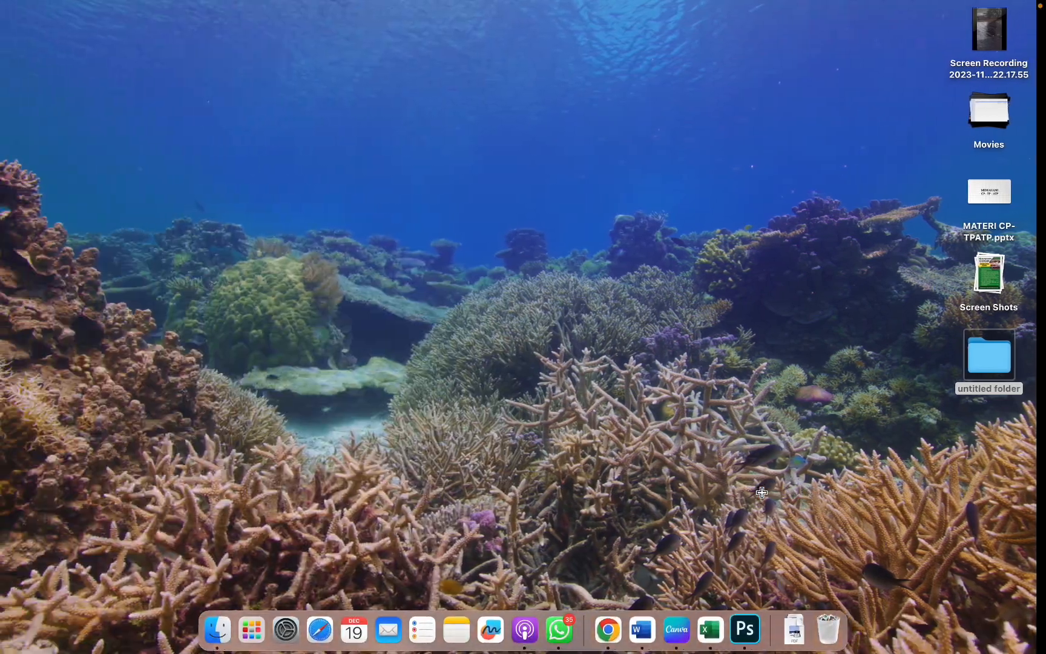
Step: Open CONTOH RAPOR PAI.pdf from Downloads in Preview and review its four pages through the signature page
left_click(217, 629)
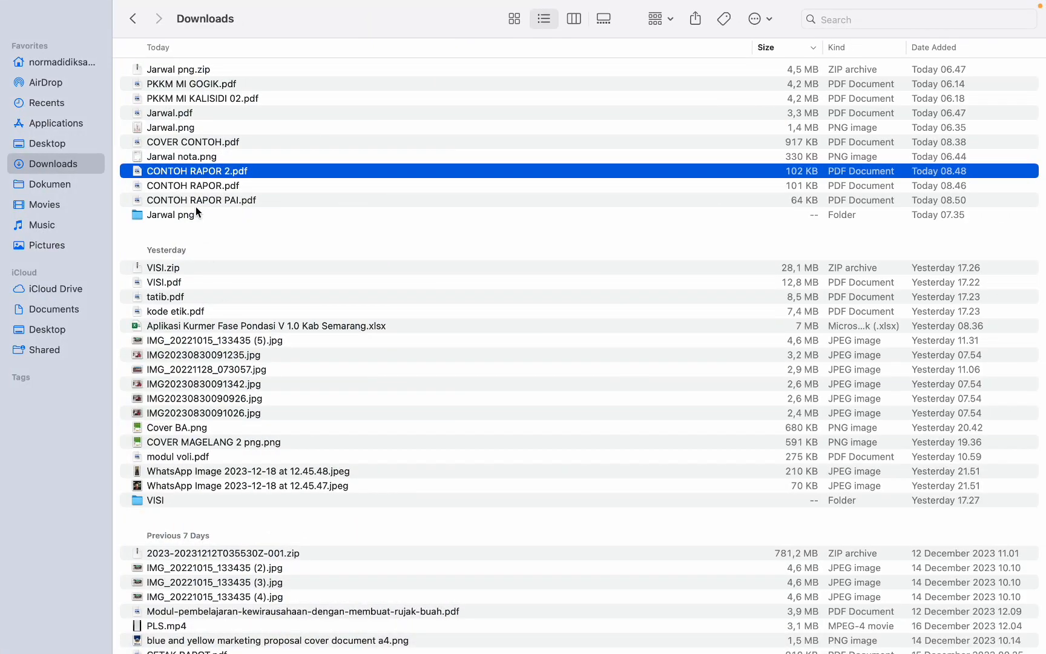
double_click(254, 199)
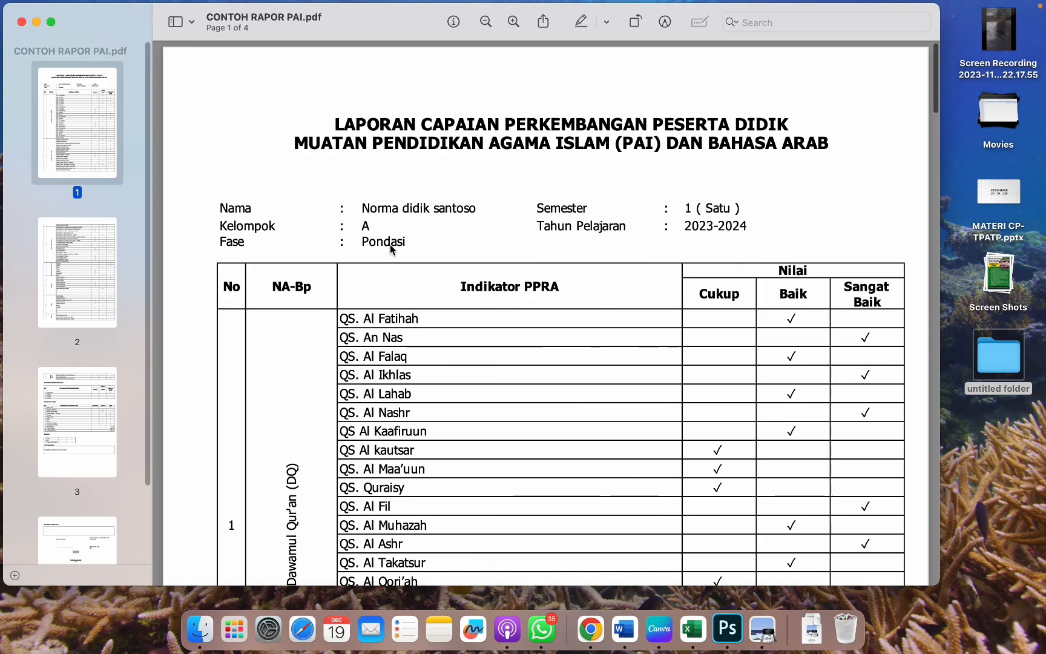
scroll(491, 257, "down", 5)
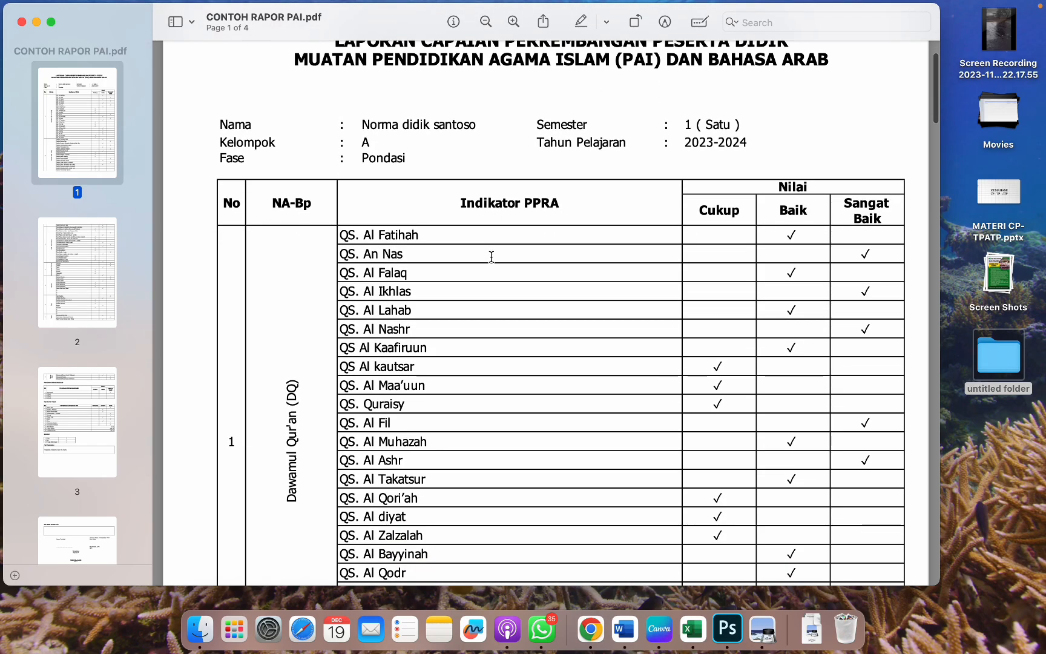
scroll(492, 257, "down", 15)
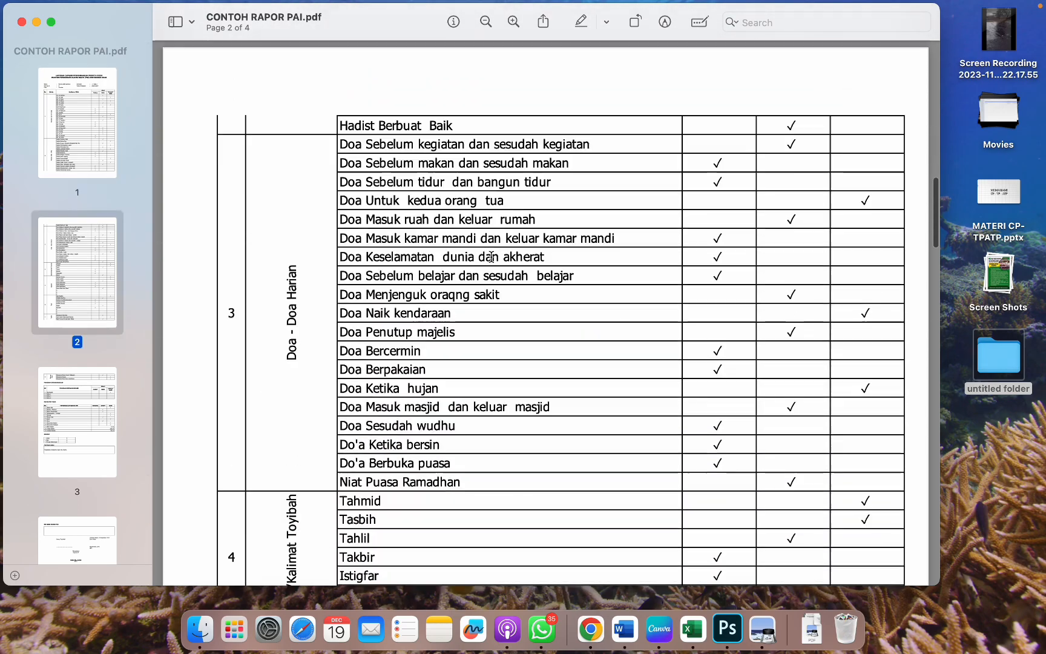
scroll(491, 257, "down", 10)
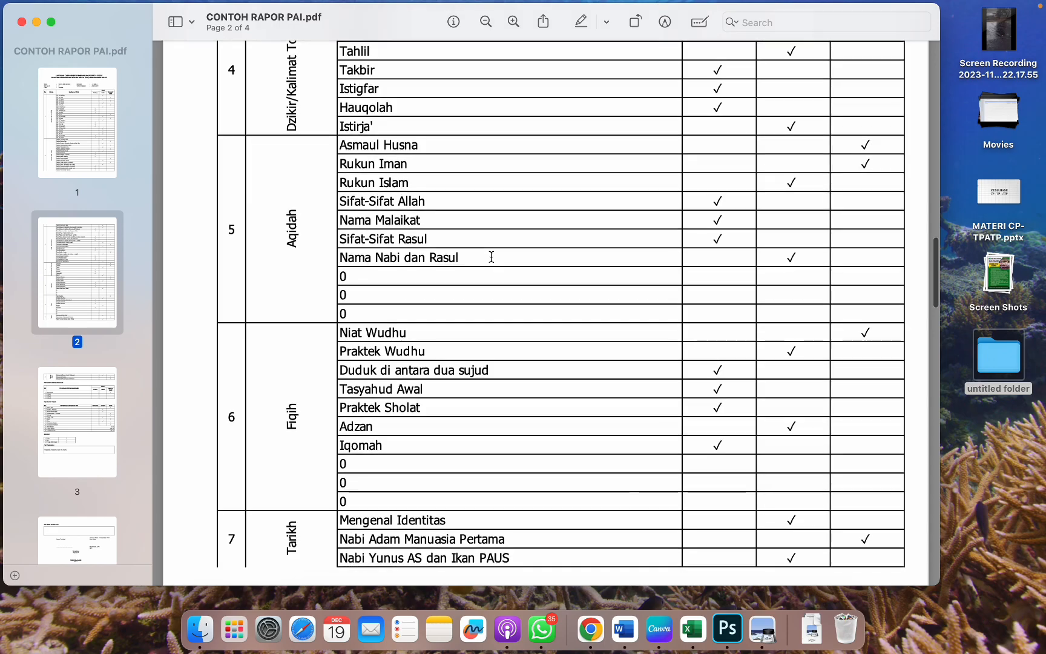
scroll(491, 257, "down", 20)
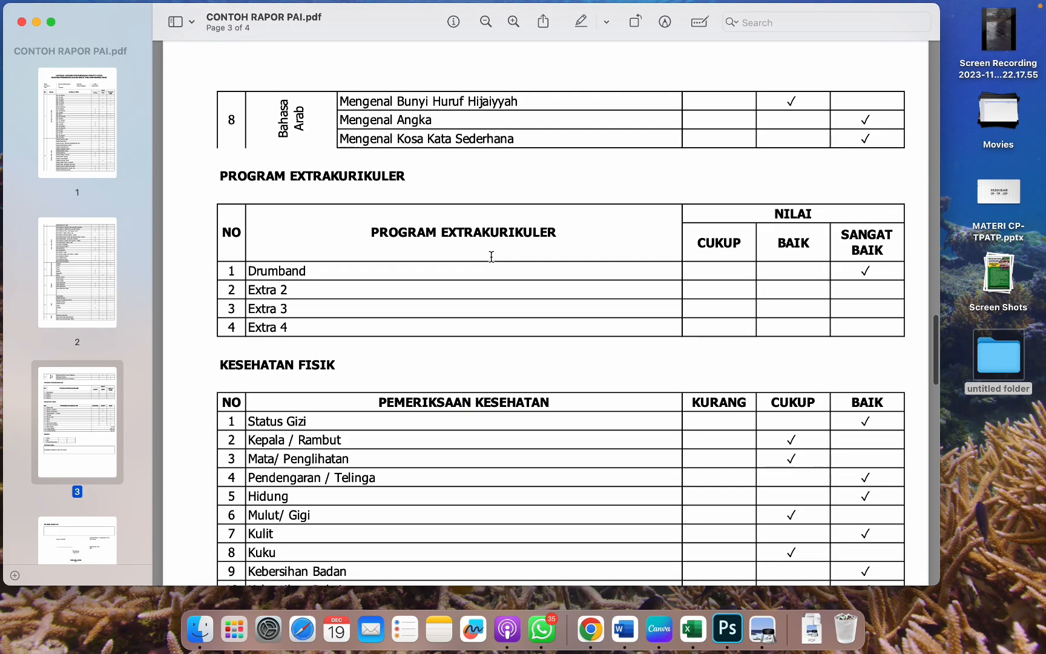
scroll(491, 256, "down", 12)
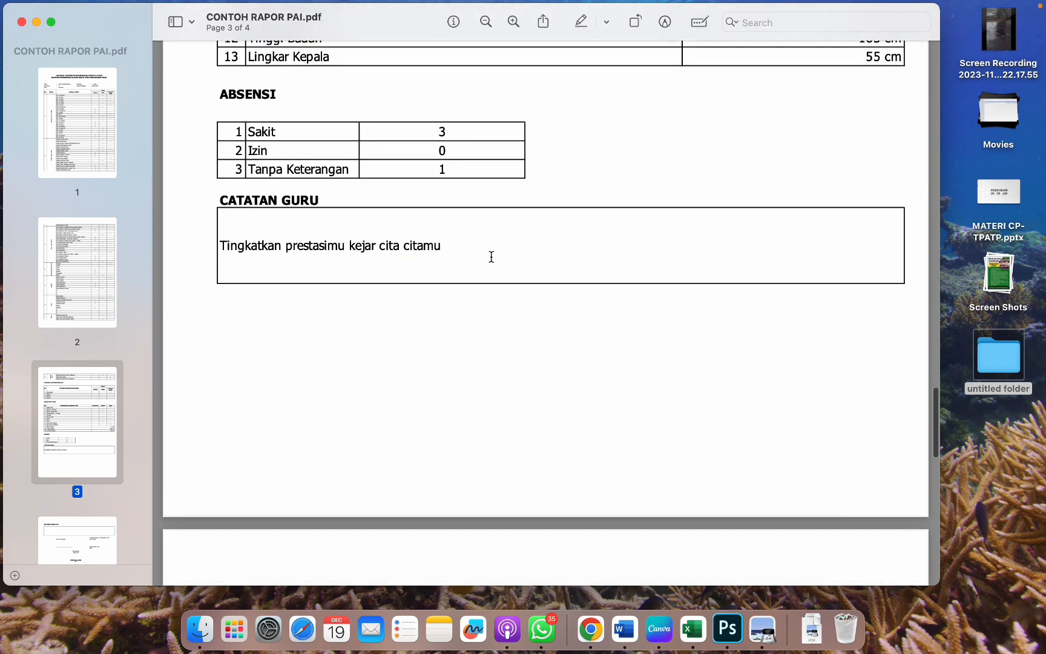
scroll(492, 257, "down", 6)
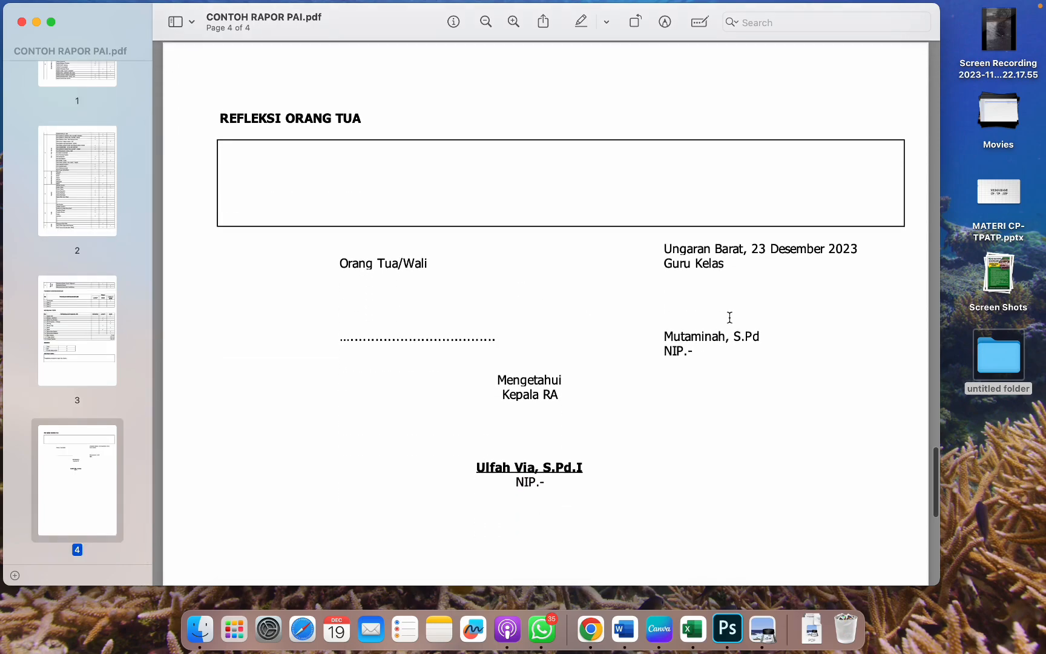
scroll(729, 318, "up", 8)
scroll(730, 326, "up", 4)
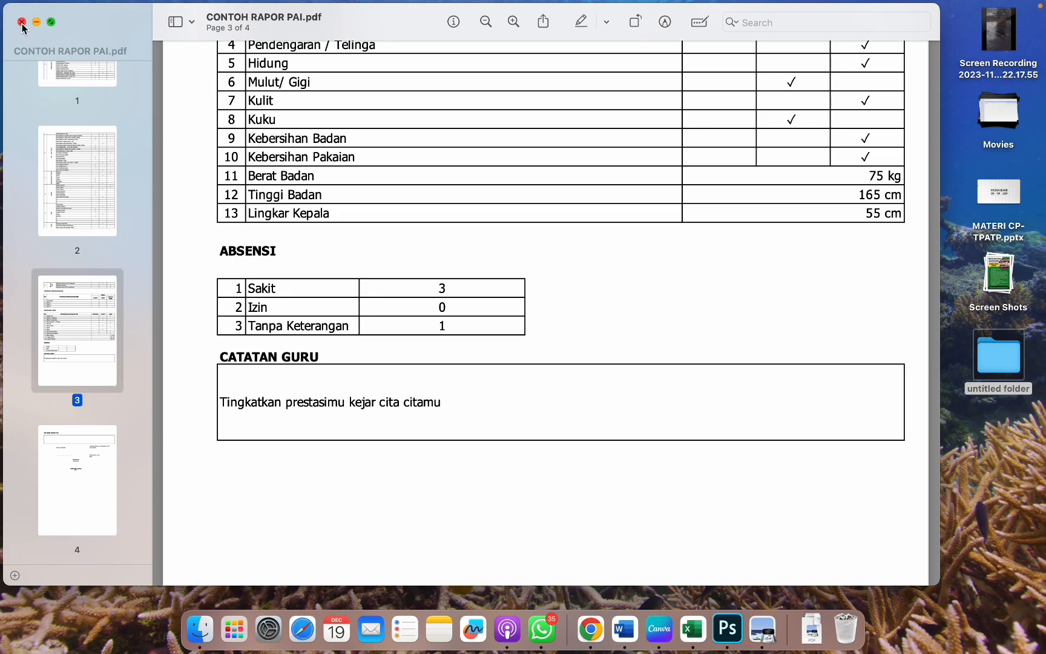
Step: Close Preview and use the KEMBALI KE MENU button in Excel to return to the APLIKASI RAPOR menu sheet
left_click(22, 23)
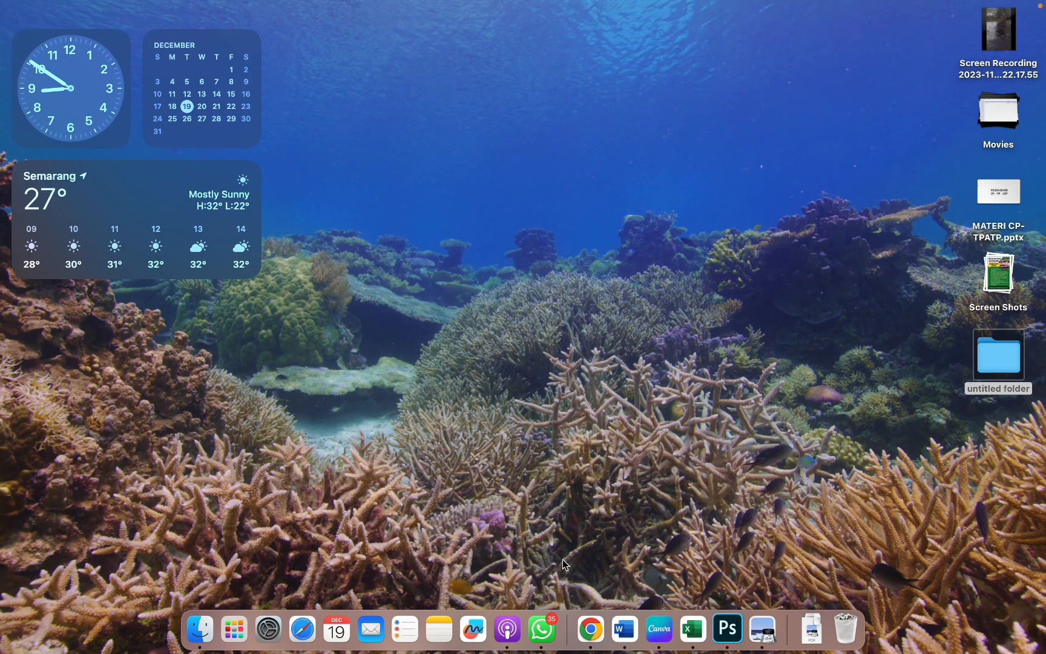
left_click(692, 630)
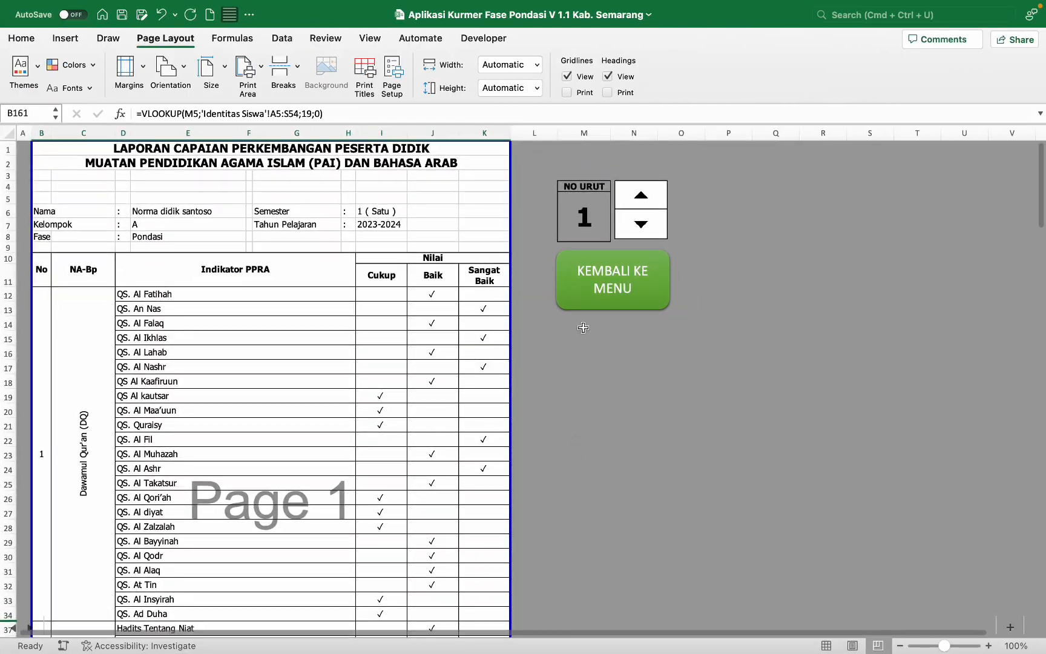
left_click(608, 301)
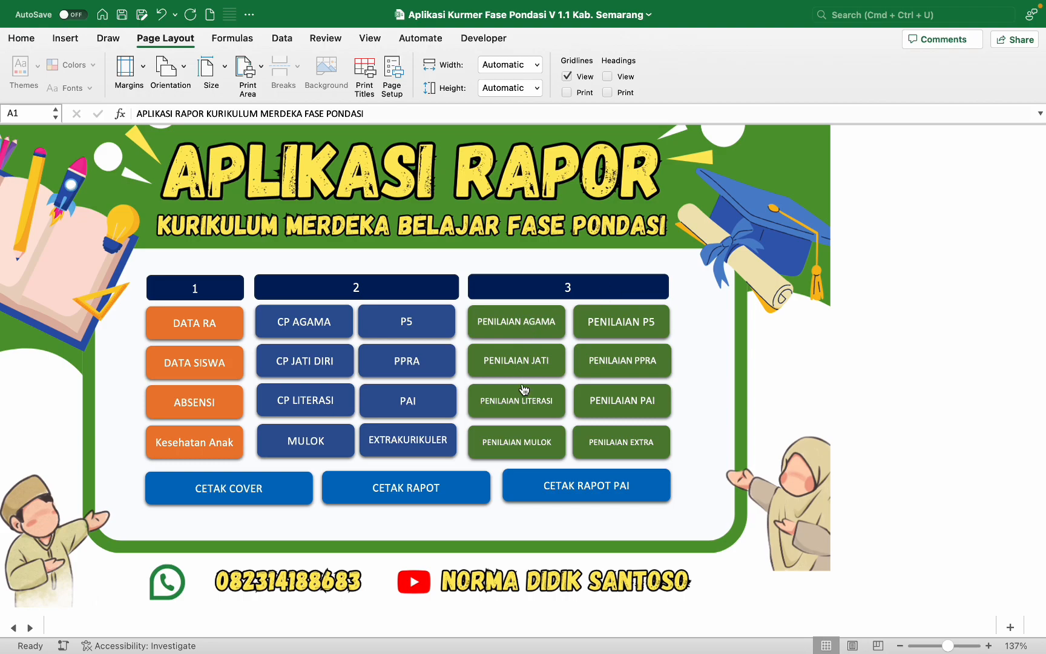
scroll(524, 388, "up", 5)
scroll(525, 385, "down", 3)
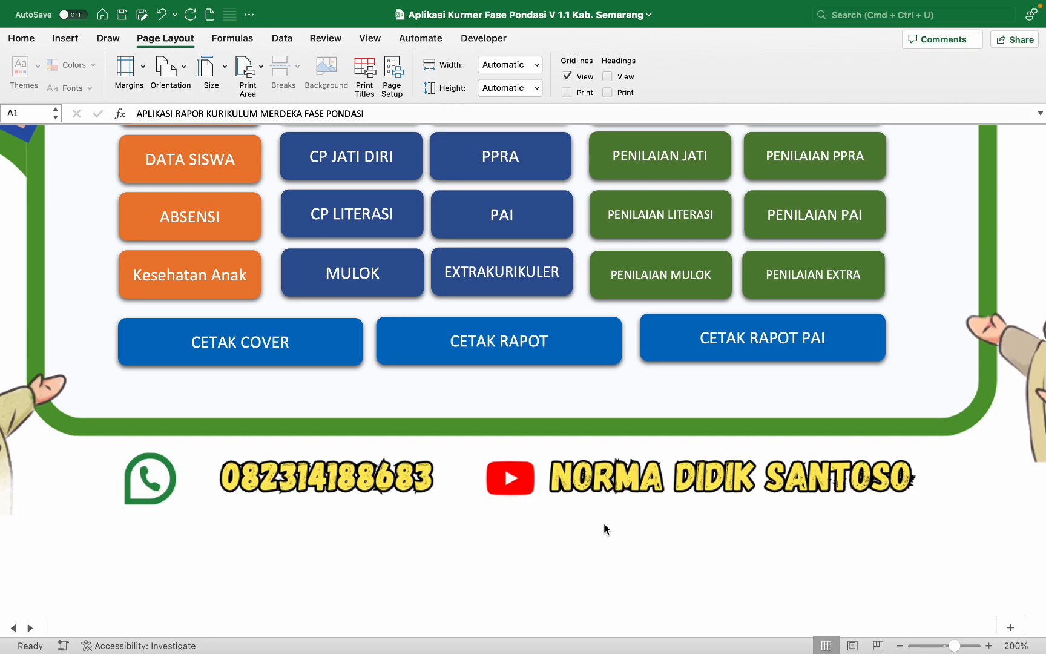
scroll(610, 547, "up", 5)
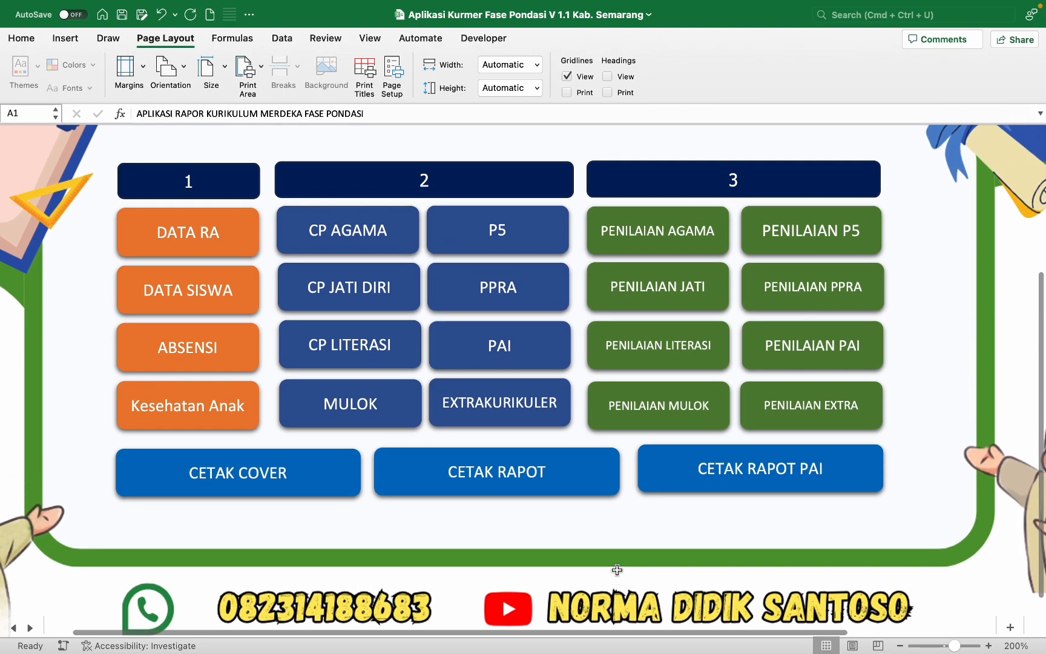
scroll(616, 569, "up", 2)
scroll(614, 581, "down", 5)
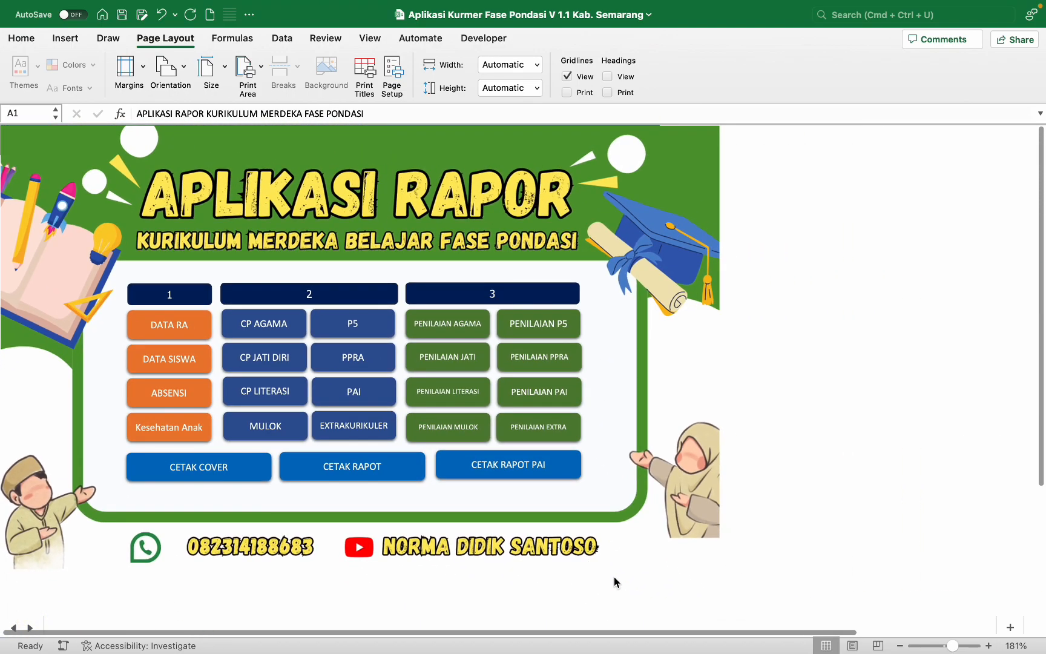